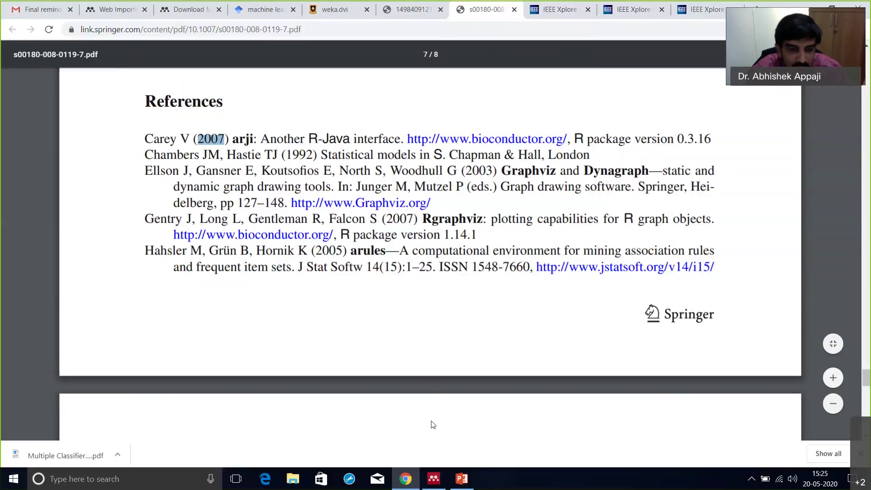
- Bring the Mendeley Desktop welcome window forward from the Windows taskbar
{"action": "left_click", "coordinate": [433, 478]}
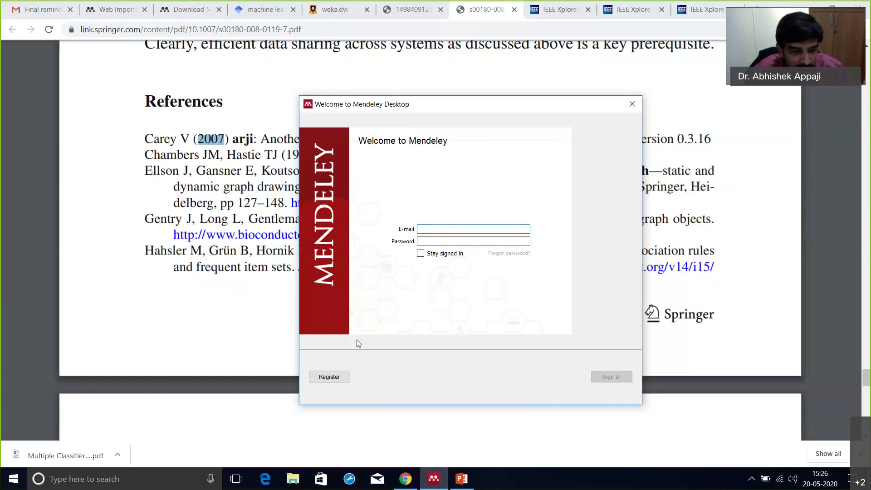
{"action": "left_click", "coordinate": [323, 376]}
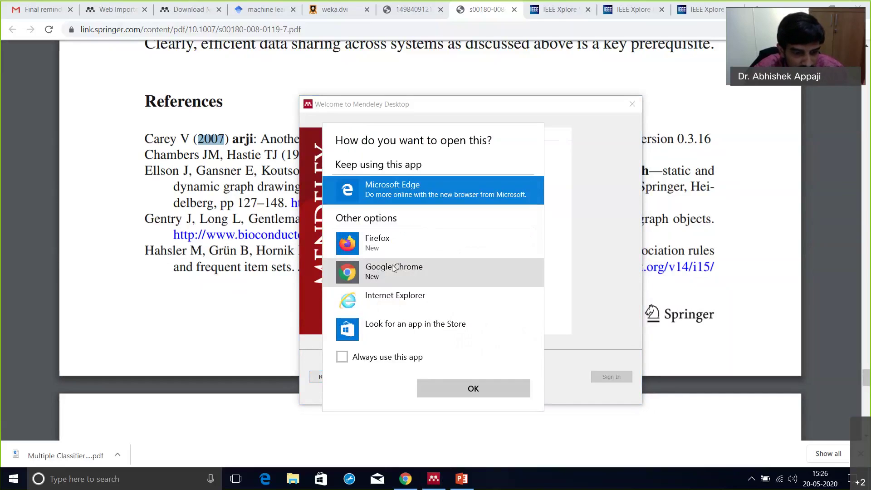
{"action": "left_click", "coordinate": [344, 273]}
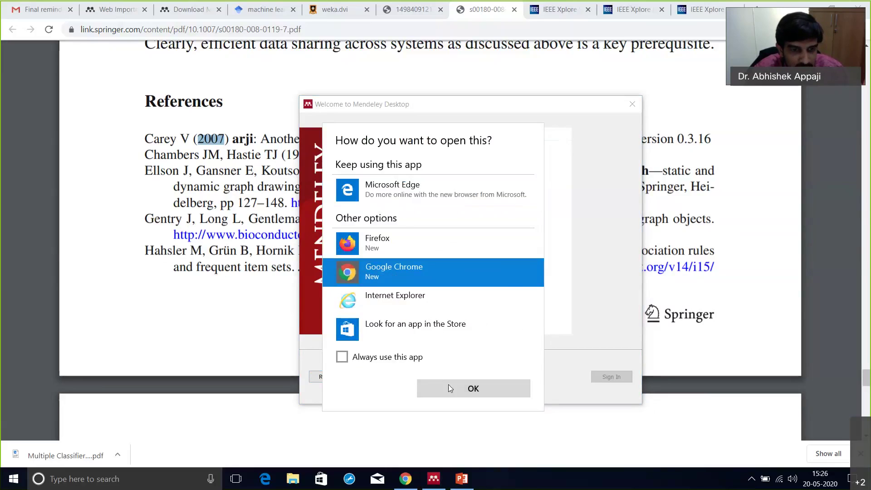
{"action": "left_click", "coordinate": [448, 385]}
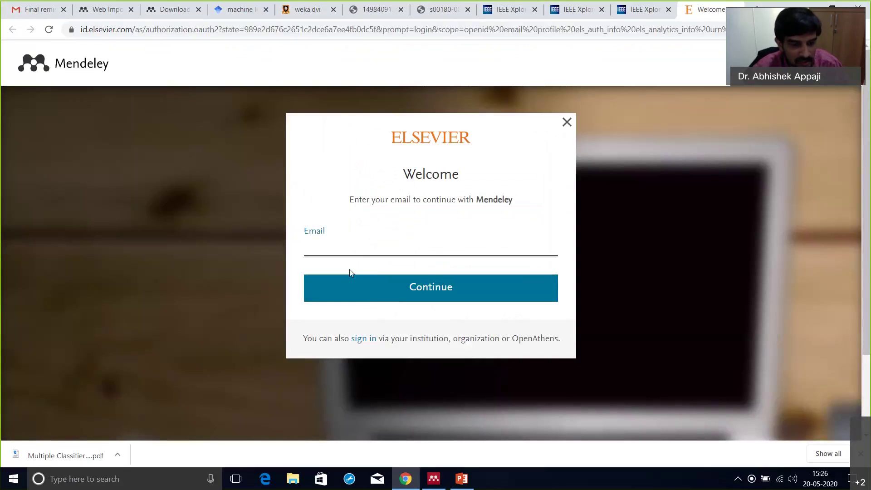
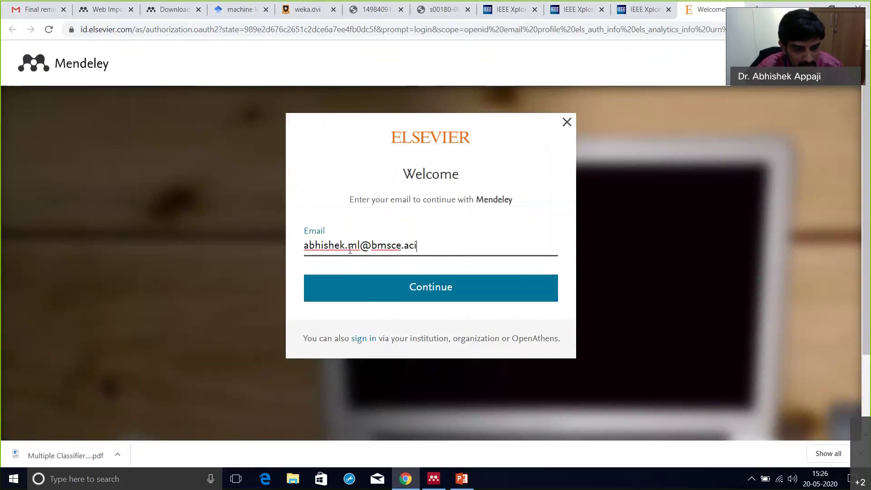
- Sign in on the Mendeley website with the account e-mail, adding the missing dot, and password
{"action": "key", "text": "Left"}
{"action": "key", "text": "Left"}
{"action": "type", "text": "."}
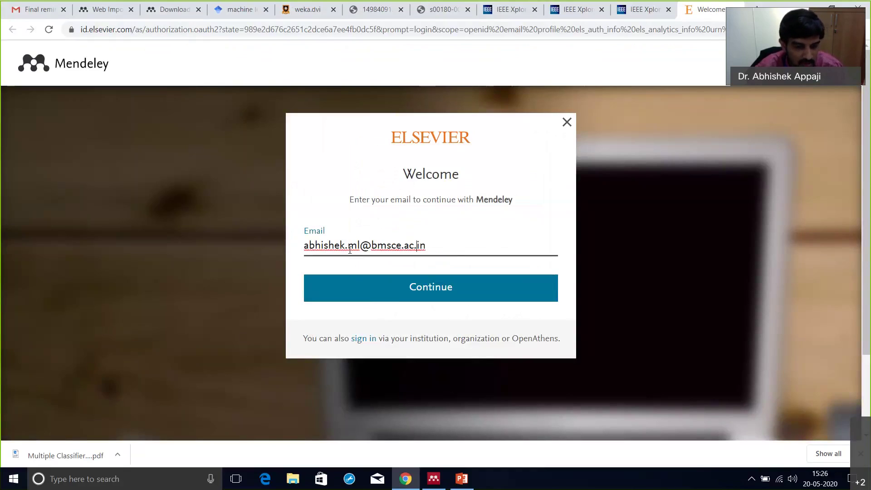
{"action": "left_click", "coordinate": [340, 299]}
{"action": "type", "text": "•••••••••"}
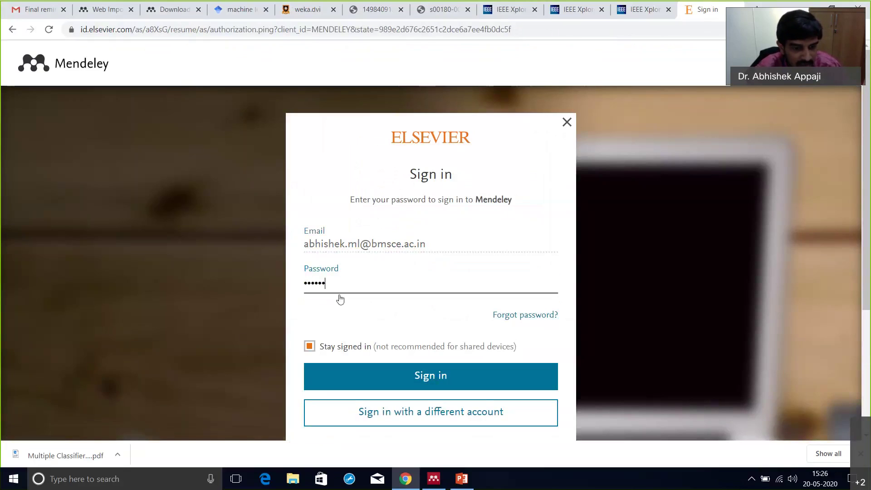
{"action": "type", "text": "•••"}
{"action": "left_click", "coordinate": [337, 383]}
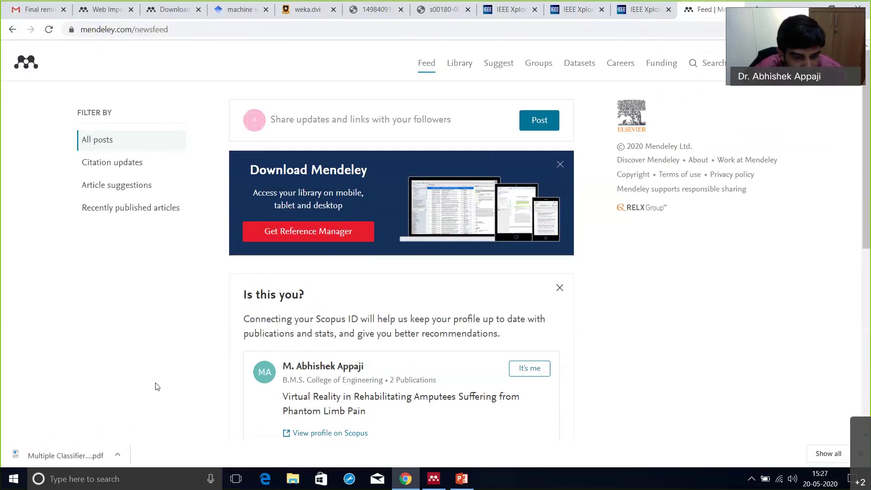
- Confirm the suggested Scopus profile in the news feed is yours
{"action": "scroll", "coordinate": [159, 383], "scroll_direction": "down", "scroll_amount": 1}
{"action": "scroll", "coordinate": [162, 386], "scroll_direction": "down", "scroll_amount": 3}
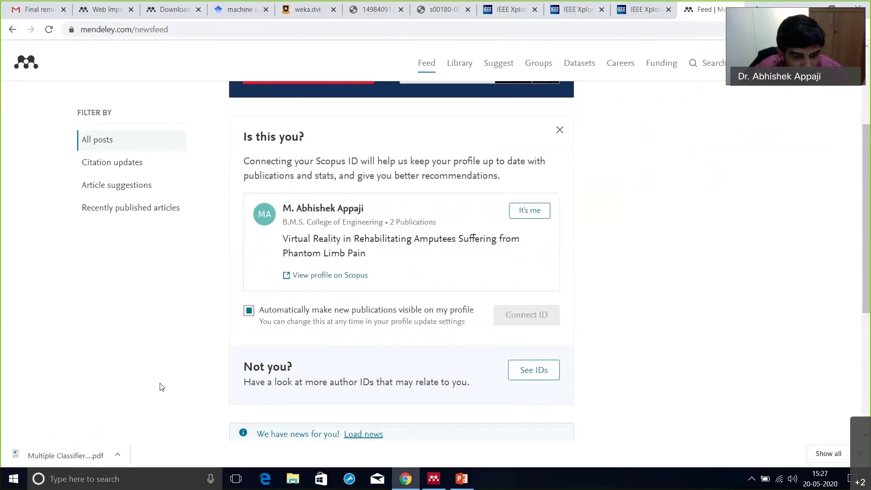
{"action": "scroll", "coordinate": [389, 288], "scroll_direction": "up", "scroll_amount": 1}
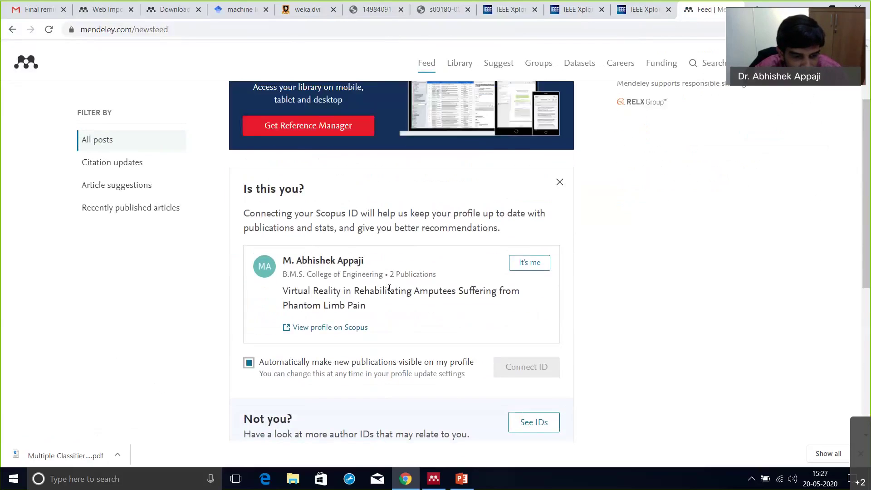
{"action": "triple_click", "coordinate": [354, 289]}
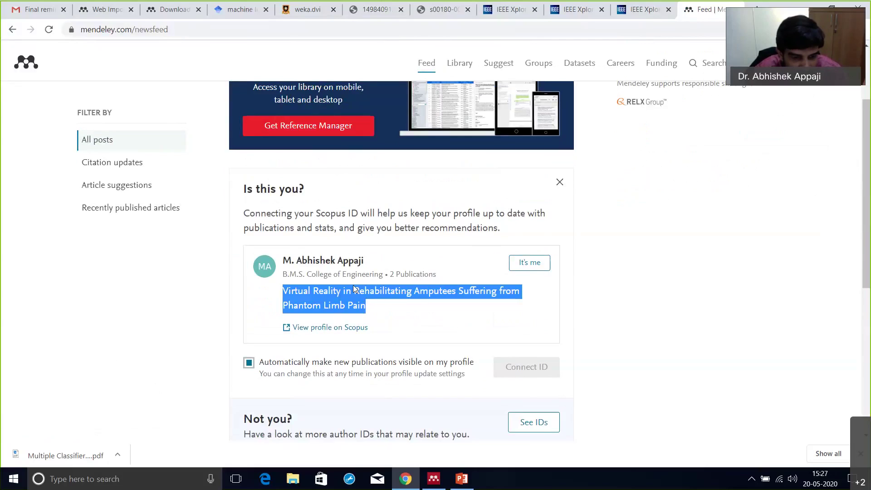
{"action": "scroll", "coordinate": [354, 289], "scroll_direction": "up", "scroll_amount": 1}
{"action": "left_click", "coordinate": [521, 276]}
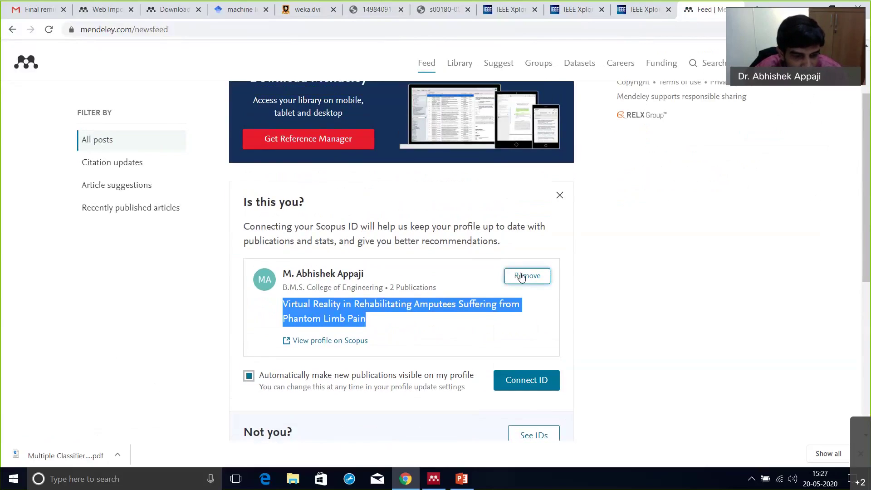
- Go to your Mendeley profile page through the account options menu
{"action": "scroll", "coordinate": [521, 277], "scroll_direction": "up", "scroll_amount": 1}
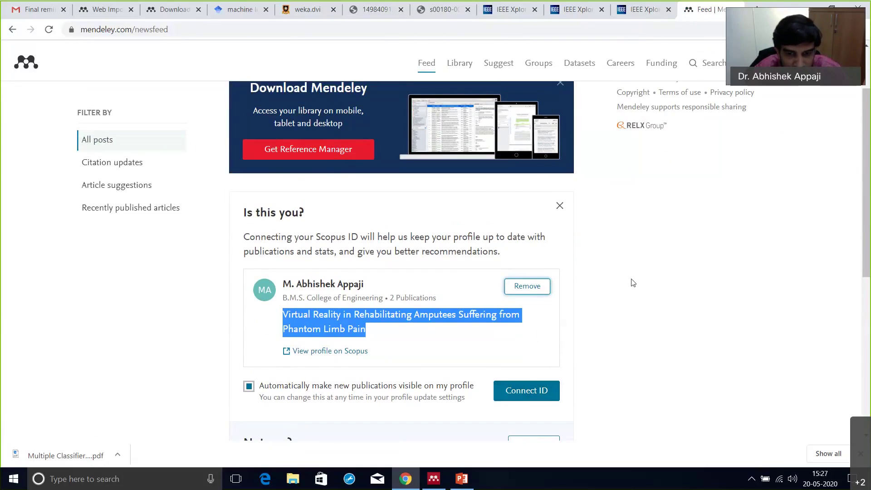
{"action": "scroll", "coordinate": [633, 283], "scroll_direction": "up", "scroll_amount": 2}
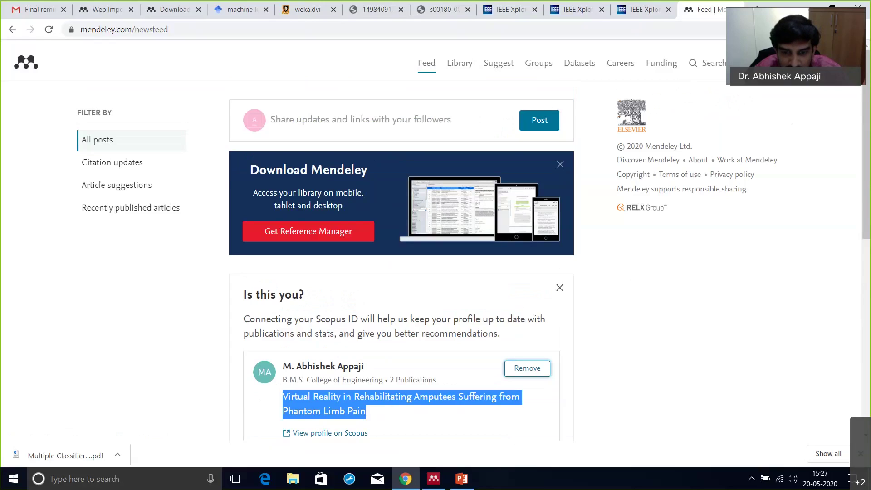
{"action": "left_click", "coordinate": [841, 63]}
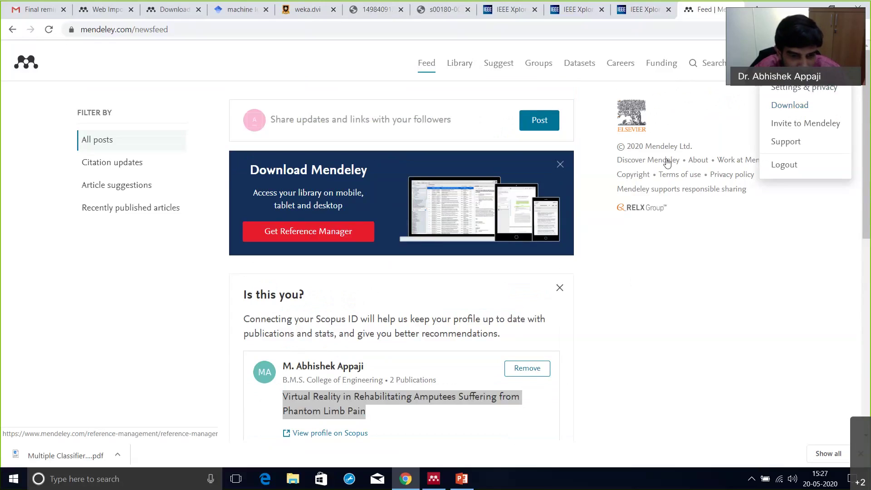
{"action": "left_click", "coordinate": [649, 239]}
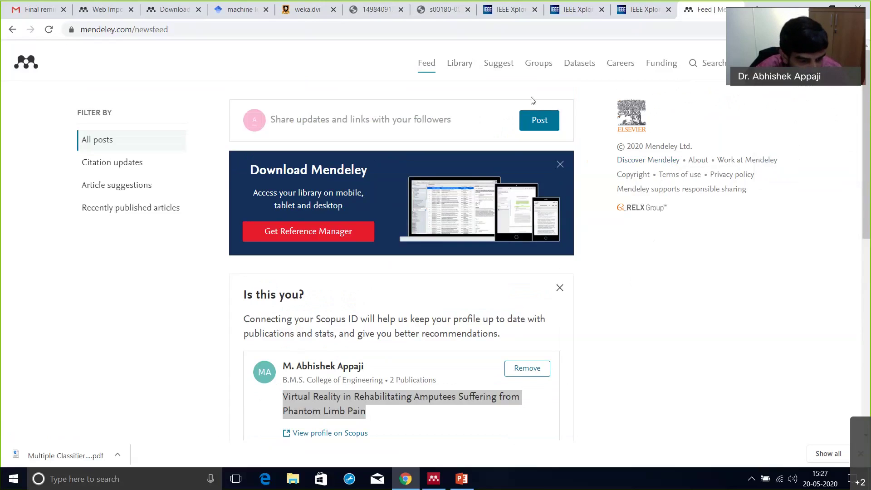
{"action": "scroll", "coordinate": [296, 182], "scroll_direction": "down", "scroll_amount": 1}
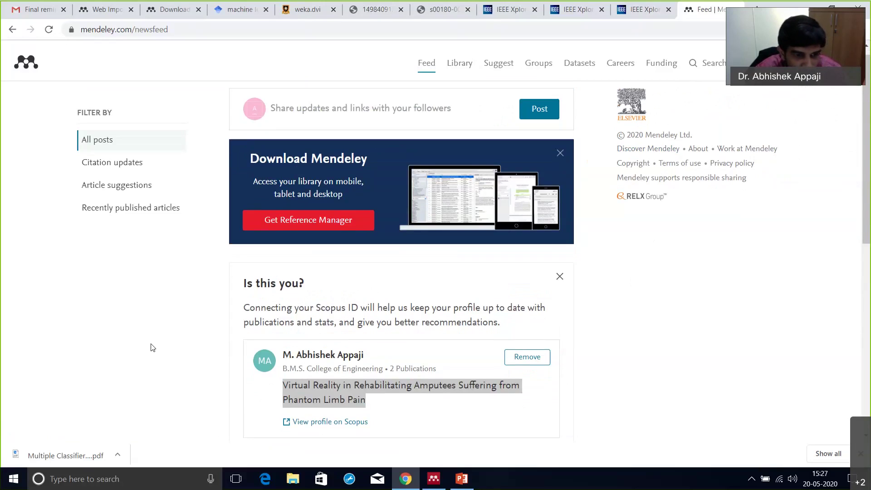
{"action": "scroll", "coordinate": [153, 348], "scroll_direction": "up", "scroll_amount": 1}
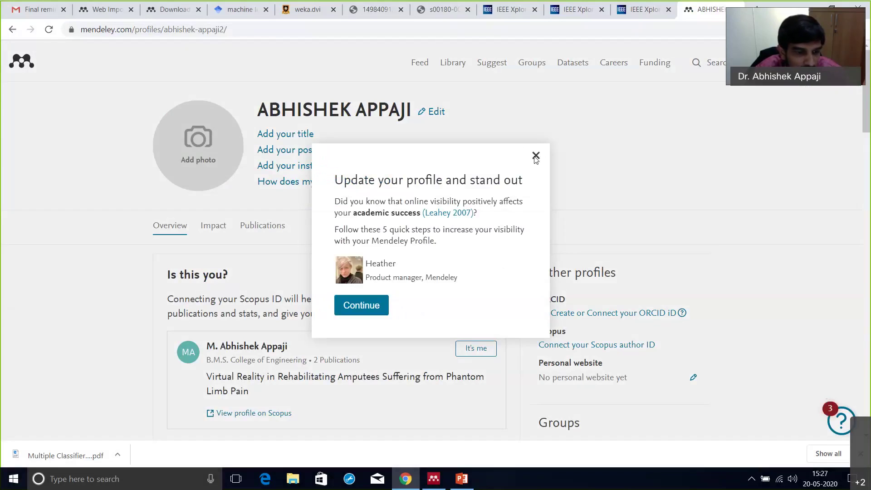
- Dismiss the 'Update your profile and stand out' prompt and review the unconnected ORCID, Scopus and website links
{"action": "left_click", "coordinate": [535, 156]}
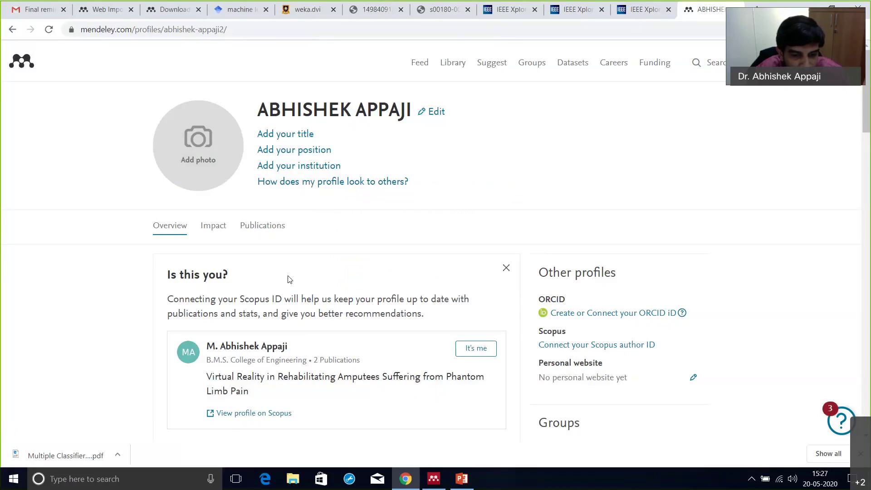
{"action": "scroll", "coordinate": [290, 279], "scroll_direction": "down", "scroll_amount": 1}
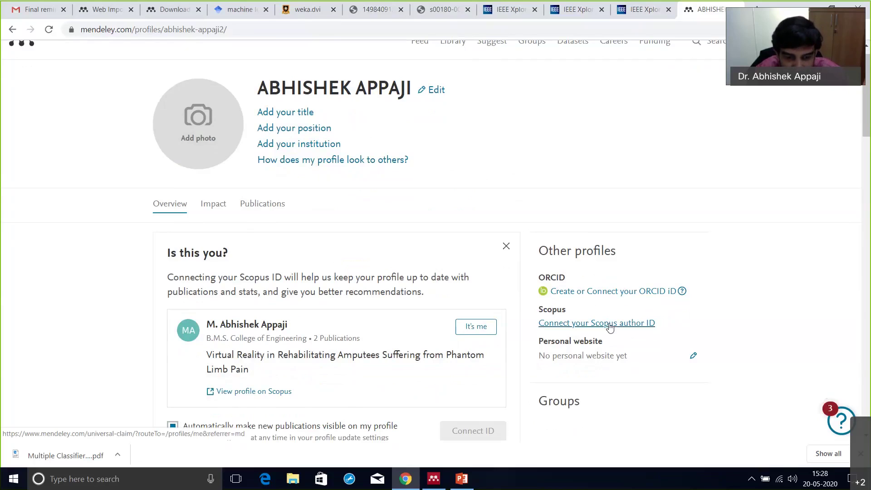
{"action": "triple_click", "coordinate": [605, 356]}
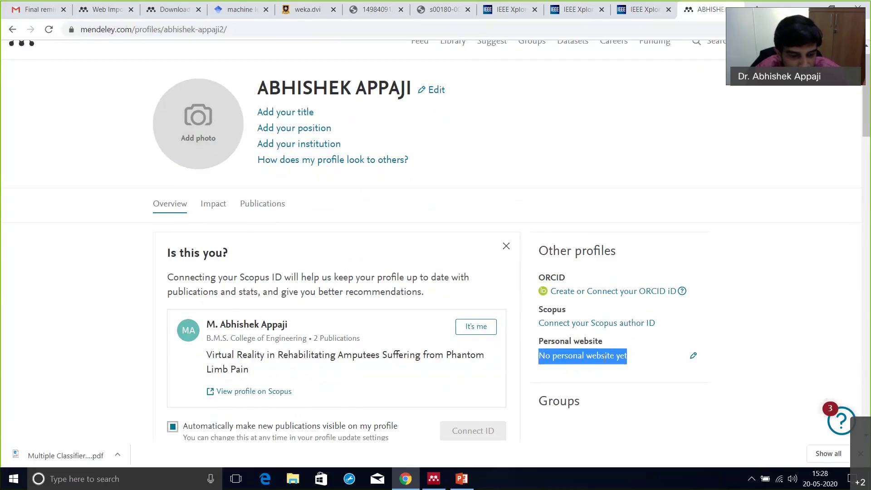
{"action": "scroll", "coordinate": [605, 356], "scroll_direction": "down", "scroll_amount": 2}
{"action": "scroll", "coordinate": [604, 360], "scroll_direction": "up", "scroll_amount": 1}
{"action": "scroll", "coordinate": [606, 361], "scroll_direction": "up", "scroll_amount": 1}
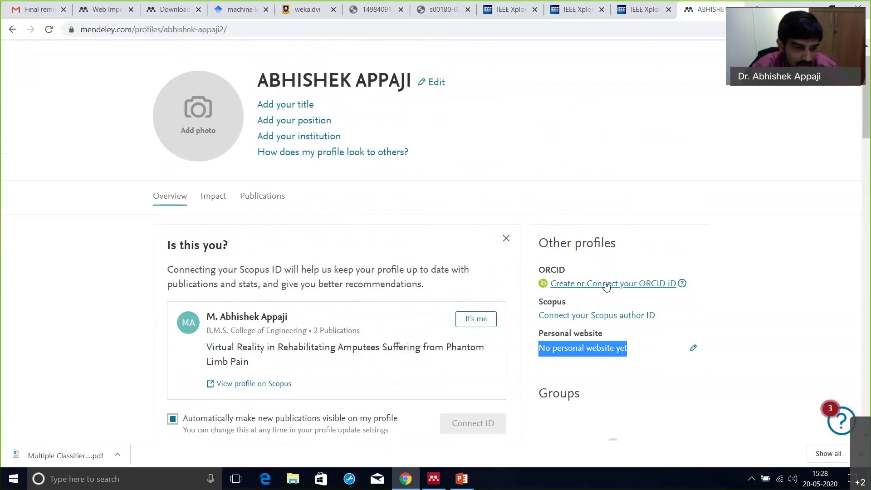
- Review the Impact tab's citation and h-index chart, then open the empty Publications tab
{"action": "left_click", "coordinate": [210, 199]}
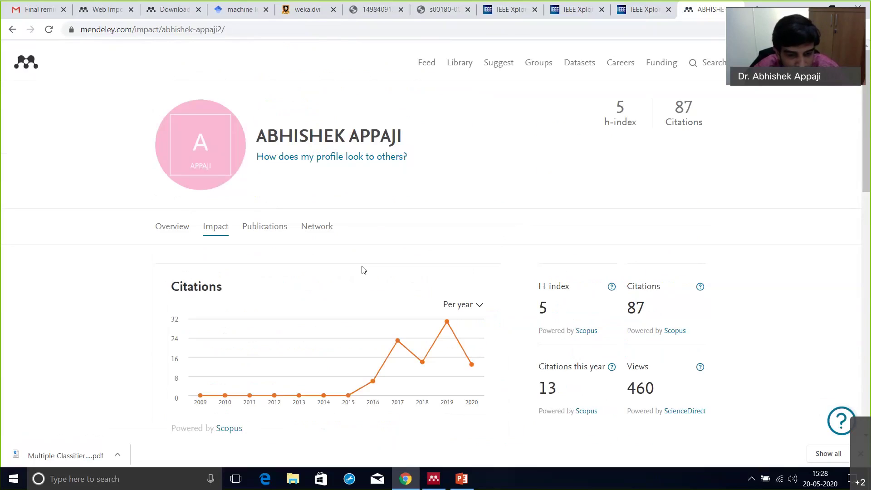
{"action": "scroll", "coordinate": [362, 270], "scroll_direction": "down", "scroll_amount": 1}
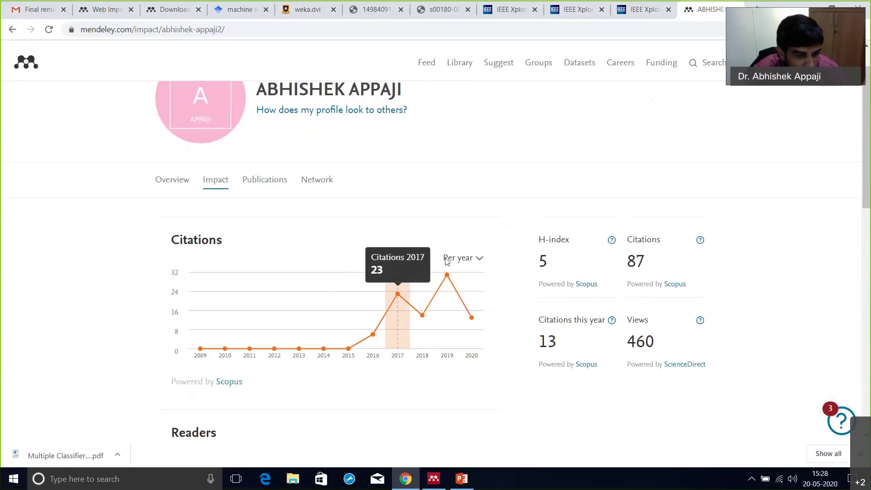
{"action": "scroll", "coordinate": [419, 379], "scroll_direction": "down", "scroll_amount": 8}
{"action": "scroll", "coordinate": [420, 381], "scroll_direction": "up", "scroll_amount": 7}
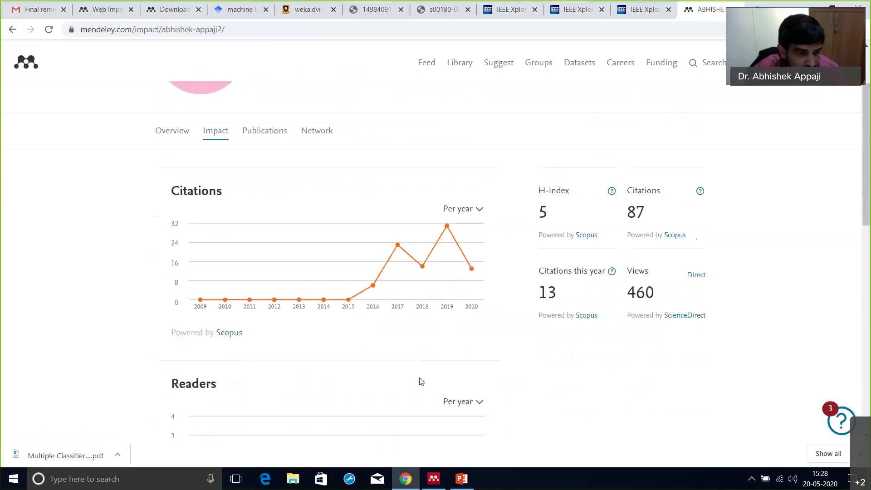
{"action": "scroll", "coordinate": [421, 381], "scroll_direction": "up", "scroll_amount": 1}
{"action": "left_click", "coordinate": [254, 194]}
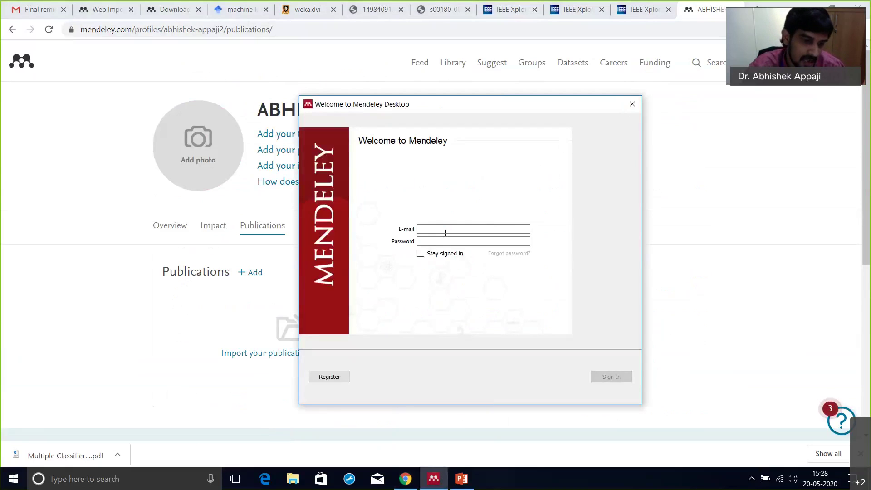
- Sign in to Mendeley Desktop with the account e-mail and password, then minimize the browser
{"action": "left_click", "coordinate": [446, 234]}
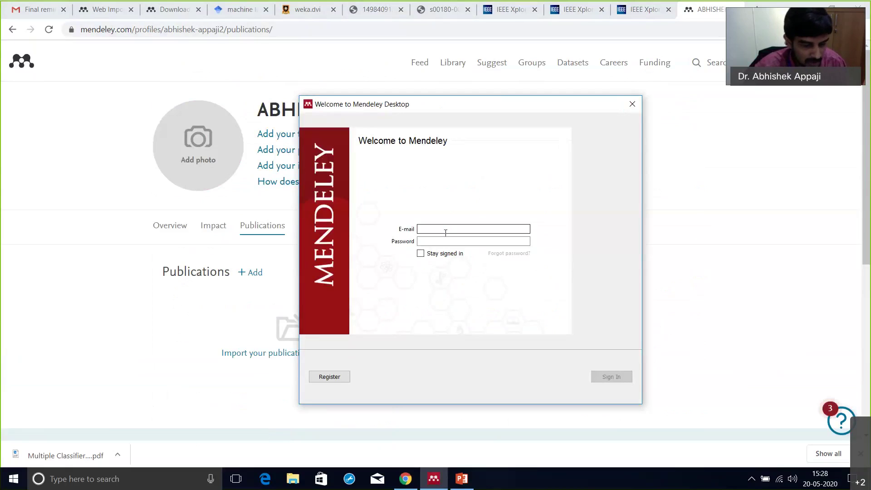
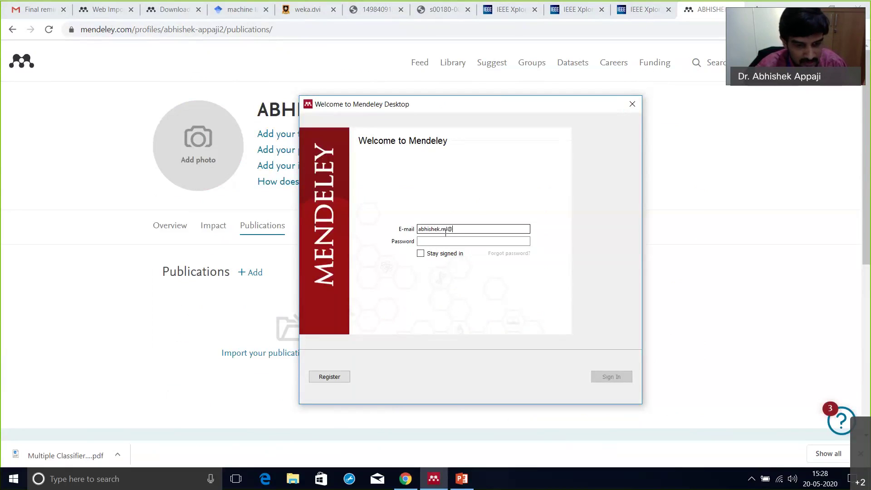
{"action": "key", "text": "Tab"}
{"action": "type", "text": "************"}
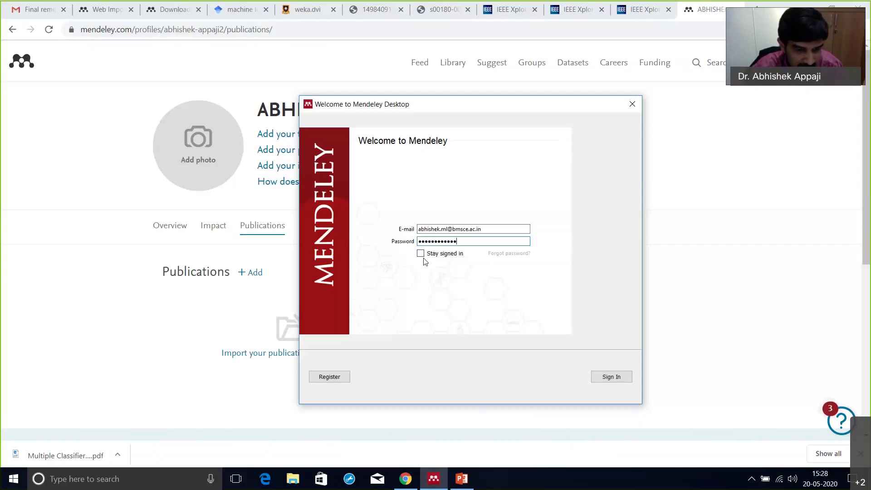
{"action": "left_click", "coordinate": [596, 381]}
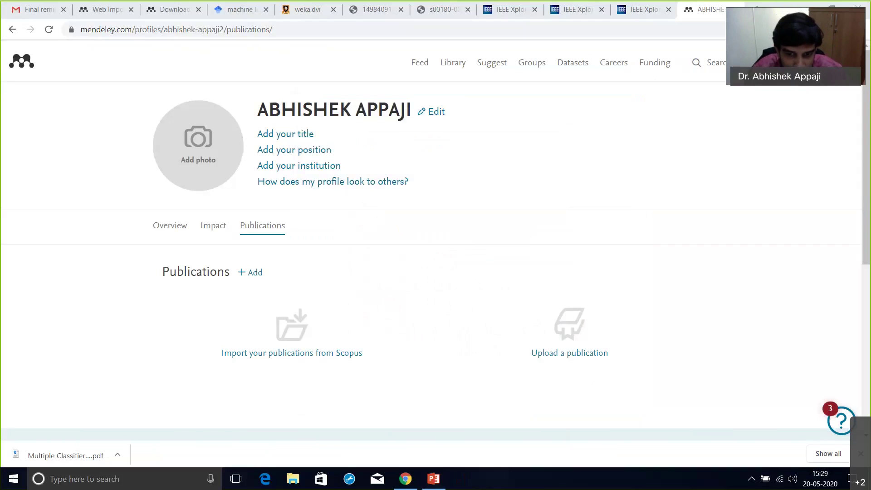
{"action": "left_click", "coordinate": [806, 6]}
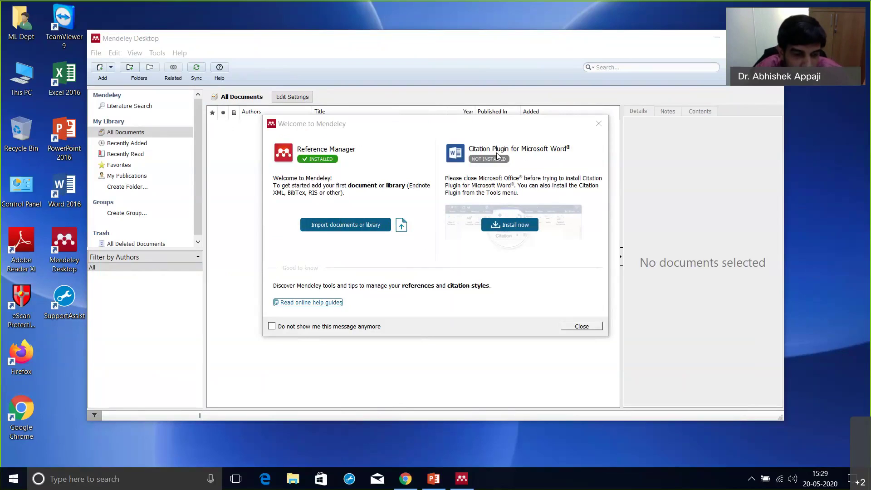
- Install the Citation Plugin for Microsoft Word, close the Welcome dialog and maximize Mendeley Desktop
{"action": "left_click", "coordinate": [515, 226]}
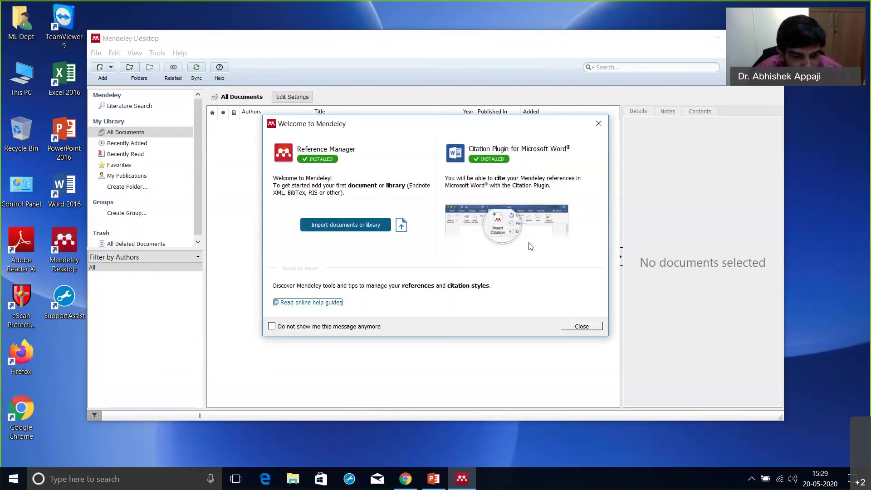
{"action": "left_click", "coordinate": [575, 326]}
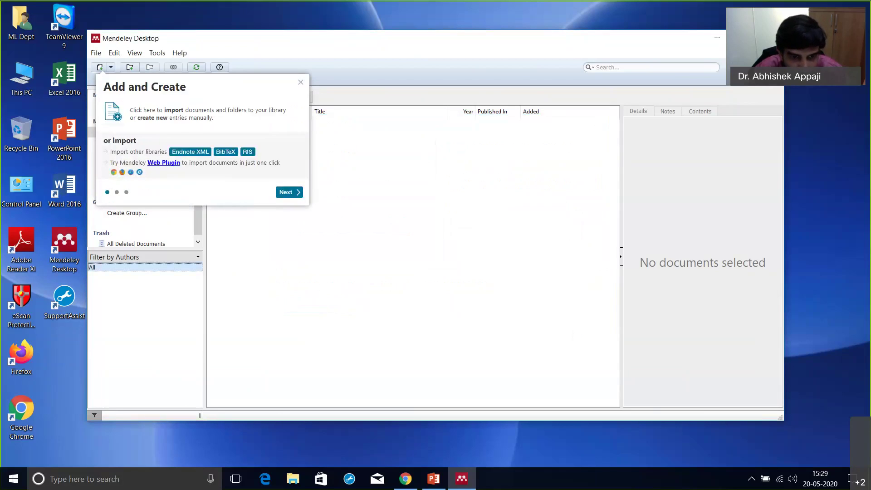
{"action": "key", "text": "super+Up"}
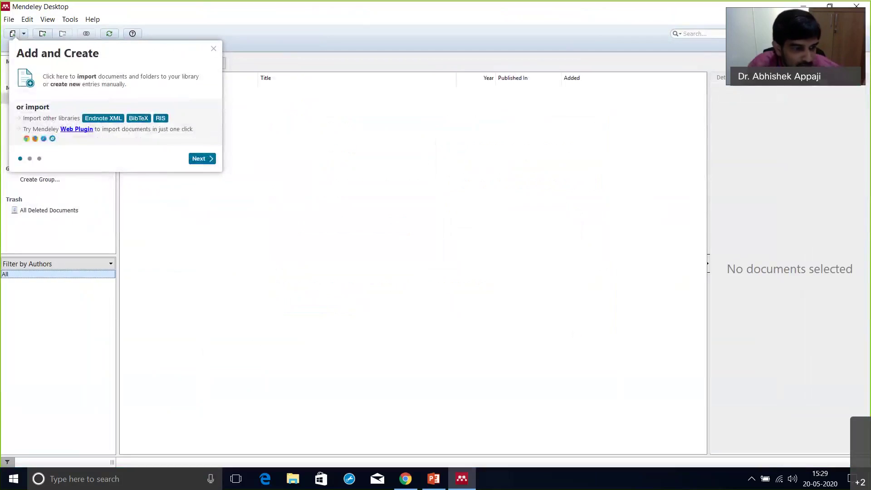
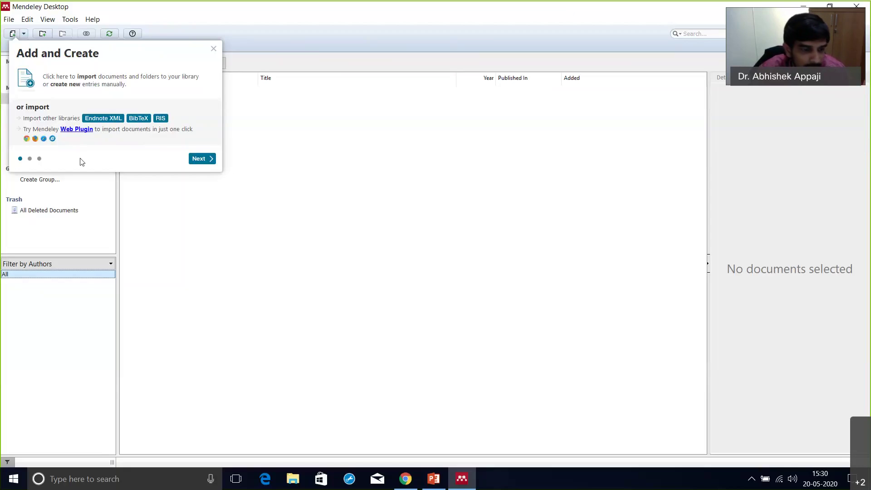
- Advance through the Mendeley welcome tour's cards to the last one and dismiss it
{"action": "left_click", "coordinate": [199, 158]}
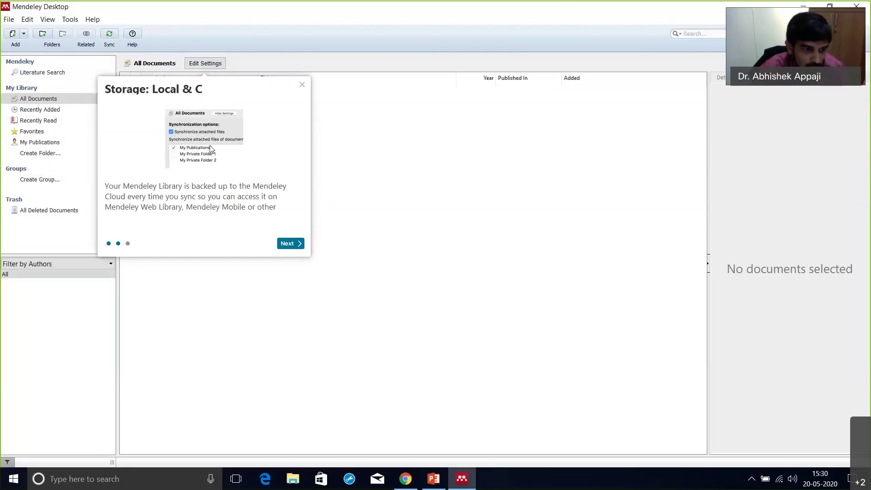
{"action": "left_click", "coordinate": [295, 243]}
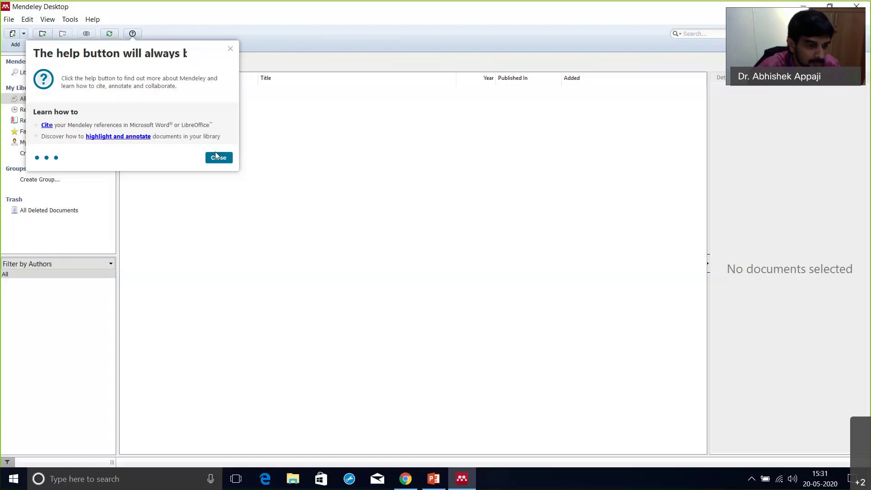
{"action": "left_click", "coordinate": [217, 158]}
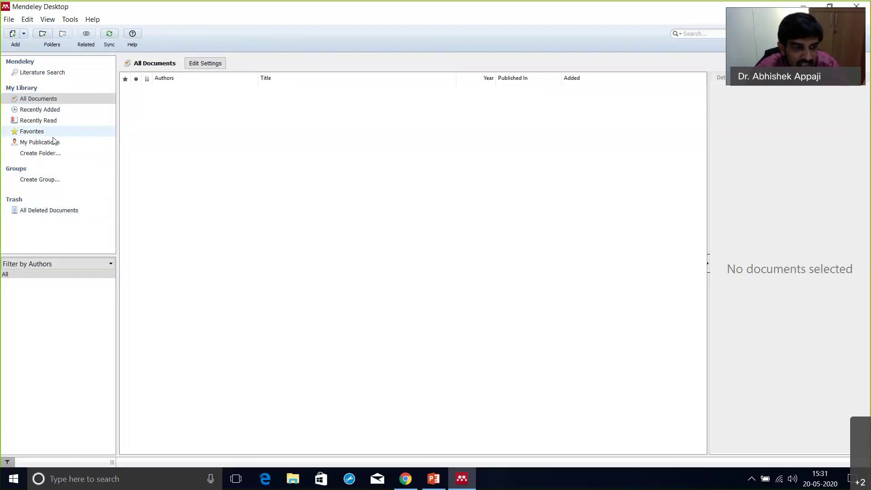
{"action": "left_click", "coordinate": [53, 265]}
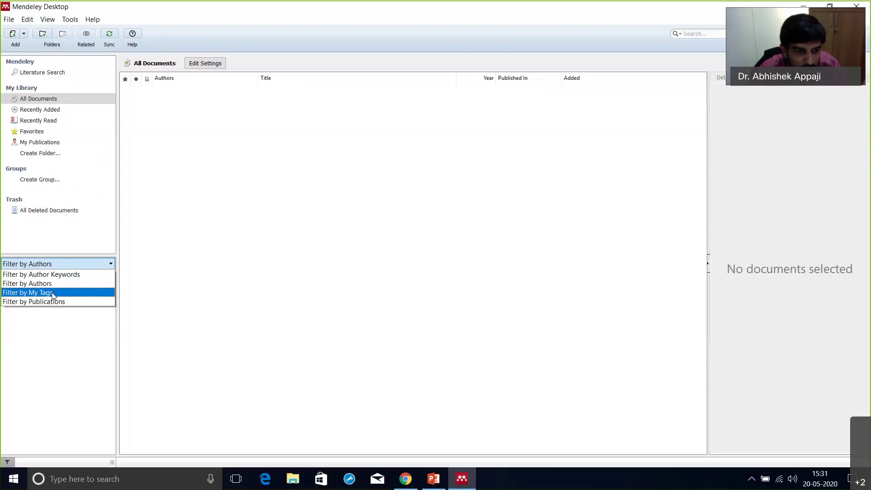
{"action": "left_click", "coordinate": [162, 141]}
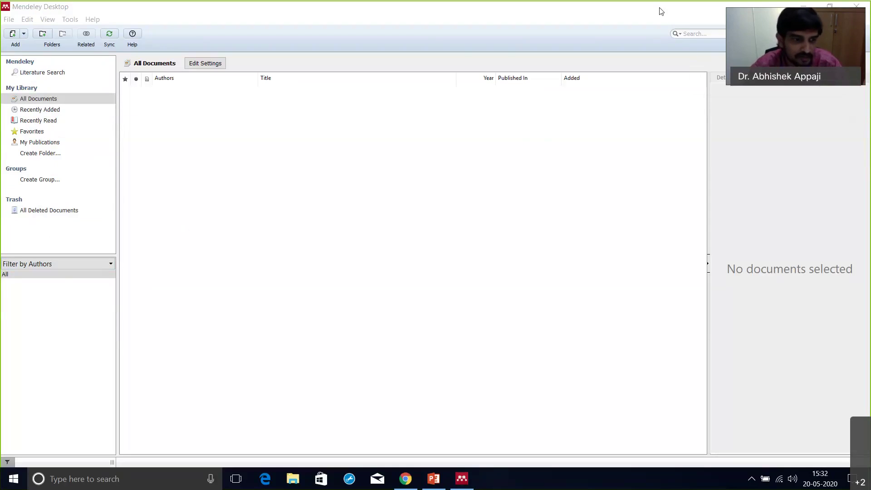
{"action": "left_click", "coordinate": [25, 35]}
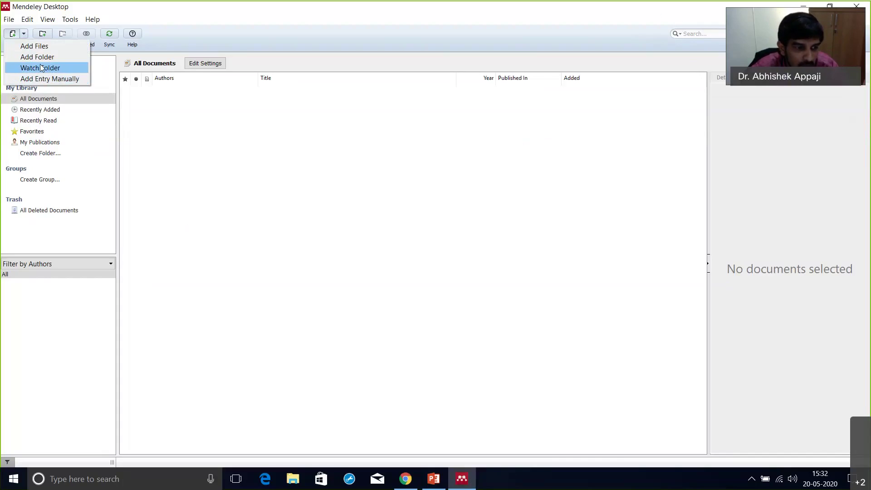
{"action": "left_click", "coordinate": [186, 146]}
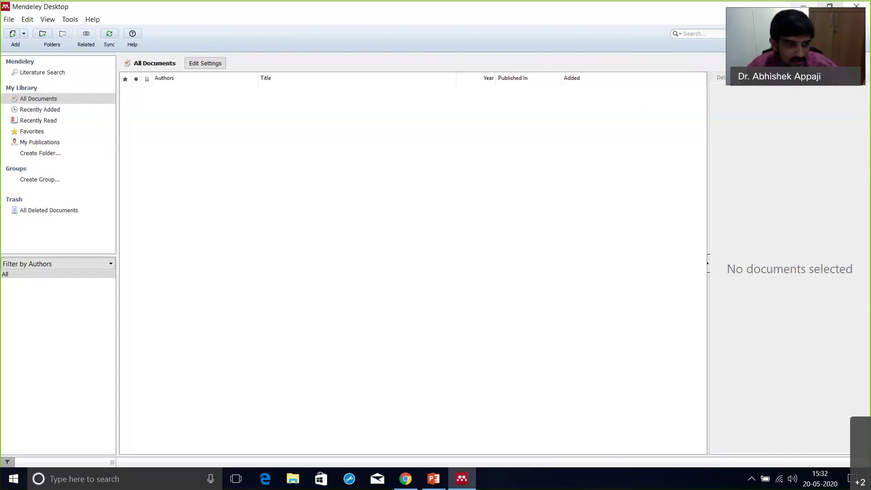
- Restore and shift the Mendeley window, then open the Downloads folder in File Explorer
{"action": "key", "text": "super+Down"}
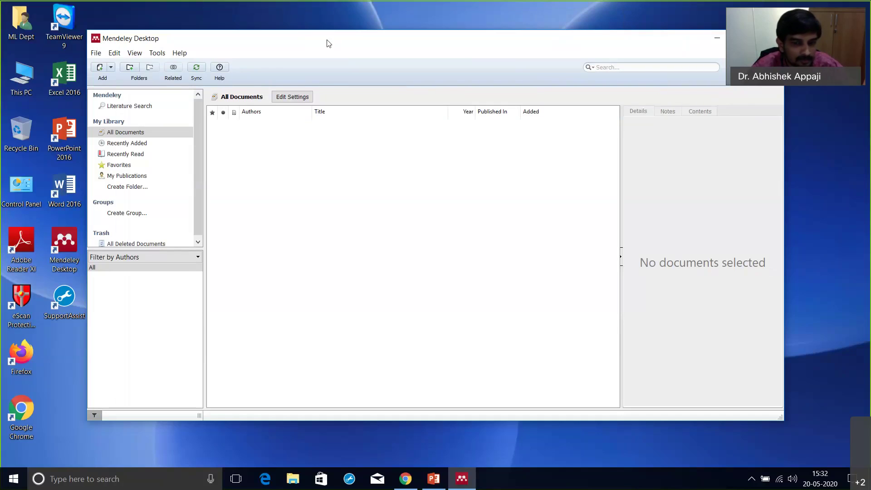
{"action": "left_click_drag", "start_coordinate": [328, 43], "coordinate": [471, 42]}
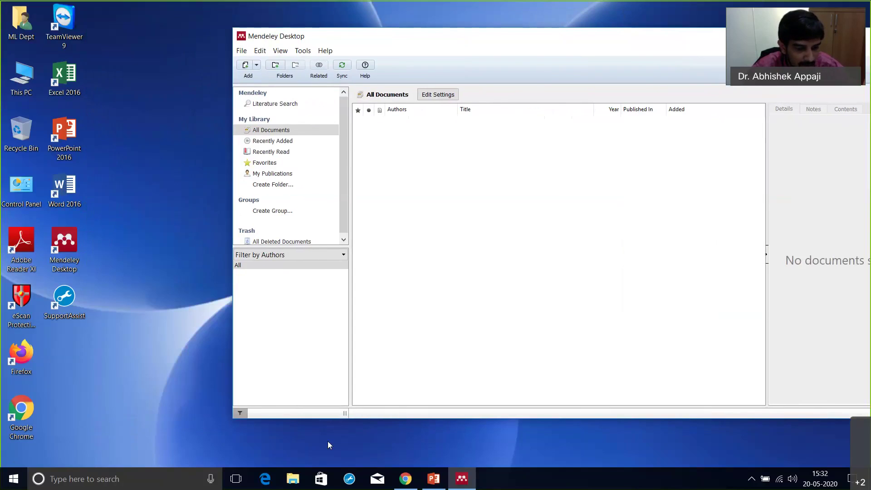
{"action": "left_click", "coordinate": [297, 481]}
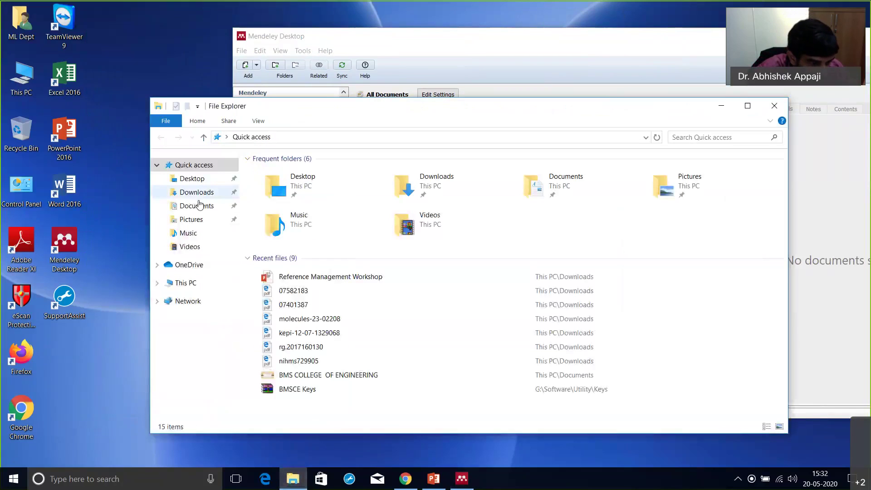
{"action": "left_click", "coordinate": [204, 192]}
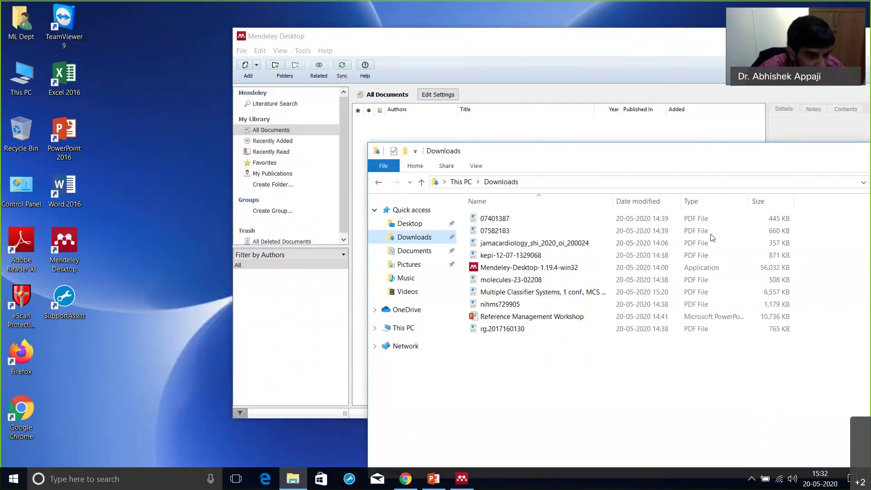
- Snap Downloads to the right half with Mendeley on the left, and select the 07401387 PDF
{"action": "key", "text": "super+Right"}
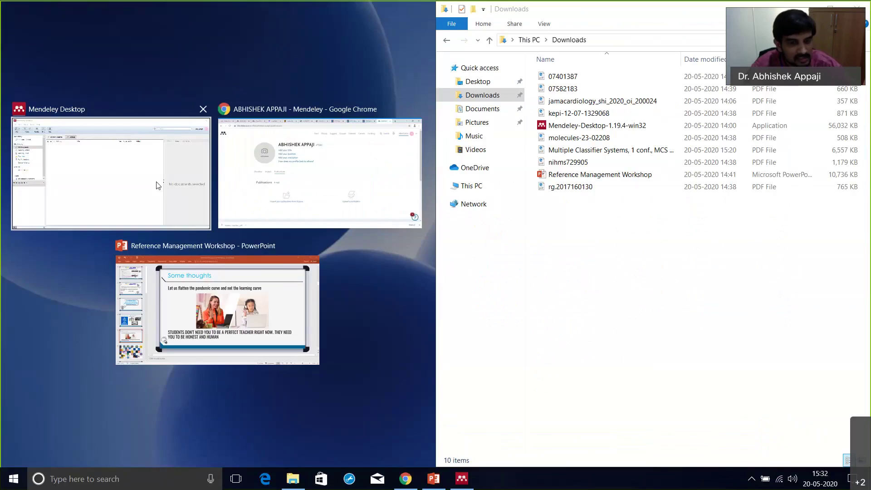
{"action": "left_click", "coordinate": [155, 185]}
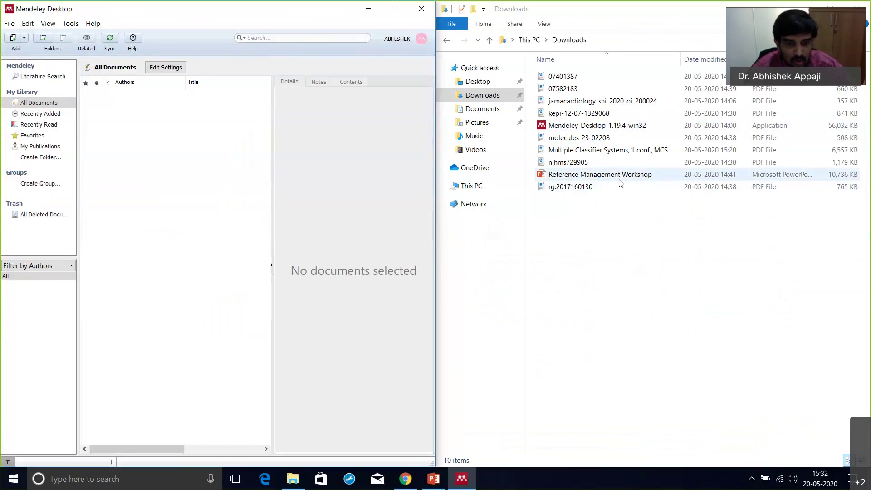
{"action": "left_click", "coordinate": [573, 78]}
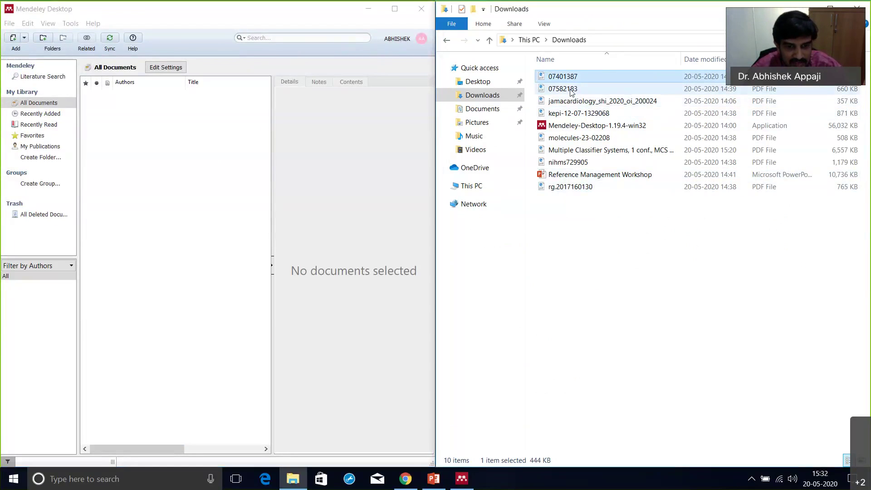
{"action": "left_click", "coordinate": [571, 88], "text": "ctrl"}
{"action": "key", "text": "ctrl+c"}
{"action": "key", "text": "ctrl+v"}
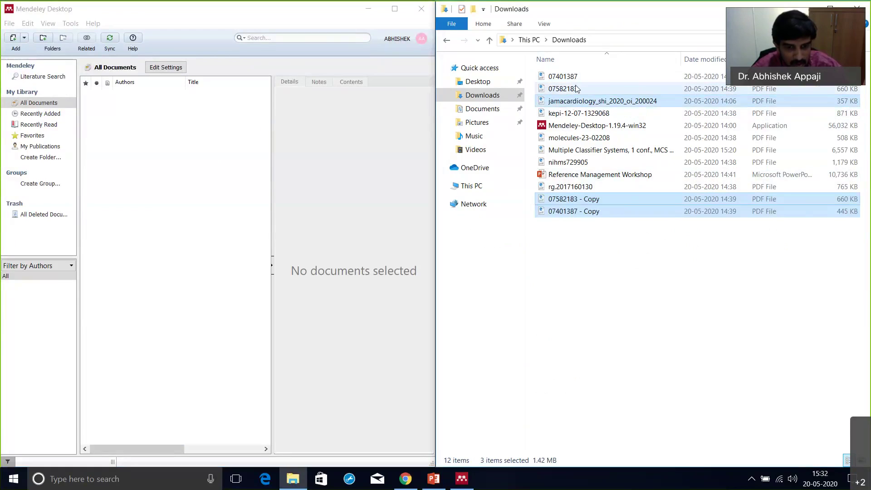
{"action": "left_click", "coordinate": [577, 89], "text": "ctrl"}
{"action": "left_click", "coordinate": [590, 77], "text": "ctrl"}
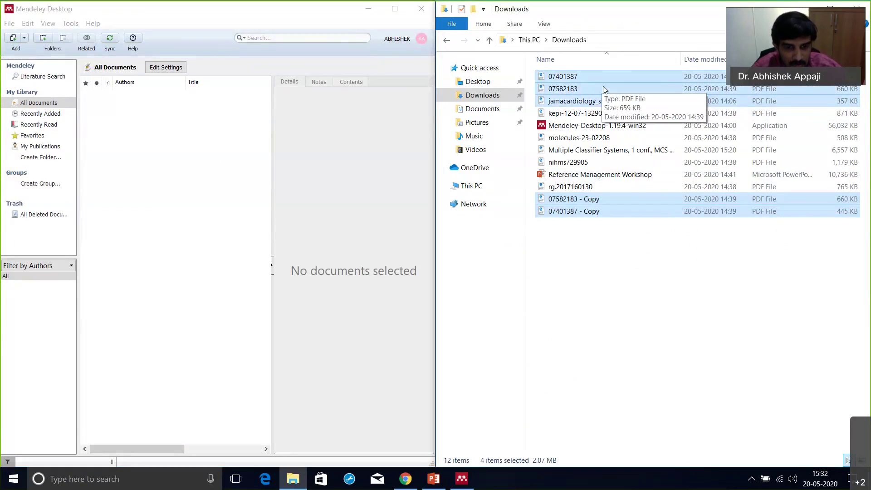
{"action": "left_click_drag", "start_coordinate": [603, 86], "coordinate": [206, 175]}
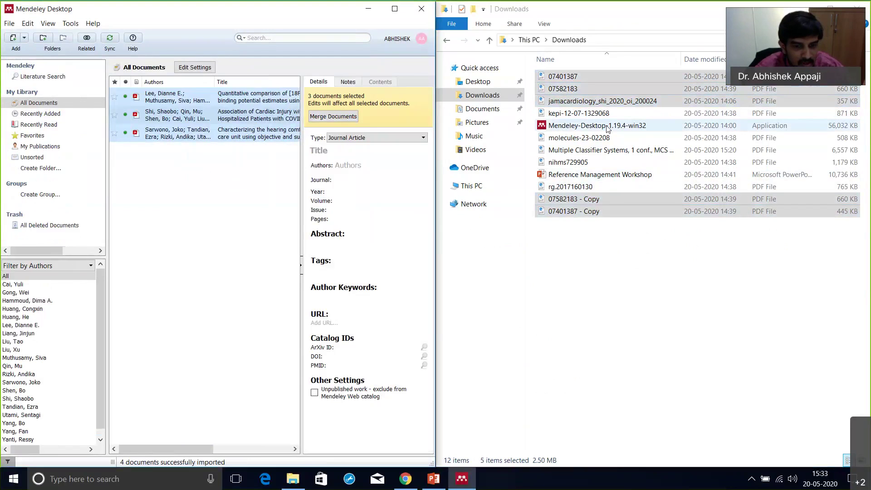
{"action": "left_click_drag", "start_coordinate": [589, 113], "coordinate": [171, 204]}
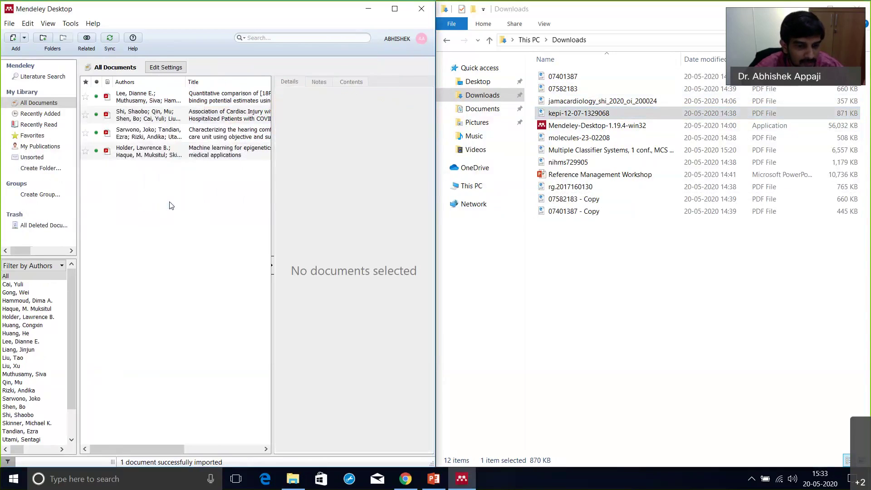
- Import six more PDFs, including molecules-23-02208, Multiple Classifier Systems and rg.2017160130
{"action": "left_click", "coordinate": [576, 141]}
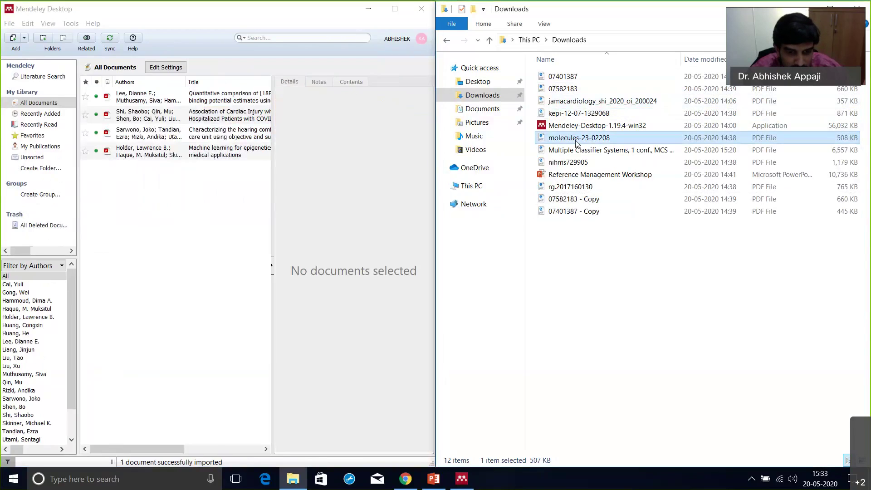
{"action": "key", "text": "ctrl+v"}
{"action": "left_click", "coordinate": [575, 151], "text": "ctrl"}
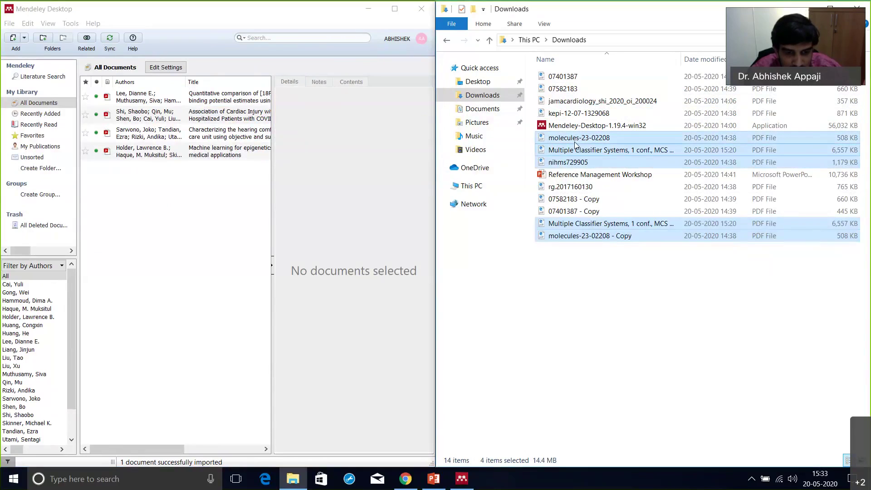
{"action": "left_click", "coordinate": [572, 187], "text": "ctrl"}
{"action": "left_click_drag", "start_coordinate": [573, 154], "coordinate": [178, 248]}
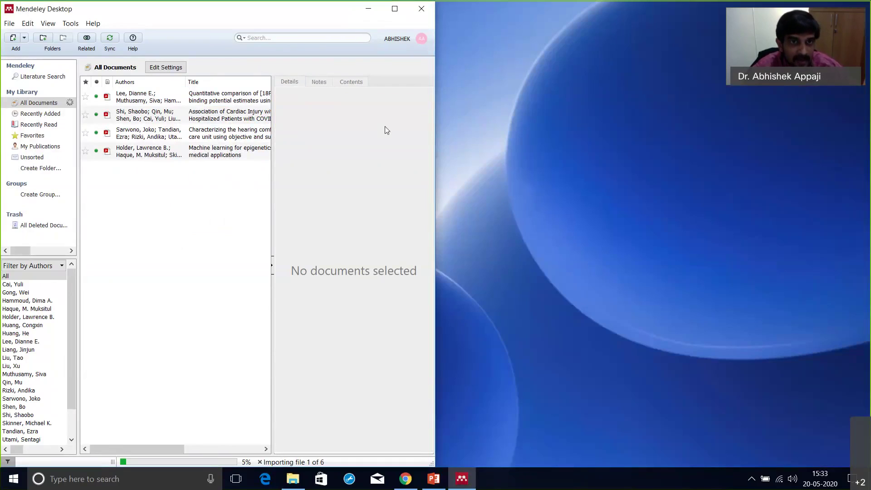
- Maximize Mendeley, let the import finish, and clear the document selection
{"action": "left_click", "coordinate": [394, 10]}
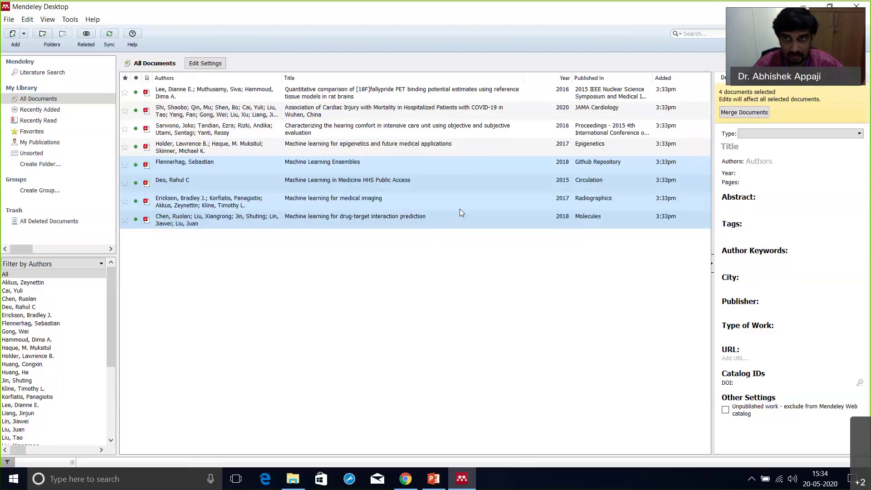
{"action": "left_click", "coordinate": [215, 277]}
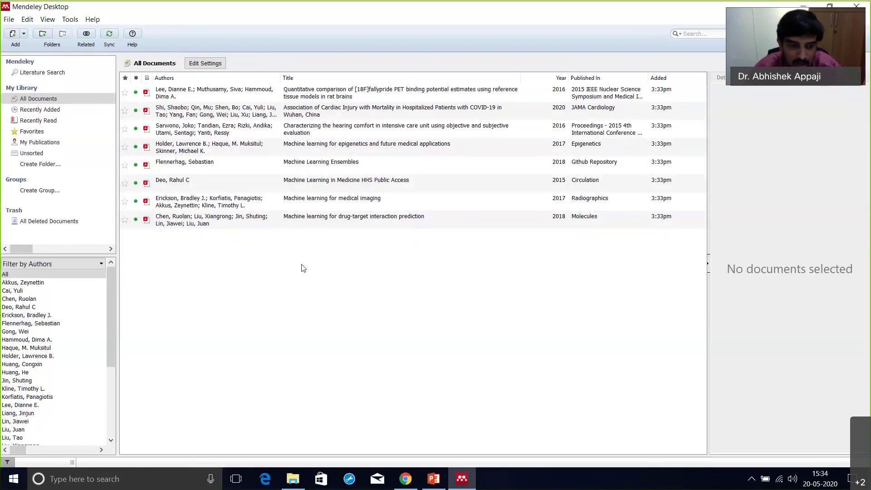
{"action": "left_click", "coordinate": [336, 97]}
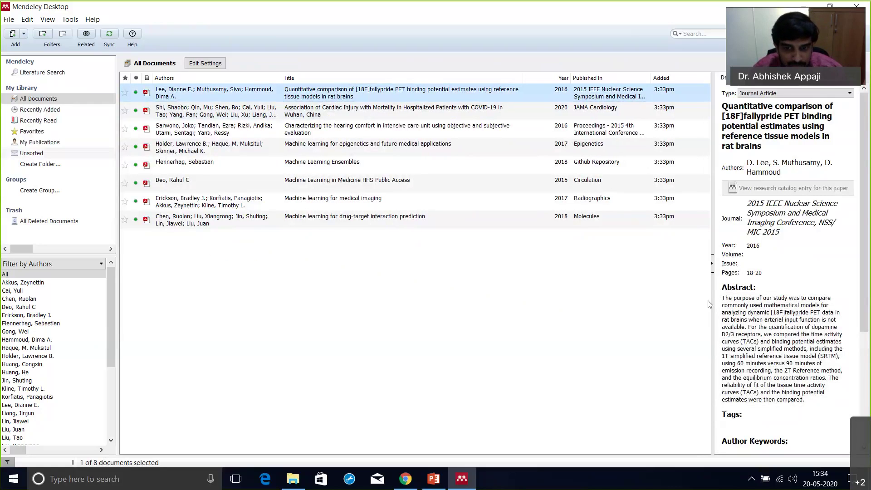
{"action": "left_click_drag", "start_coordinate": [711, 303], "coordinate": [565, 304]}
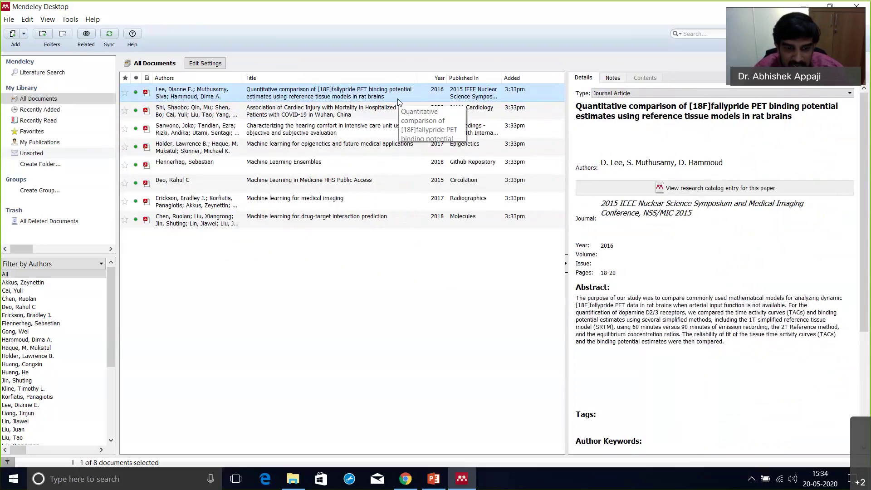
{"action": "key", "text": "Down"}
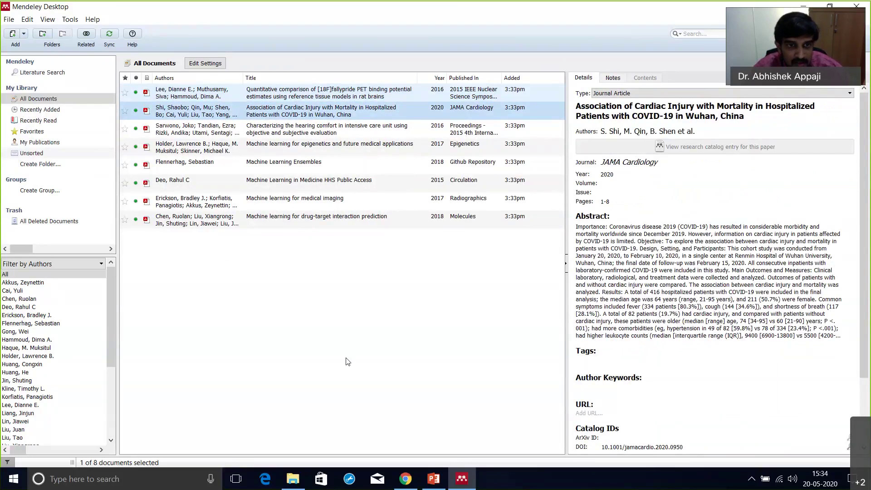
{"action": "key", "text": "Up"}
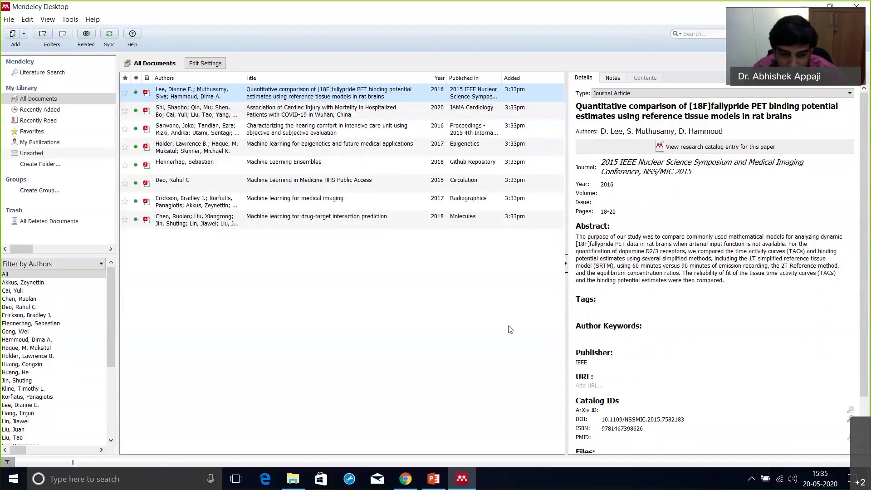
{"action": "scroll", "coordinate": [576, 306], "scroll_direction": "down", "scroll_amount": 2}
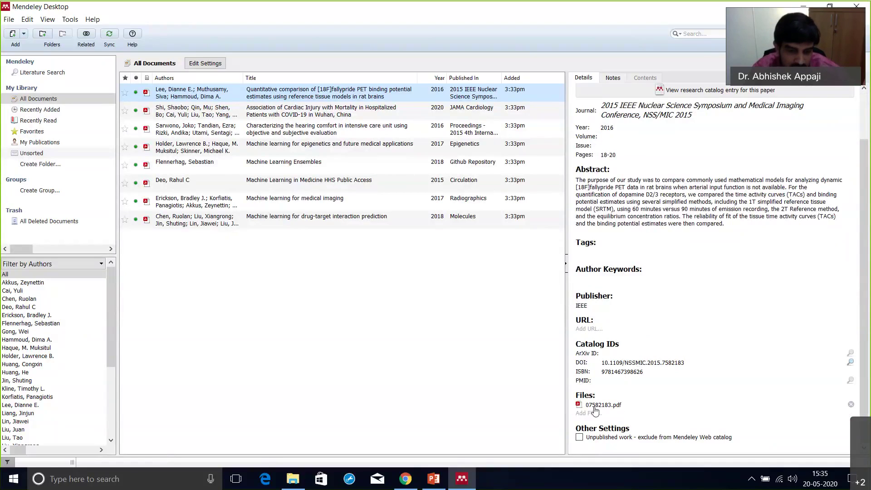
{"action": "left_click", "coordinate": [467, 347]}
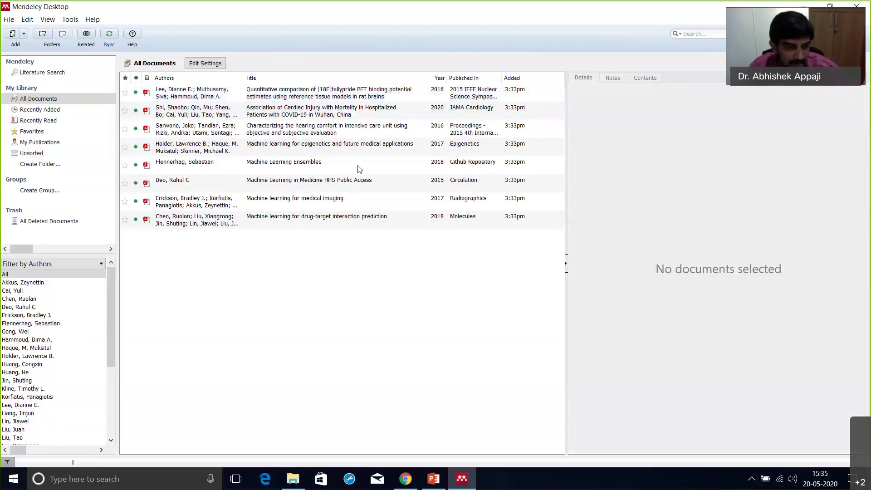
{"action": "left_click", "coordinate": [357, 116]}
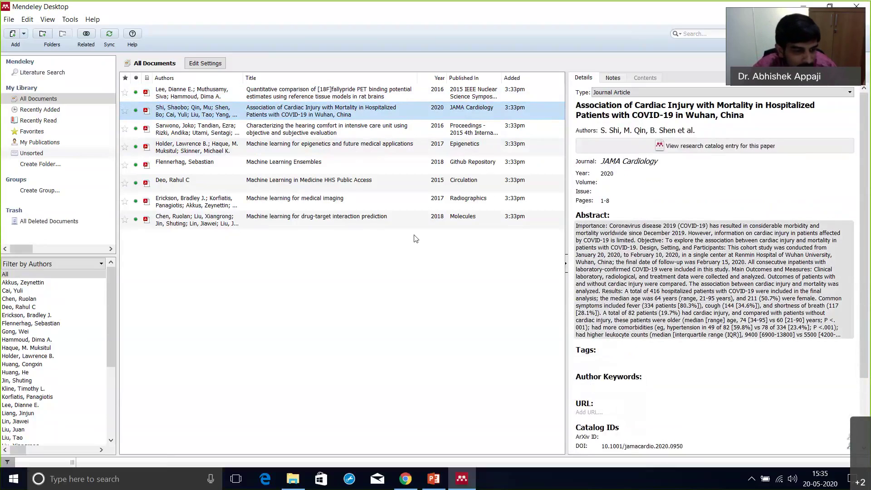
{"action": "left_click", "coordinate": [276, 167]}
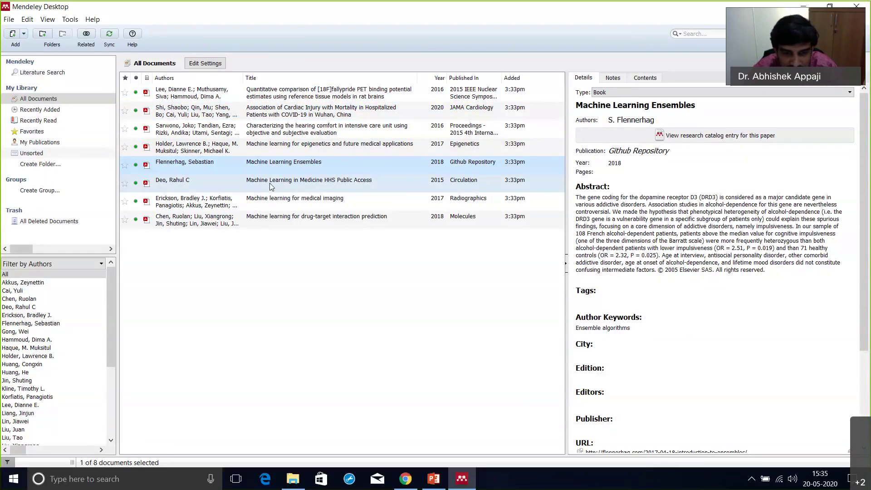
{"action": "left_click", "coordinate": [273, 201]}
{"action": "left_click", "coordinate": [468, 98]}
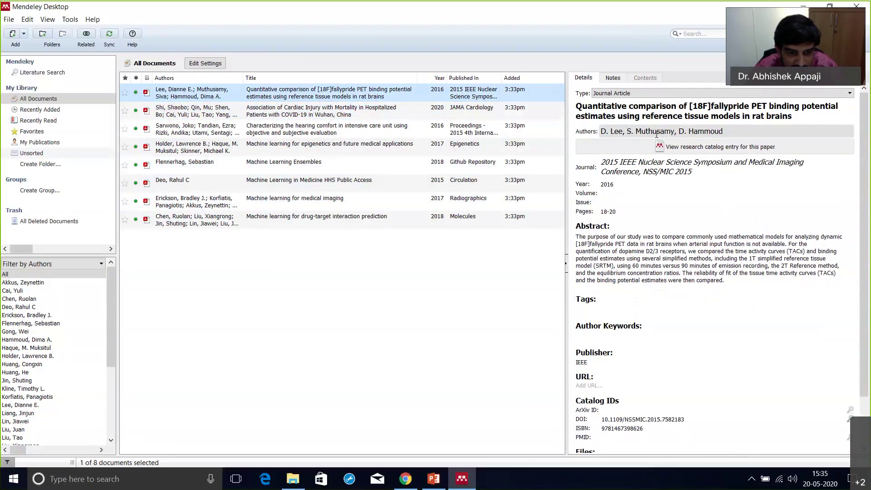
{"action": "right_click", "coordinate": [461, 96]}
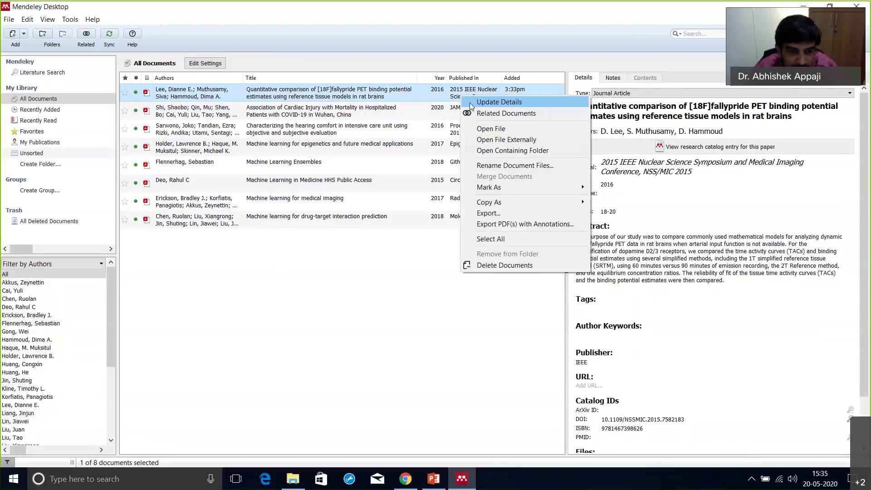
{"action": "left_click", "coordinate": [470, 106]}
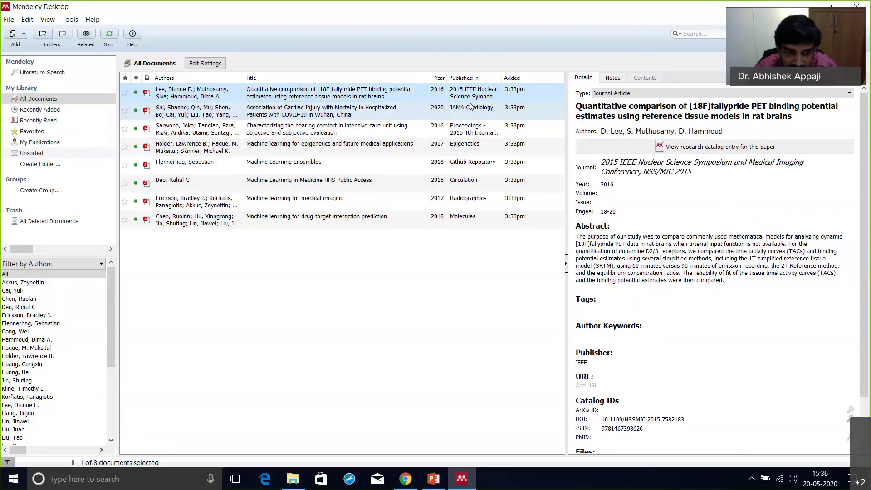
{"action": "left_click", "coordinate": [390, 303]}
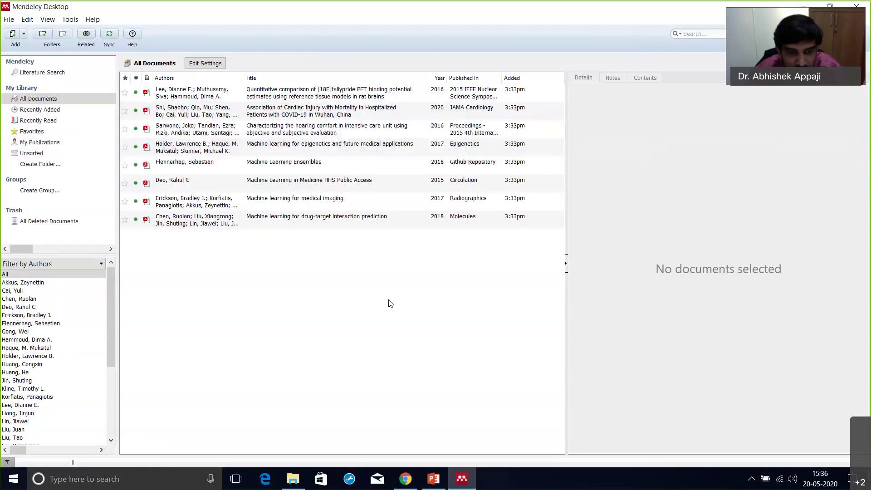
{"action": "left_click", "coordinate": [24, 35]}
{"action": "left_click", "coordinate": [32, 47]}
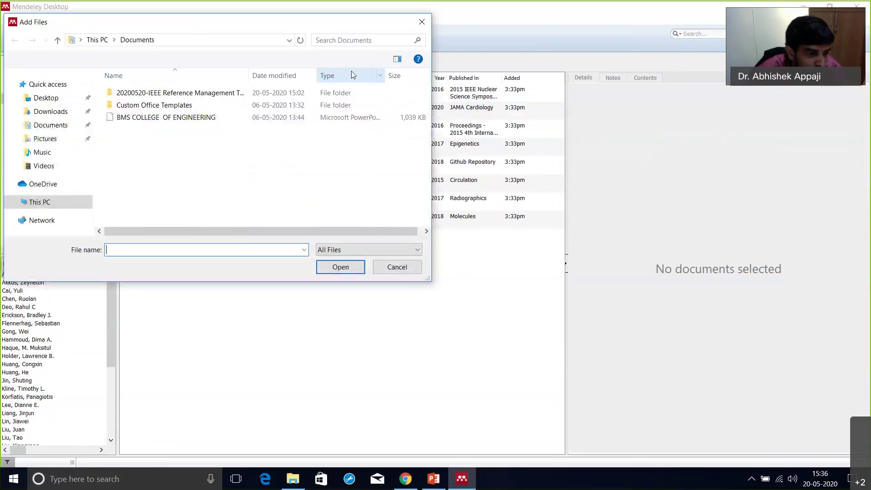
{"action": "left_click", "coordinate": [49, 112]}
{"action": "left_click", "coordinate": [168, 96]}
{"action": "left_click", "coordinate": [387, 269]}
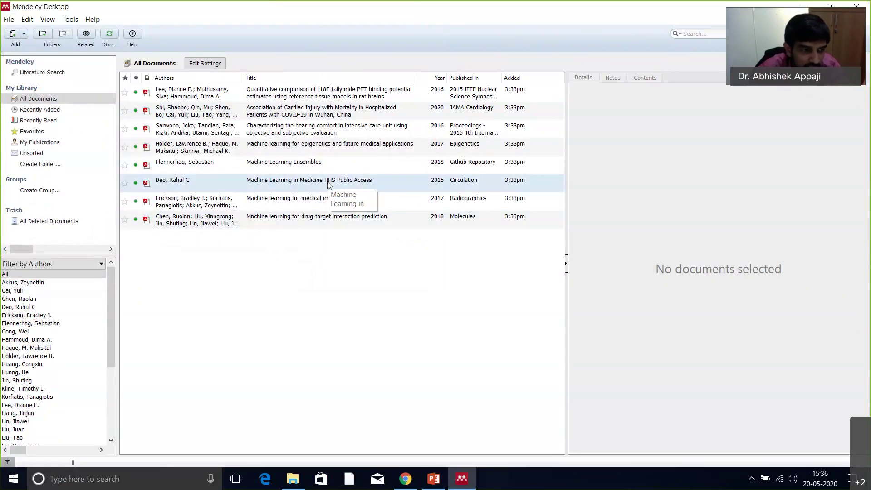
{"action": "left_click", "coordinate": [23, 35]}
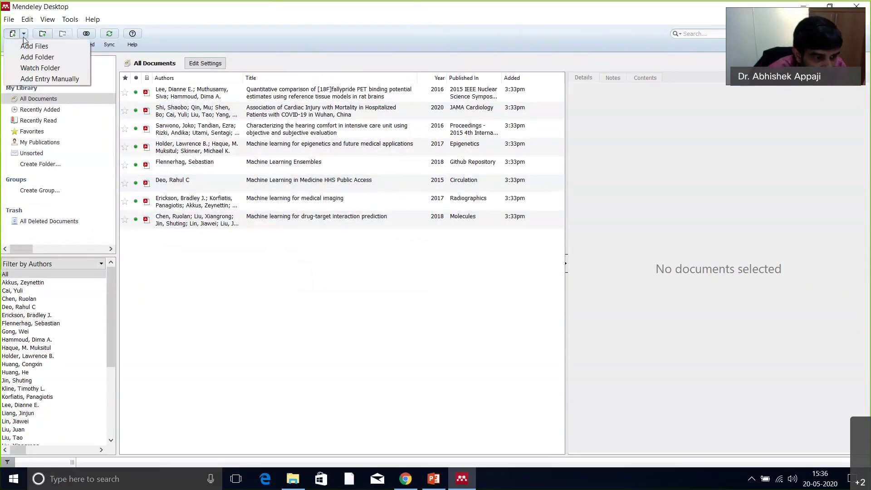
{"action": "left_click", "coordinate": [35, 68]}
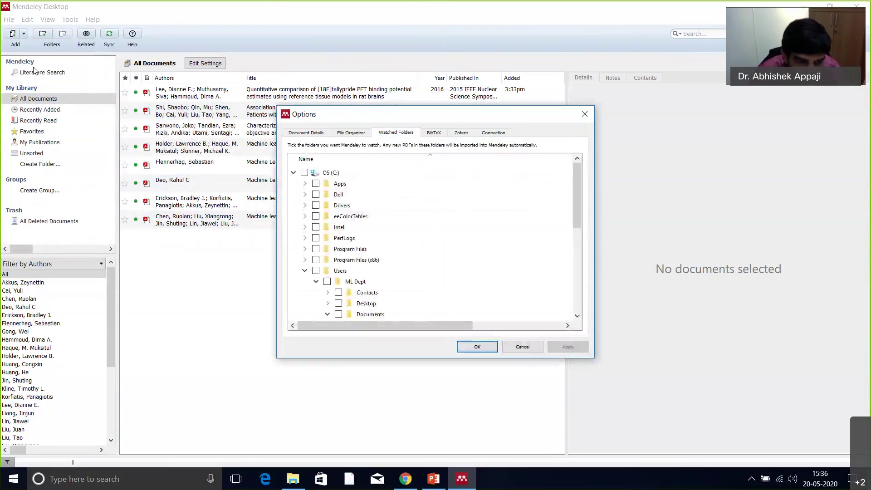
{"action": "scroll", "coordinate": [380, 249], "scroll_direction": "down", "scroll_amount": 1}
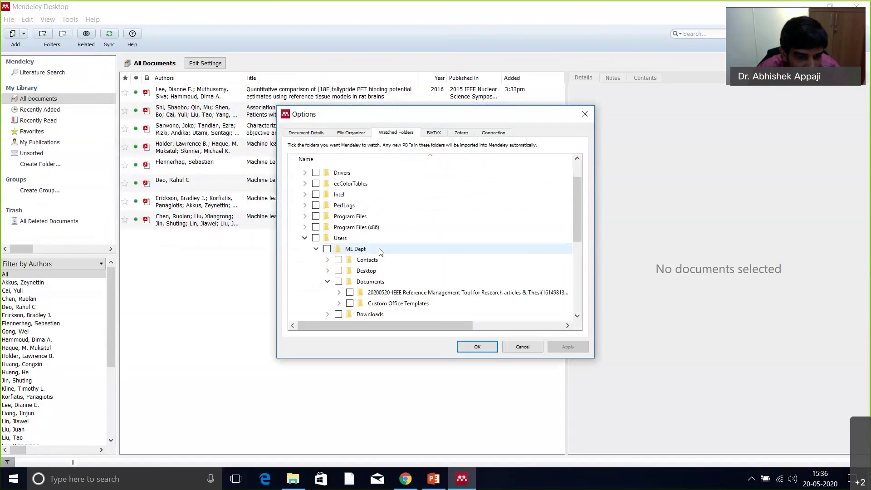
{"action": "scroll", "coordinate": [379, 249], "scroll_direction": "down", "scroll_amount": 1}
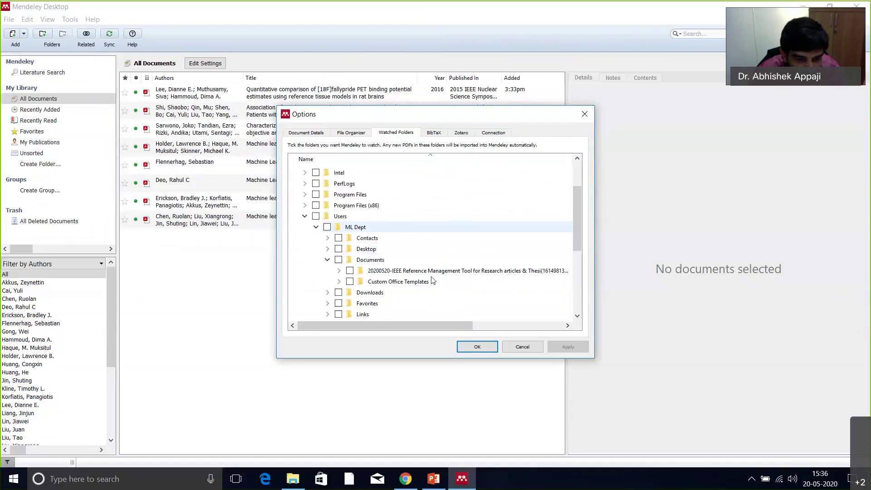
{"action": "left_click", "coordinate": [521, 349]}
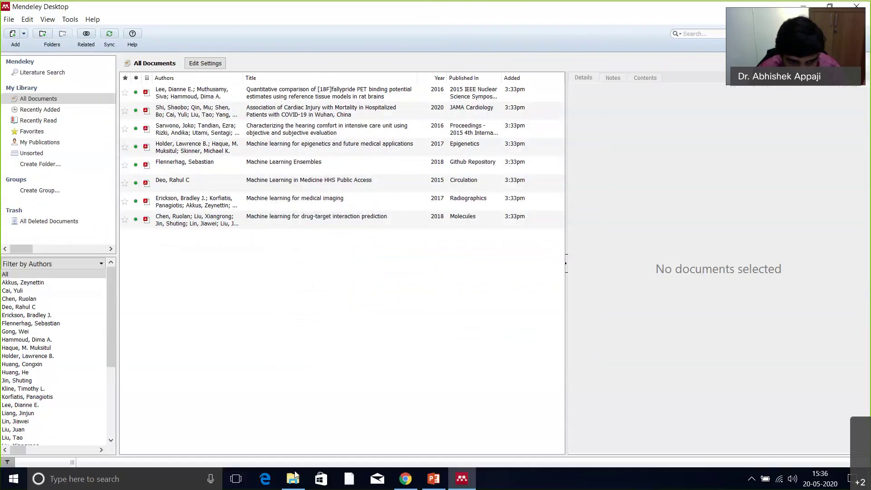
{"action": "left_click", "coordinate": [294, 477]}
- Create a new folder on the Desktop, starting to name it WatchFolder
{"action": "key", "text": "alt+Left"}
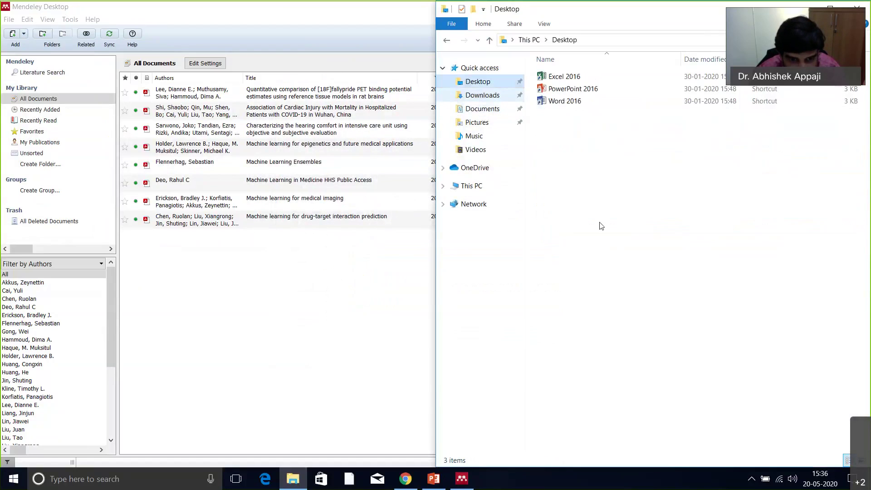
{"action": "right_click", "coordinate": [600, 226]}
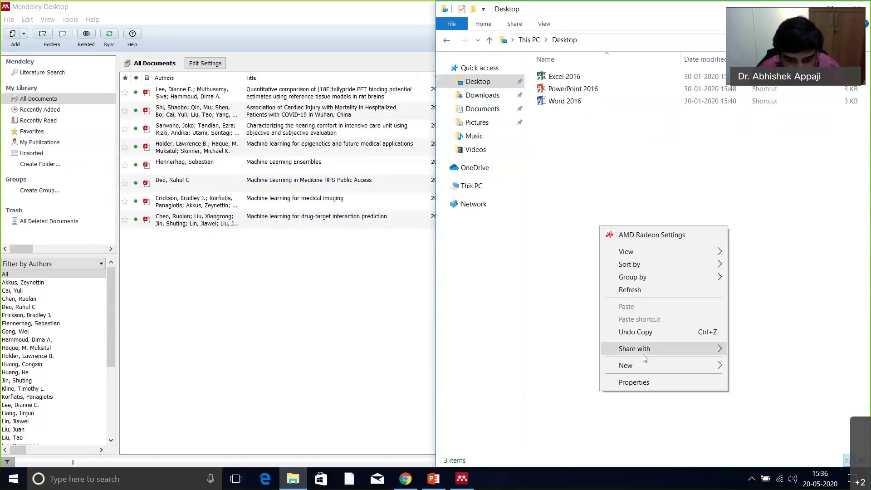
{"action": "mouse_move", "coordinate": [643, 363]}
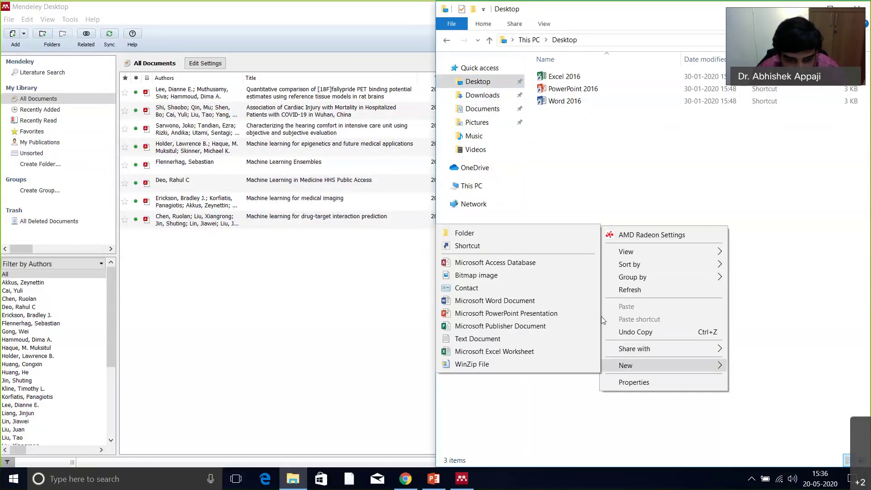
{"action": "left_click", "coordinate": [539, 236]}
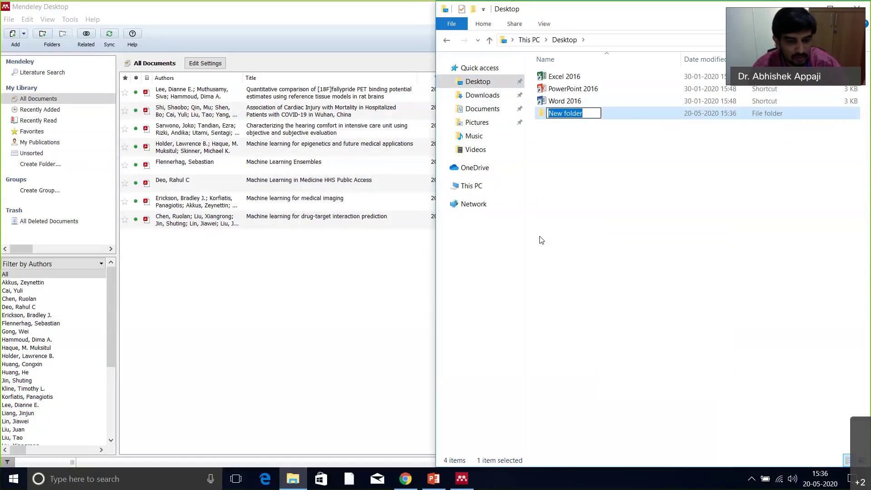
{"action": "type", "text": "WatchFolder"}
{"action": "left_click", "coordinate": [481, 95]}
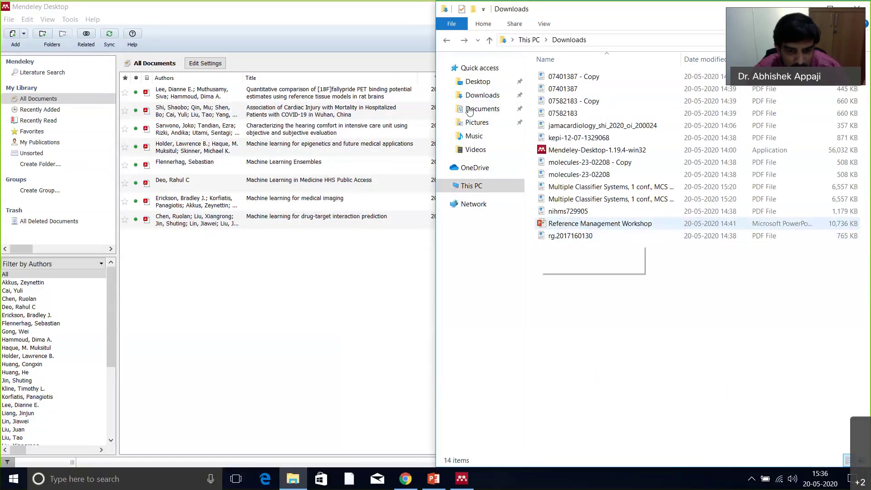
- Rename the new Desktop folder to WatchFolderMendeley, open it, and return to Mendeley
{"action": "left_click", "coordinate": [480, 67]}
{"action": "left_click", "coordinate": [477, 81]}
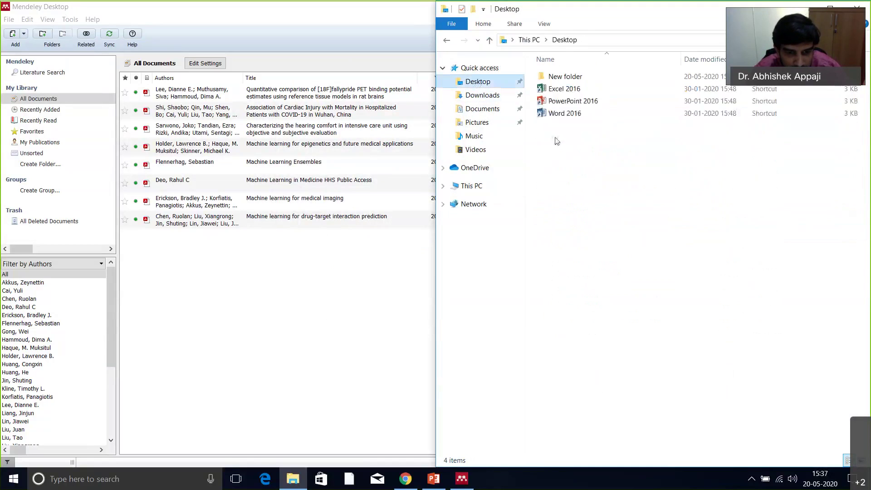
{"action": "left_click", "coordinate": [566, 78]}
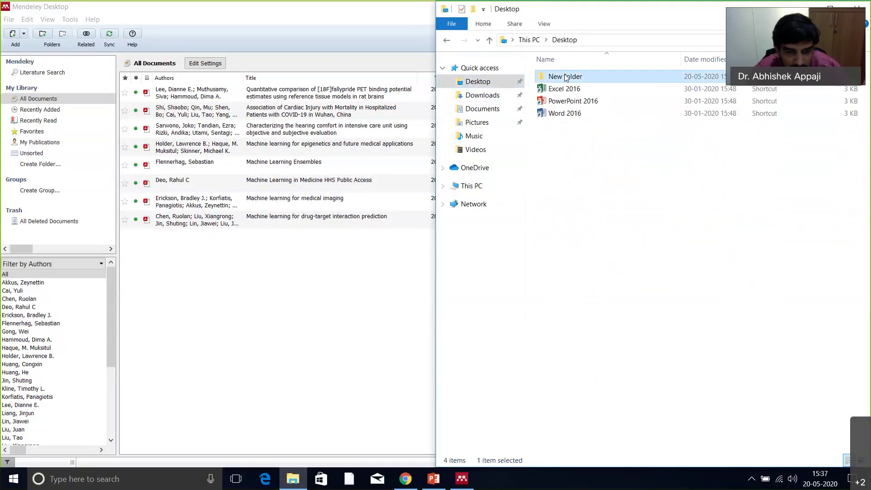
{"action": "left_click", "coordinate": [566, 77]}
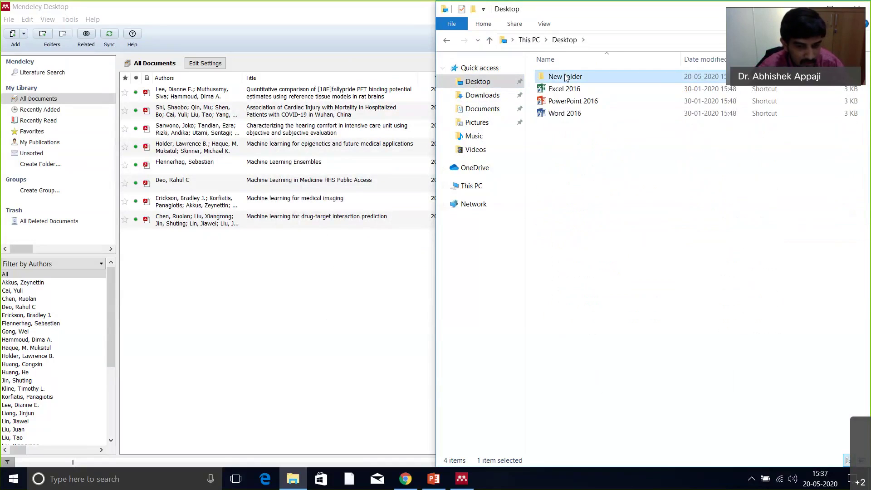
{"action": "type", "text": "WatchFolderMendee"}
{"action": "key", "text": "BackSpace"}
{"action": "type", "text": "ley"}
{"action": "key", "text": "Return"}
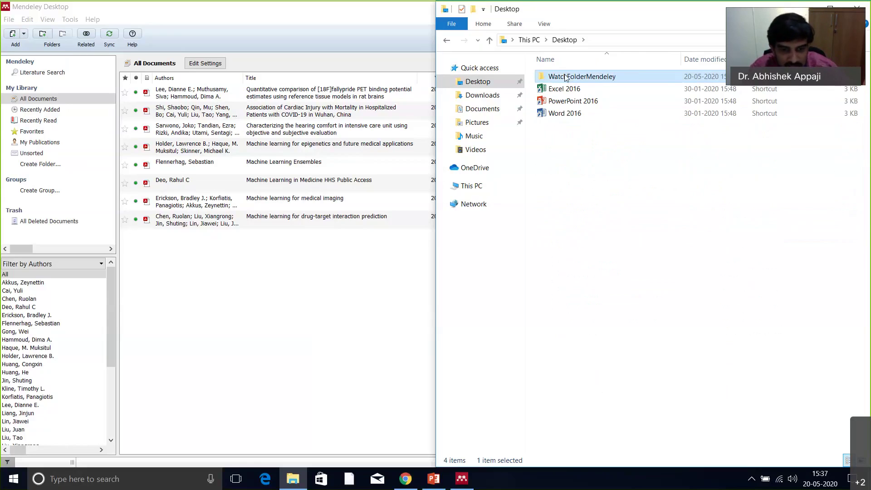
{"action": "double_click", "coordinate": [566, 77]}
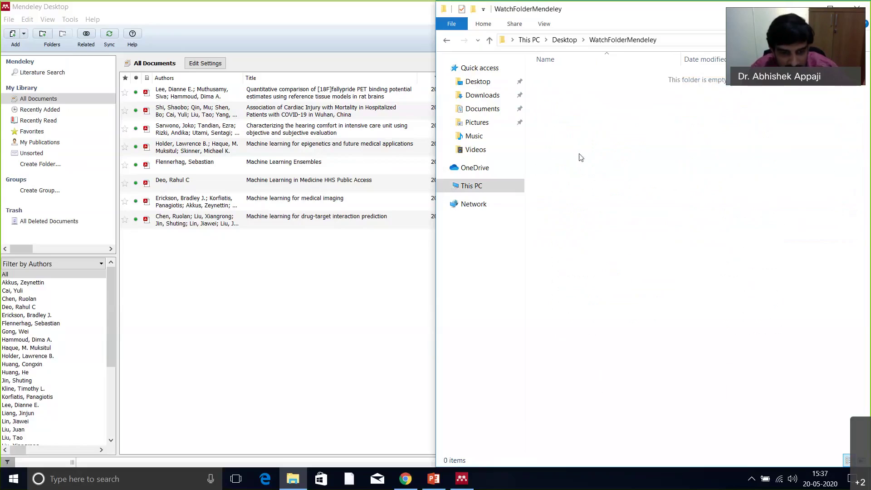
{"action": "left_click", "coordinate": [260, 295]}
{"action": "left_click", "coordinate": [24, 34]}
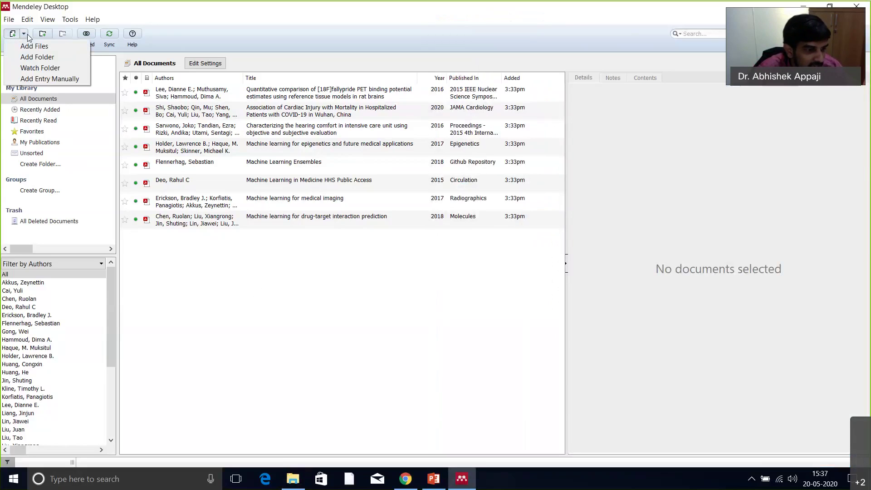
- Tick Desktop > WatchFolderMendeley in the Watched Folders settings, apply, and confirm with OK
{"action": "left_click", "coordinate": [39, 68]}
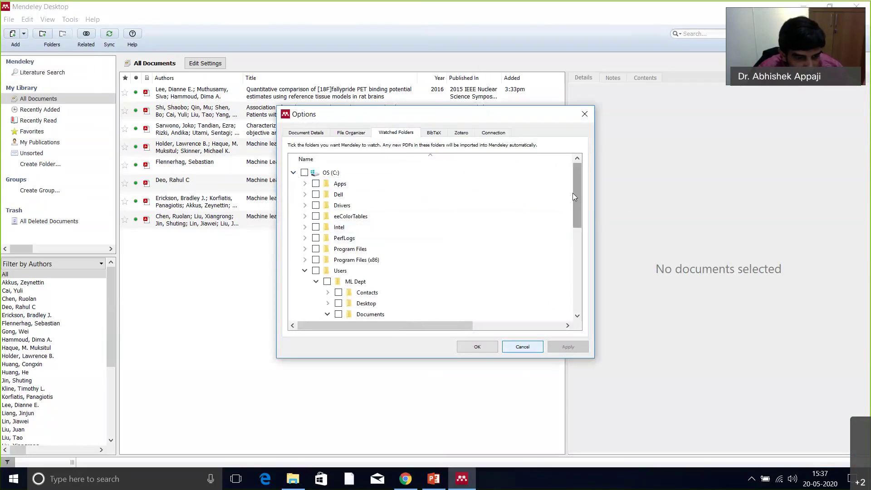
{"action": "left_click_drag", "start_coordinate": [572, 194], "coordinate": [573, 233]}
{"action": "left_click", "coordinate": [327, 194]}
{"action": "left_click", "coordinate": [350, 205]}
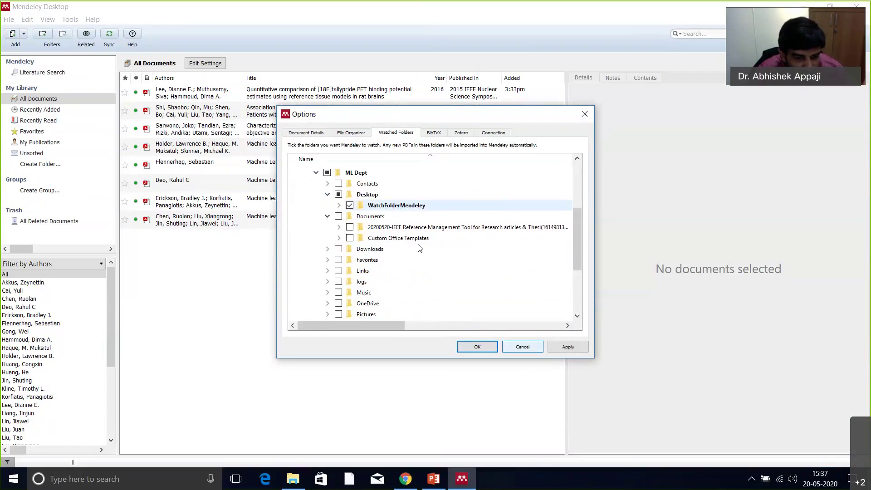
{"action": "left_click", "coordinate": [567, 347]}
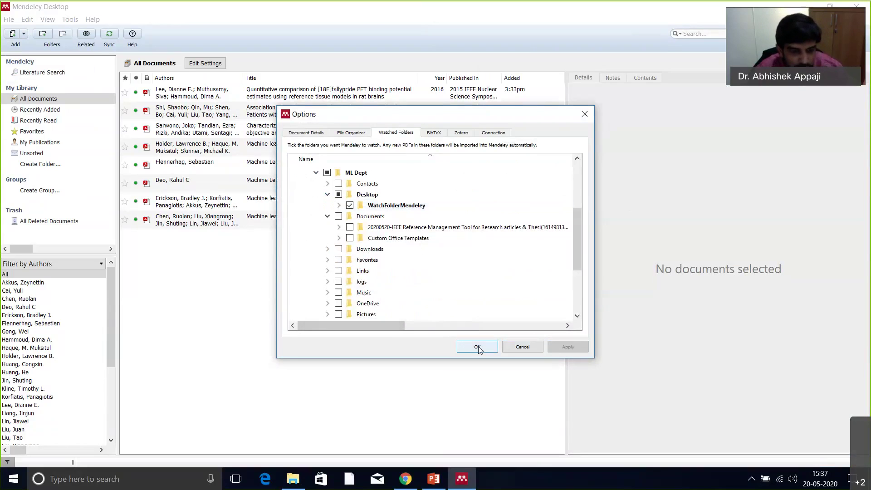
{"action": "left_click", "coordinate": [477, 346]}
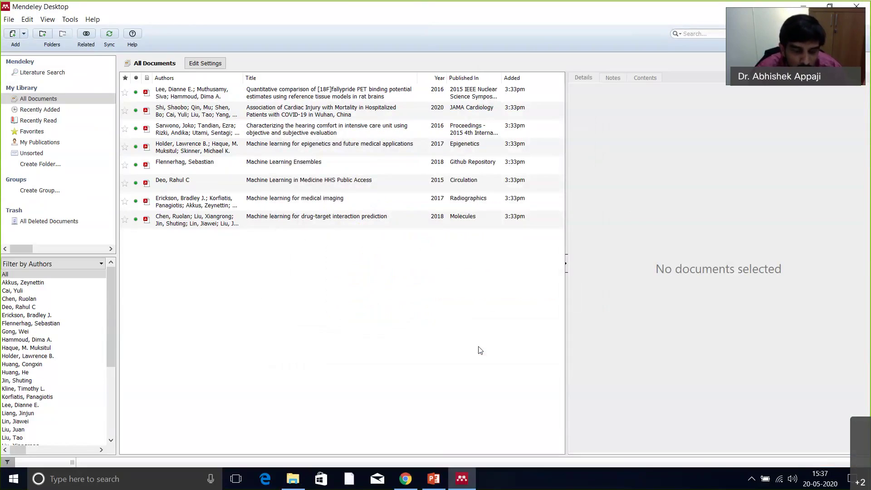
{"action": "left_click", "coordinate": [299, 479]}
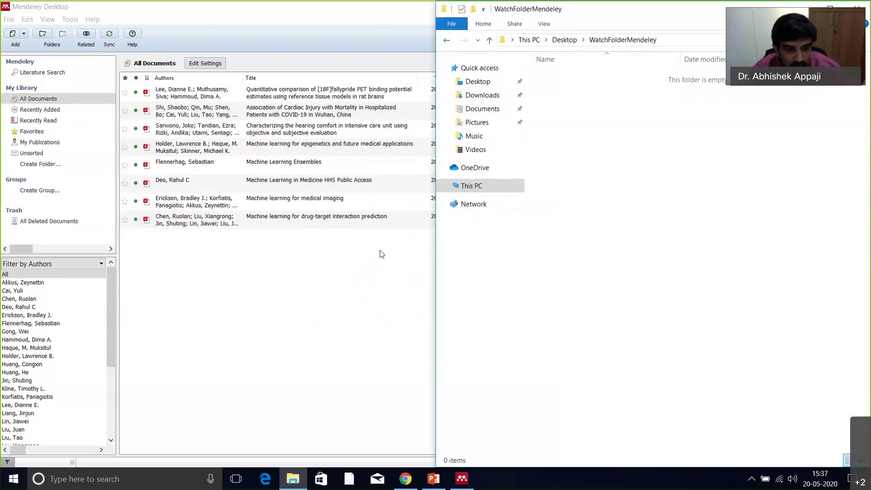
{"action": "left_click", "coordinate": [491, 100]}
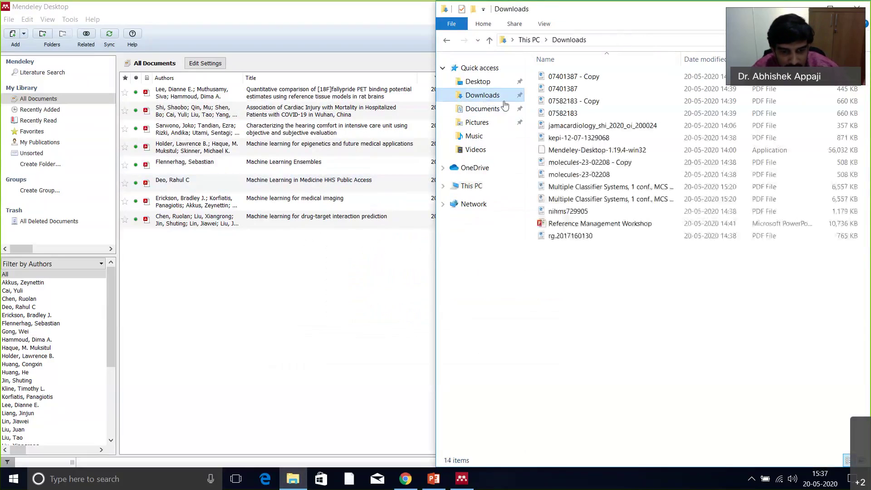
{"action": "left_click", "coordinate": [587, 137]}
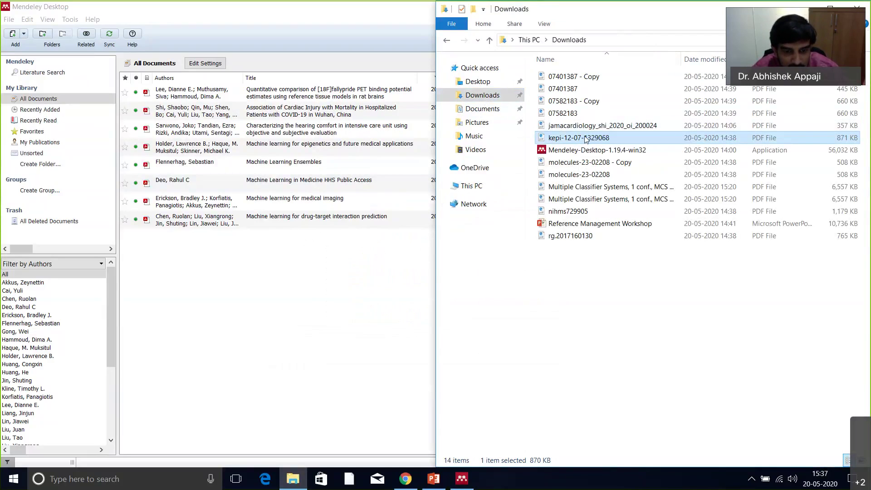
{"action": "right_click", "coordinate": [585, 139]}
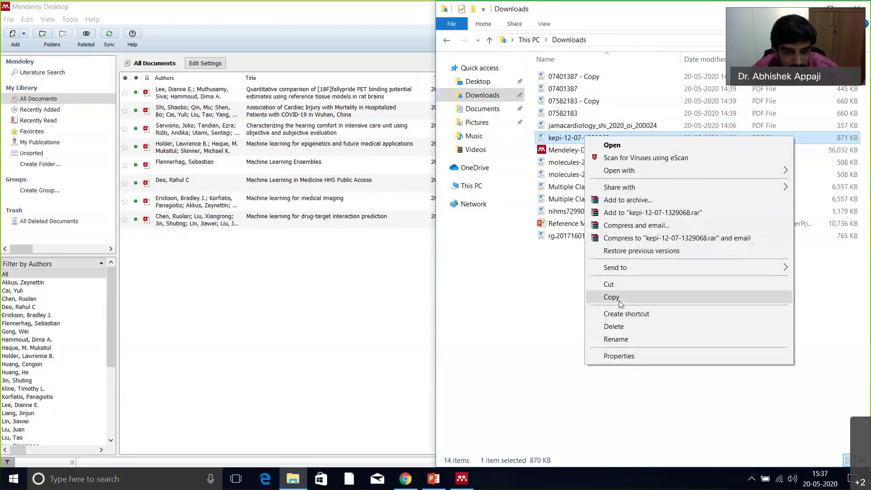
{"action": "left_click", "coordinate": [618, 301]}
- Paste the copied PDF into the Desktop's WatchFolderMendeley folder
{"action": "left_click", "coordinate": [478, 84]}
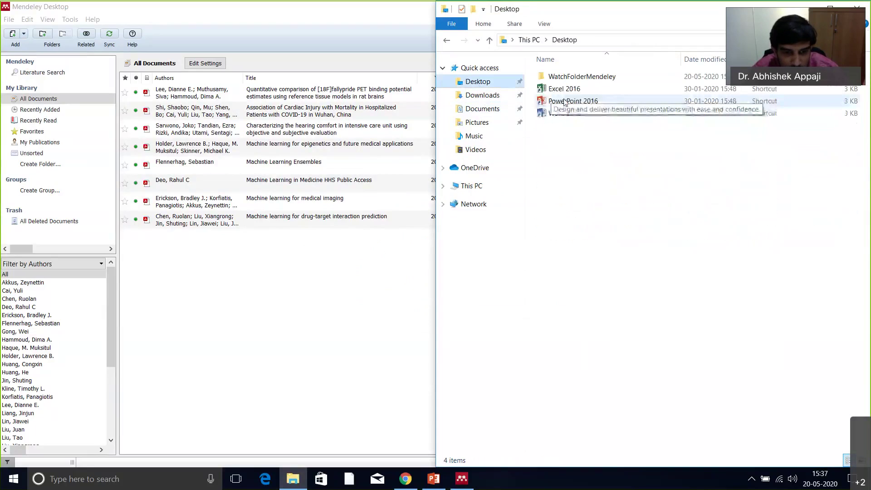
{"action": "double_click", "coordinate": [567, 76]}
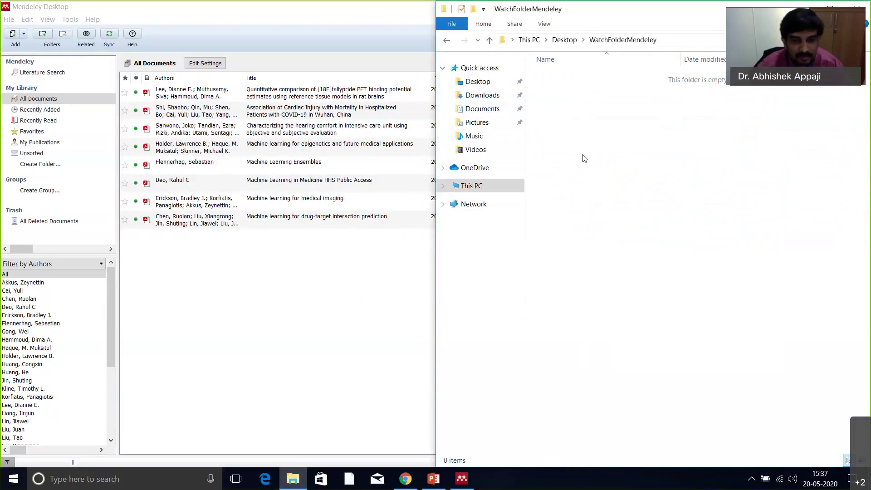
{"action": "key", "text": "ctrl+v"}
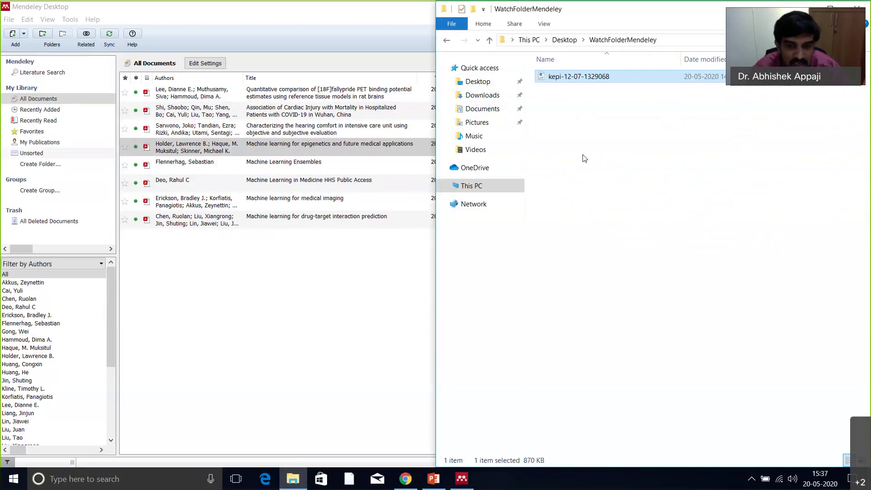
{"action": "left_click", "coordinate": [584, 158]}
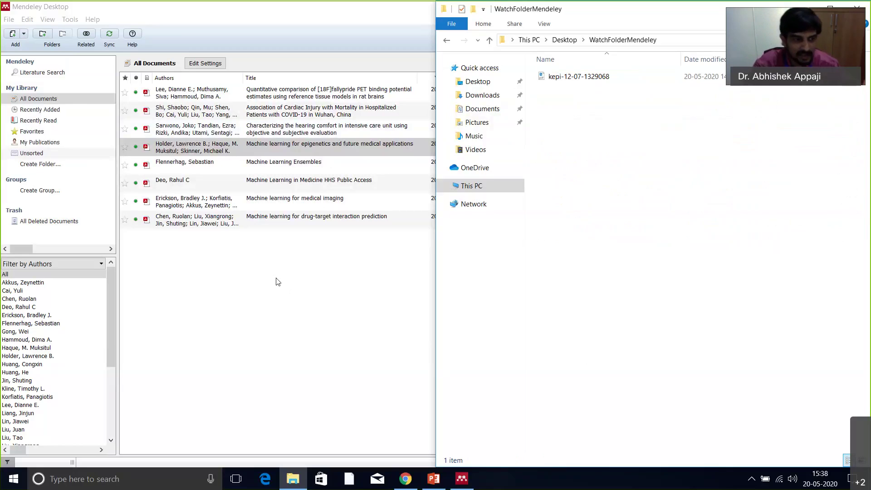
{"action": "left_click", "coordinate": [25, 34]}
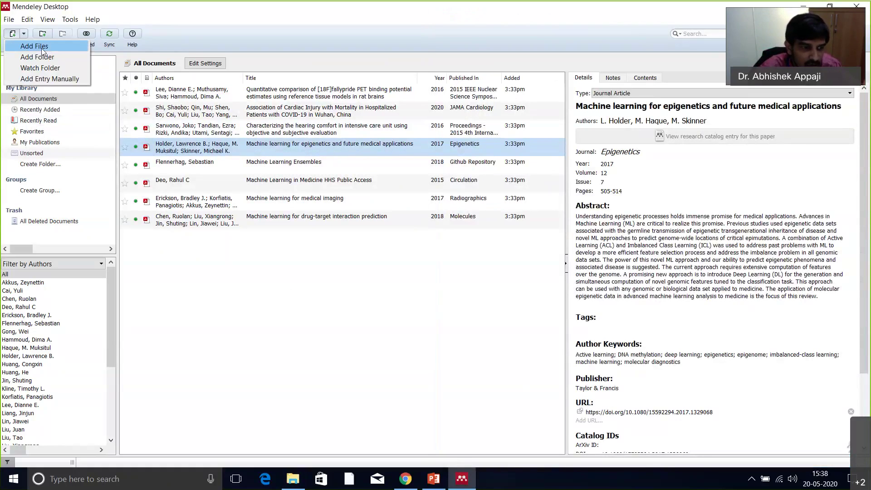
{"action": "left_click", "coordinate": [41, 79]}
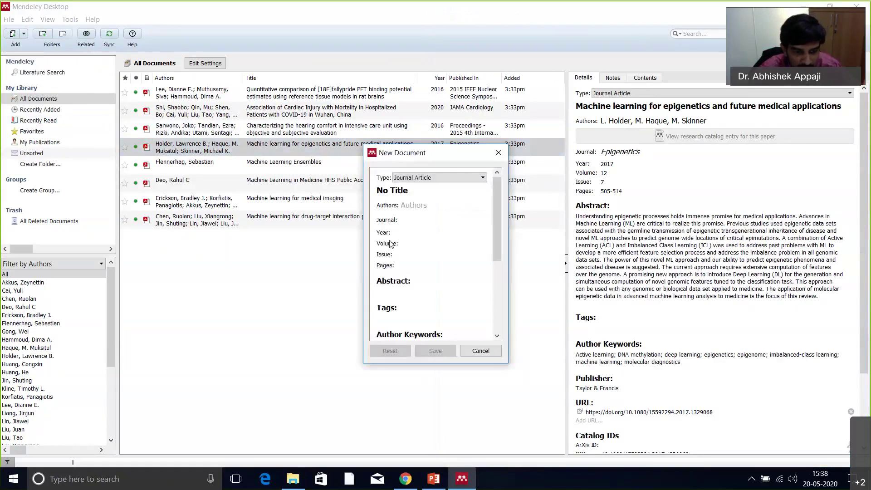
{"action": "scroll", "coordinate": [438, 288], "scroll_direction": "down", "scroll_amount": 3}
{"action": "scroll", "coordinate": [437, 288], "scroll_direction": "up", "scroll_amount": 3}
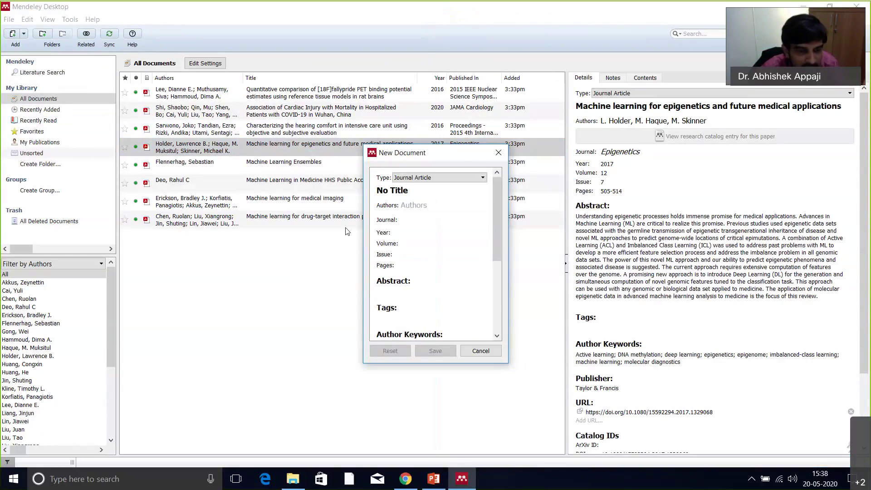
{"action": "left_click", "coordinate": [422, 177]}
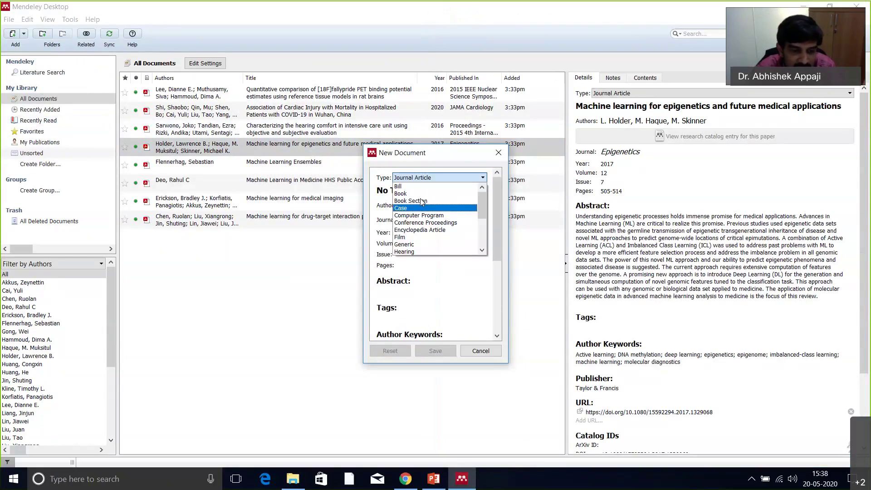
{"action": "scroll", "coordinate": [422, 201], "scroll_direction": "down", "scroll_amount": 1}
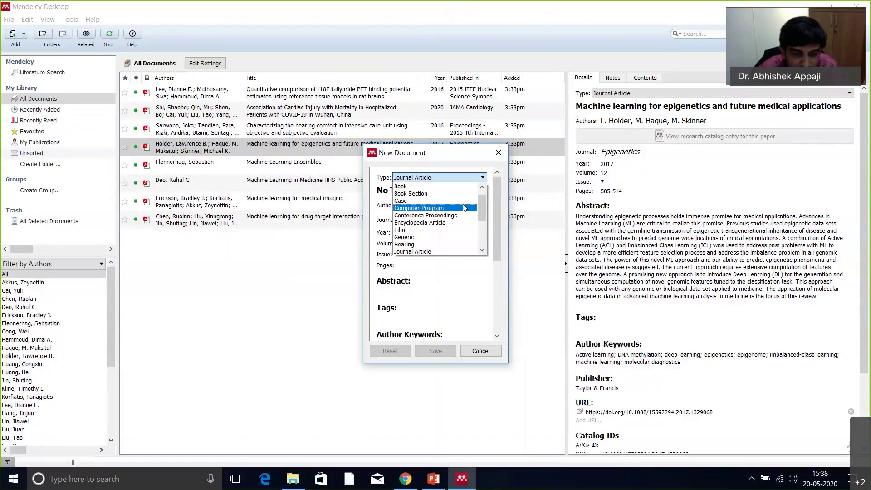
{"action": "left_click_drag", "start_coordinate": [481, 209], "coordinate": [481, 219]}
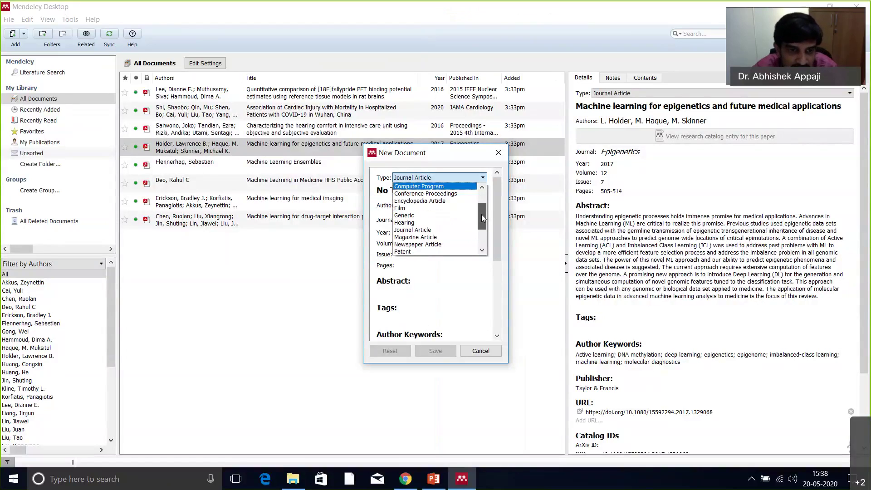
{"action": "key", "text": "m"}
{"action": "left_click_drag", "start_coordinate": [481, 214], "coordinate": [481, 245]}
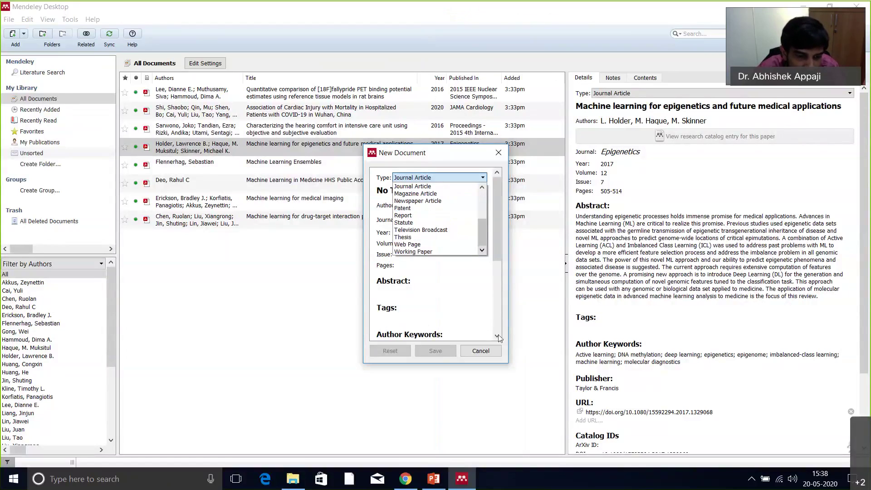
{"action": "left_click", "coordinate": [412, 186]}
{"action": "left_click", "coordinate": [407, 208]}
{"action": "left_click", "coordinate": [403, 221]}
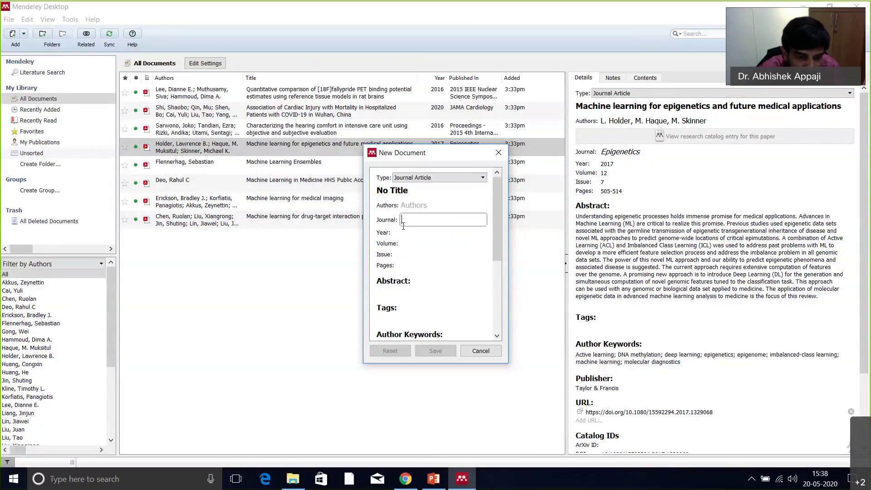
{"action": "left_click", "coordinate": [405, 266]}
{"action": "left_click", "coordinate": [406, 291]}
{"action": "scroll", "coordinate": [406, 292], "scroll_direction": "down", "scroll_amount": 2}
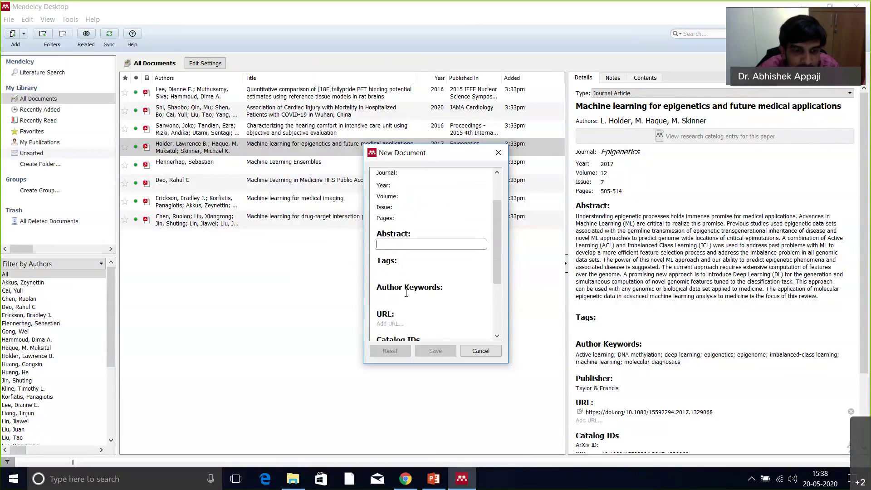
{"action": "scroll", "coordinate": [405, 293], "scroll_direction": "down", "scroll_amount": 4}
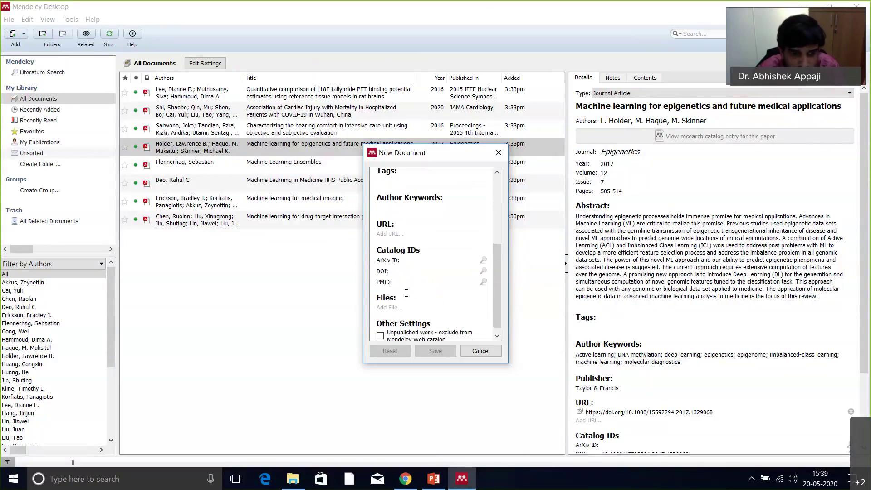
{"action": "scroll", "coordinate": [406, 293], "scroll_direction": "down", "scroll_amount": 1}
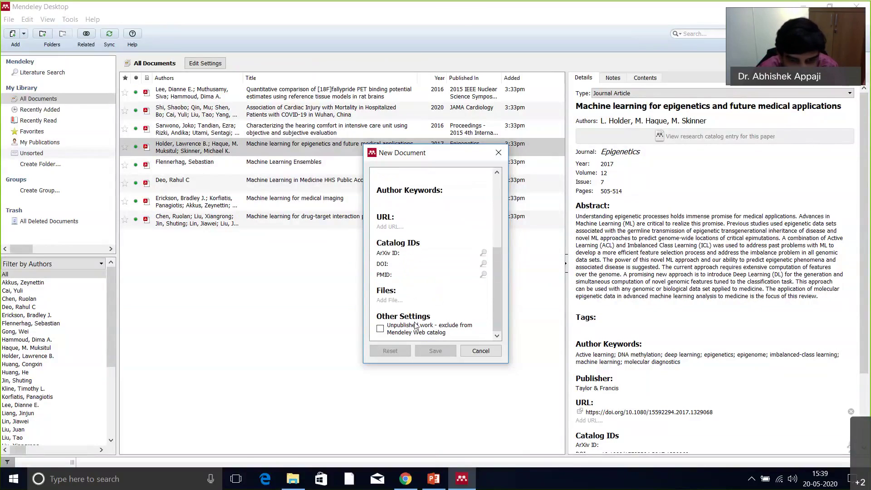
{"action": "key", "text": "Escape"}
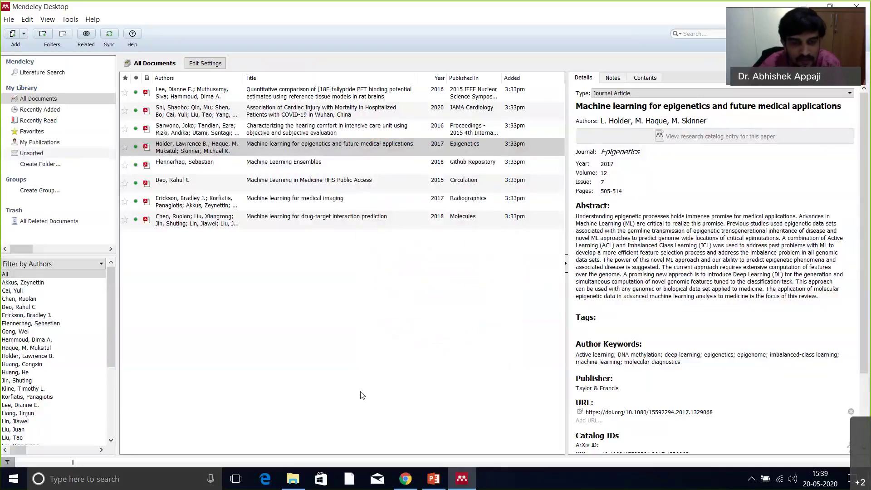
{"action": "left_click", "coordinate": [362, 395]}
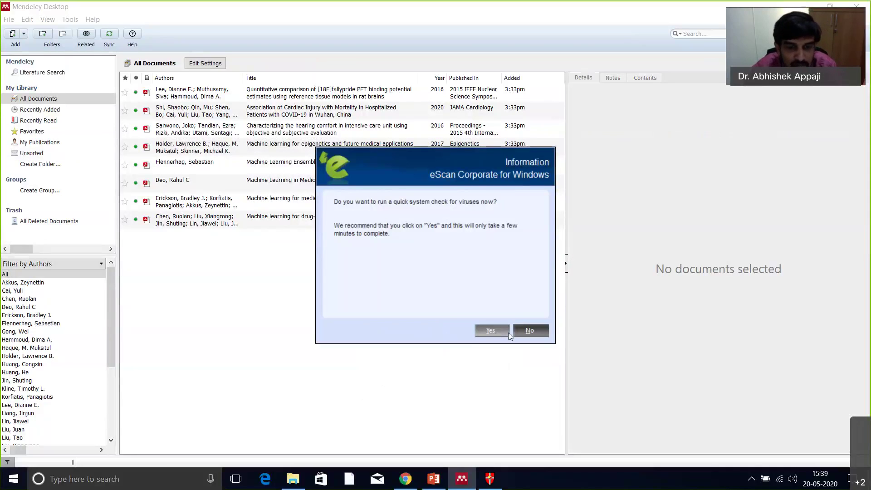
- Decline the eScan antivirus scan and show the [18F]fallypride PET paper's details
{"action": "left_click", "coordinate": [529, 331]}
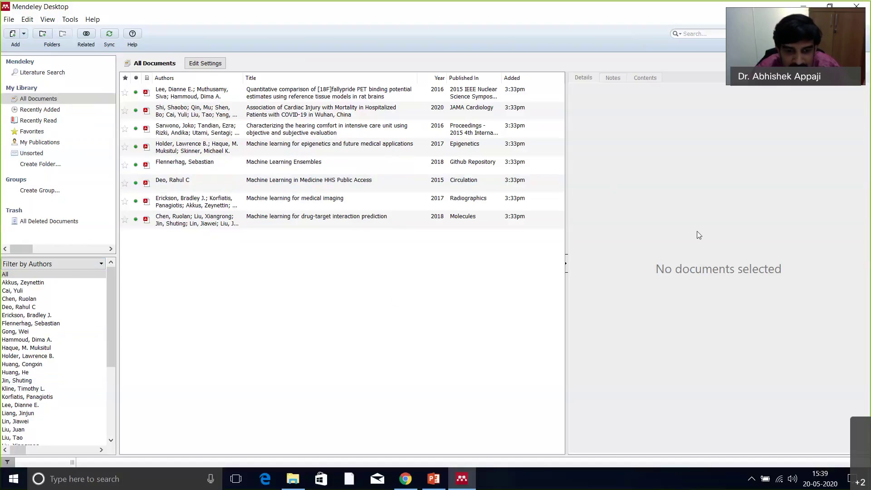
{"action": "left_click", "coordinate": [478, 101]}
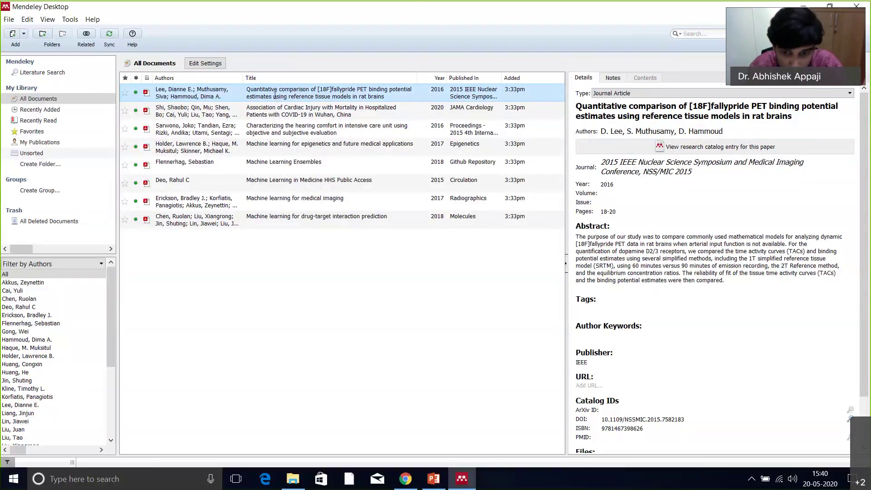
- Open the fallypride paper's PDF, then close the fallypride and epigenetics reader tabs
{"action": "double_click", "coordinate": [275, 96]}
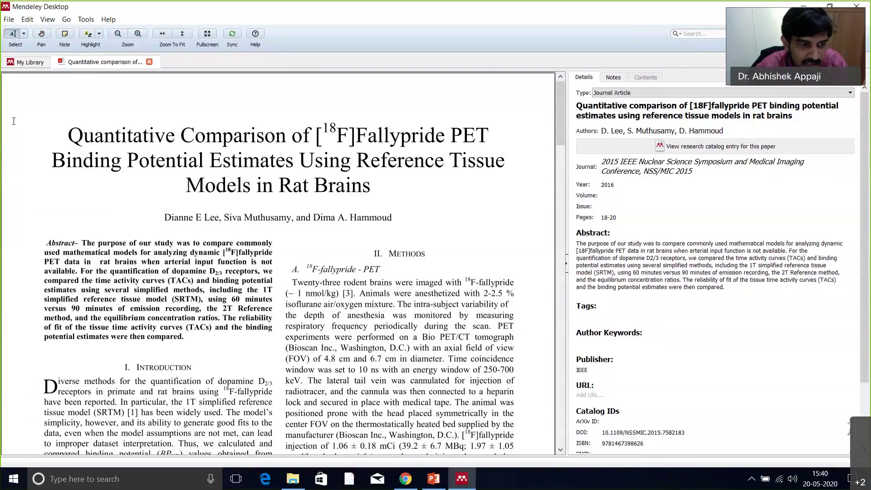
{"action": "left_click", "coordinate": [149, 63]}
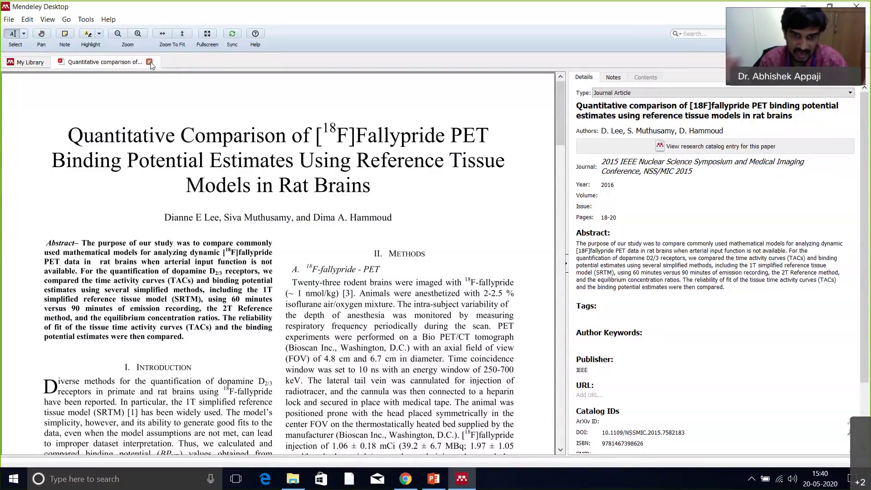
{"action": "left_click", "coordinate": [150, 62]}
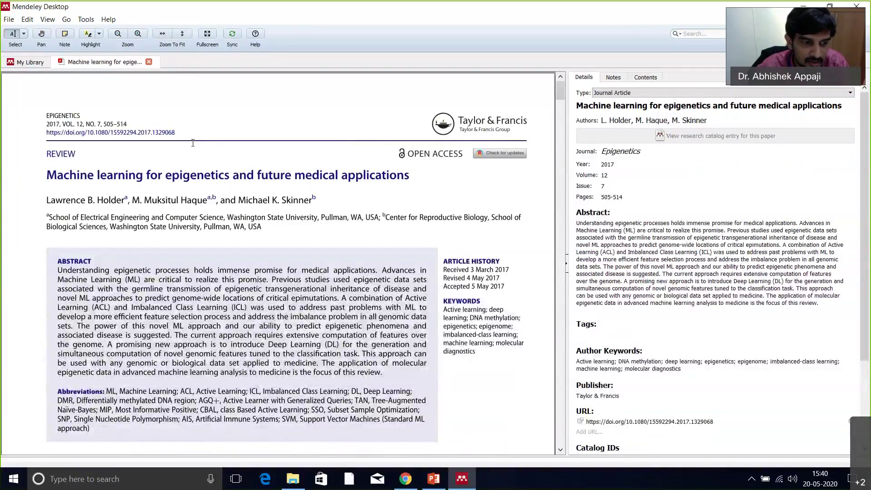
{"action": "left_click", "coordinate": [149, 62]}
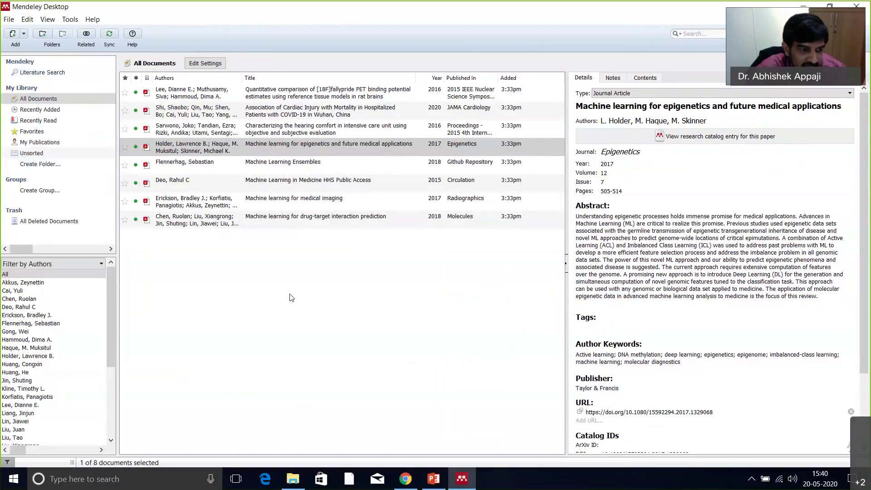
- Add two library folders via Create Folder..., named Covid19 and machinelearning
{"action": "left_click", "coordinate": [58, 164]}
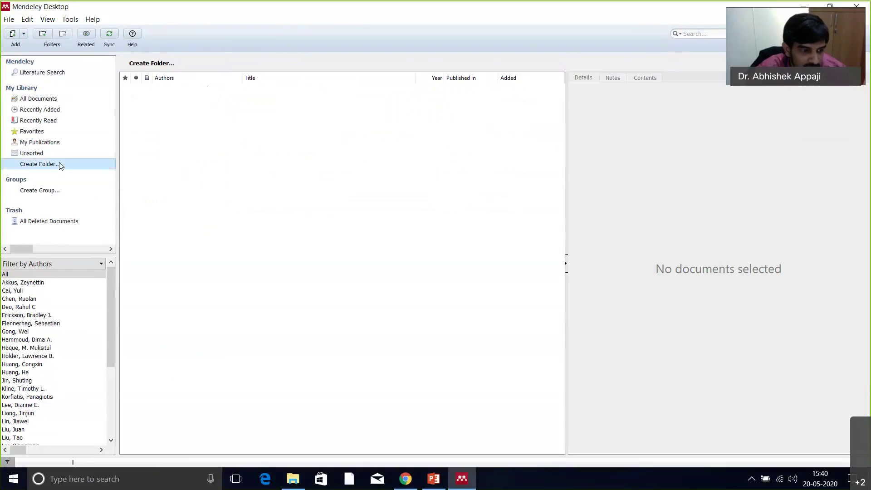
{"action": "type", "text": "Cov"}
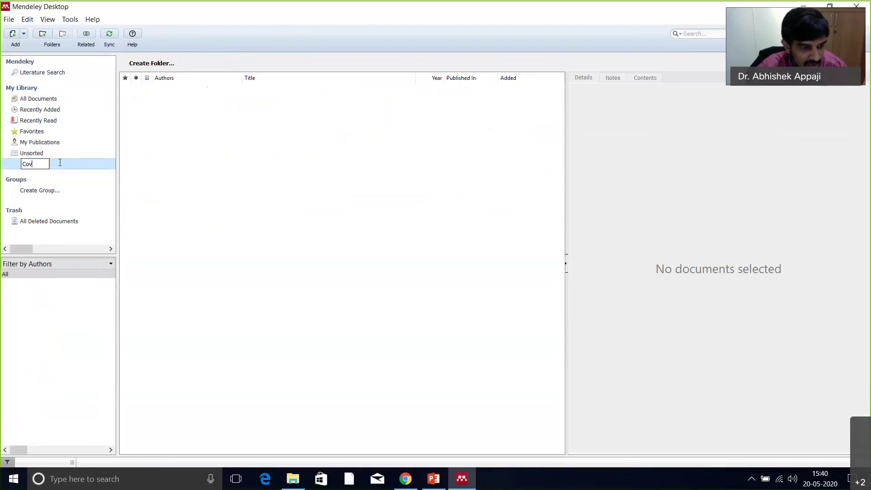
{"action": "type", "text": "id19"}
{"action": "key", "text": "Return"}
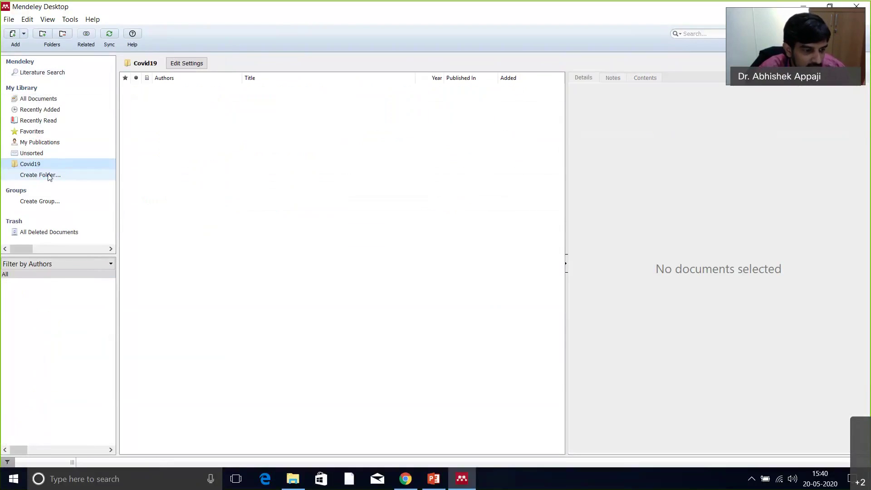
{"action": "left_click", "coordinate": [47, 173]}
{"action": "type", "text": "machinelearning"}
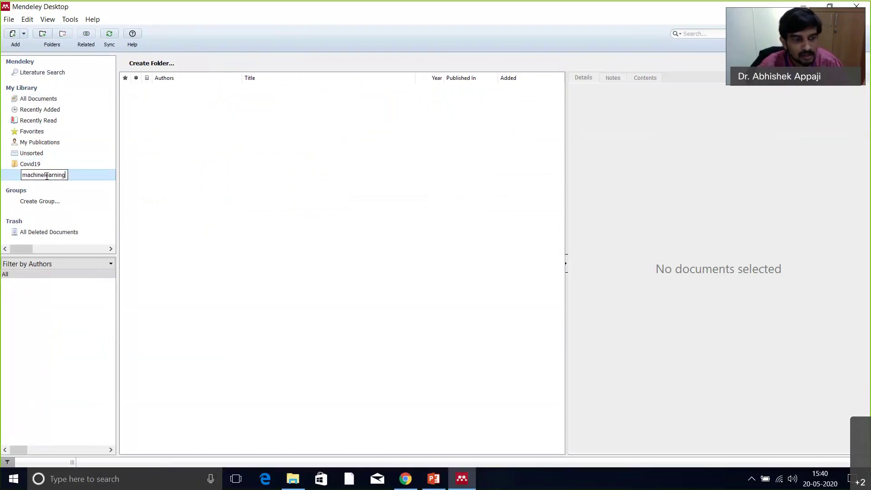
{"action": "key", "text": "Return"}
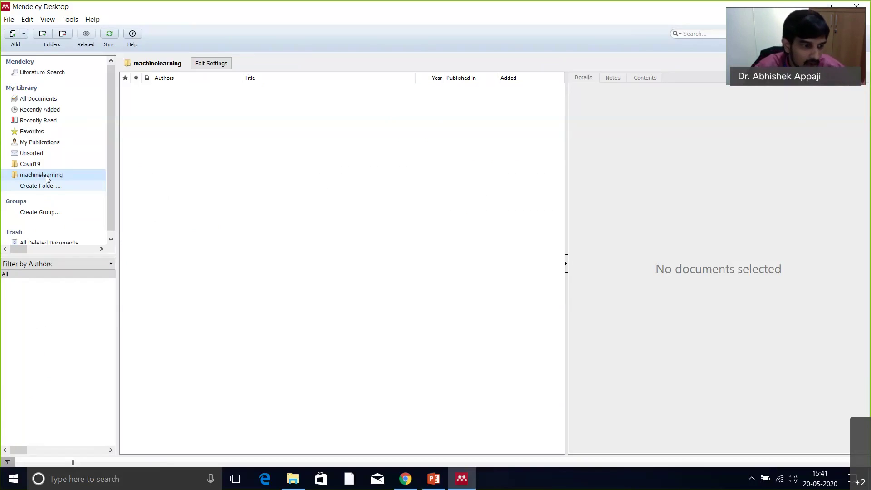
- File the cardiac injury COVID-19 paper into the Covid19 folder and confirm it appears there
{"action": "left_click", "coordinate": [58, 102]}
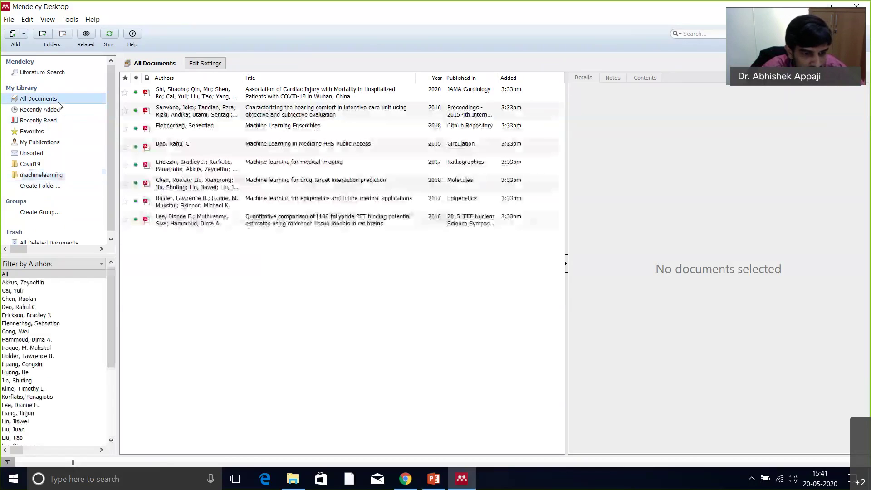
{"action": "left_click", "coordinate": [330, 99]}
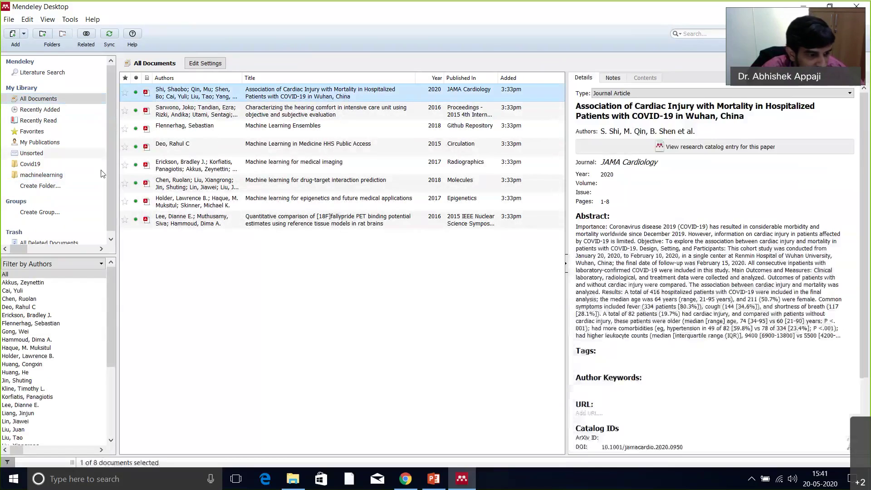
{"action": "left_click_drag", "start_coordinate": [226, 100], "coordinate": [53, 164]}
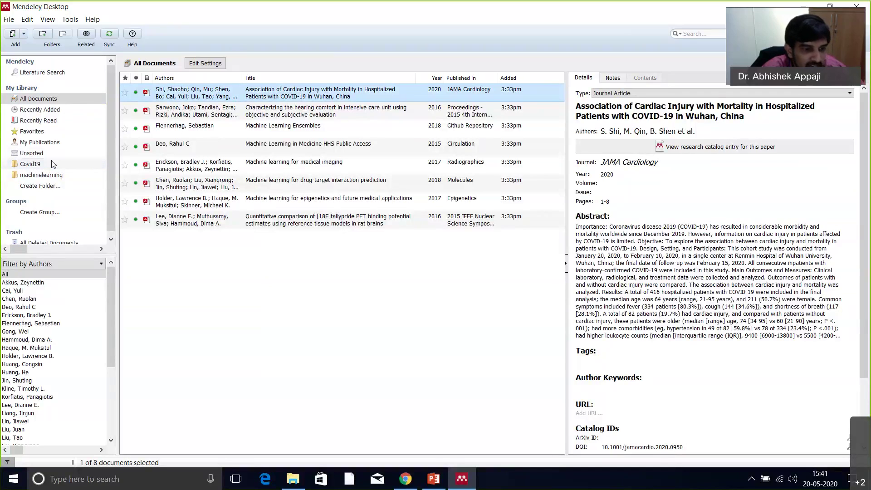
{"action": "left_click", "coordinate": [53, 164]}
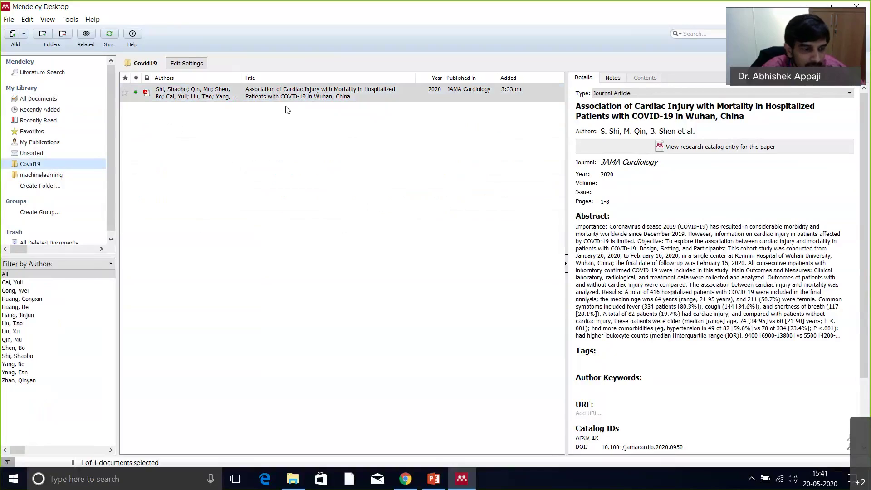
{"action": "left_click", "coordinate": [40, 99]}
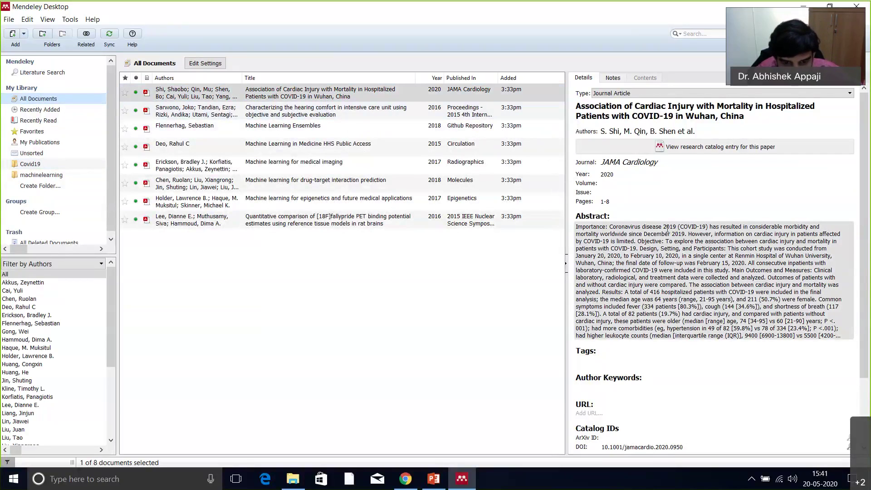
{"action": "left_click", "coordinate": [485, 119]}
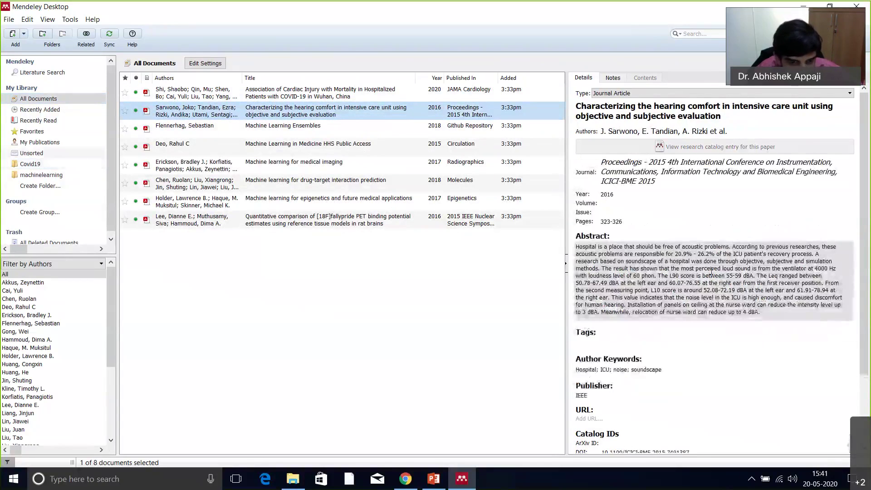
- Create a library folder named Random, correcting the misspelled 'Randaom'
{"action": "left_click", "coordinate": [50, 186]}
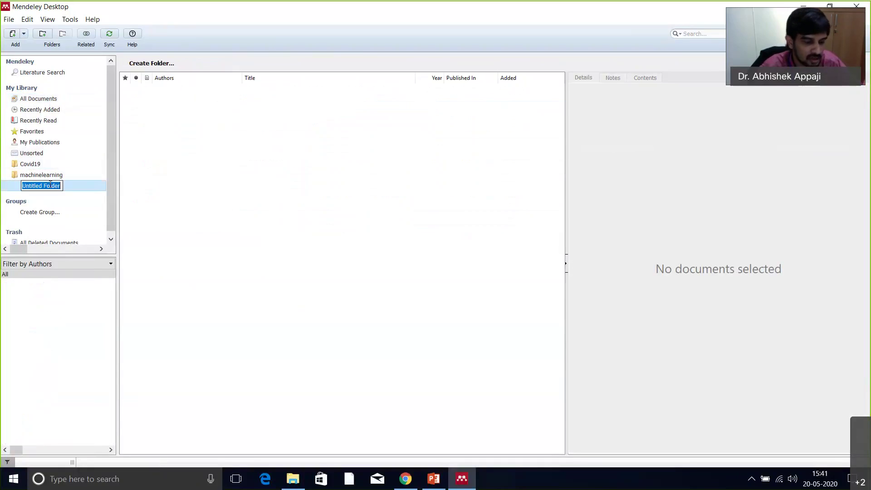
{"action": "type", "text": "Ra"}
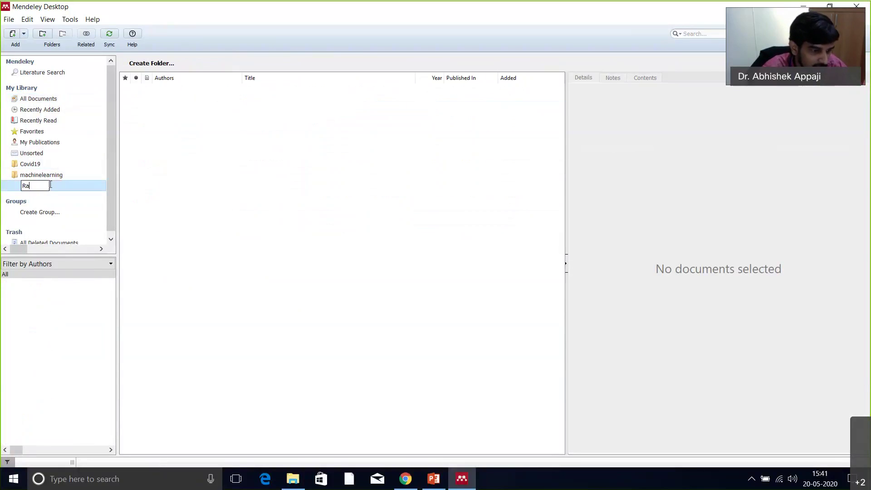
{"action": "type", "text": "ndaom"}
{"action": "key", "text": "Return"}
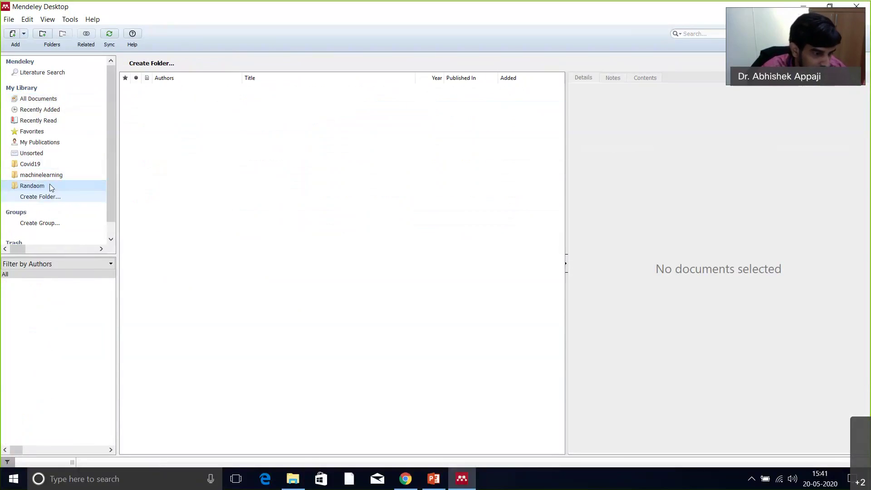
{"action": "double_click", "coordinate": [38, 186]}
{"action": "type", "text": "R"}
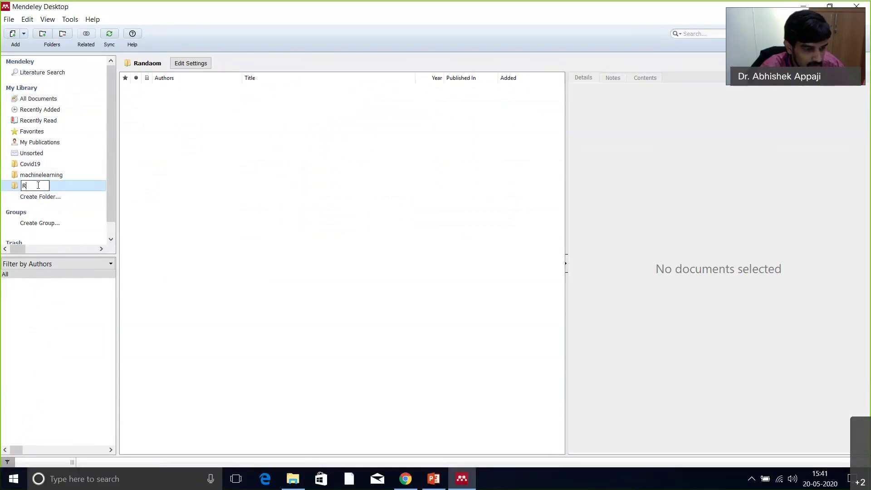
{"action": "type", "text": "andom"}
{"action": "key", "text": "Return"}
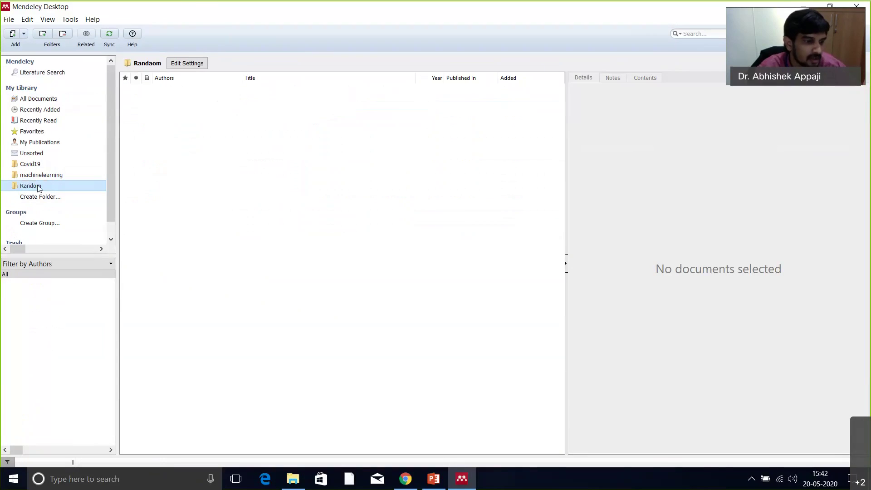
{"action": "left_click", "coordinate": [52, 103]}
{"action": "left_click", "coordinate": [231, 91]}
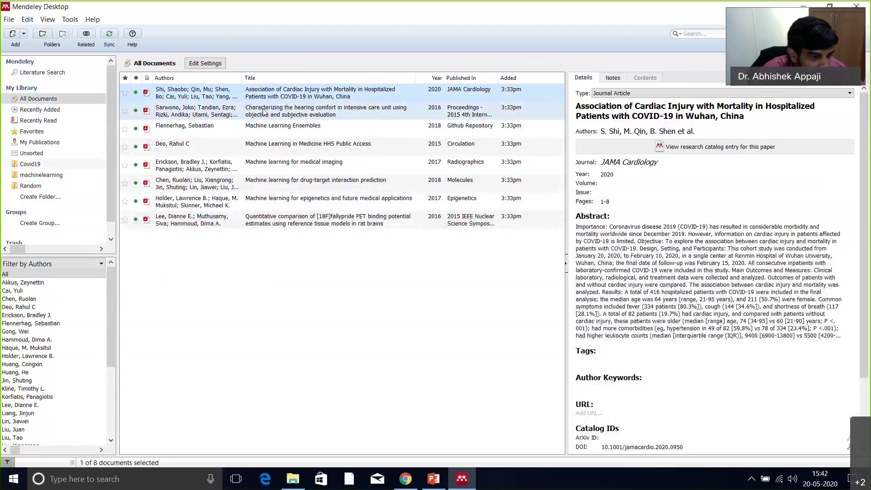
- Drag papers into sidebar folders, including epigenetics into machinelearning, then view Unsorted
{"action": "left_click_drag", "start_coordinate": [264, 112], "coordinate": [35, 187]}
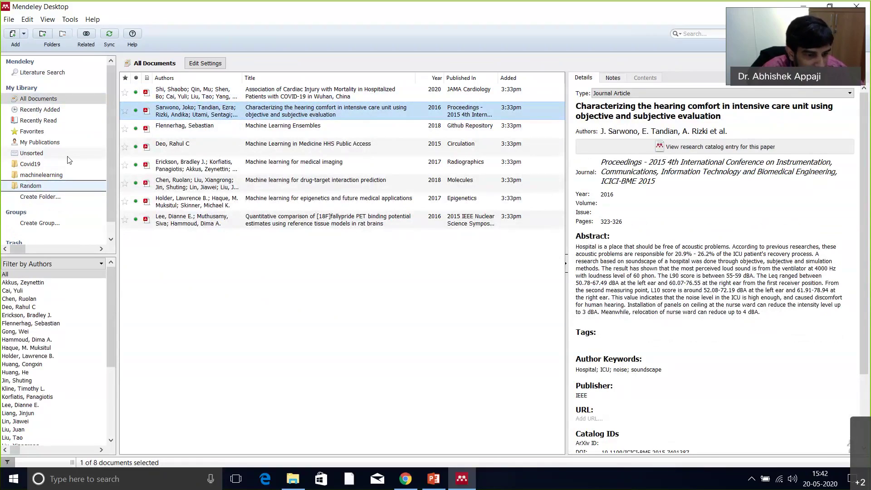
{"action": "left_click_drag", "start_coordinate": [214, 112], "coordinate": [65, 181]}
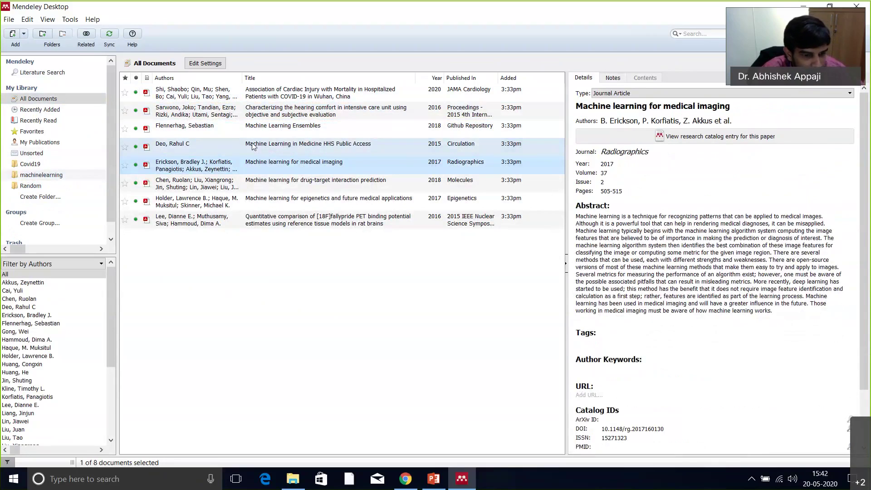
{"action": "left_click", "coordinate": [299, 183]}
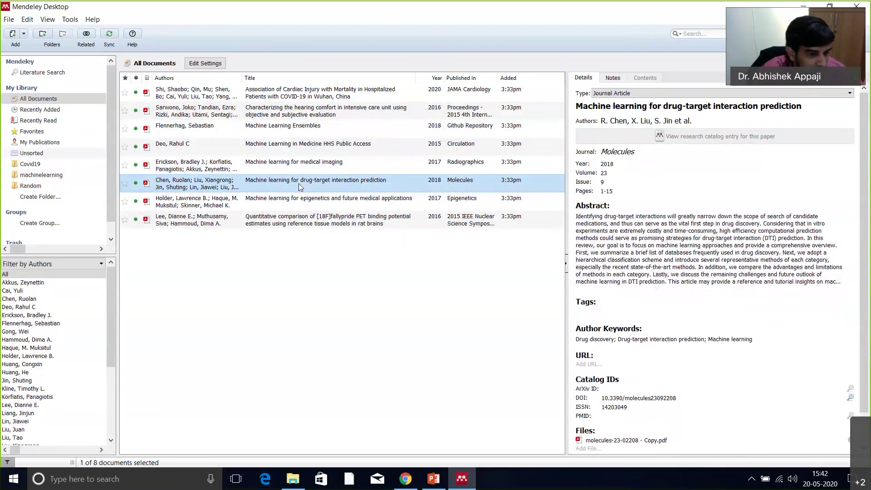
{"action": "left_click", "coordinate": [294, 207]}
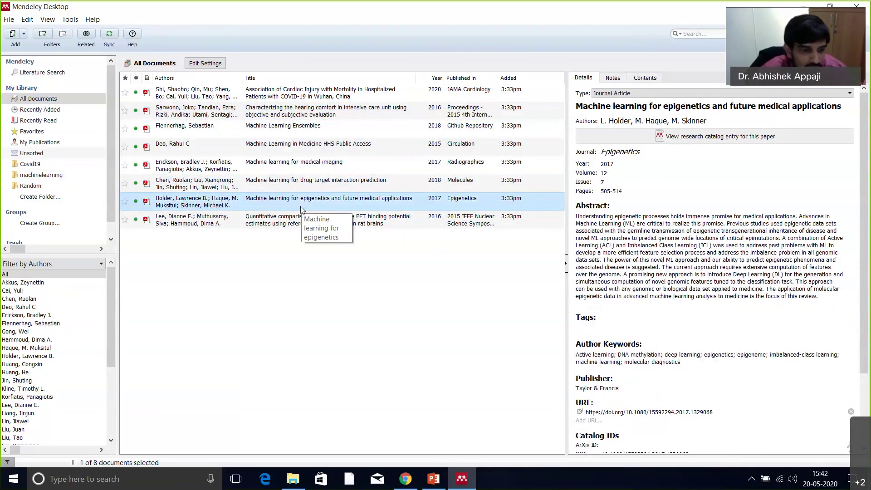
{"action": "left_click_drag", "start_coordinate": [302, 210], "coordinate": [46, 175]}
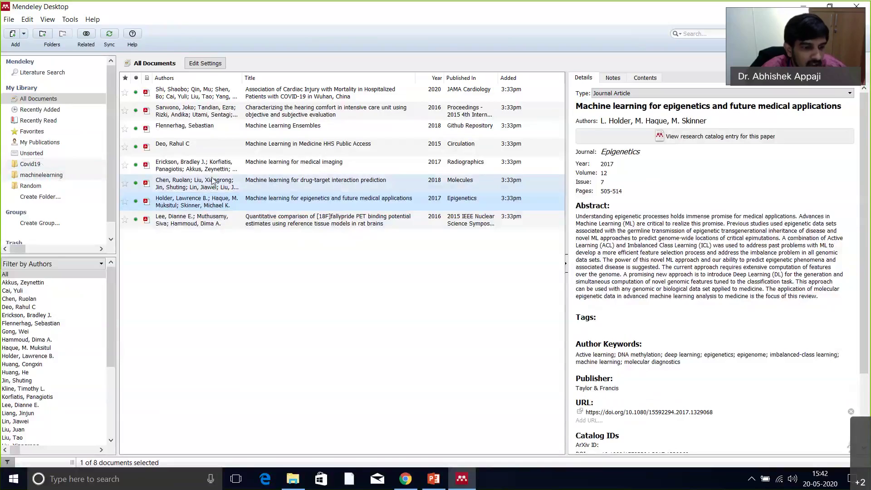
{"action": "left_click", "coordinate": [227, 227]}
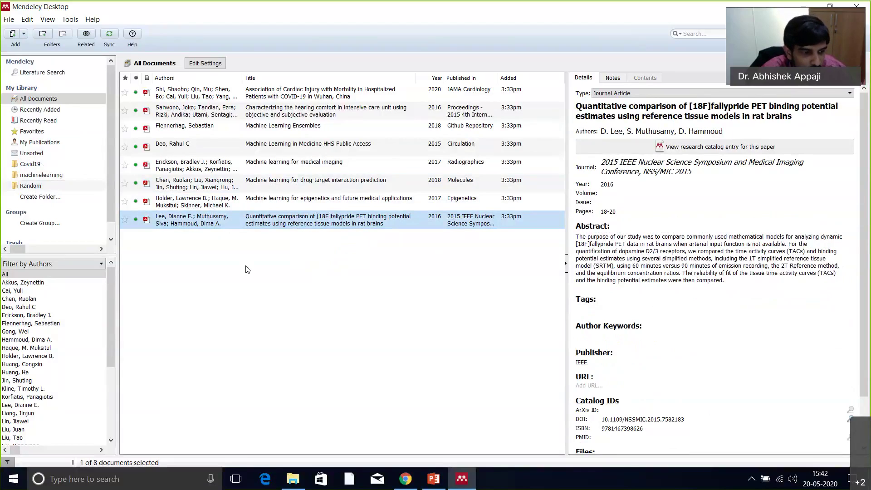
{"action": "left_click", "coordinate": [36, 154]}
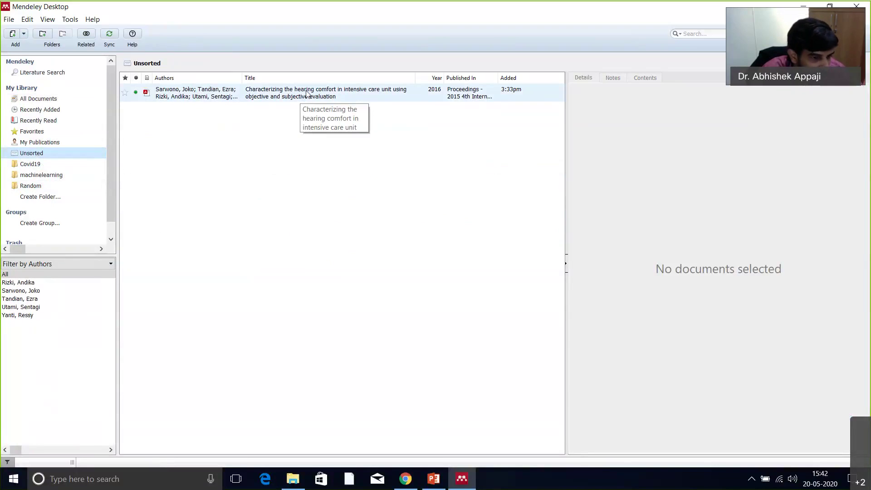
- File the remaining Unsorted hearing comfort paper into the Random folder
{"action": "left_click", "coordinate": [307, 94]}
{"action": "left_click_drag", "start_coordinate": [307, 94], "coordinate": [41, 182]}
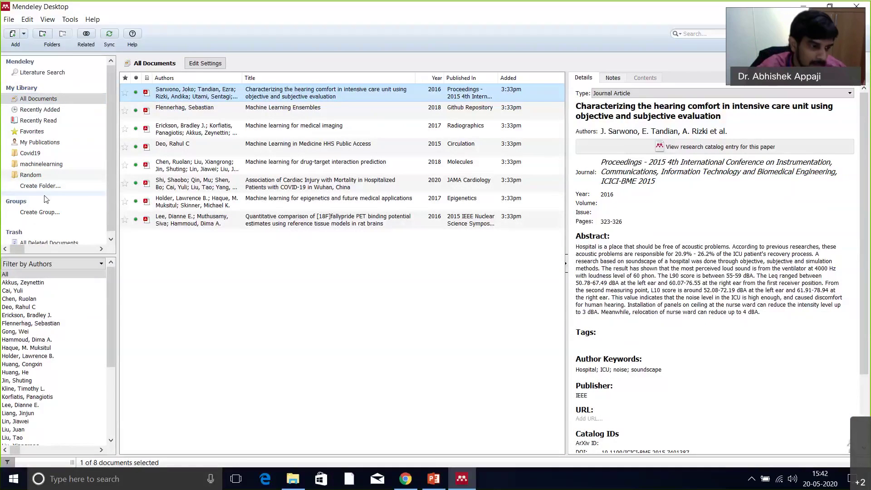
{"action": "left_click", "coordinate": [20, 103]}
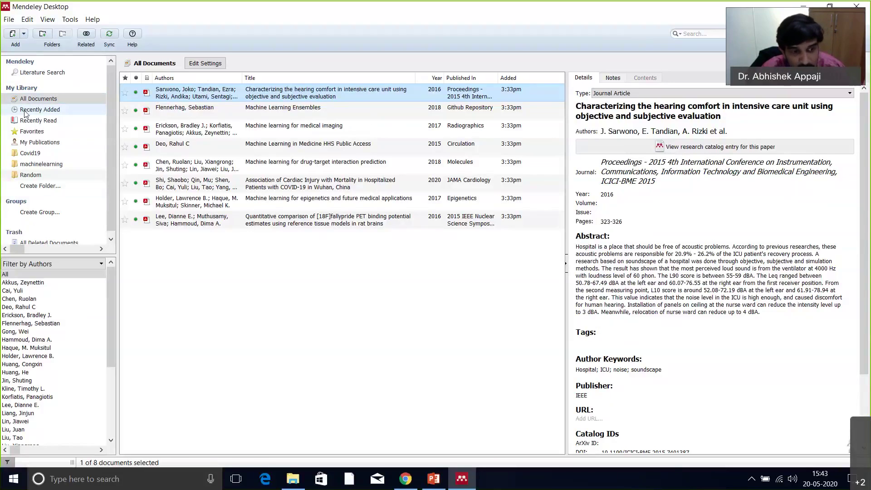
- Browse Recently Read, Favorites, My Publications and All Deleted Documents, then return to All Documents
{"action": "left_click", "coordinate": [39, 120]}
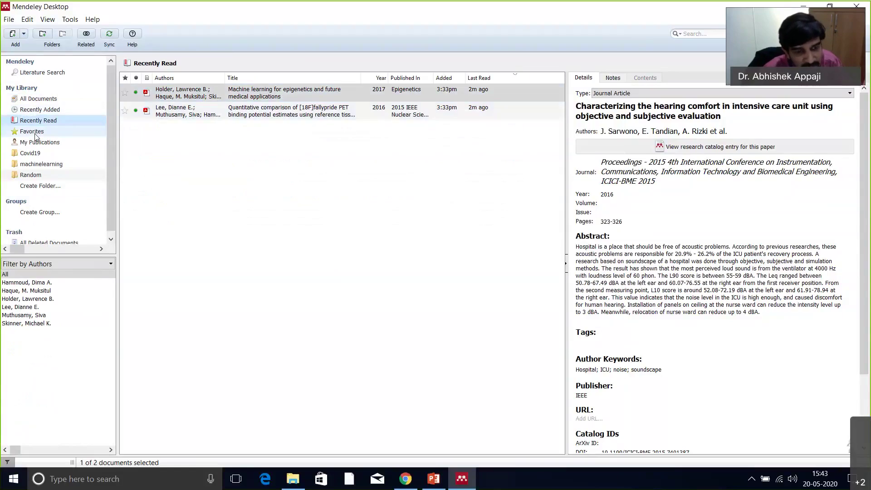
{"action": "left_click", "coordinate": [36, 135]}
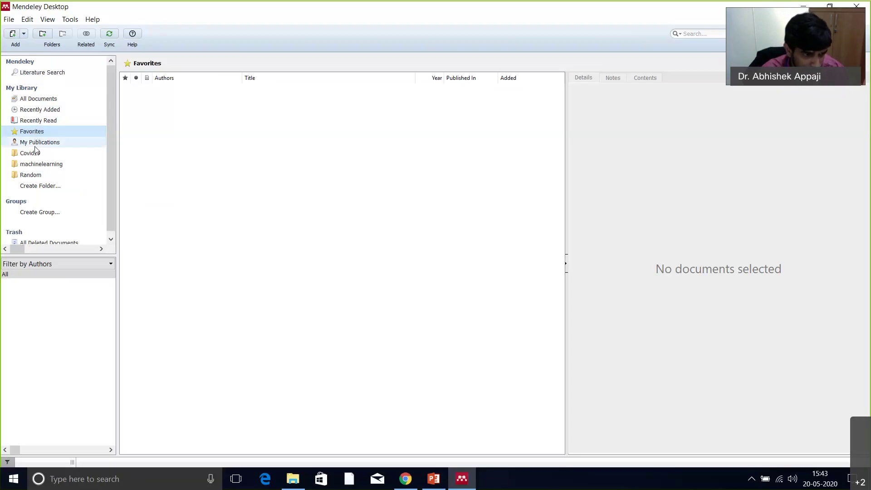
{"action": "left_click", "coordinate": [35, 146]}
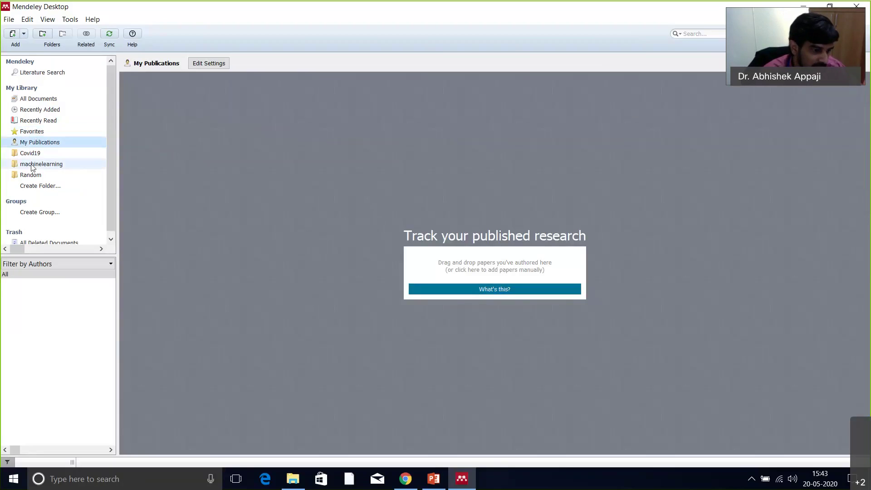
{"action": "scroll", "coordinate": [51, 202], "scroll_direction": "down", "scroll_amount": 1}
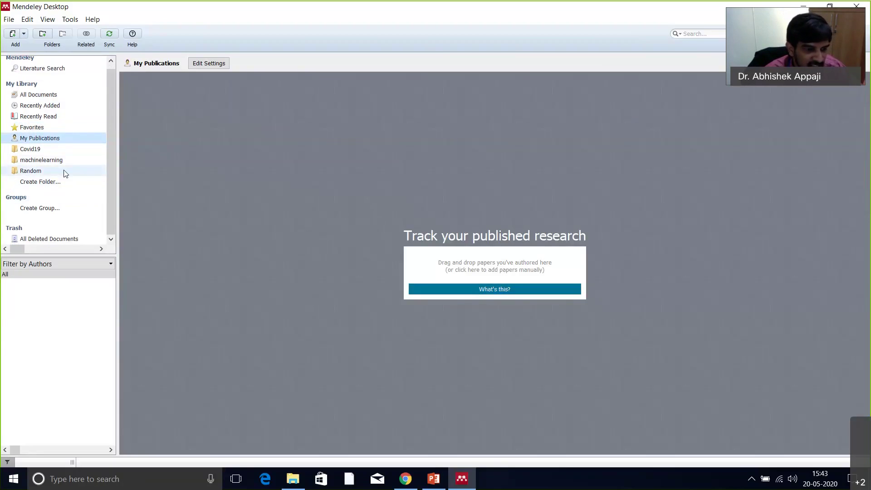
{"action": "left_click", "coordinate": [38, 238]}
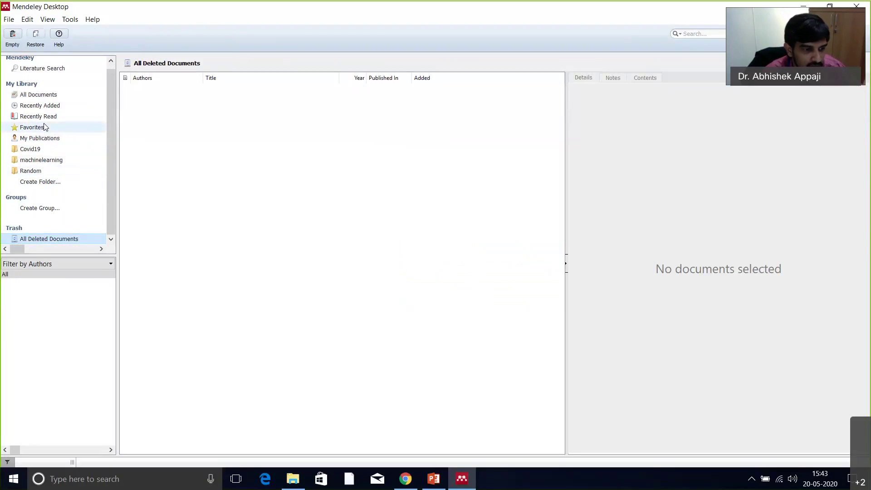
{"action": "left_click", "coordinate": [55, 95]}
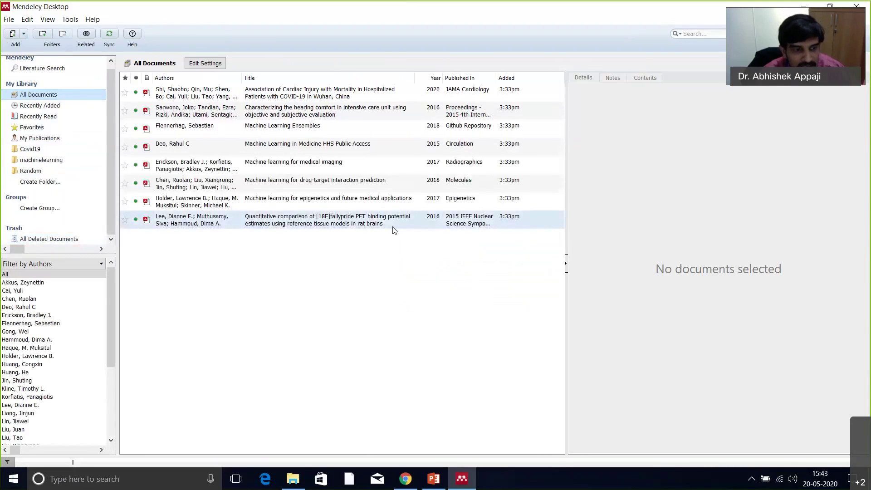
{"action": "left_click", "coordinate": [124, 93]}
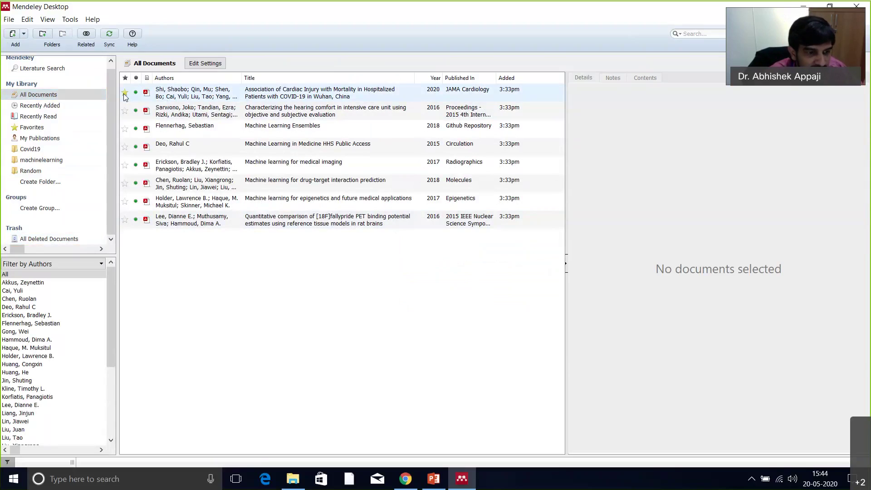
{"action": "left_click", "coordinate": [45, 129]}
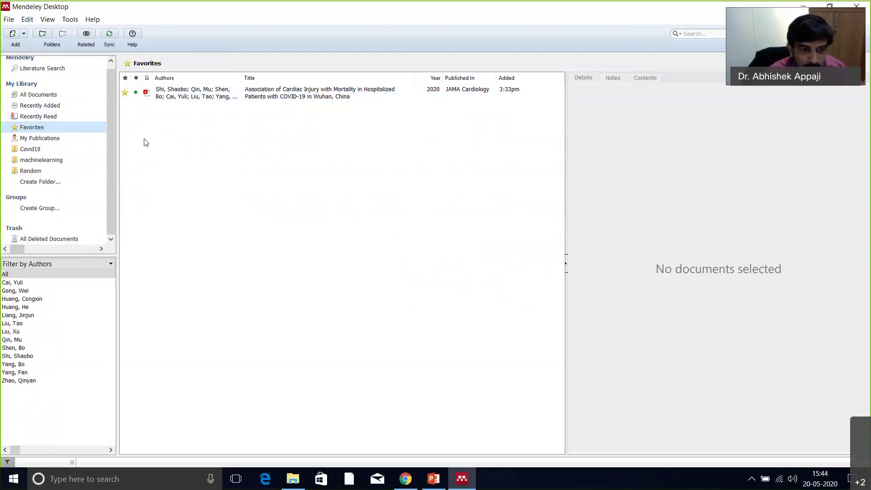
{"action": "left_click", "coordinate": [125, 94]}
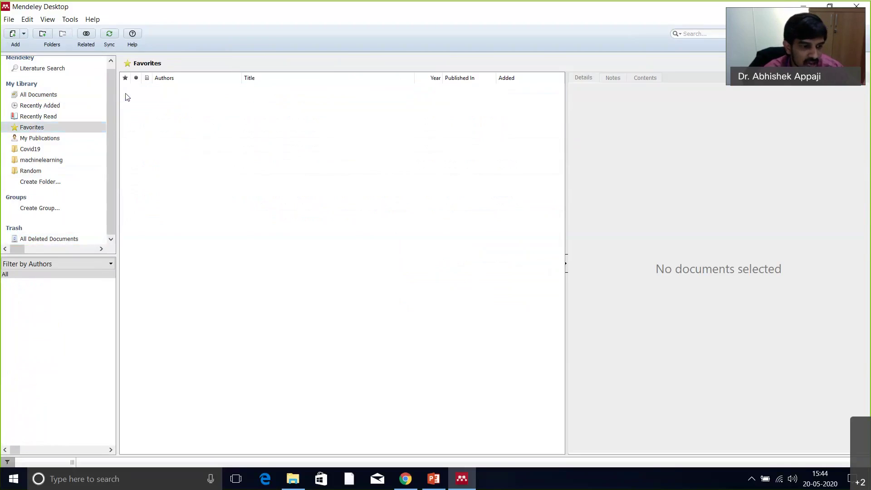
{"action": "left_click", "coordinate": [54, 95]}
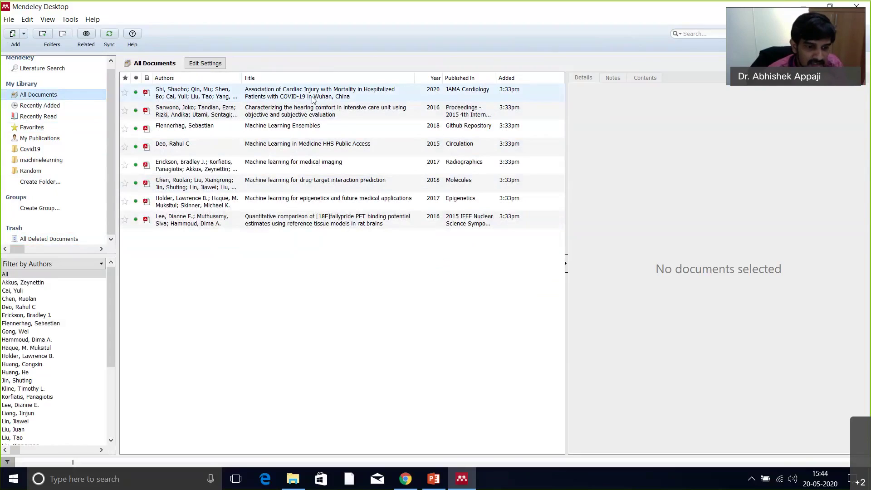
- Tag the Machine Learning in Medicine paper with Introduction, Paper1 and Machinelearning
{"action": "left_click", "coordinate": [303, 145]}
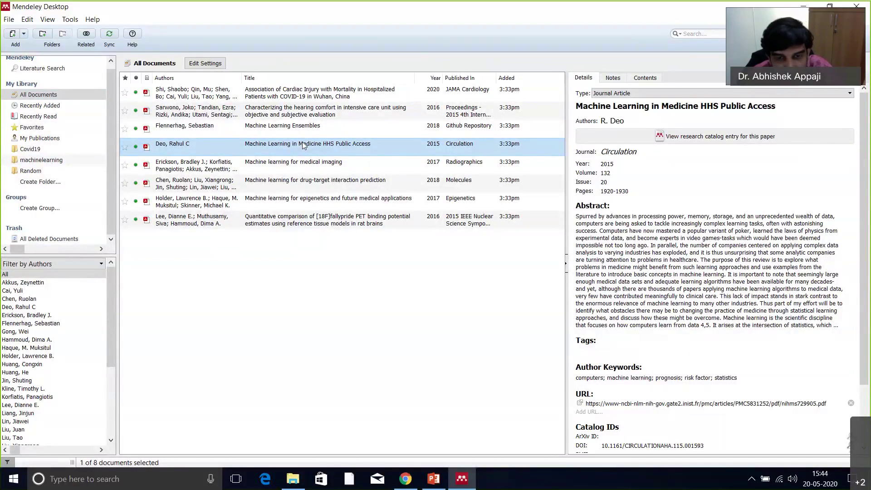
{"action": "left_click", "coordinate": [675, 349]}
{"action": "type", "text": "First chapter"}
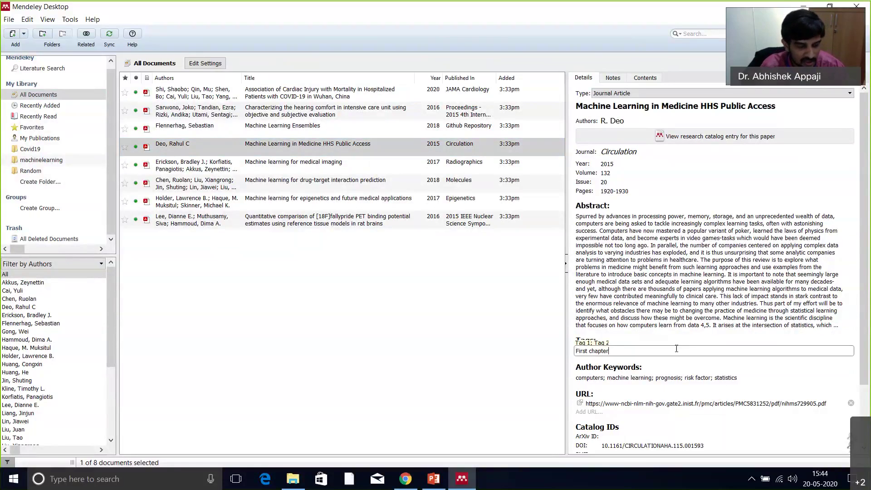
{"action": "key", "text": "ctrl+a"}
{"action": "key", "text": "BackSpace"}
{"action": "type", "text": "Intro"}
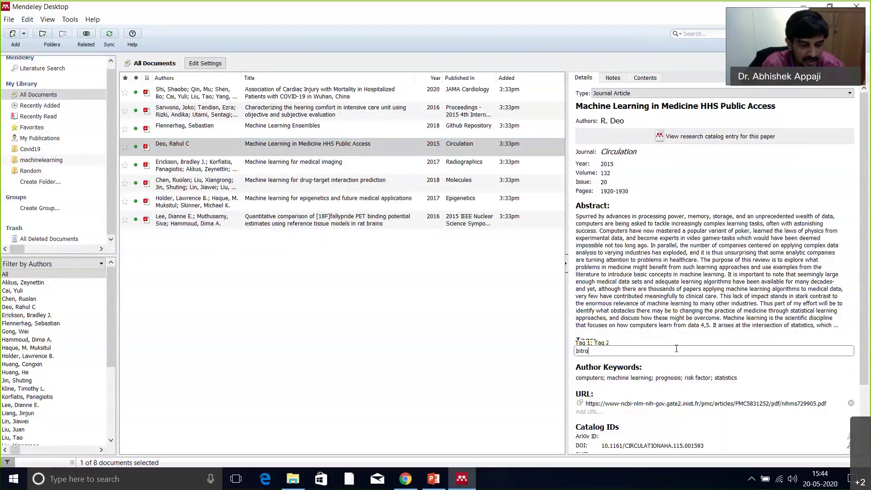
{"action": "type", "text": "ducti"}
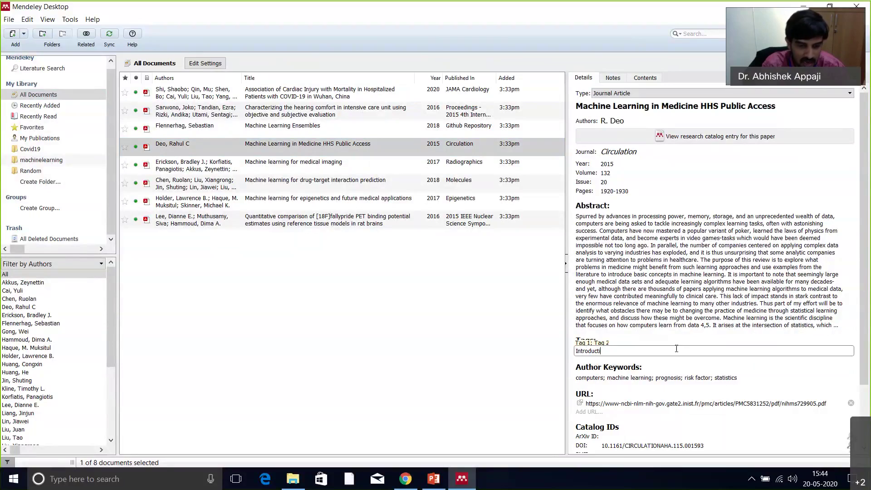
{"action": "type", "text": "on; Paper"}
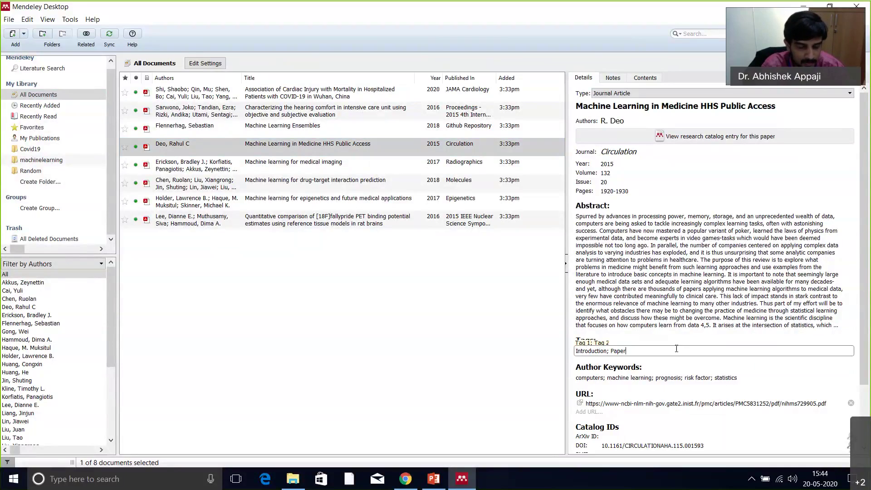
{"action": "type", "text": "1; "}
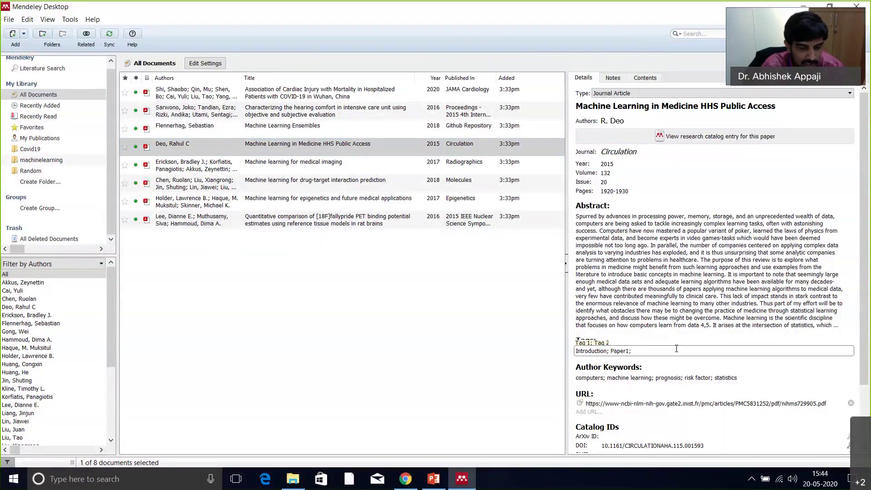
{"action": "type", "text": "Ma"}
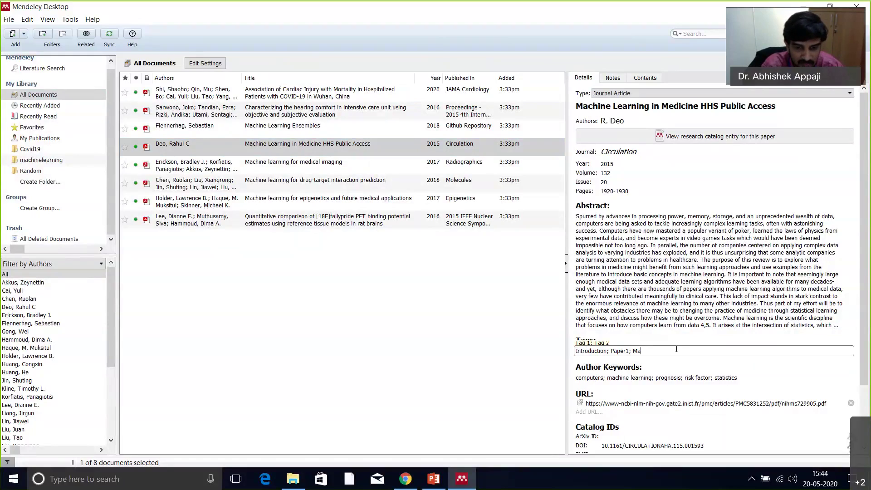
{"action": "type", "text": "chinelearning"}
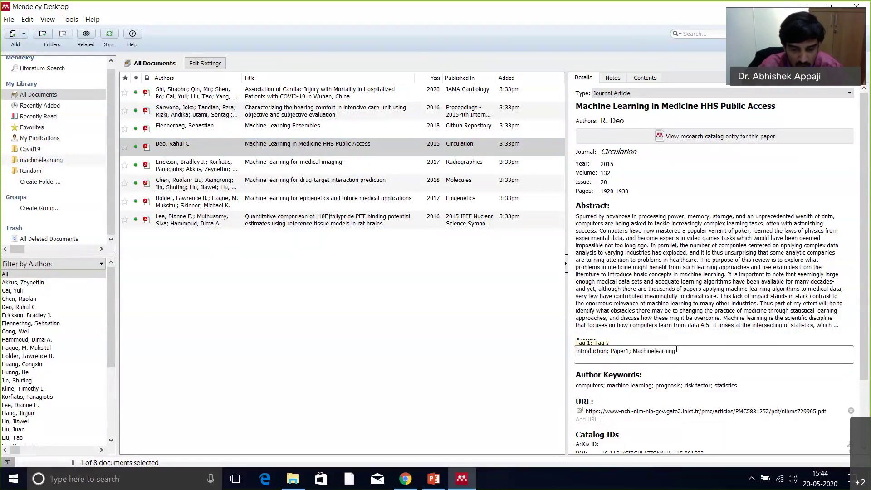
{"action": "type", "text": ";"}
{"action": "left_click", "coordinate": [514, 382]}
{"action": "left_click", "coordinate": [513, 382]}
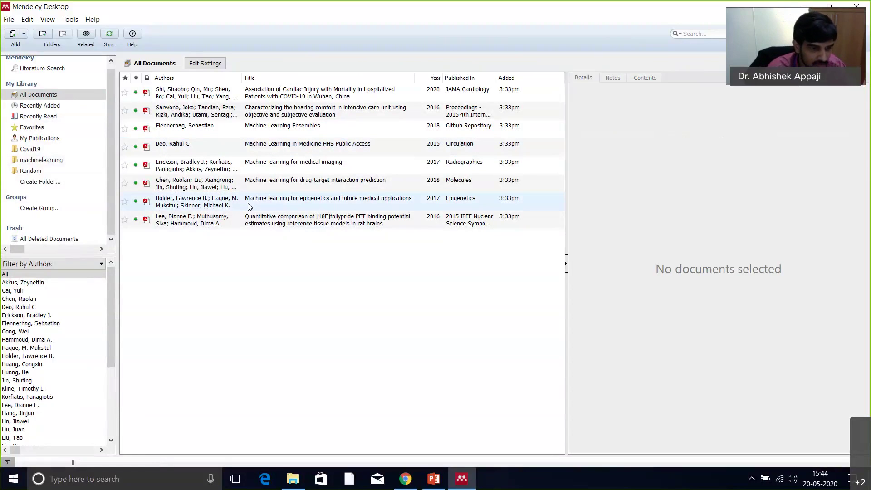
{"action": "left_click", "coordinate": [203, 151]}
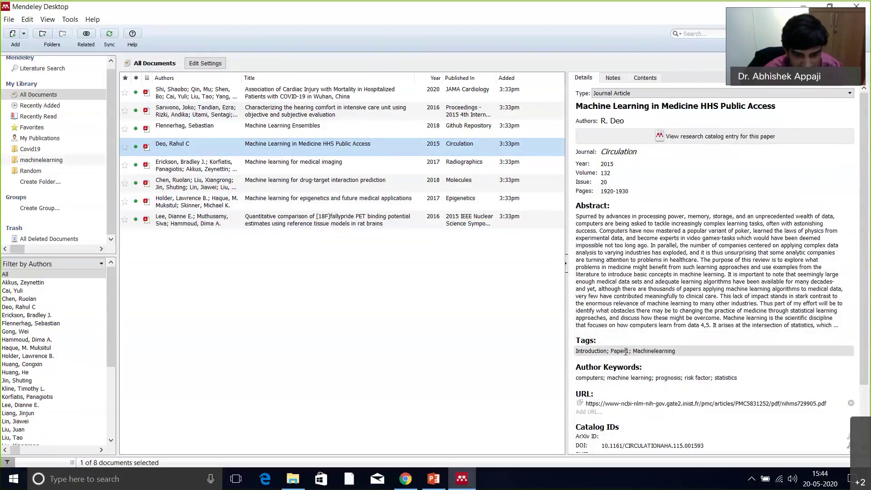
{"action": "left_click", "coordinate": [439, 179]}
- Tag the drug-target interaction and epigenetics papers with machinelearning and check the saved tags
{"action": "left_click", "coordinate": [602, 312]}
{"action": "type", "text": "machinel"}
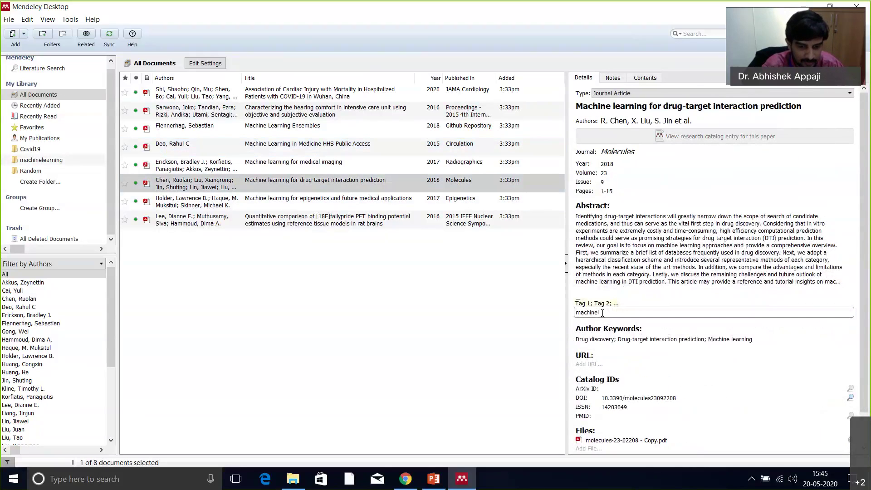
{"action": "type", "text": "earning"}
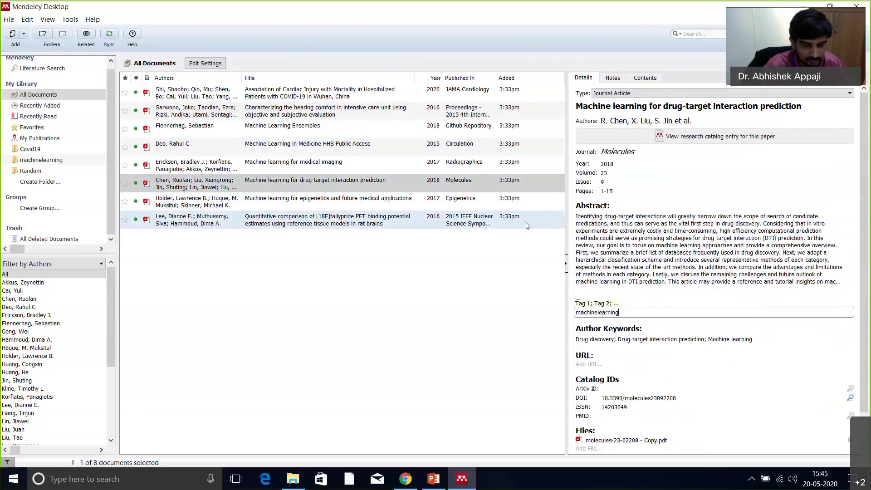
{"action": "left_click", "coordinate": [522, 202]}
{"action": "left_click", "coordinate": [595, 328]}
{"action": "type", "text": "machinelearning"}
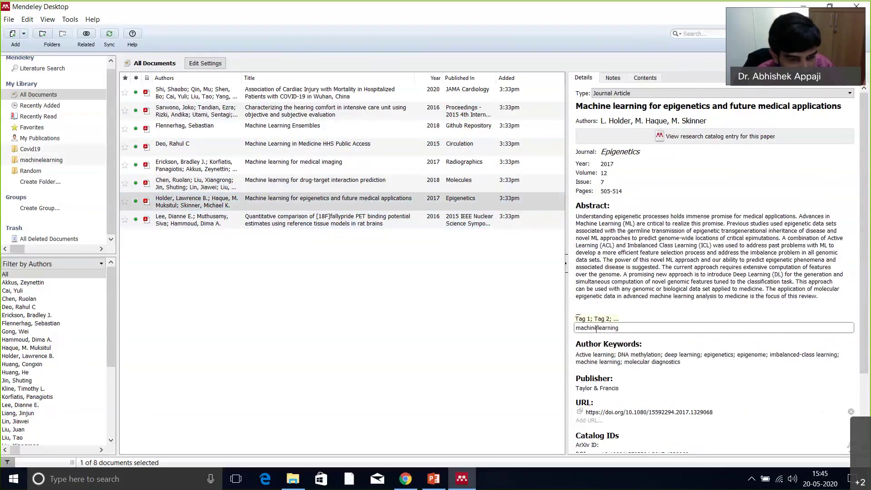
{"action": "left_click", "coordinate": [455, 327]}
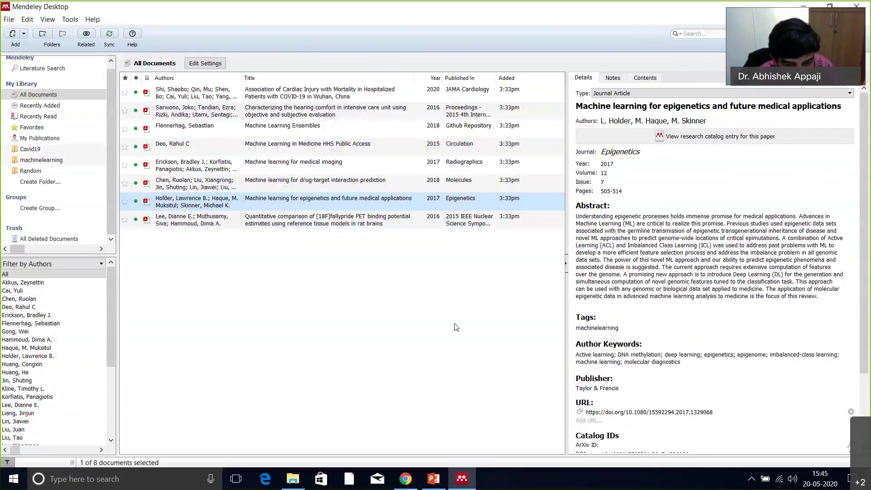
{"action": "left_click", "coordinate": [407, 183]}
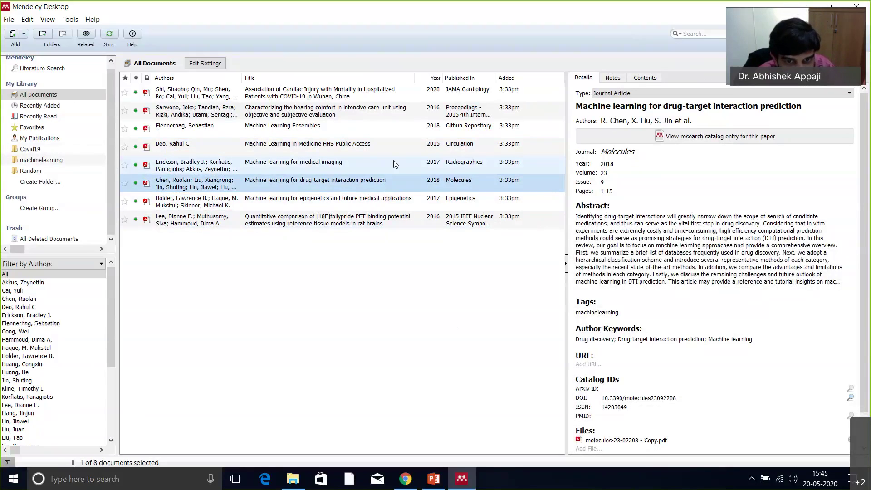
{"action": "left_click", "coordinate": [394, 166]}
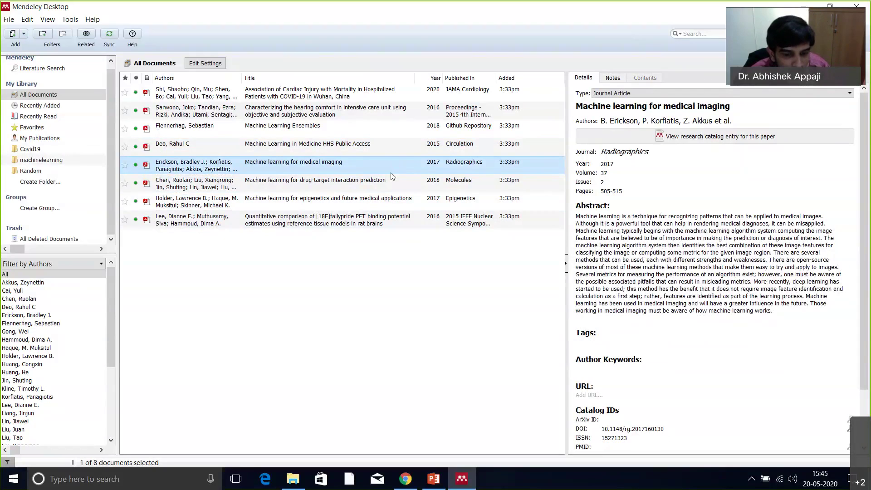
{"action": "left_click", "coordinate": [373, 151]}
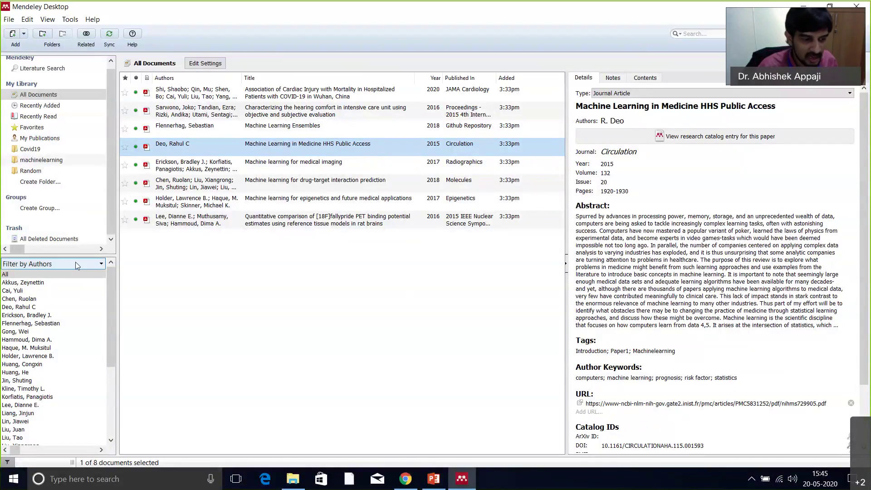
- Filter by My Tags, trying machinelearning, Introduction and Paper1, then show All again
{"action": "left_click", "coordinate": [54, 264]}
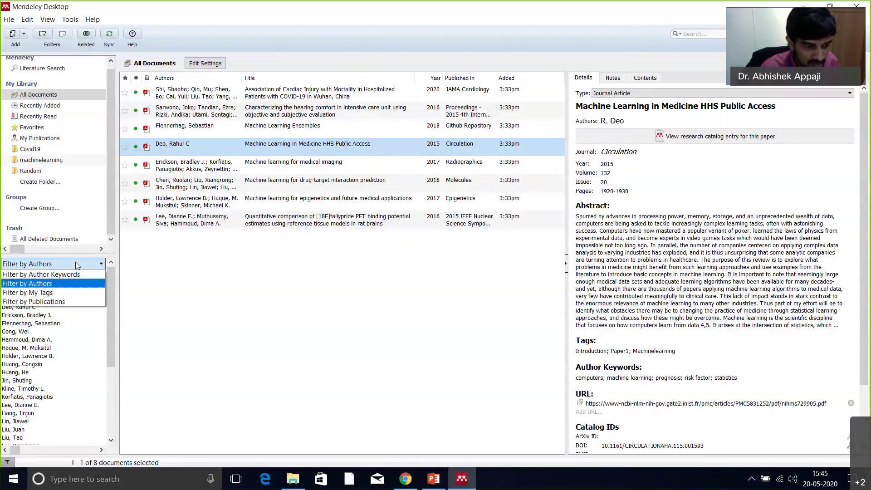
{"action": "left_click", "coordinate": [57, 292]}
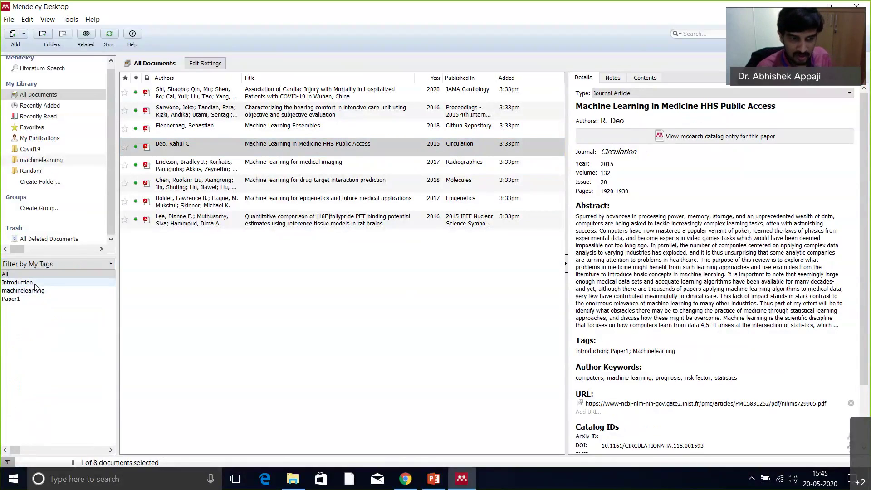
{"action": "left_click", "coordinate": [35, 291]}
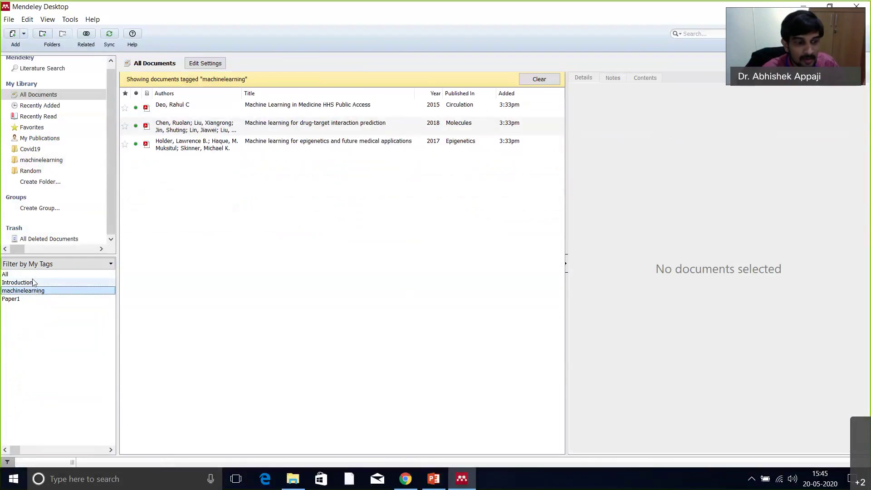
{"action": "left_click", "coordinate": [33, 282]}
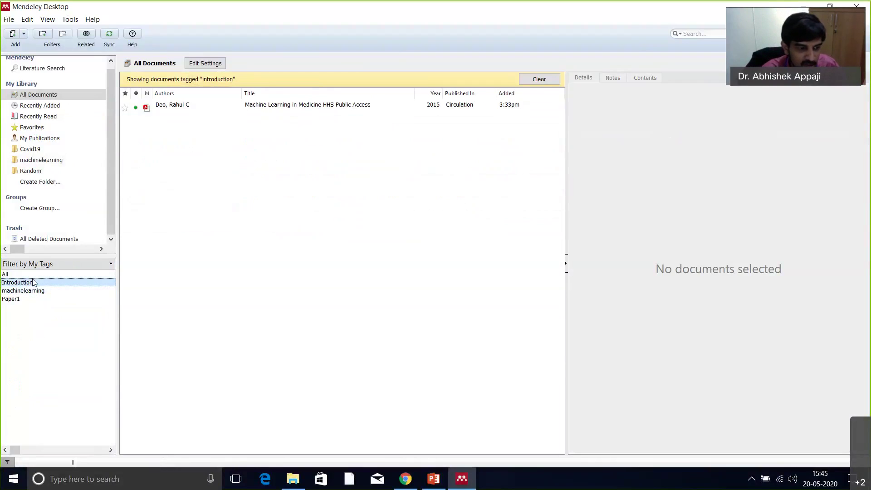
{"action": "left_click", "coordinate": [17, 301]}
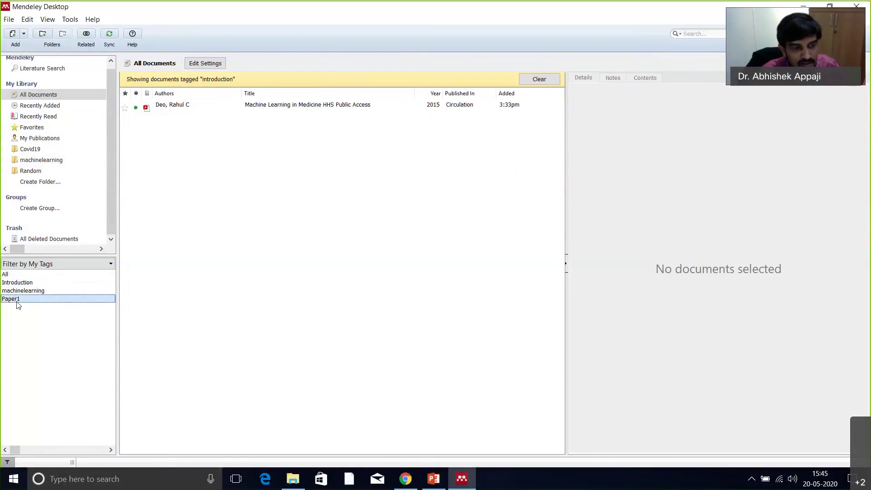
{"action": "left_click", "coordinate": [6, 274]}
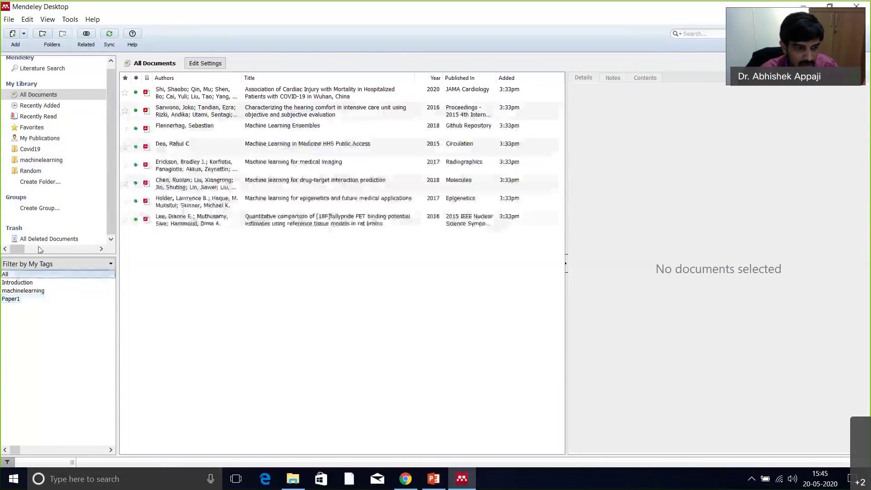
{"action": "left_click", "coordinate": [69, 265]}
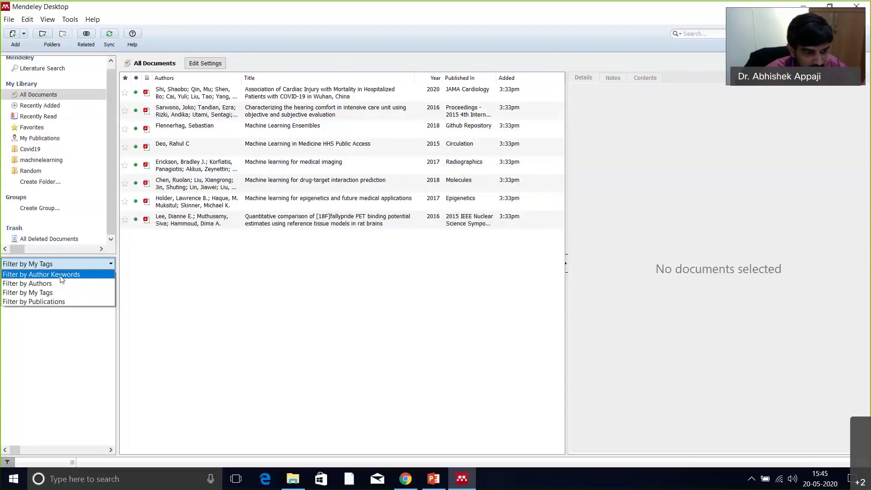
- Filter by keywords active learning, Drug discovery and Ensemble algorithms, then switch the filter to Authors
{"action": "left_click", "coordinate": [62, 274]}
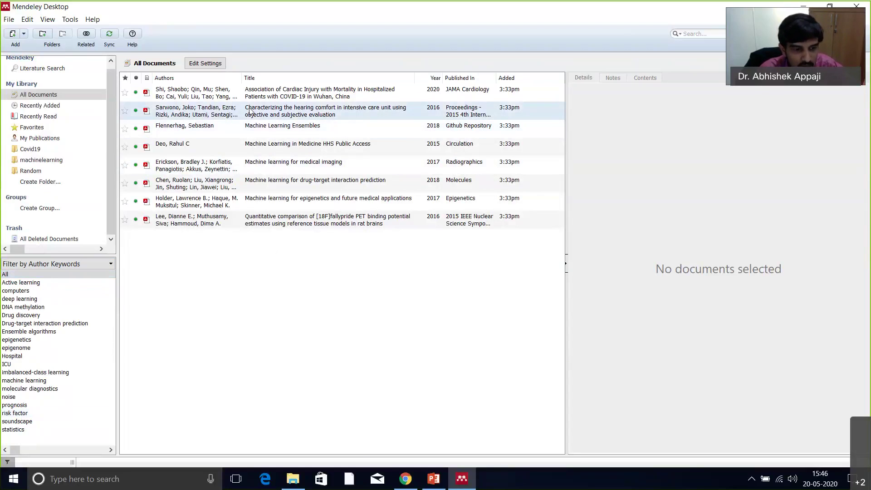
{"action": "left_click", "coordinate": [304, 125]}
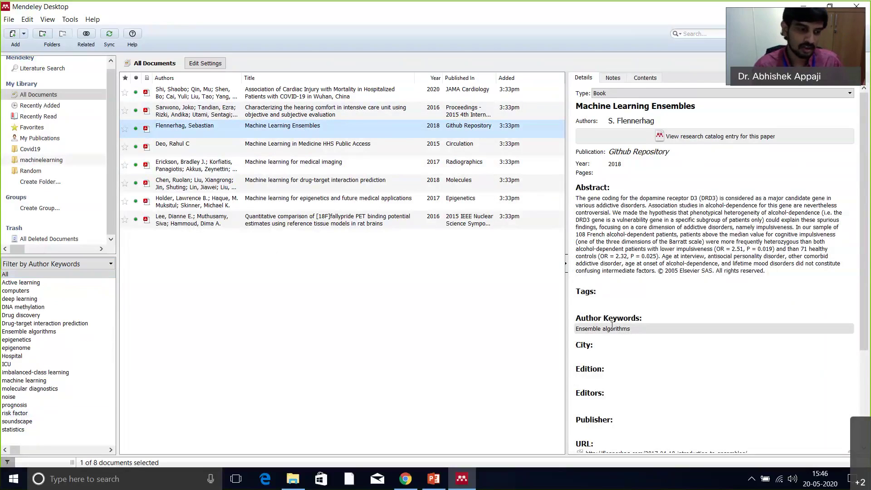
{"action": "left_click", "coordinate": [31, 283]}
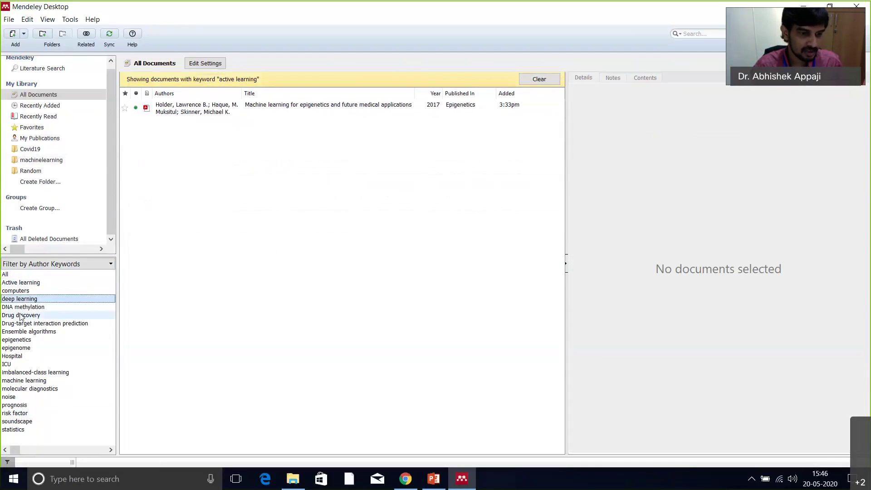
{"action": "left_click", "coordinate": [21, 316]}
{"action": "left_click", "coordinate": [23, 331]}
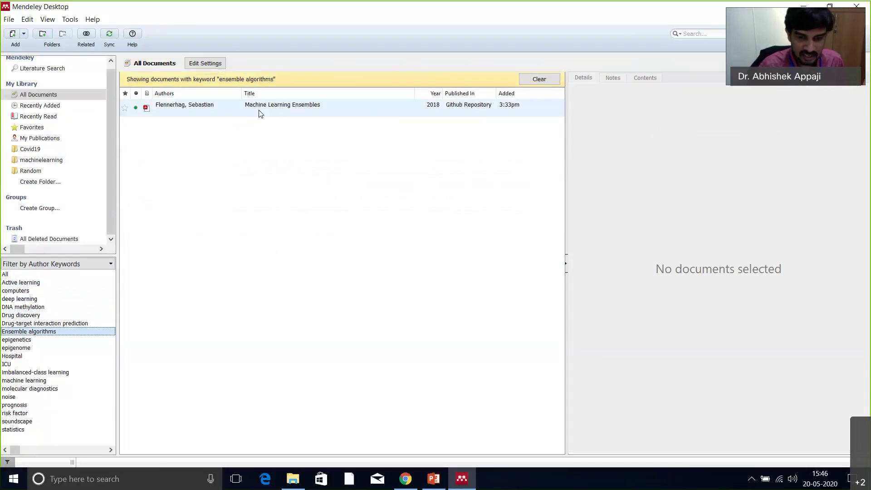
{"action": "left_click", "coordinate": [260, 113]}
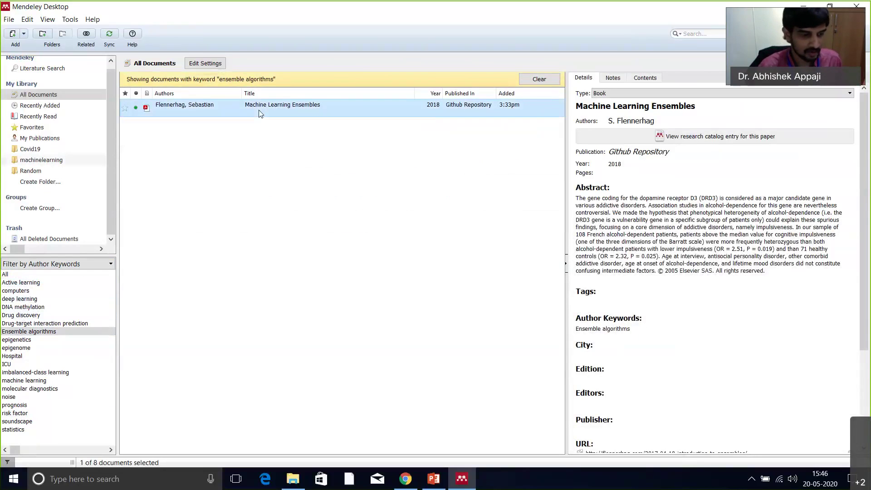
{"action": "left_click", "coordinate": [80, 264]}
{"action": "left_click", "coordinate": [72, 283]}
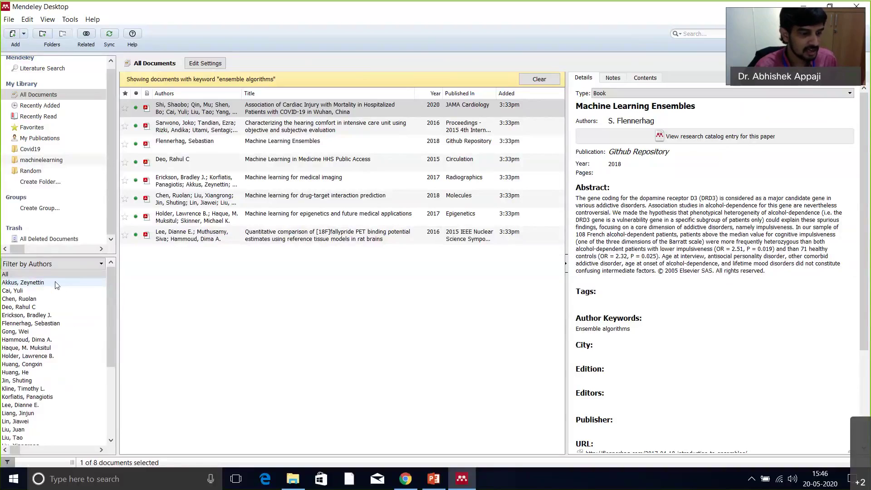
- Filter the library to one author, then another, then switch the filter to publications
{"action": "left_click", "coordinate": [54, 283]}
{"action": "left_click", "coordinate": [28, 430]}
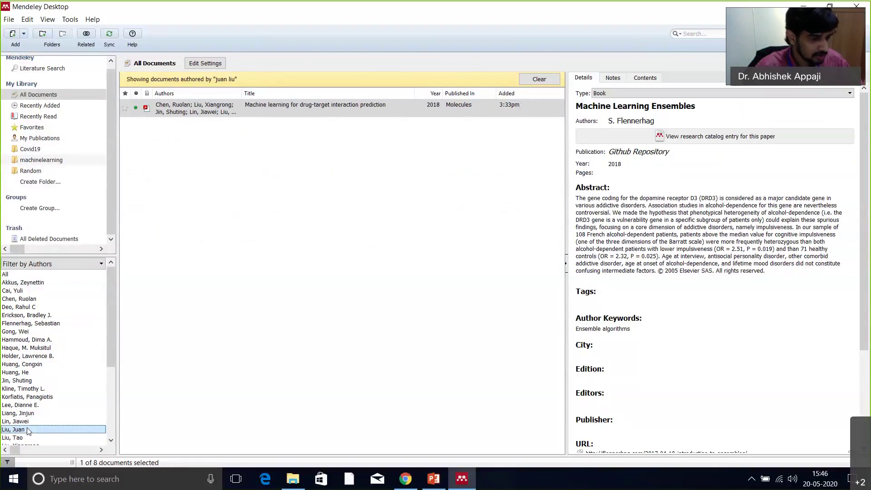
{"action": "scroll", "coordinate": [40, 381], "scroll_direction": "down", "scroll_amount": 3}
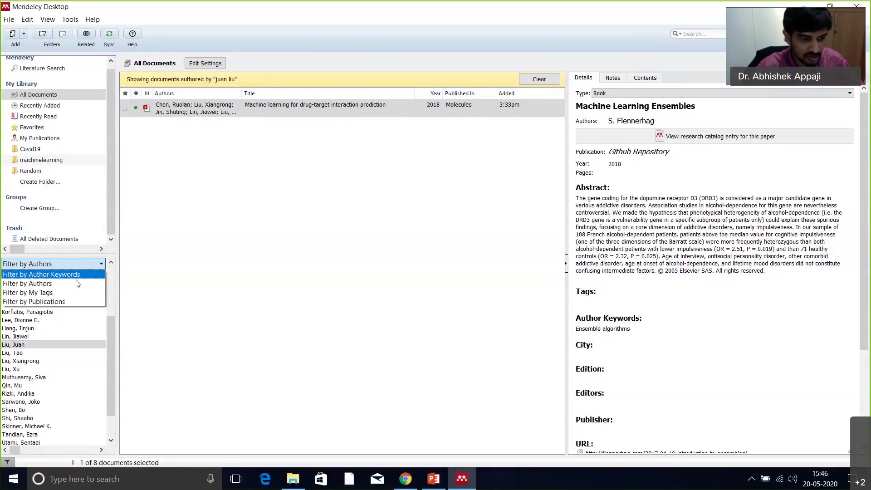
{"action": "left_click", "coordinate": [74, 300]}
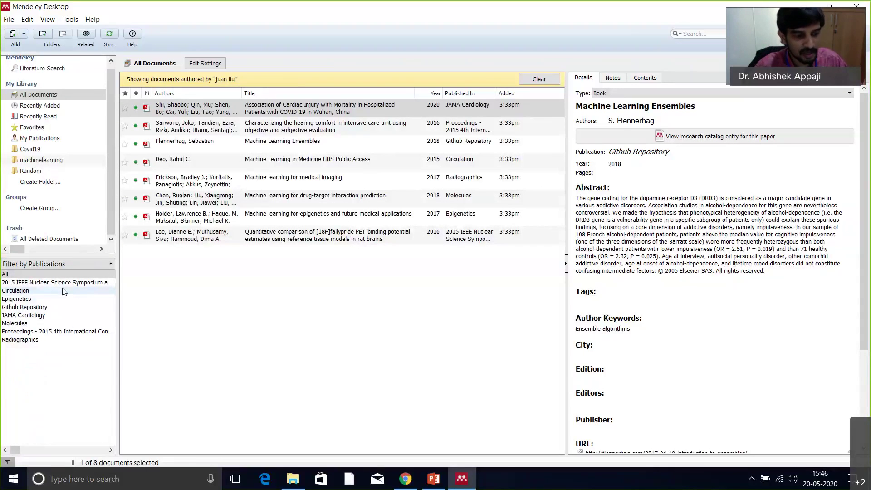
- Filter by Circulation, Molecules and the proceedings venue, clear the filter, and open the paper's notes
{"action": "left_click", "coordinate": [64, 291]}
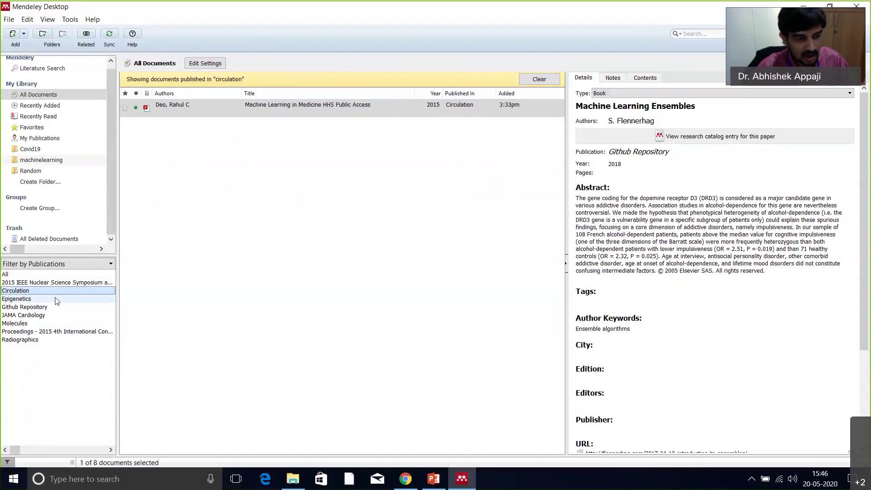
{"action": "left_click", "coordinate": [18, 323]}
{"action": "left_click", "coordinate": [45, 331]}
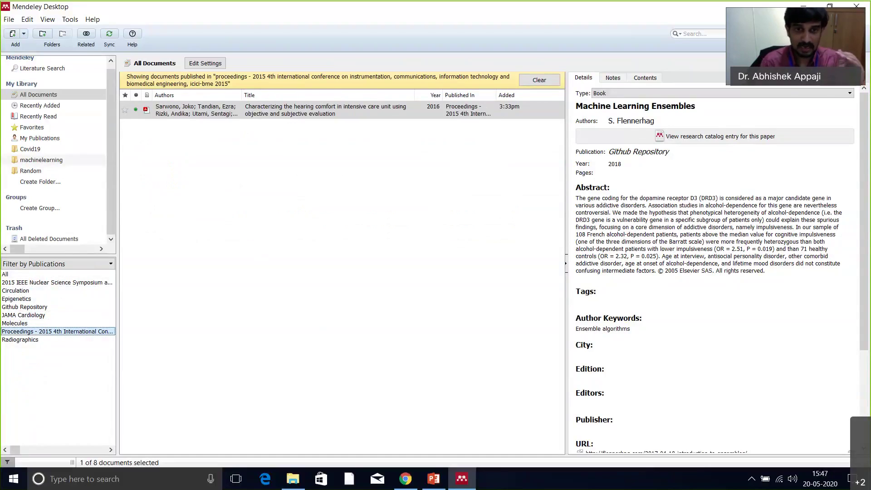
{"action": "left_click", "coordinate": [7, 274]}
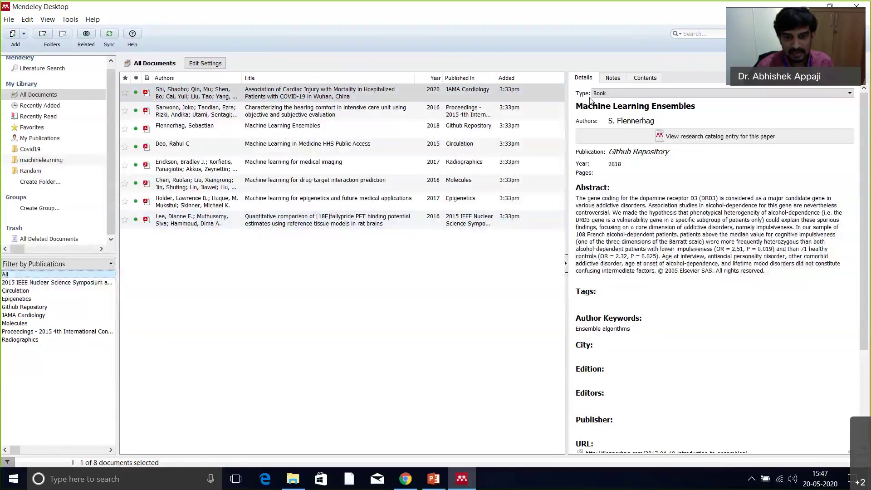
{"action": "left_click", "coordinate": [613, 78]}
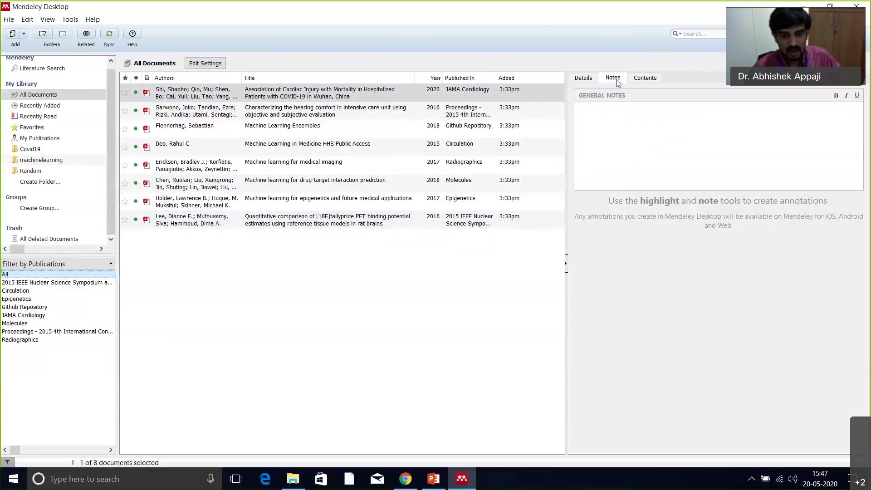
- Add the general note 'Wuhan China paper, jama It gives association of cardiac injury.' to the COVID-19 paper
{"action": "left_click", "coordinate": [332, 93]}
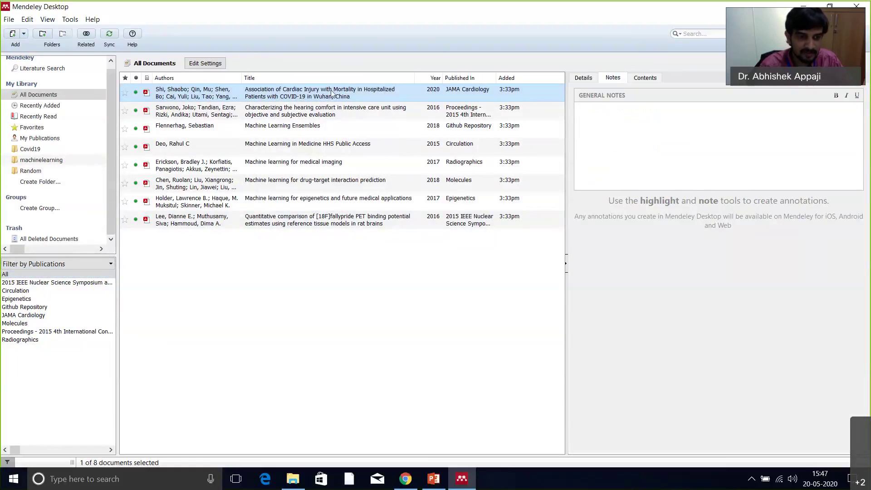
{"action": "left_click", "coordinate": [604, 126]}
{"action": "type", "text": "Wuhan"}
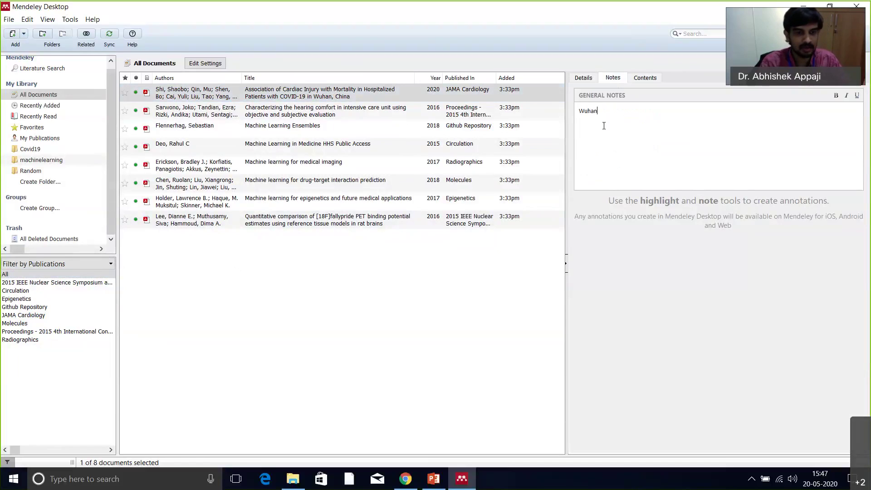
{"action": "type", "text": " China paper"}
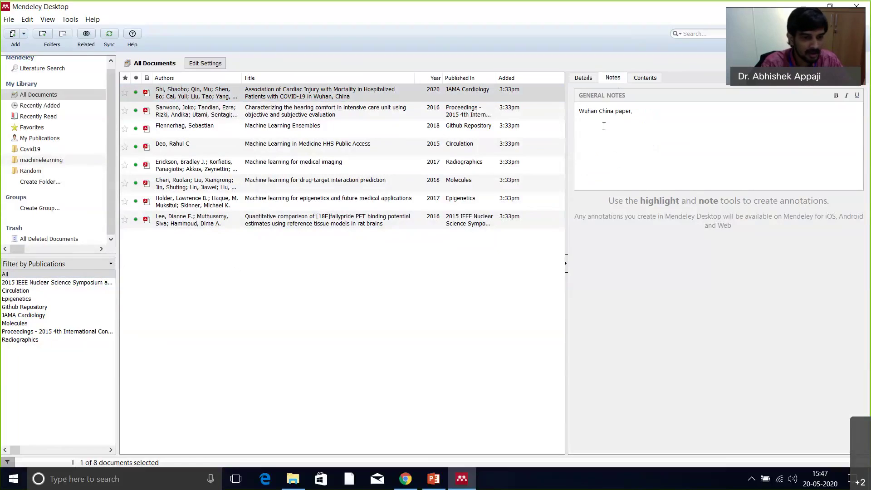
{"action": "type", "text": ", jama "}
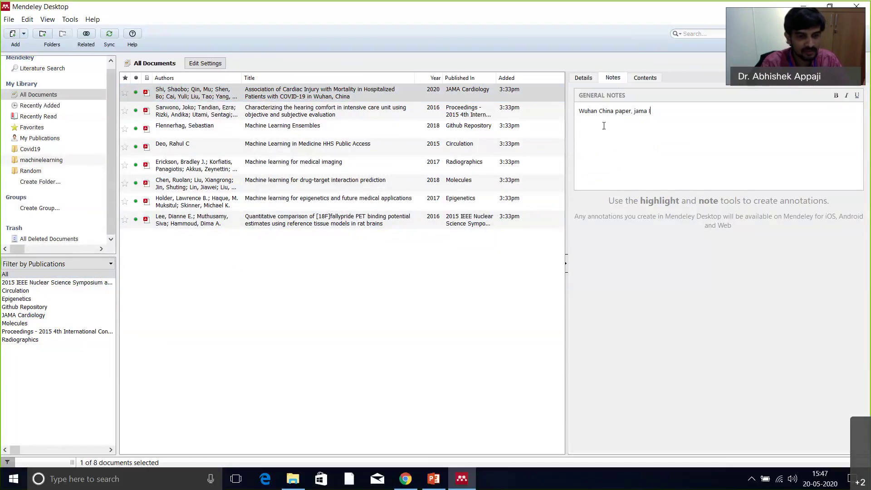
{"action": "type", "text": "It gives associatio"}
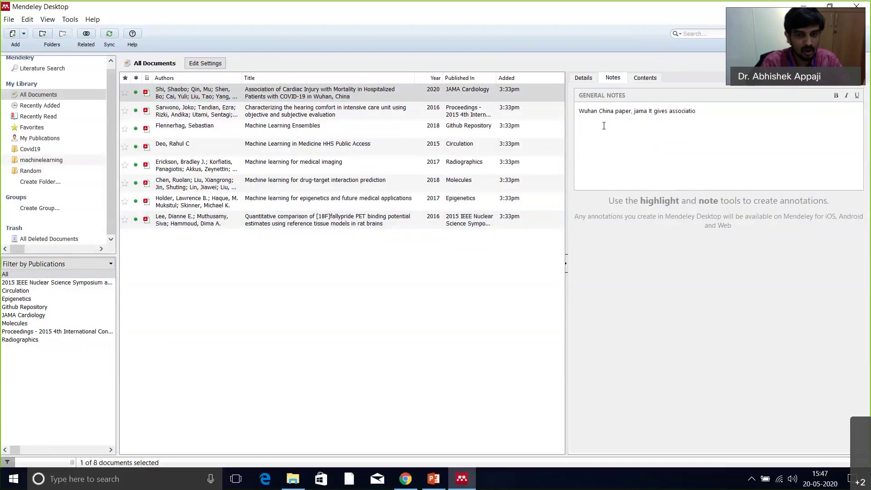
{"action": "type", "text": "n of cardiac injury"}
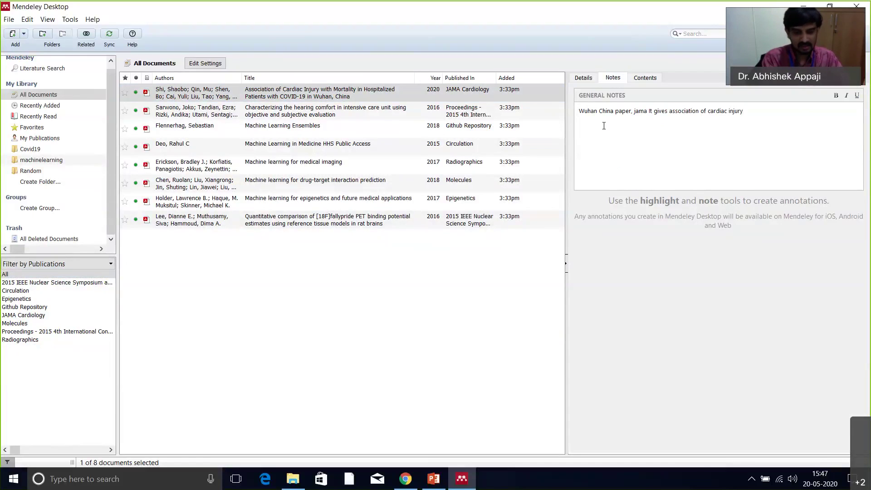
{"action": "type", "text": "."}
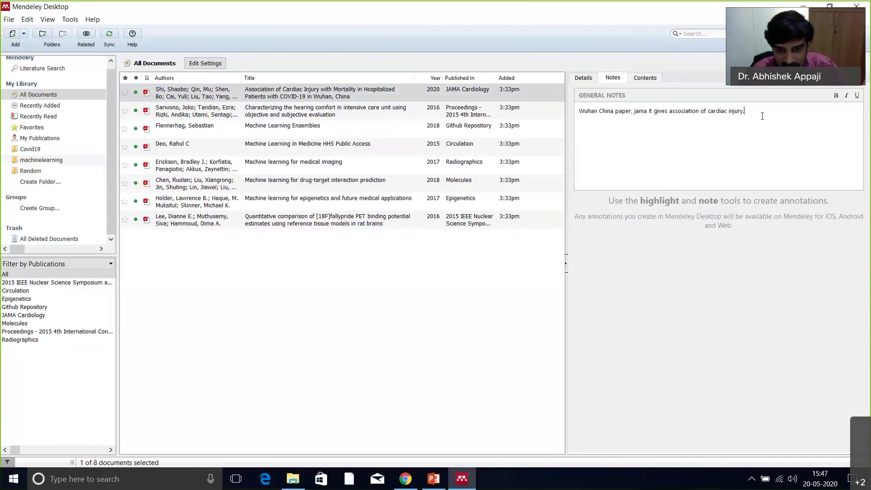
- Make 'cardiac injury.' in the note underlined, bold and italic
{"action": "left_click_drag", "start_coordinate": [706, 112], "coordinate": [744, 112]}
{"action": "left_click", "coordinate": [856, 95]}
{"action": "left_click", "coordinate": [836, 94]}
{"action": "left_click", "coordinate": [845, 96]}
{"action": "left_click", "coordinate": [745, 136]}
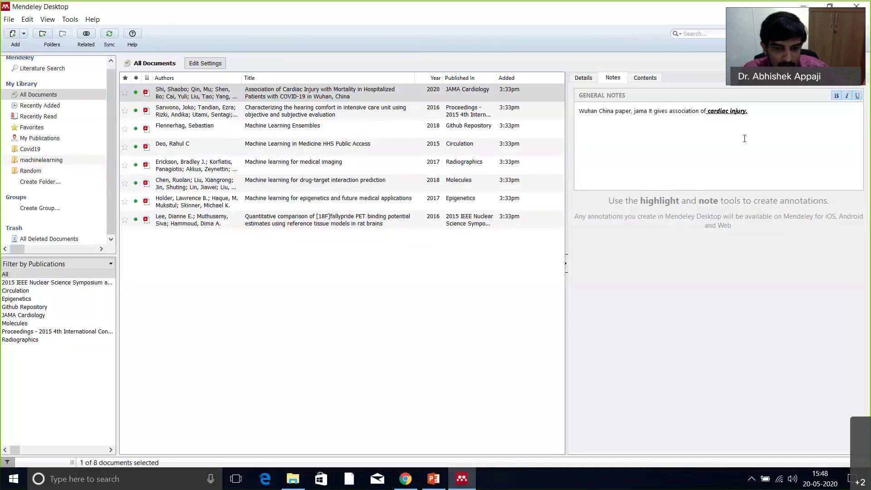
- Browse the paper's table of contents in the Contents panel
{"action": "left_click", "coordinate": [647, 80]}
{"action": "scroll", "coordinate": [621, 307], "scroll_direction": "down", "scroll_amount": 7}
{"action": "scroll", "coordinate": [620, 307], "scroll_direction": "down", "scroll_amount": 3}
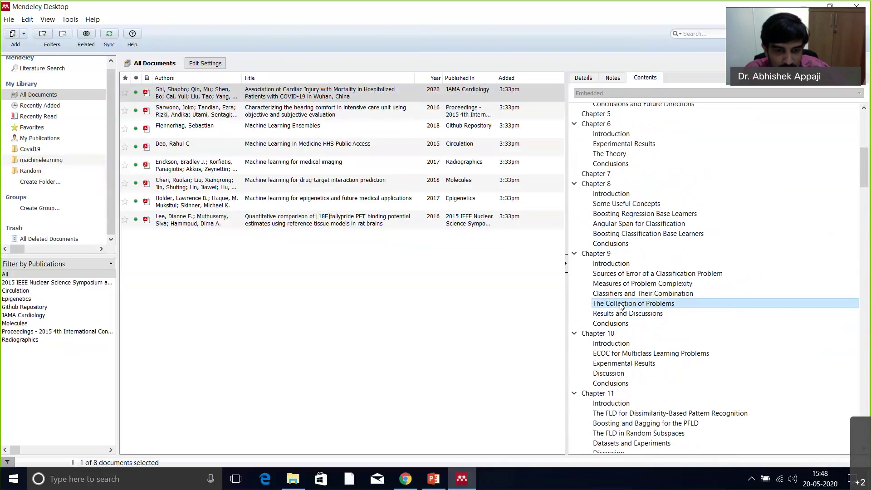
- Open the COVID-19 cardiac injury paper's PDF in its own reader tab
{"action": "left_click", "coordinate": [610, 77]}
{"action": "double_click", "coordinate": [403, 86]}
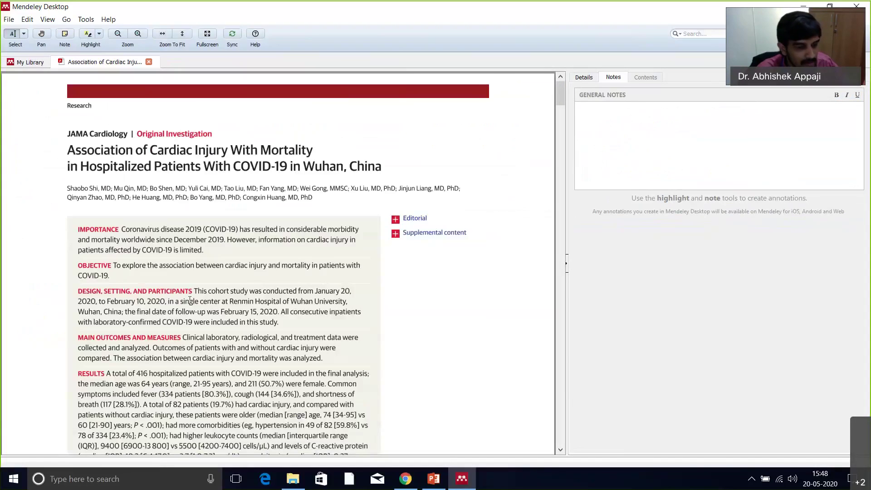
{"action": "scroll", "coordinate": [190, 301], "scroll_direction": "down", "scroll_amount": 10}
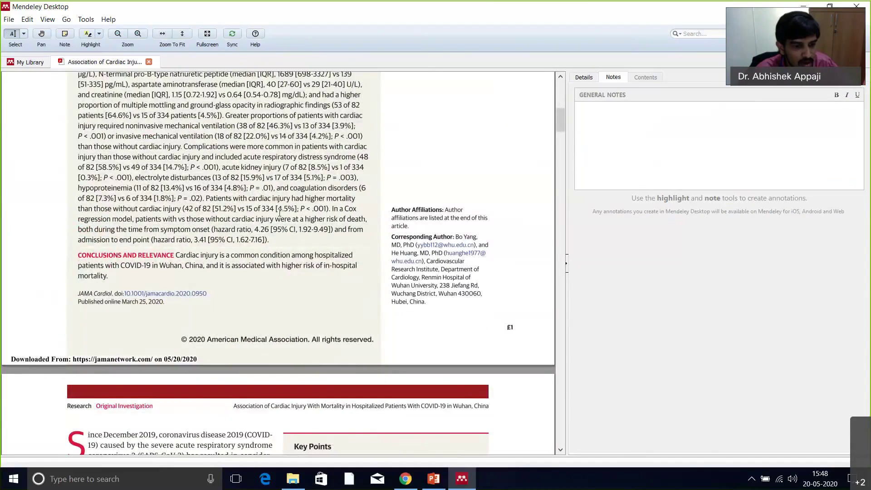
{"action": "scroll", "coordinate": [279, 210], "scroll_direction": "down", "scroll_amount": 3}
- Paste a passage about COVID-19-associated acute cardiac injury from the PDF into the paper's general notes
{"action": "scroll", "coordinate": [279, 211], "scroll_direction": "down", "scroll_amount": 4}
{"action": "left_click_drag", "start_coordinate": [192, 181], "coordinate": [257, 191]}
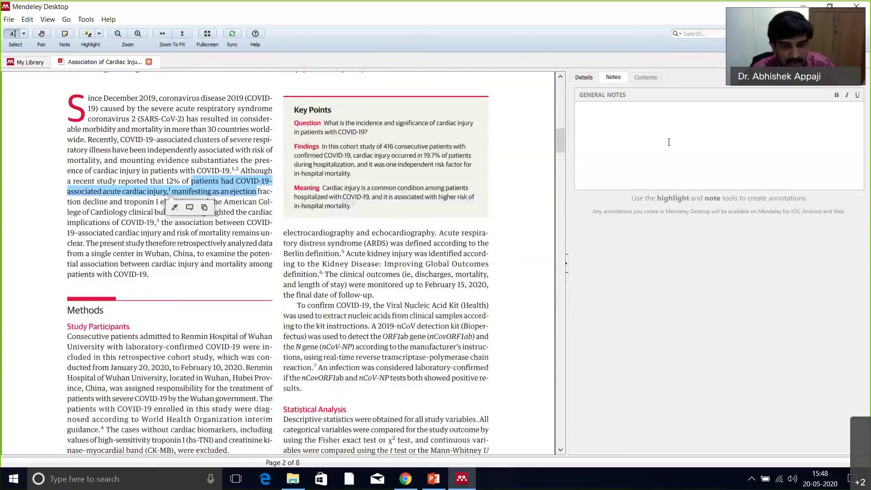
{"action": "left_click", "coordinate": [628, 117]}
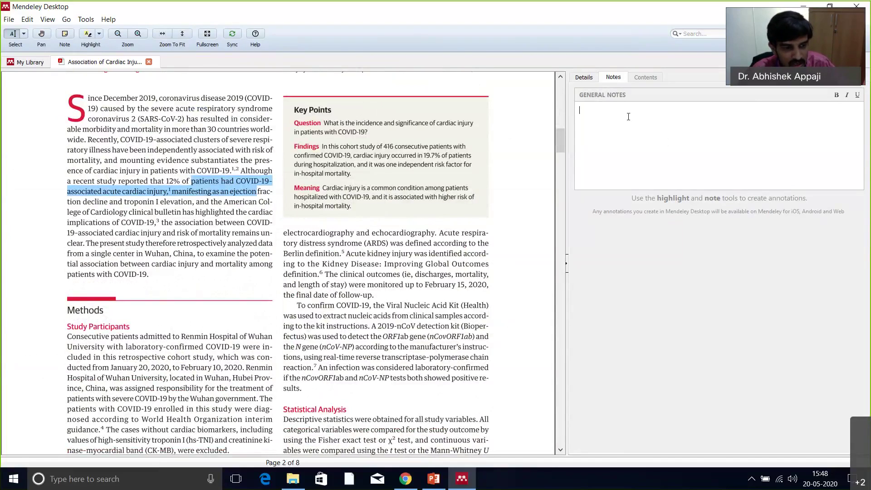
{"action": "type", "text": "patients had COVID-19– associatedacutecardiac injury,1 manifestingasanejection"}
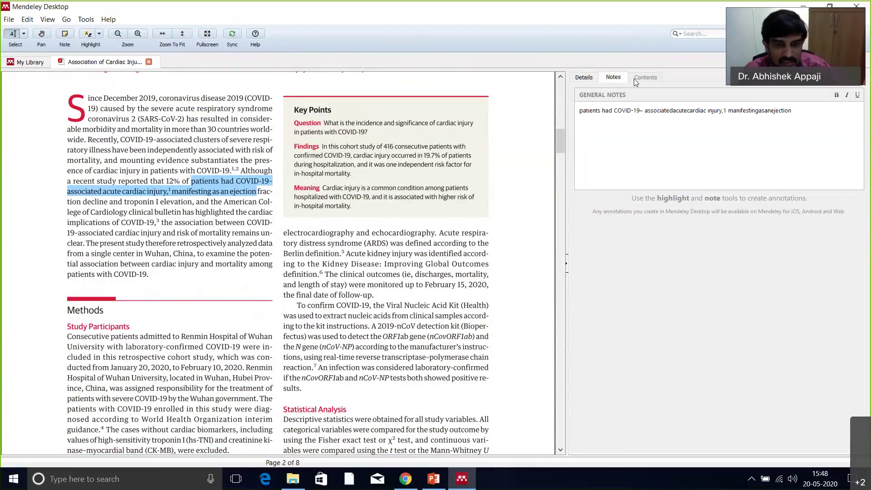
- Show the paper's details and abstract, and select the title word 'Association'
{"action": "left_click", "coordinate": [584, 77]}
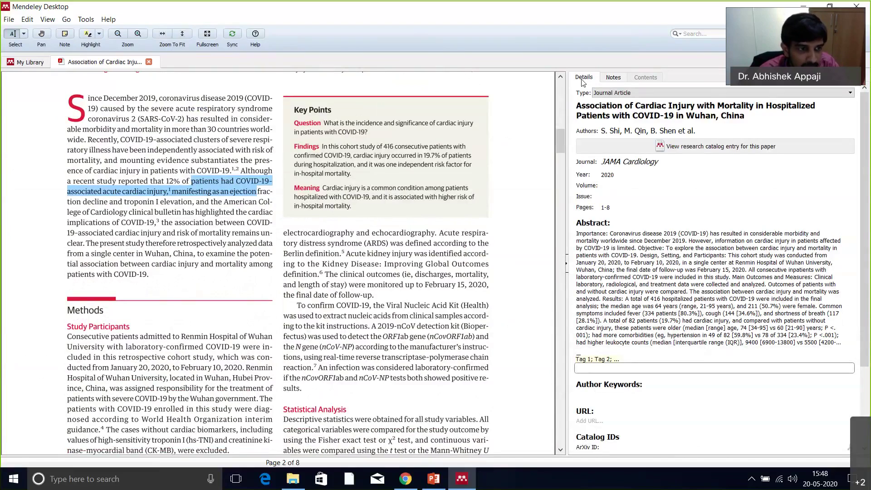
{"action": "scroll", "coordinate": [225, 148], "scroll_direction": "up", "scroll_amount": 10}
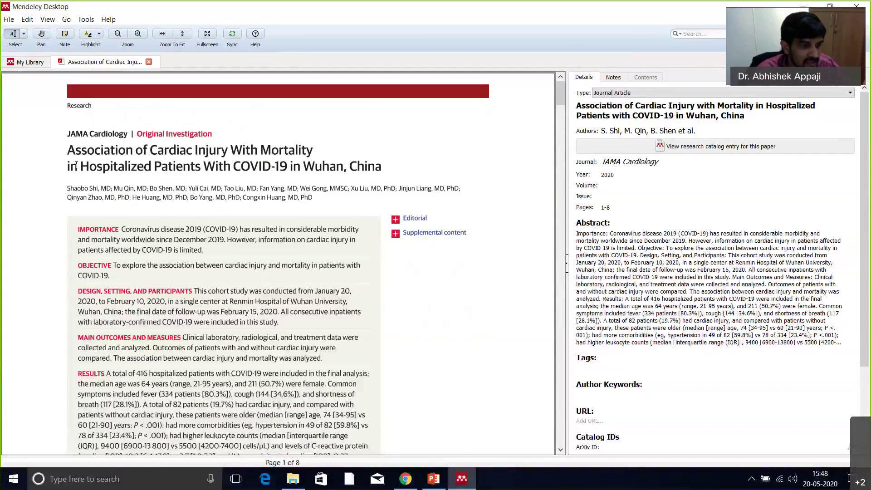
{"action": "double_click", "coordinate": [128, 155]}
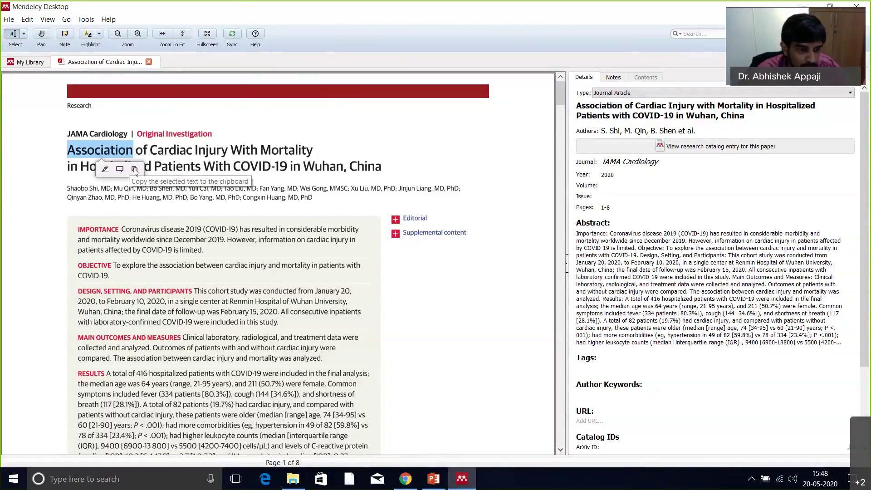
- Highlight 'Association' yellow and add a sticky note: the author's Wuhan China paper, published during lockdown in 2020
{"action": "left_click", "coordinate": [106, 169]}
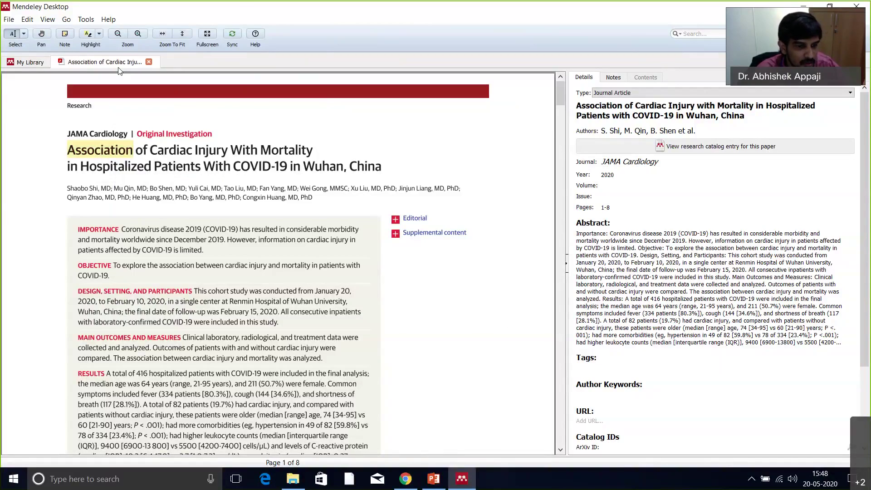
{"action": "left_click", "coordinate": [64, 34]}
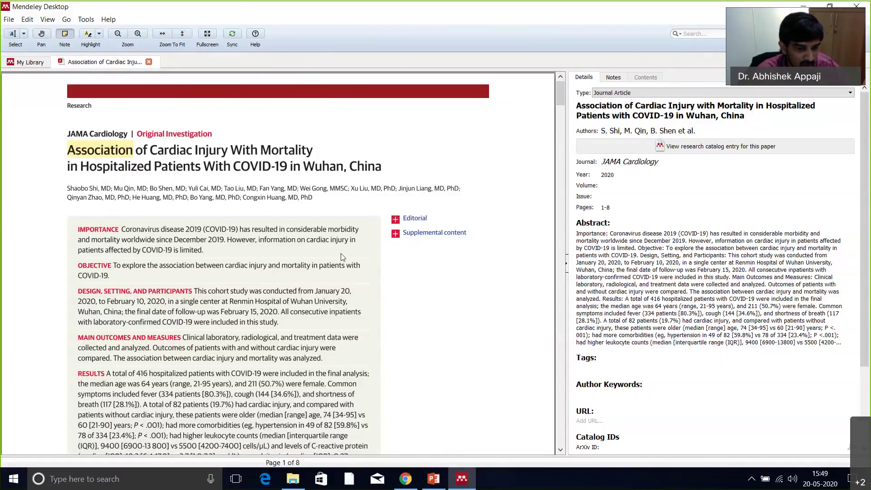
{"action": "left_click", "coordinate": [408, 363]}
{"action": "type", "text": "Ad"}
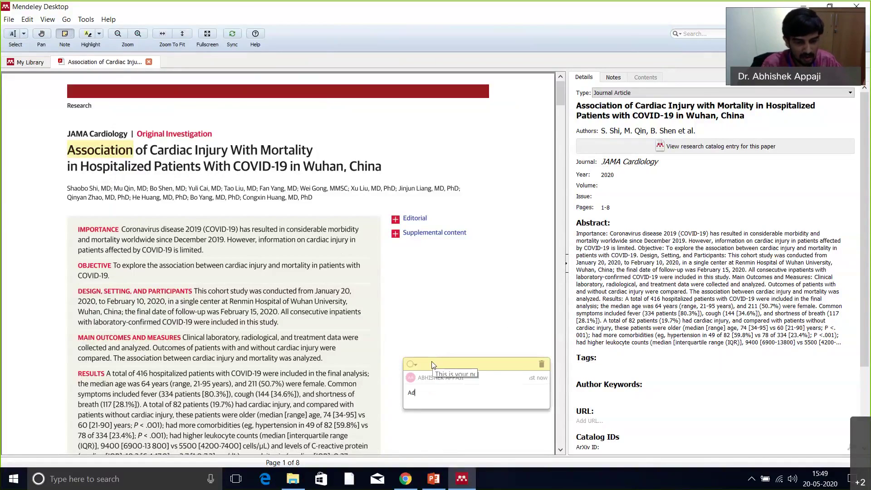
{"action": "key", "text": "BackSpace"}
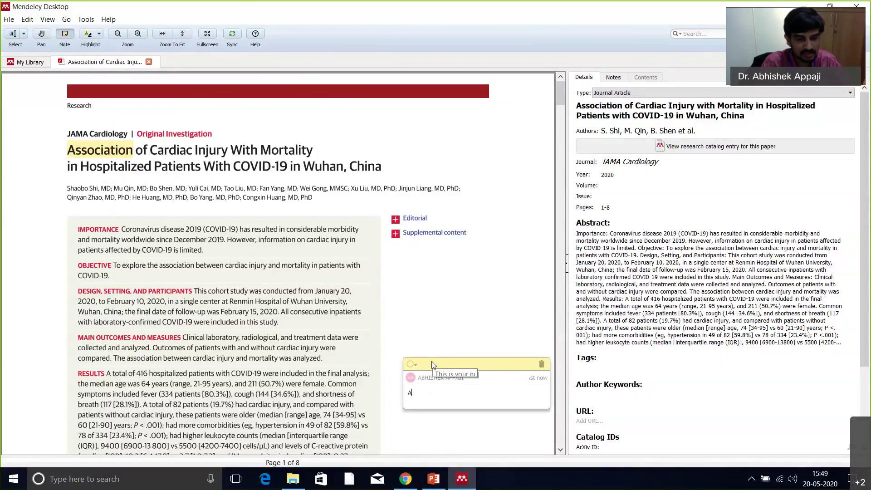
{"action": "key", "text": "BackSpace"}
{"action": "type", "text": "This is the paper by"}
{"action": "type", "text": " Shaobo"}
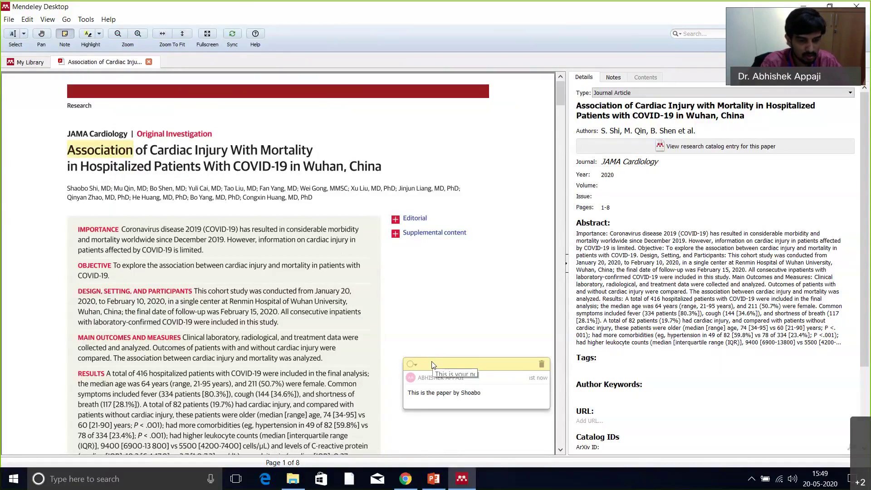
{"action": "type", "text": " about Wuhan China p"}
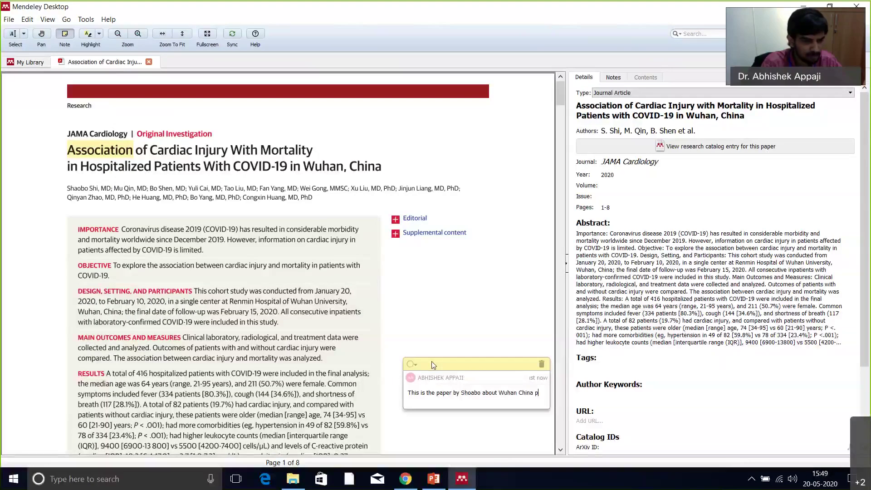
{"action": "type", "text": "ubli"}
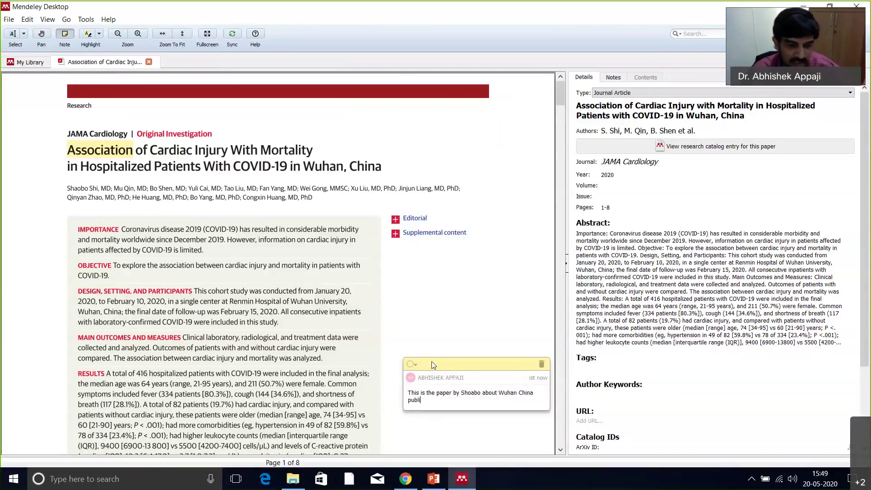
{"action": "type", "text": "shed during lockdown in 2020"}
- Move the sticky note higher on the page, zoom in, and return to the library
{"action": "left_click_drag", "start_coordinate": [446, 370], "coordinate": [428, 261]}
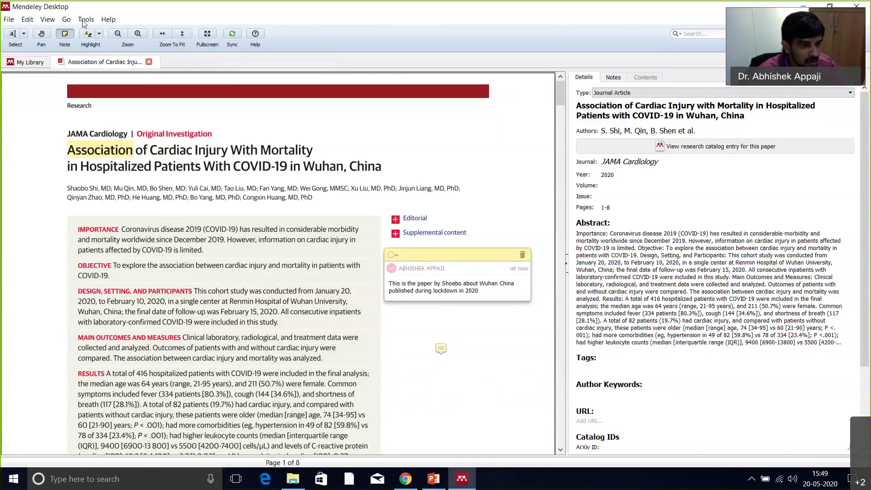
{"action": "left_click", "coordinate": [139, 36]}
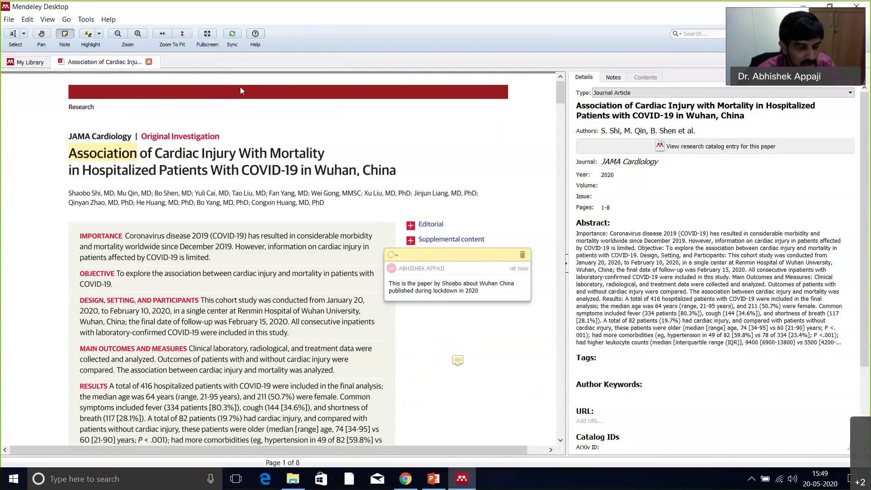
{"action": "left_click", "coordinate": [30, 64]}
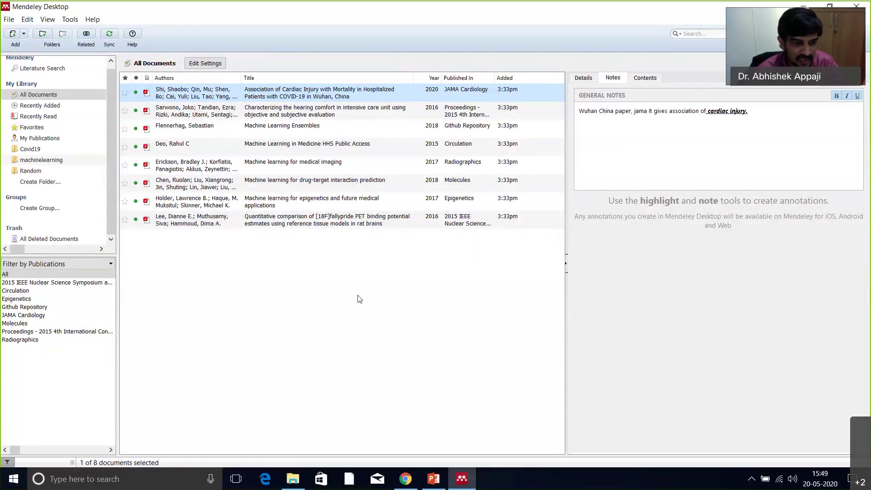
- Review the library's synchronization settings and cancel without changes
{"action": "left_click", "coordinate": [205, 63]}
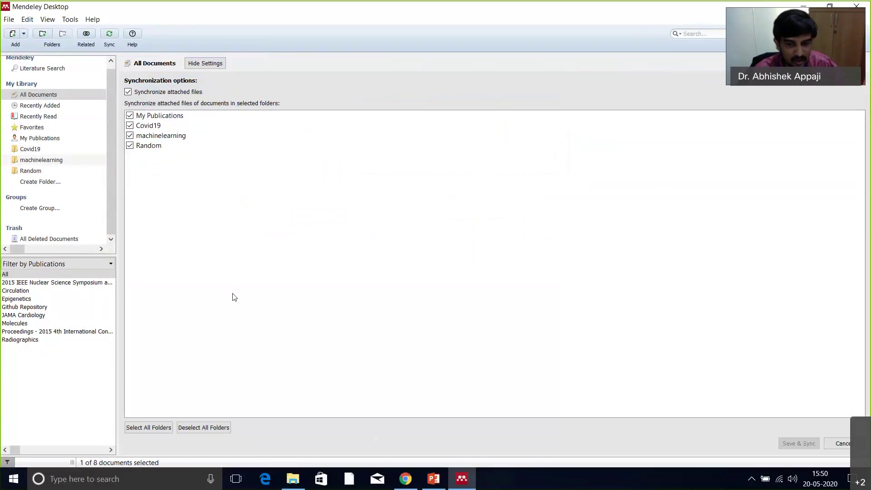
{"action": "left_click", "coordinate": [842, 443]}
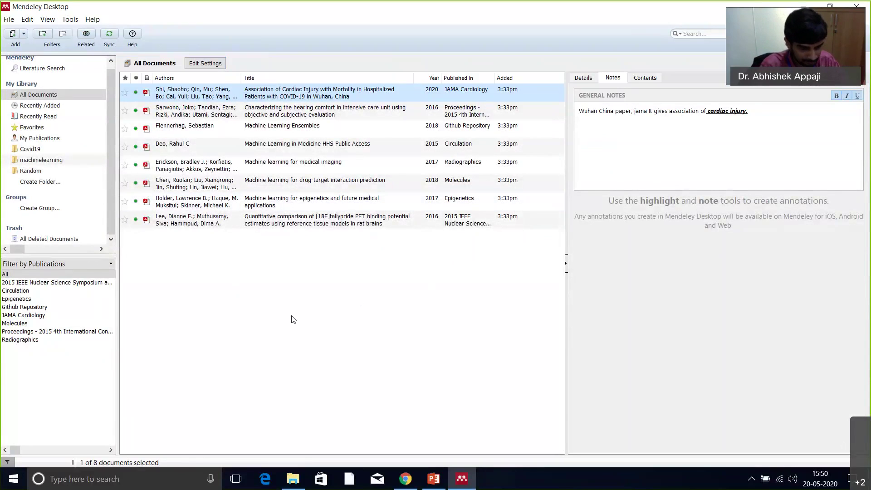
{"action": "left_click", "coordinate": [18, 482]}
- Launch Word 2016 and create a new letter from the Blue curve letterhead template
{"action": "type", "text": "word"}
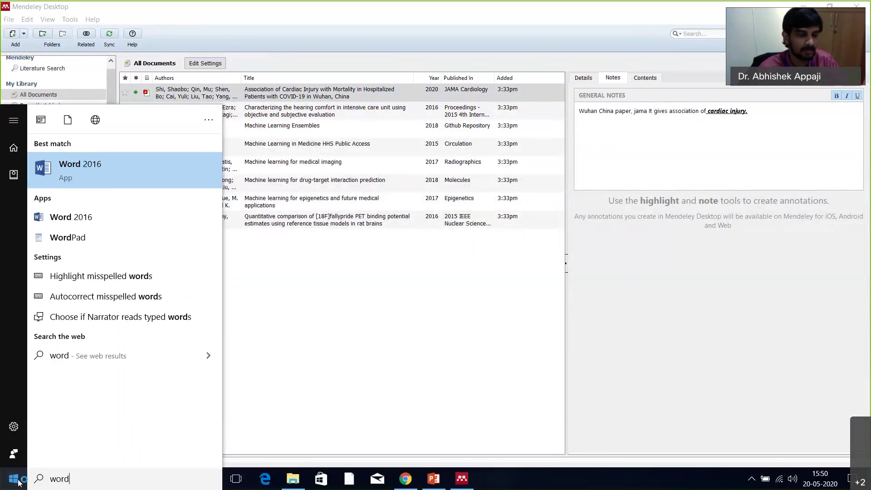
{"action": "key", "text": "Return"}
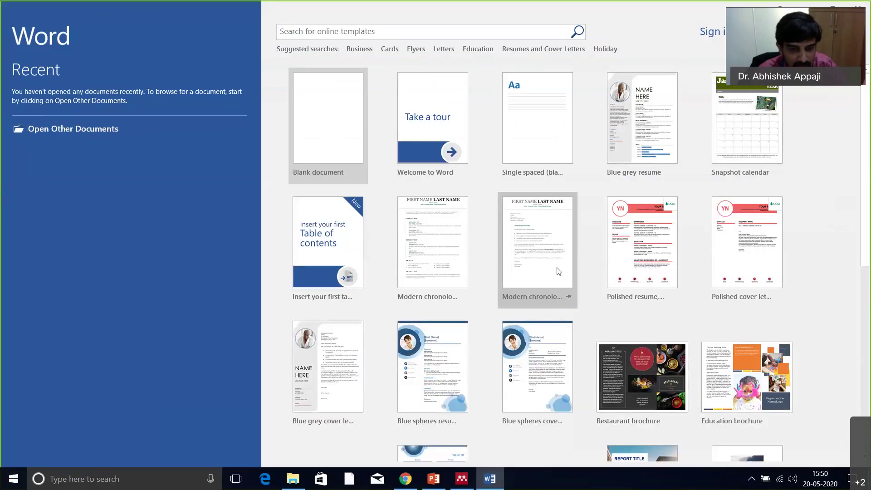
{"action": "scroll", "coordinate": [556, 270], "scroll_direction": "down", "scroll_amount": 1}
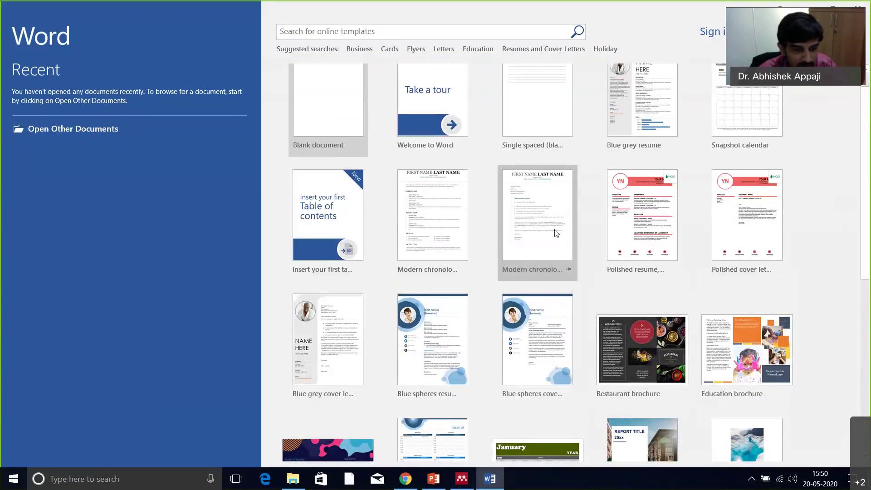
{"action": "scroll", "coordinate": [557, 233], "scroll_direction": "down", "scroll_amount": 3}
{"action": "scroll", "coordinate": [554, 229], "scroll_direction": "down", "scroll_amount": 4}
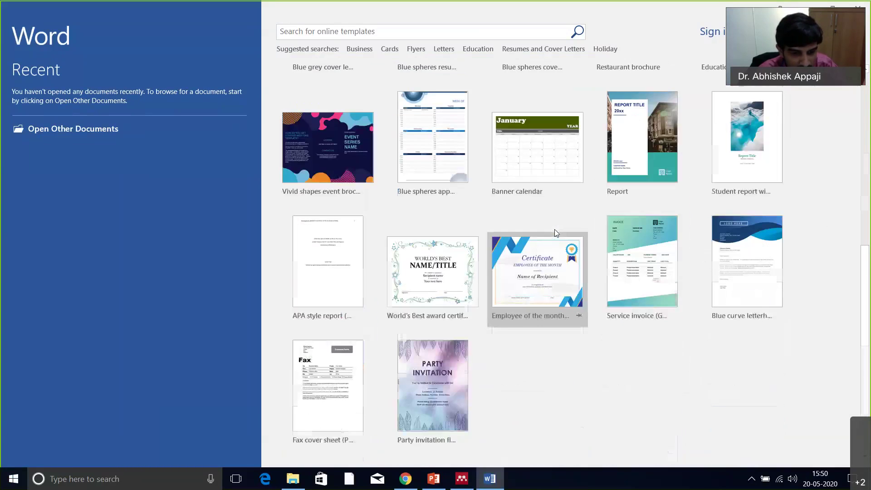
{"action": "scroll", "coordinate": [554, 230], "scroll_direction": "down", "scroll_amount": 1}
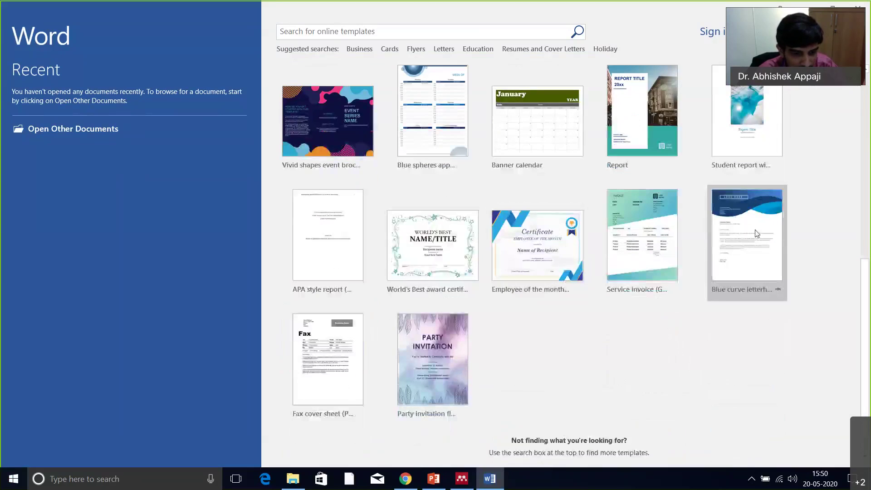
{"action": "double_click", "coordinate": [756, 233]}
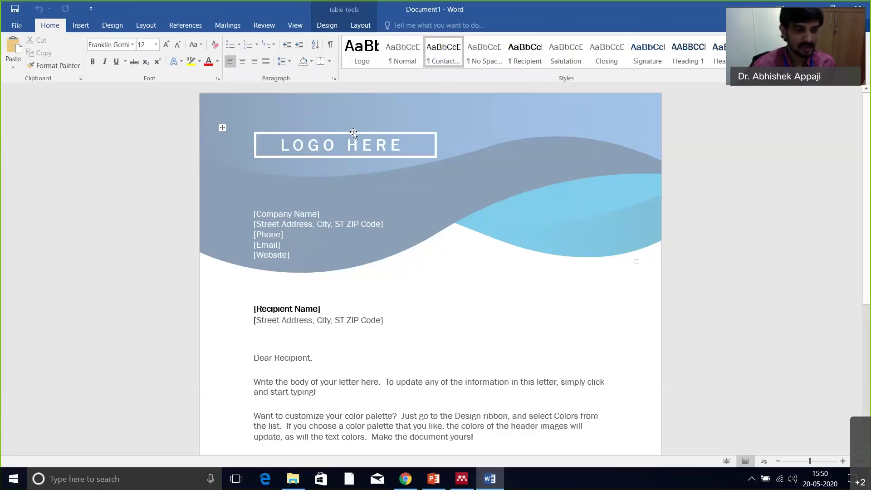
{"action": "left_click", "coordinate": [353, 131]}
- Delete the LOGO HERE box and set all document text to the Automatic font colour
{"action": "key", "text": "Delete"}
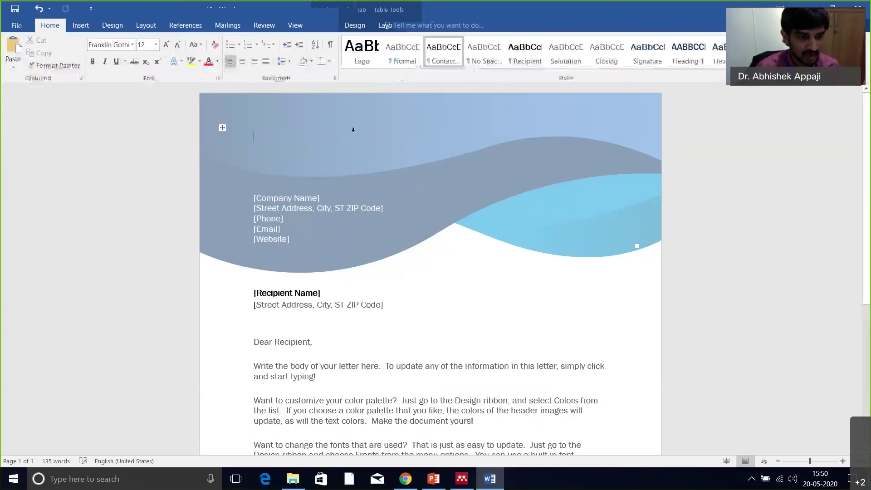
{"action": "scroll", "coordinate": [405, 240], "scroll_direction": "down", "scroll_amount": 3}
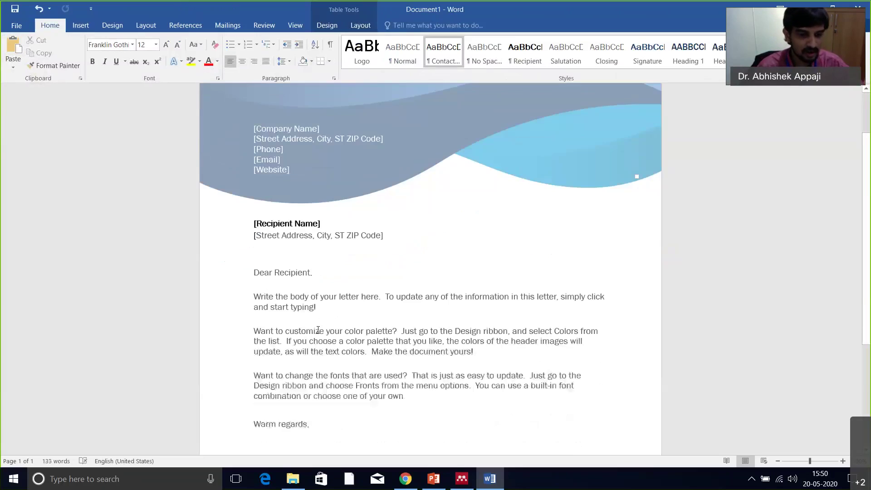
{"action": "left_click_drag", "start_coordinate": [405, 240], "coordinate": [354, 223]}
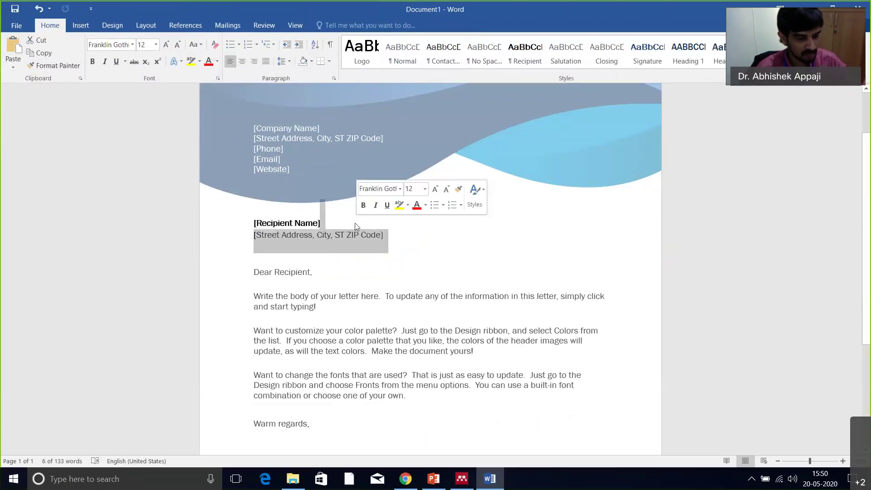
{"action": "key", "text": "ctrl+a"}
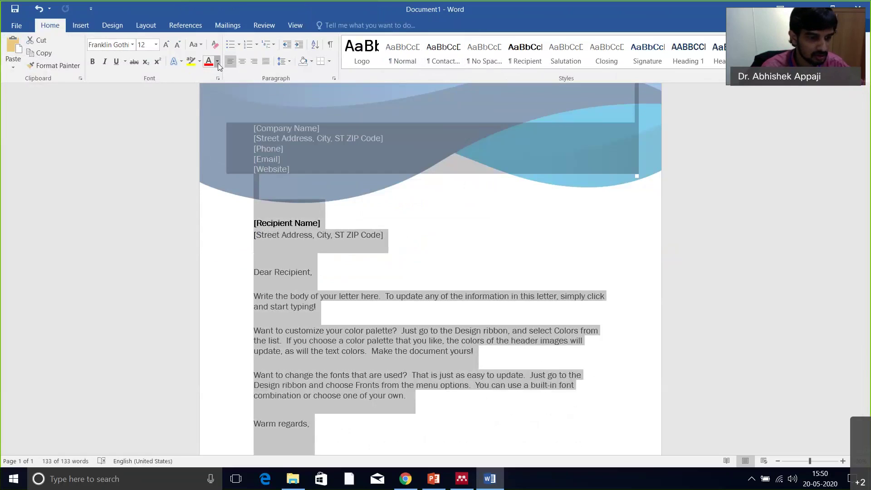
{"action": "left_click", "coordinate": [217, 64]}
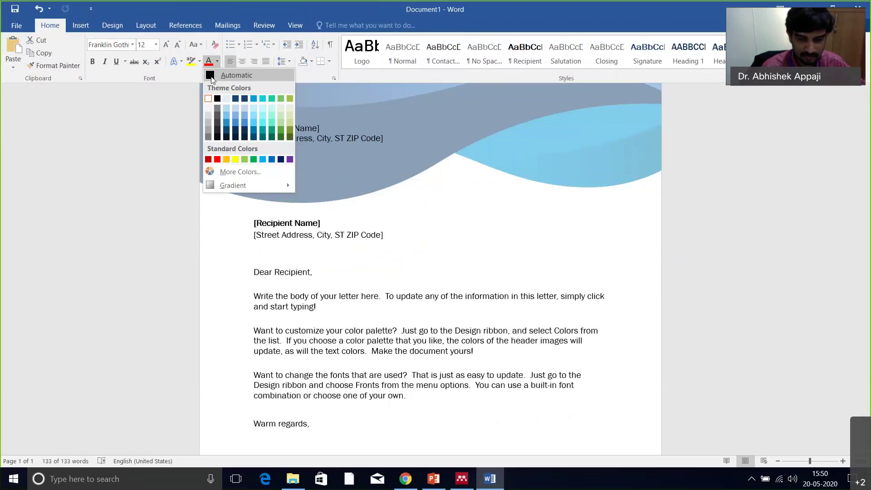
{"action": "left_click", "coordinate": [212, 77]}
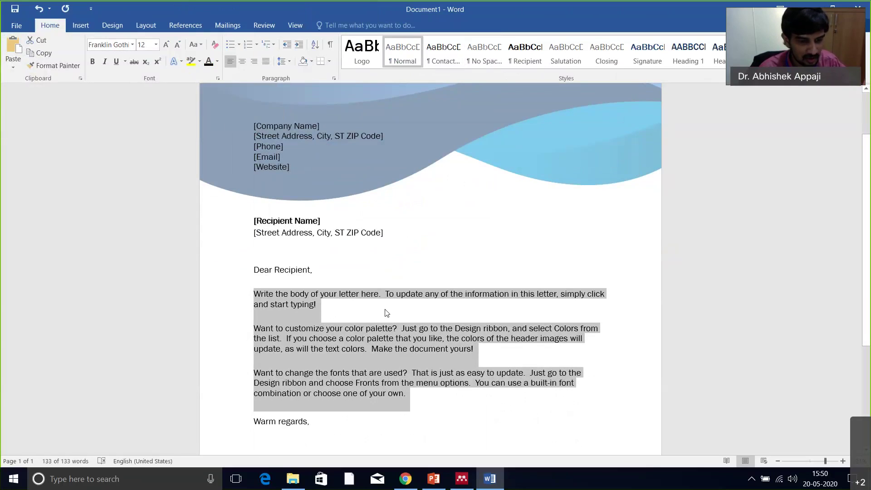
{"action": "key", "text": "alt+Tab"}
{"action": "key", "text": "alt+Tab"}
{"action": "key", "text": "alt+Tab"}
{"action": "key", "text": "alt+Tab"}
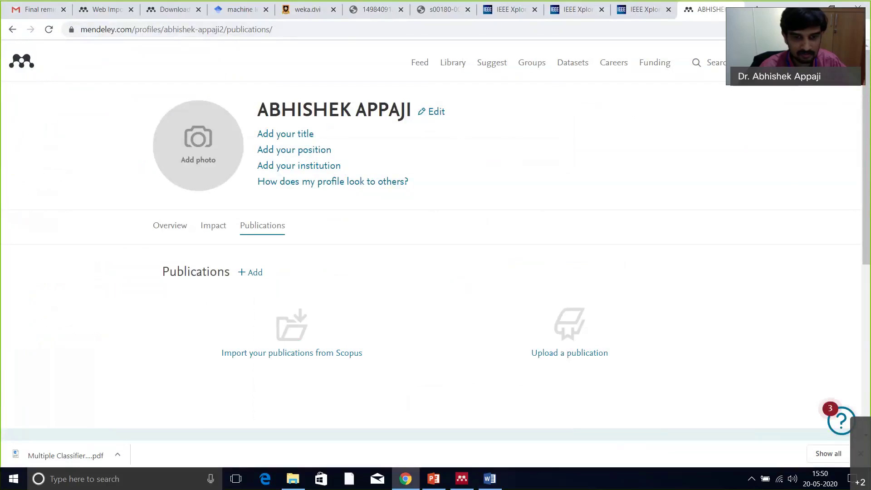
- Switch to the second IEEE Xplore tab showing the SVM paper's PDF
{"action": "left_click", "coordinate": [571, 10]}
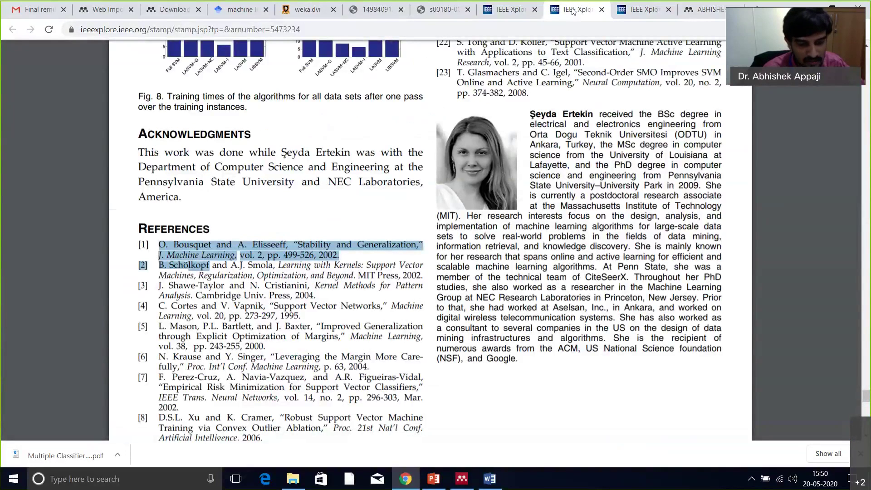
- Copy the SVM paper's paragraph starting 'It is important to note' into the Word letter body
{"action": "scroll", "coordinate": [257, 245], "scroll_direction": "up", "scroll_amount": 20}
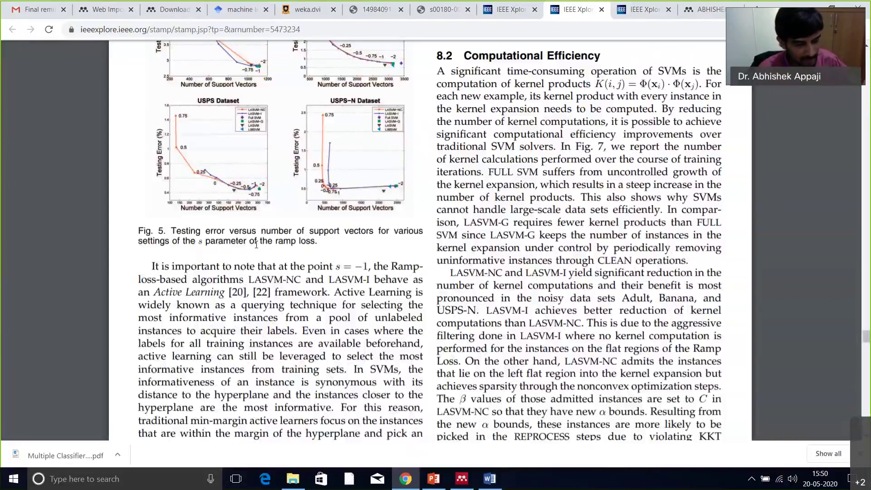
{"action": "left_click_drag", "start_coordinate": [151, 266], "coordinate": [334, 406]}
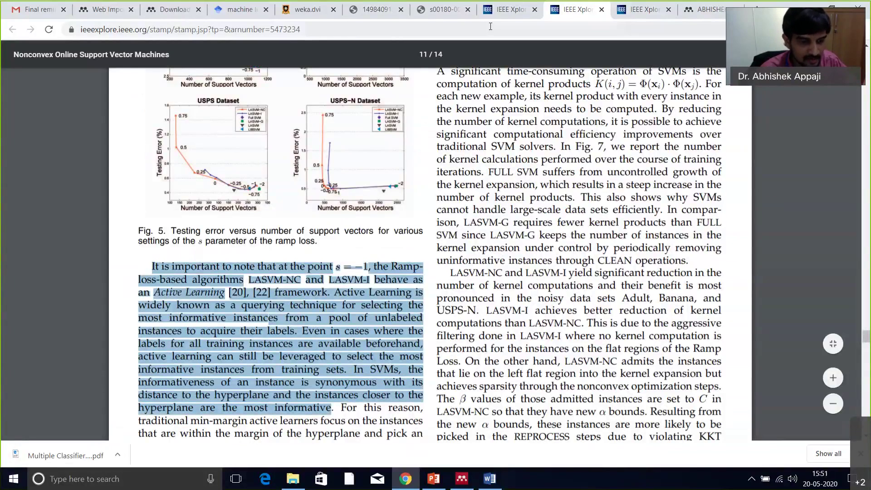
{"action": "key", "text": "alt+Tab"}
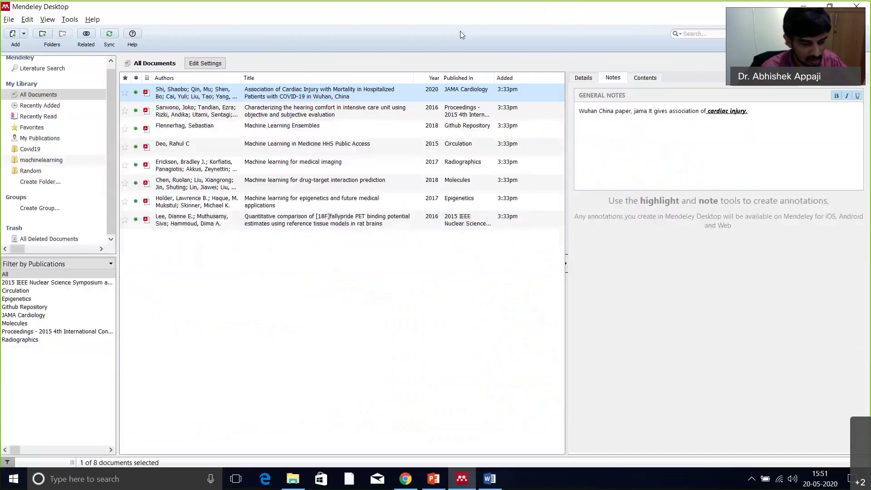
{"action": "key", "text": "alt+Tab"}
{"action": "type", "text": "It is important to note that at the point s ¼ 1, the Ramploss-based algorithms LASVM-NC and LASVM-I behave as an Active Learning [20], [22] framework. Active Learning is widely known as a querying technique for selecting the most informative instances from a pool of unlabeled instances to acquire their labels. Even in cases where the labels for all training instances are available beforehand, active learning can still be leveraged to select the most informative instances from training sets. In SVMs, the informativeness of an instance is synonymous with its distance to the hyperplane and the instances closer to the hyperplane are the most informative"}
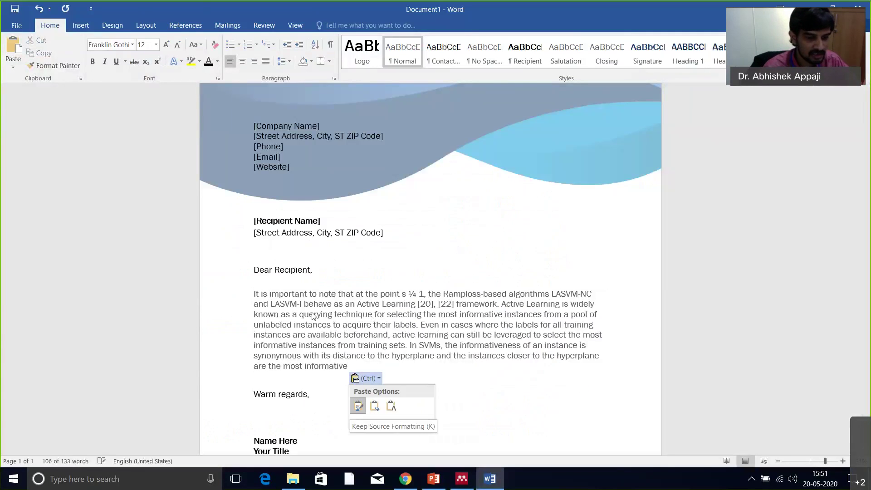
- Delete the company, recipient and greeting placeholders and add two blank lines above the body
{"action": "left_click", "coordinate": [329, 374]}
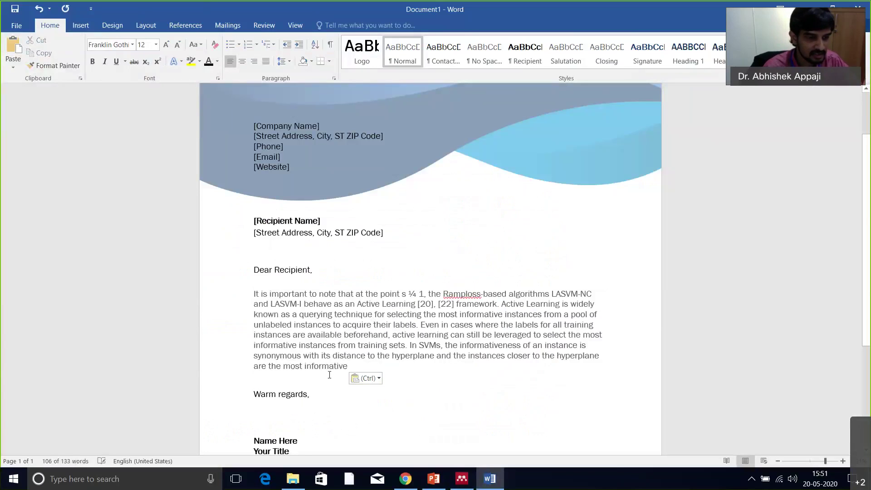
{"action": "key", "text": "ctrl+a"}
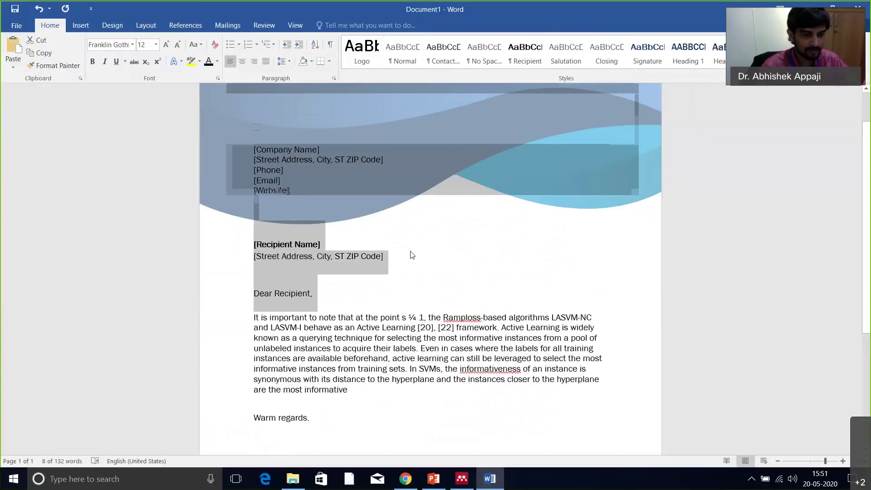
{"action": "key", "text": "Delete"}
{"action": "key", "text": "Return"}
{"action": "key", "text": "Return"}
{"action": "key", "text": "Return"}
{"action": "key", "text": "Return"}
{"action": "key", "text": "Return"}
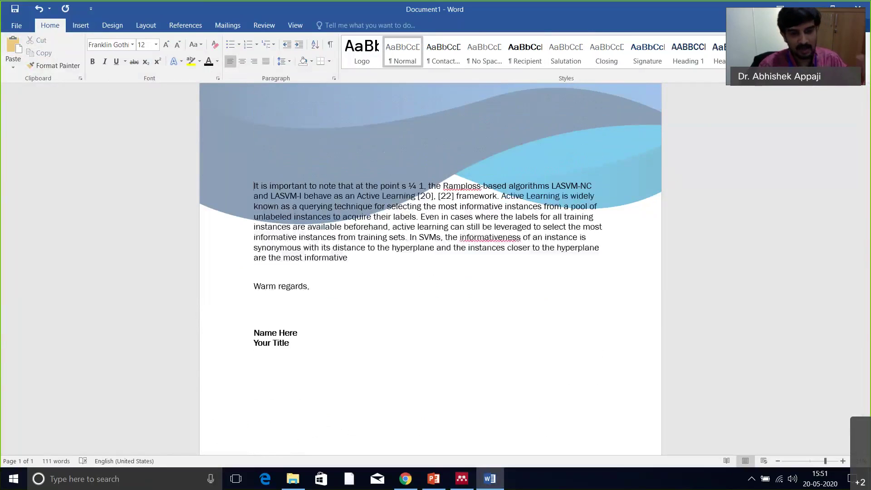
{"action": "key", "text": "Return"}
{"action": "key", "text": "Return"}
{"action": "key", "text": "Return"}
{"action": "key", "text": "Return"}
{"action": "key", "text": "Return"}
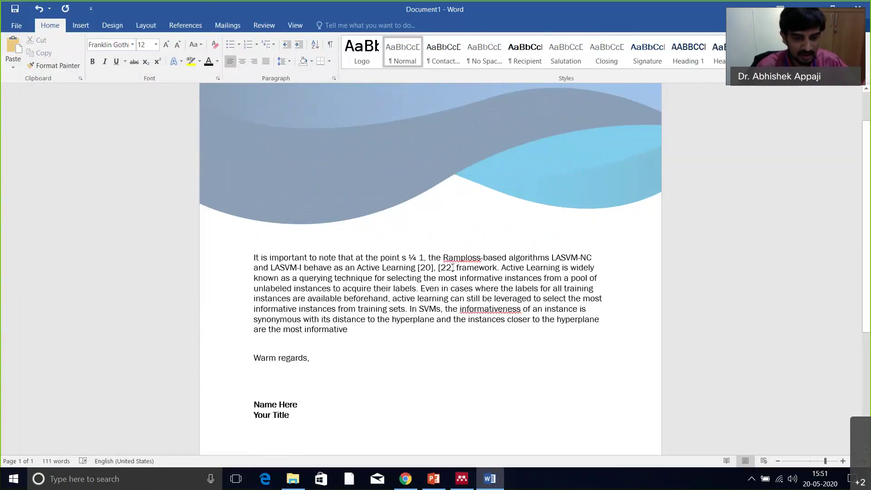
- Remove the [20], [22] citation numbers from the pasted paragraph
{"action": "left_click", "coordinate": [452, 267]}
{"action": "key", "text": "BackSpace"}
{"action": "key", "text": "BackSpace"}
{"action": "key", "text": "BackSpace"}
{"action": "key", "text": "BackSpace"}
{"action": "key", "text": "BackSpace"}
{"action": "key", "text": "BackSpace"}
{"action": "key", "text": "BackSpace"}
{"action": "key", "text": "BackSpace"}
{"action": "key", "text": "BackSpace"}
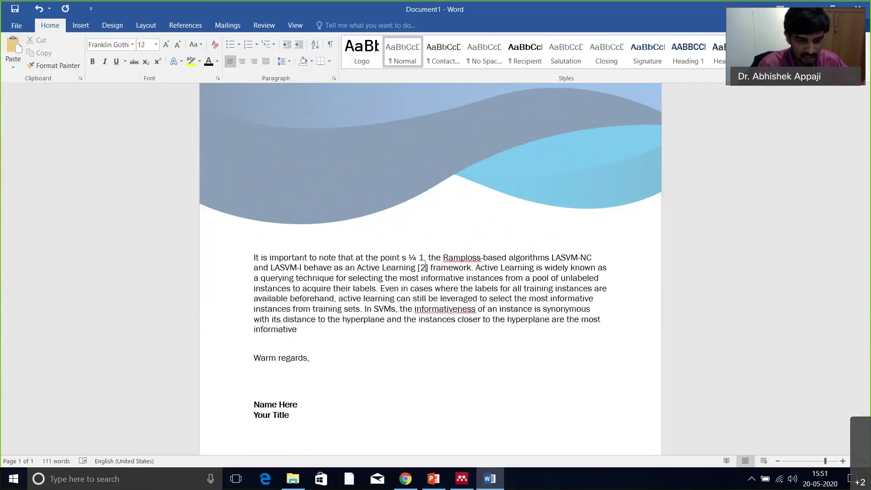
{"action": "key", "text": "Delete"}
{"action": "key", "text": "Delete"}
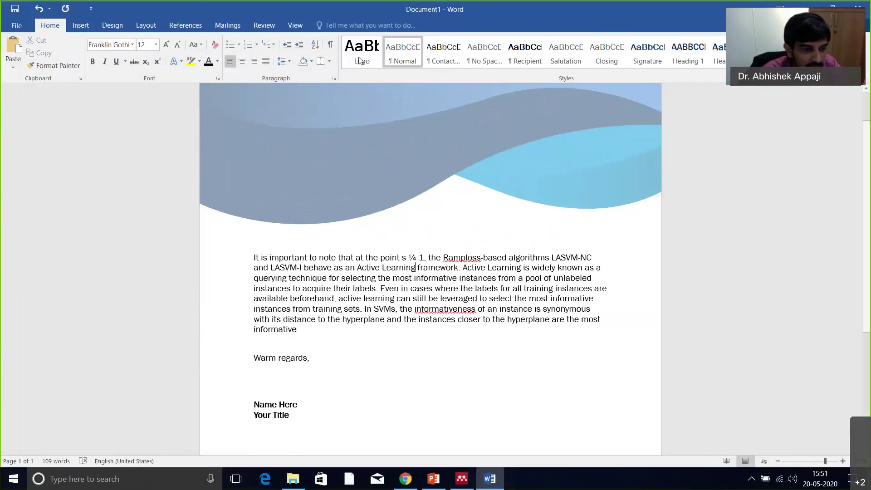
- Show the References tab tools and add an empty line above the pasted paragraph
{"action": "left_click", "coordinate": [186, 26]}
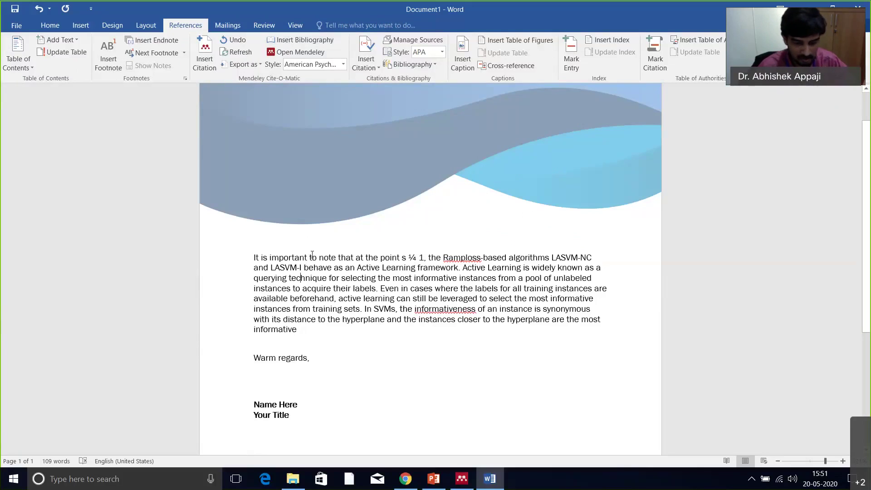
{"action": "left_click", "coordinate": [312, 258]}
{"action": "key", "text": "Return"}
{"action": "key", "text": "ctrl+z"}
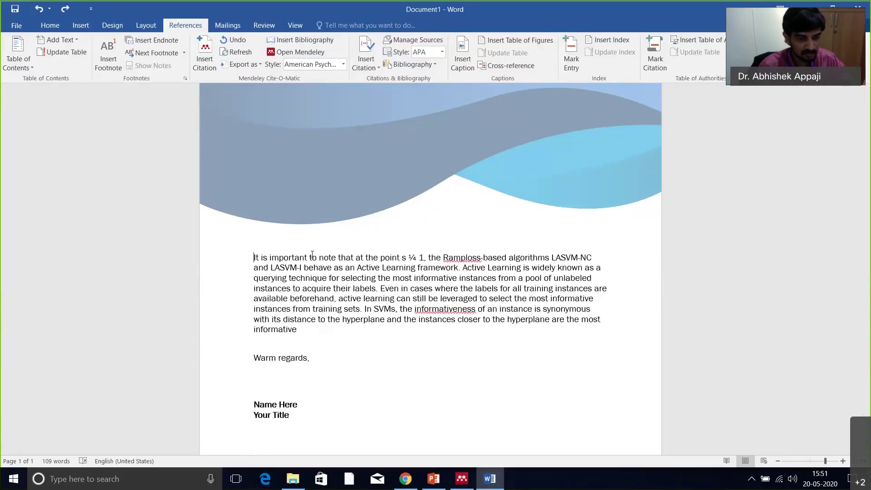
{"action": "key", "text": "Return"}
- Add an Introduction heading above the text and remove the Warm regards sign-off block
{"action": "type", "text": "Introduction"}
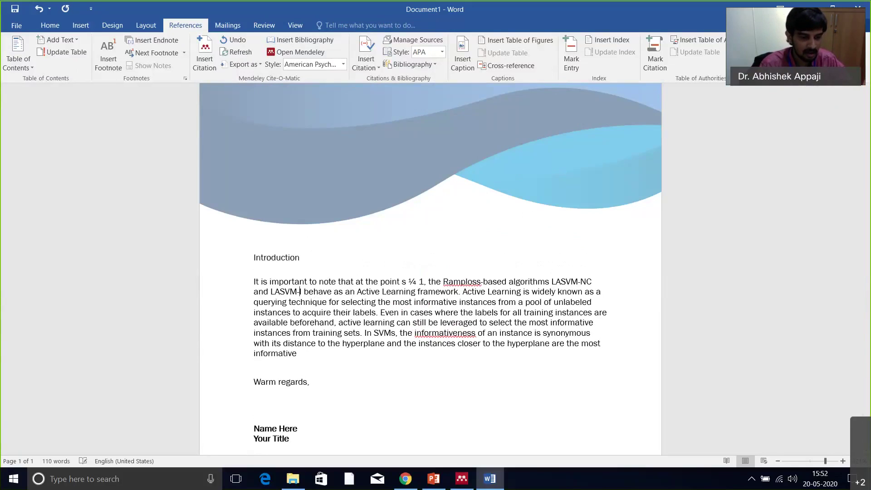
{"action": "left_click", "coordinate": [281, 381]}
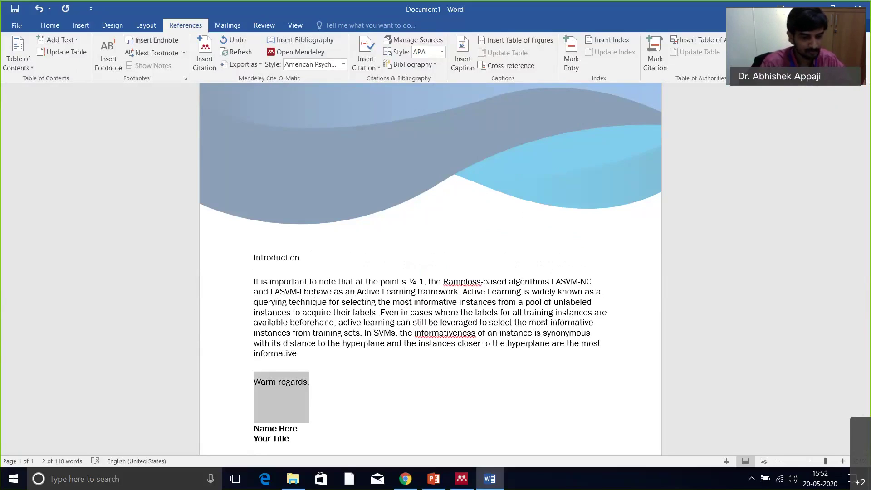
{"action": "key", "text": "Delete"}
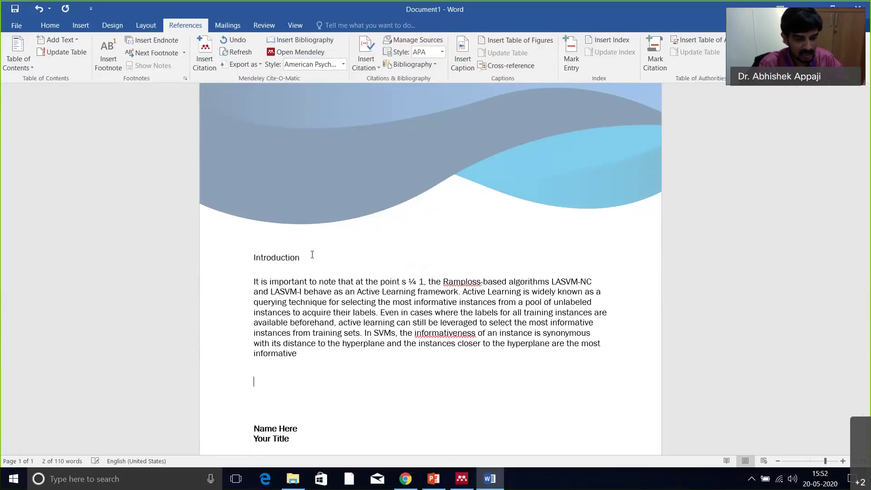
{"action": "key", "text": "ctrl+shift+End"}
- Type the Methodology, Results, Discussion and References headings in place of the sign-off
{"action": "type", "text": "Methodolof"}
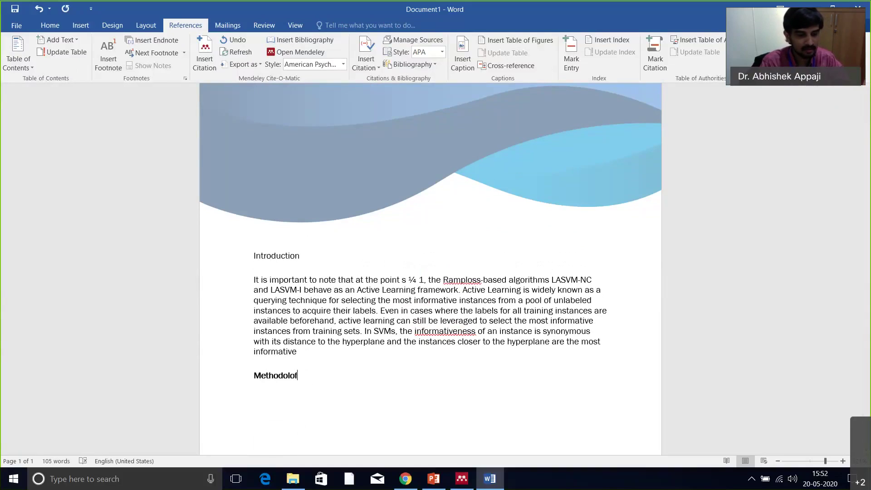
{"action": "key", "text": "BackSpace"}
{"action": "type", "text": "gy"}
{"action": "key", "text": "Return"}
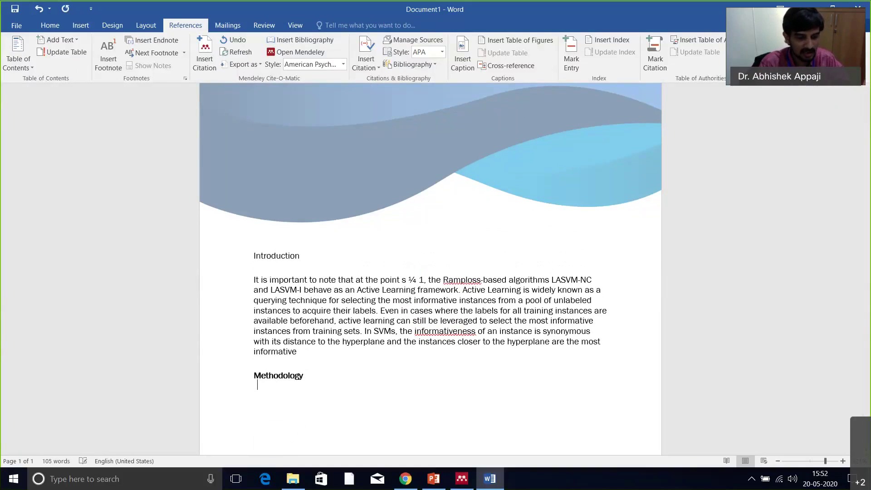
{"action": "type", "text": "Results"}
{"action": "key", "text": "Return"}
{"action": "type", "text": "D"}
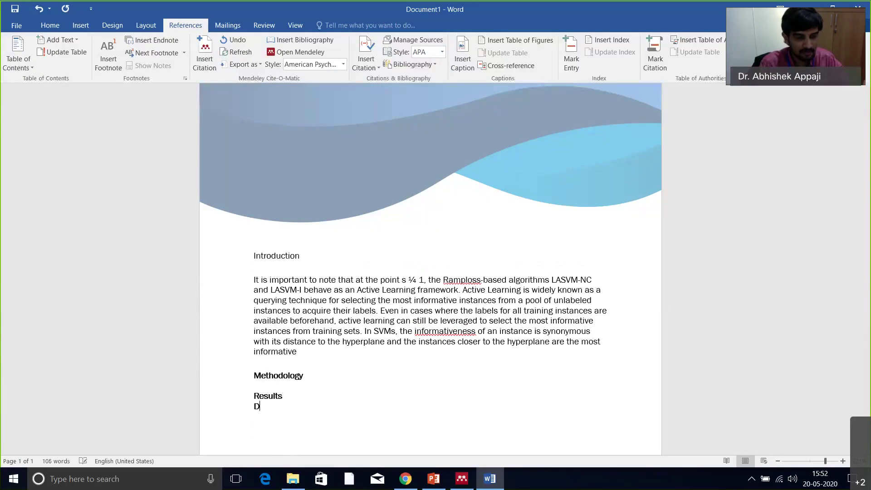
{"action": "type", "text": "iscusi"}
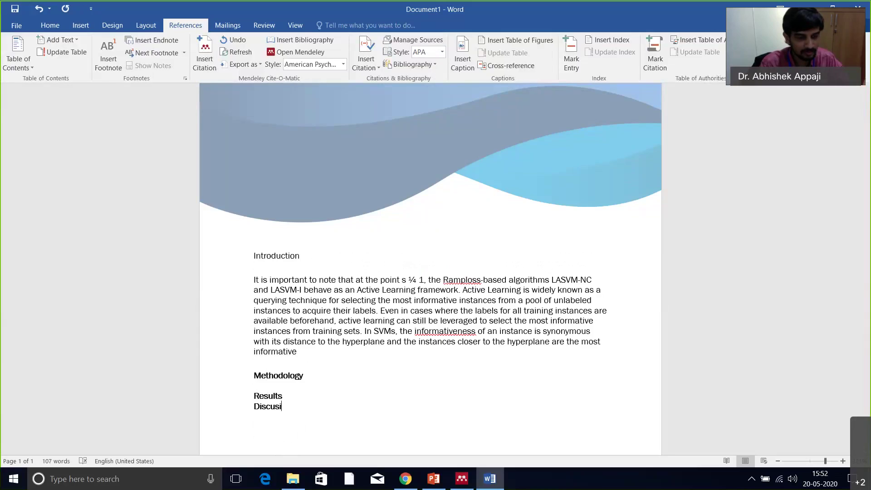
{"action": "key", "text": "BackSpace"}
{"action": "type", "text": "sion"}
{"action": "key", "text": "Up"}
{"action": "key", "text": "Return"}
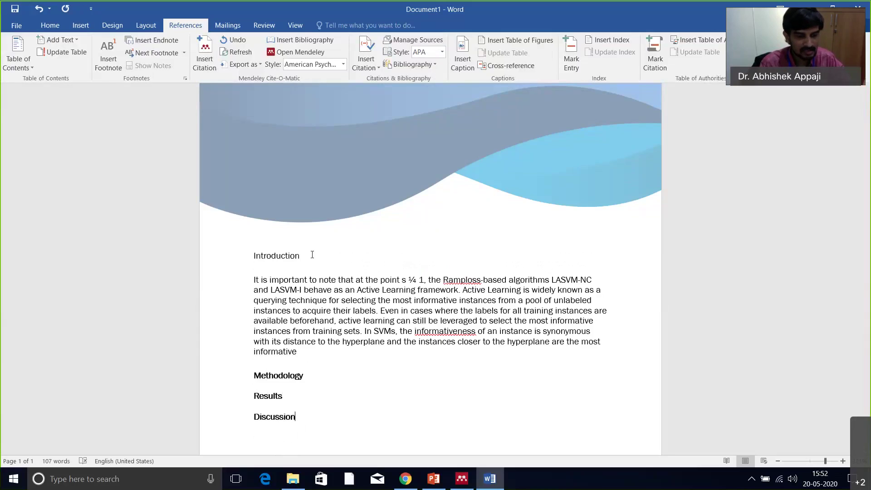
{"action": "key", "text": "Return"}
{"action": "type", "text": "R"}
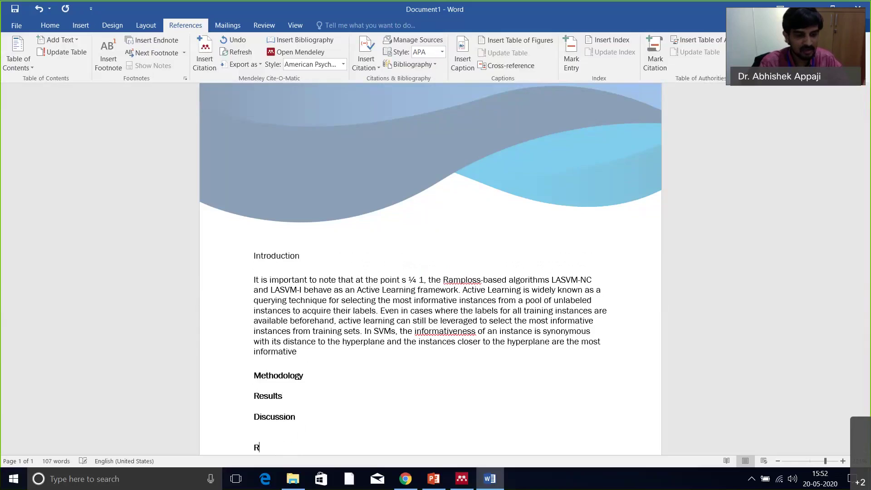
{"action": "type", "text": "eferences"}
{"action": "key", "text": "Return"}
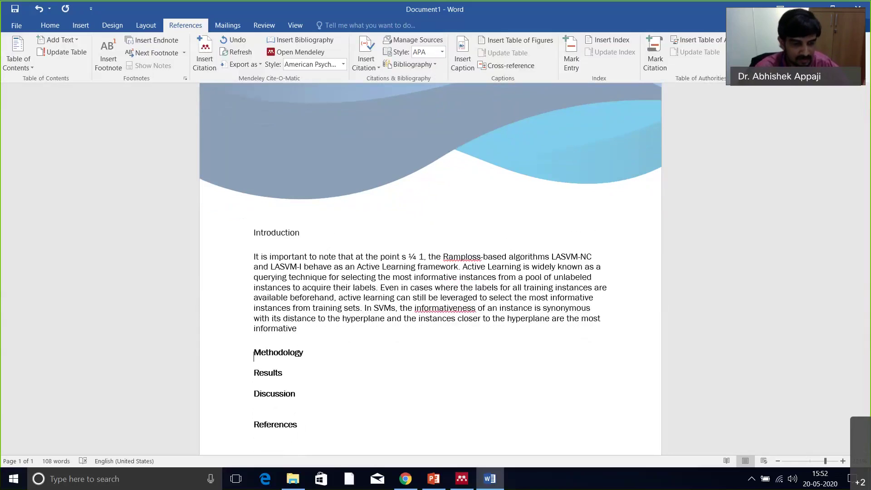
- Add an empty line above Methodology and split the paragraph at 'Even'
{"action": "key", "text": "Return"}
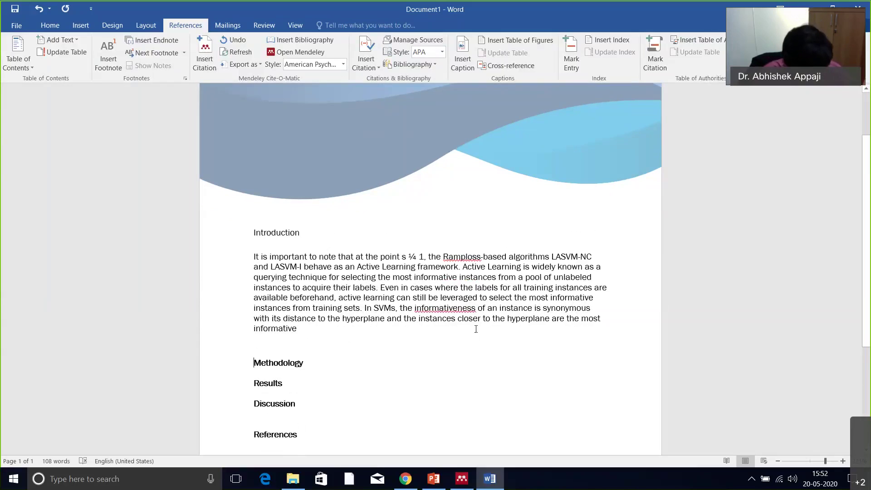
{"action": "left_click", "coordinate": [380, 287]}
{"action": "key", "text": "Return"}
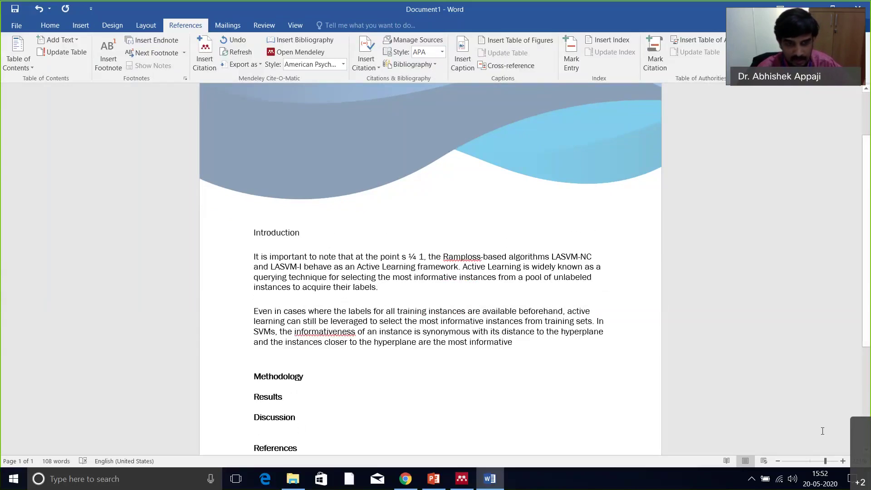
- Delete the stray 's ¼ 1' after 'point' in the first sentence, then switch to the IEEE Xplore paper in Chrome
{"action": "left_click", "coordinate": [842, 460]}
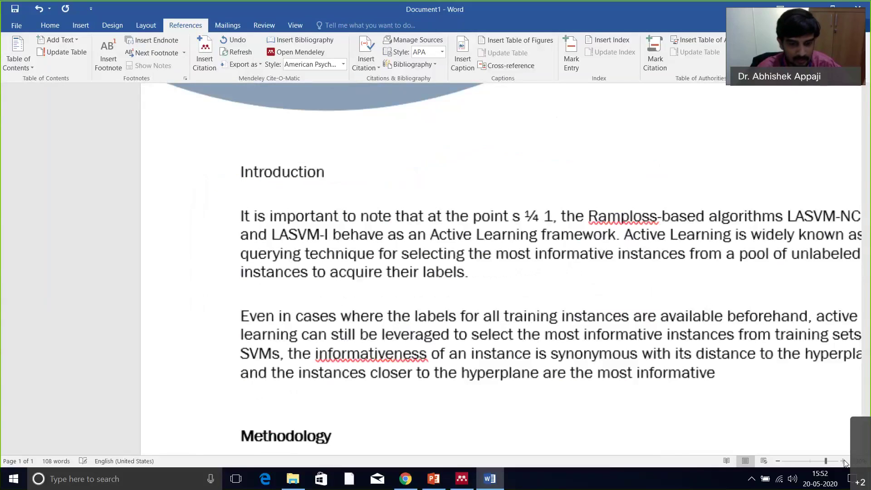
{"action": "left_click", "coordinate": [792, 462]}
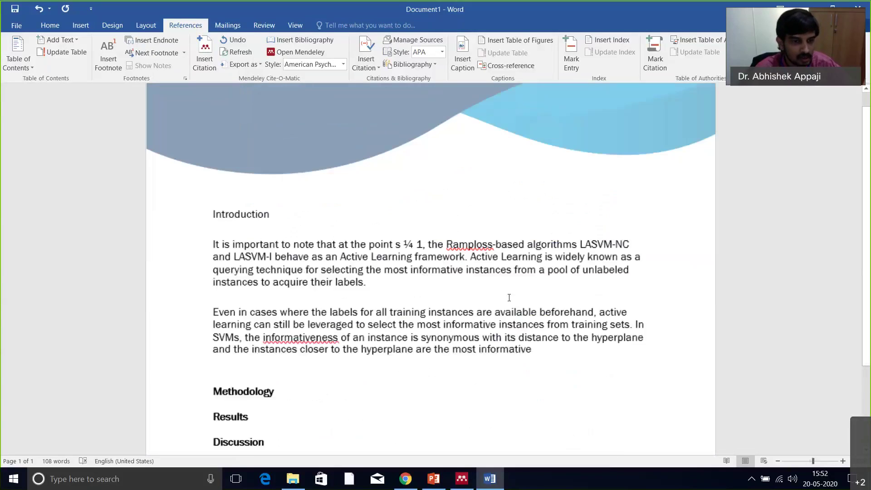
{"action": "scroll", "coordinate": [419, 251], "scroll_direction": "up", "scroll_amount": 2}
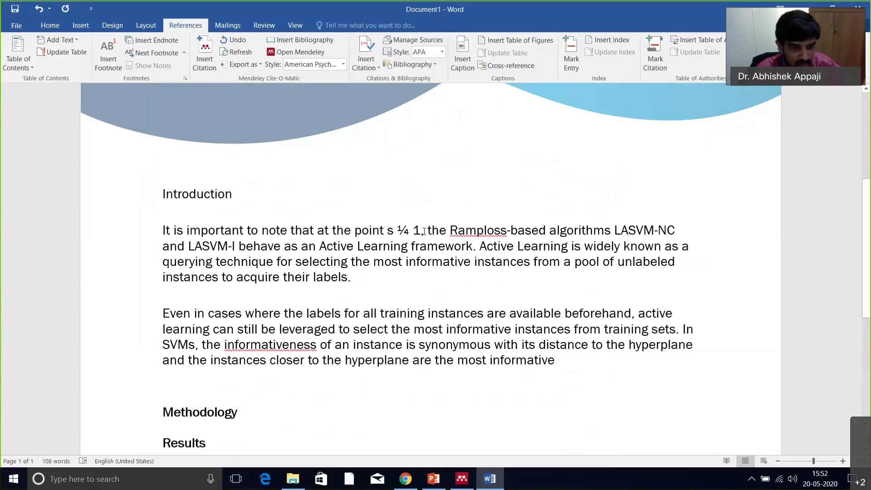
{"action": "left_click", "coordinate": [423, 232]}
{"action": "key", "text": "BackSpace"}
{"action": "key", "text": "BackSpace"}
{"action": "key", "text": "BackSpace"}
{"action": "key", "text": "BackSpace"}
{"action": "key", "text": "BackSpace"}
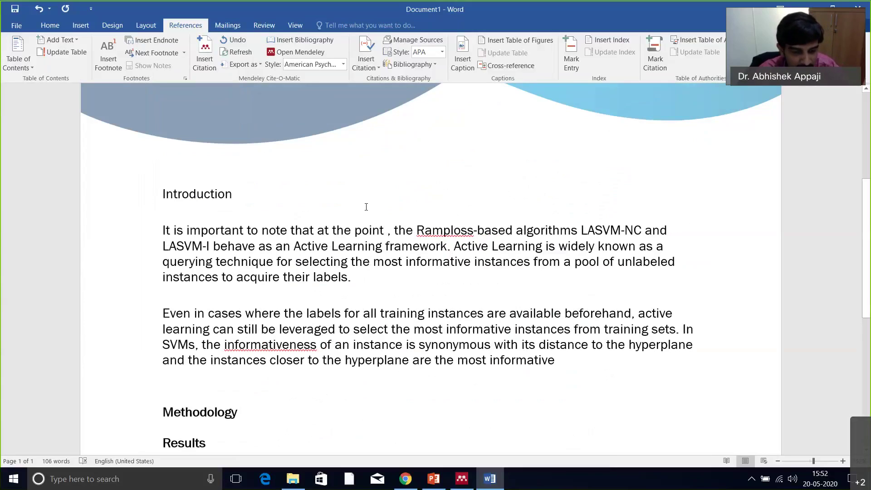
{"action": "left_click", "coordinate": [406, 477]}
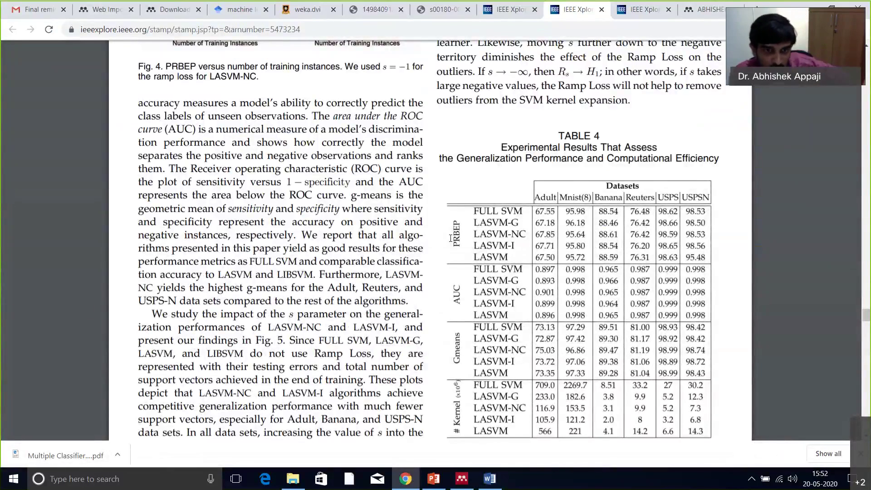
- Look through the IEEE, patent and Springer R-Weka PDFs, then return to the Word document
{"action": "scroll", "coordinate": [451, 238], "scroll_direction": "up", "scroll_amount": 1}
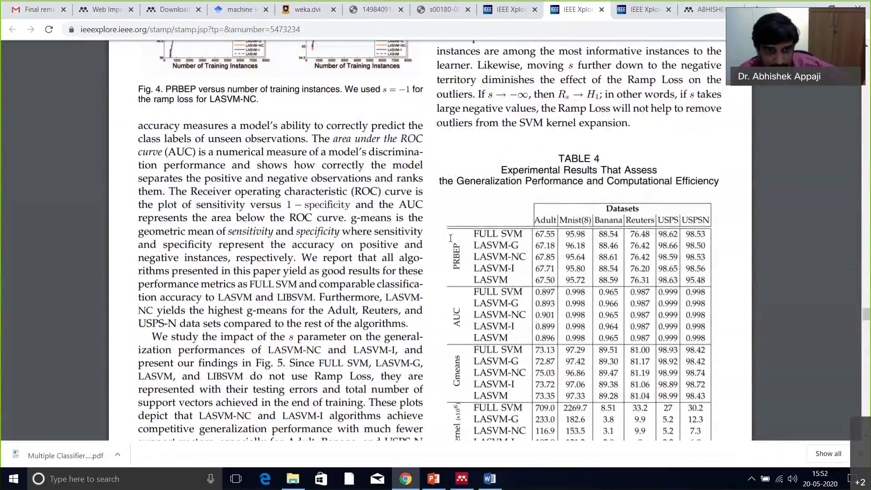
{"action": "scroll", "coordinate": [451, 238], "scroll_direction": "up", "scroll_amount": 4}
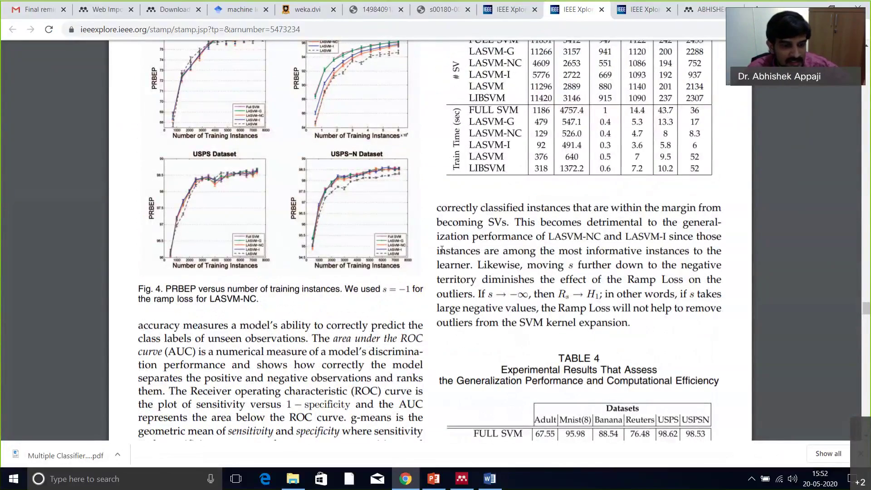
{"action": "scroll", "coordinate": [441, 250], "scroll_direction": "up", "scroll_amount": 10}
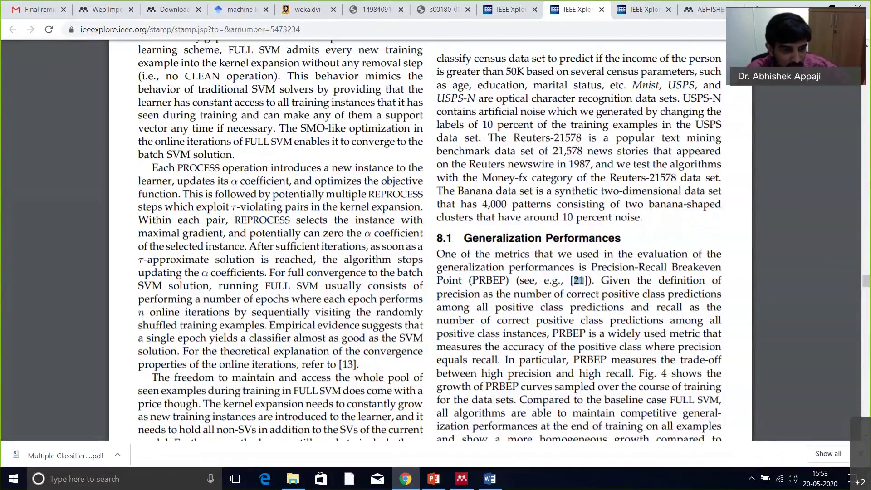
{"action": "left_click", "coordinate": [372, 9]}
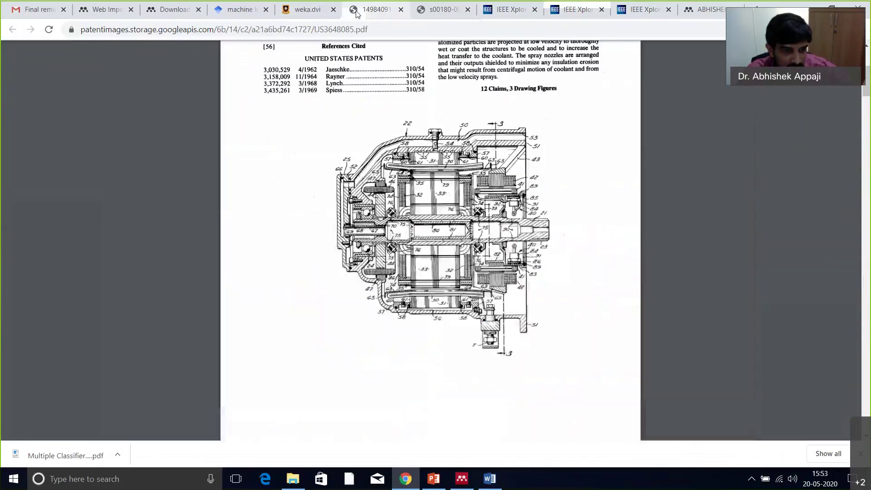
{"action": "left_click", "coordinate": [417, 17]}
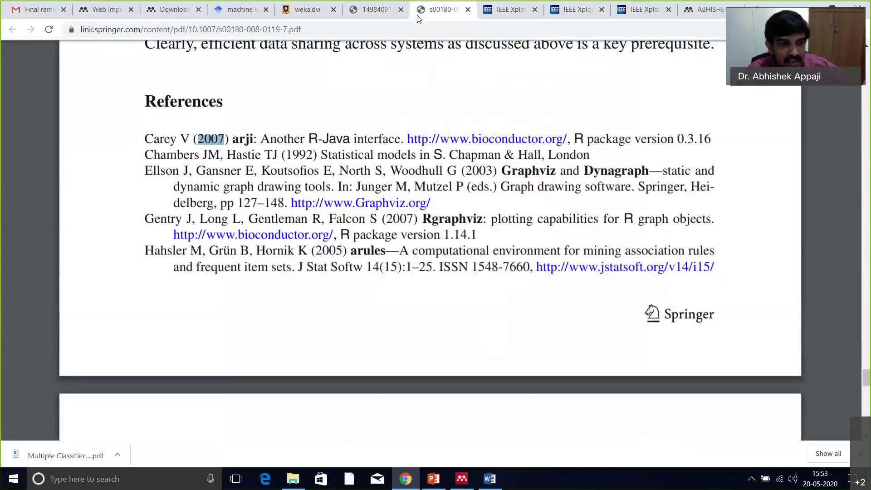
{"action": "scroll", "coordinate": [389, 159], "scroll_direction": "up", "scroll_amount": 7}
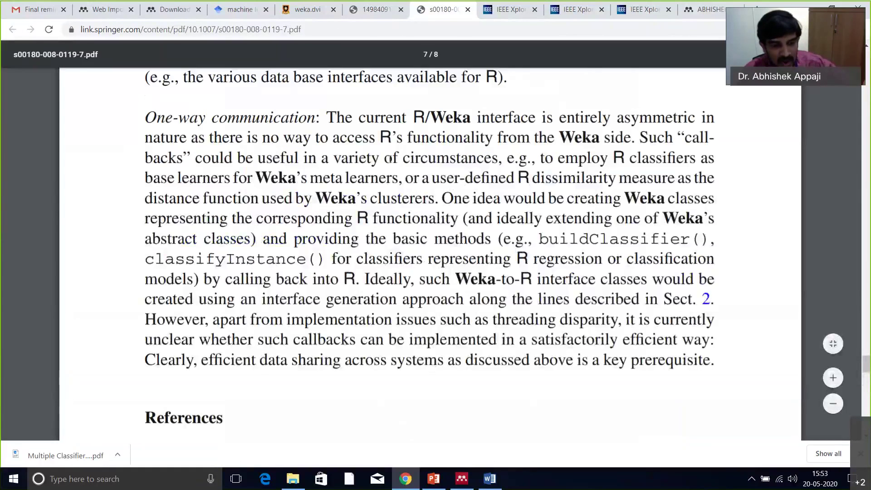
{"action": "scroll", "coordinate": [389, 158], "scroll_direction": "up", "scroll_amount": 8}
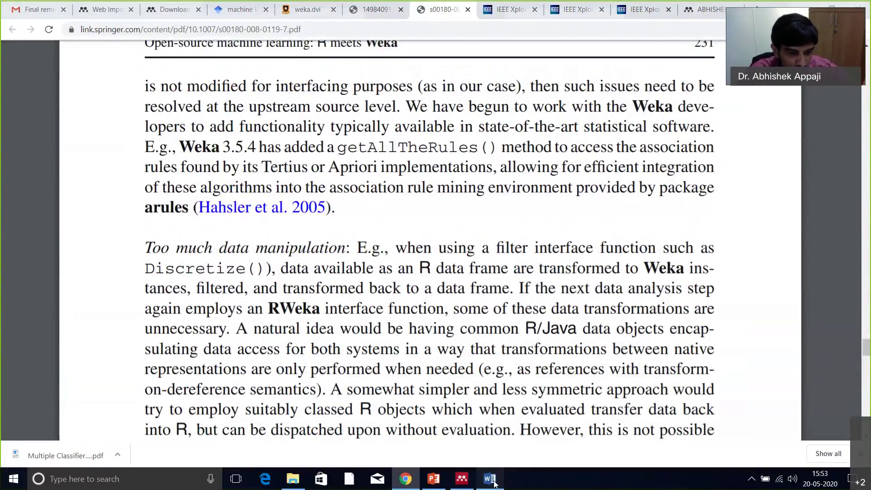
{"action": "left_click", "coordinate": [490, 478]}
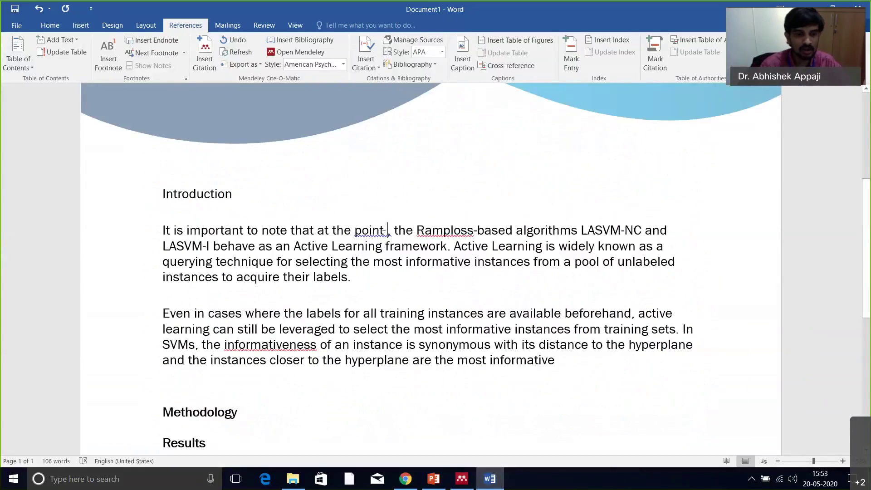
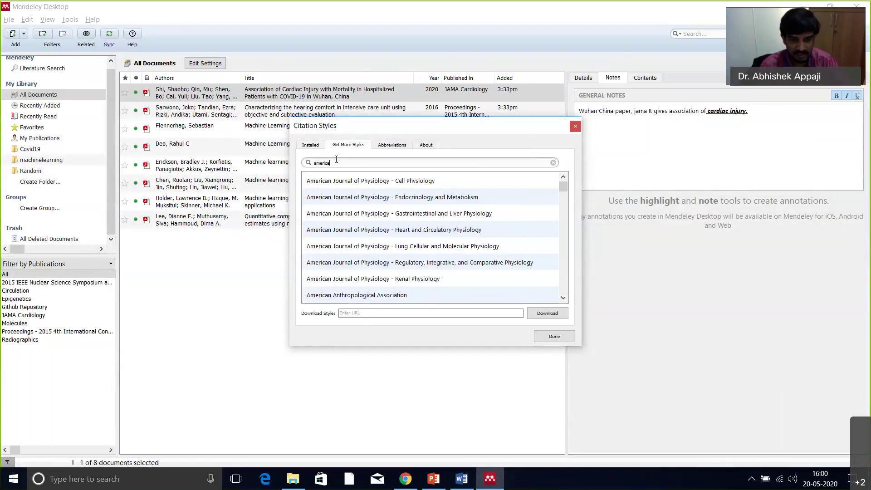
- Search the styles for 'journal of man' and install European Journal of Management and Business Economics
{"action": "double_click", "coordinate": [380, 161]}
{"action": "key", "text": "BackSpace"}
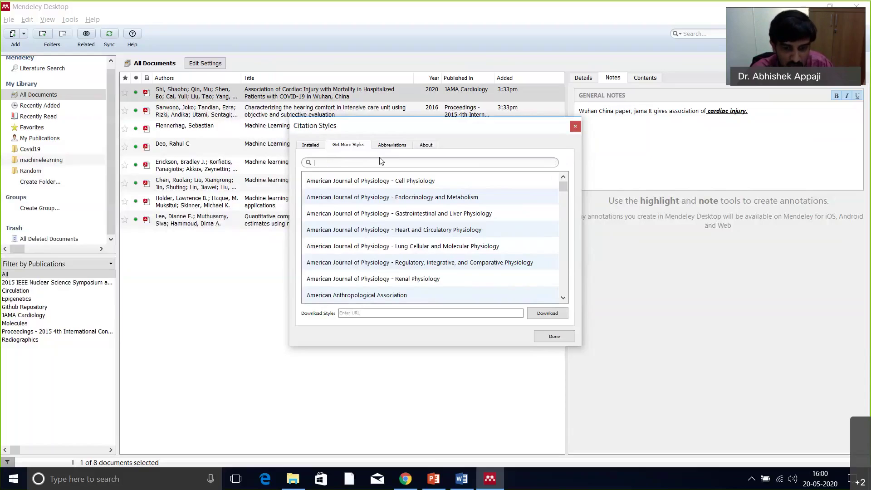
{"action": "type", "text": "jou"}
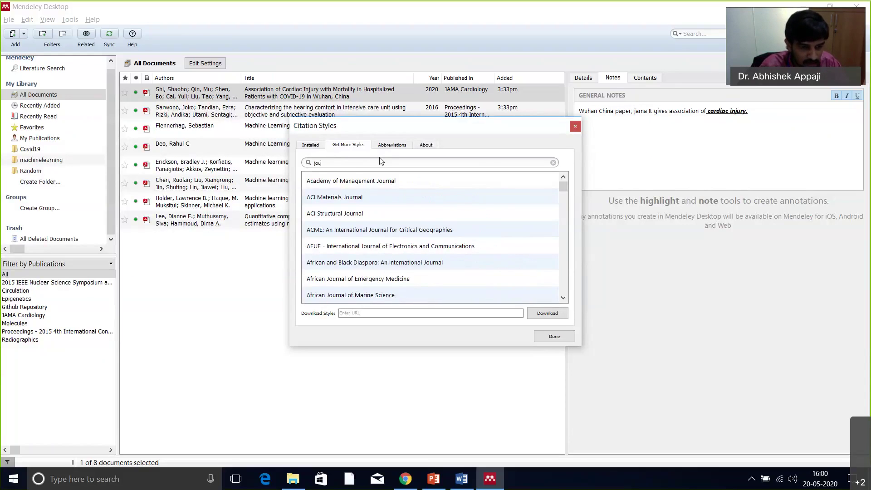
{"action": "type", "text": "rnal of man"}
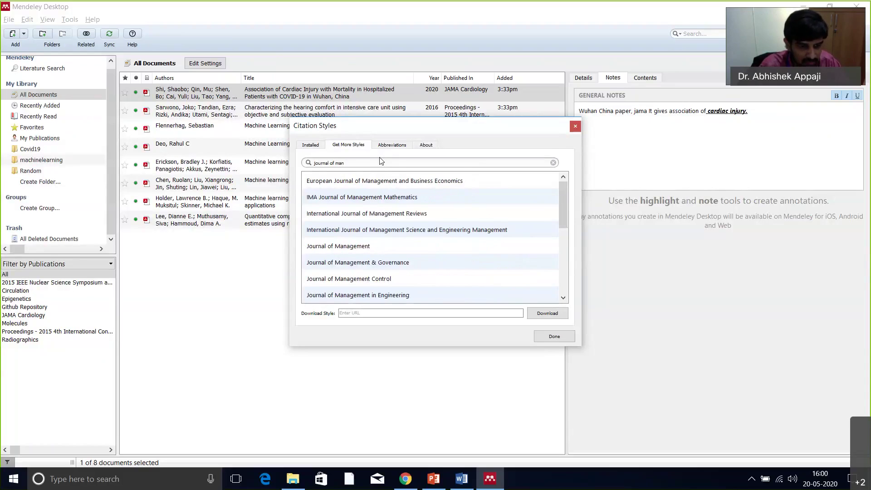
{"action": "left_click", "coordinate": [375, 182]}
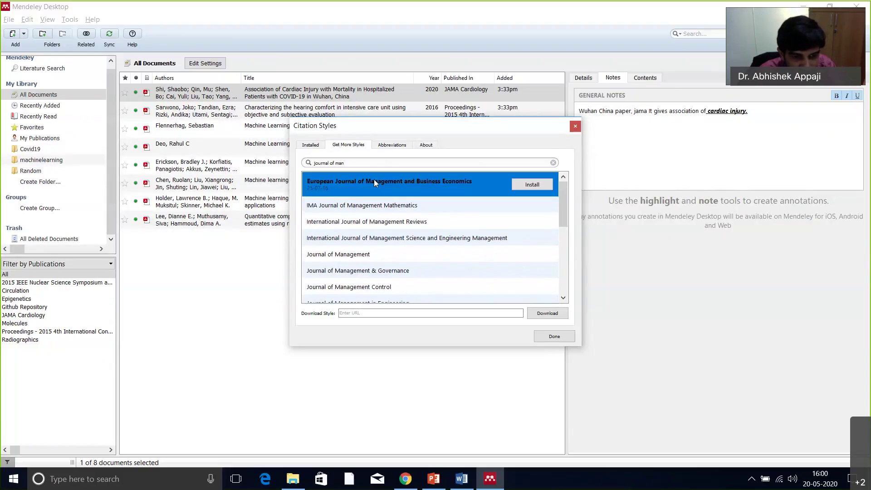
{"action": "left_click", "coordinate": [529, 183]}
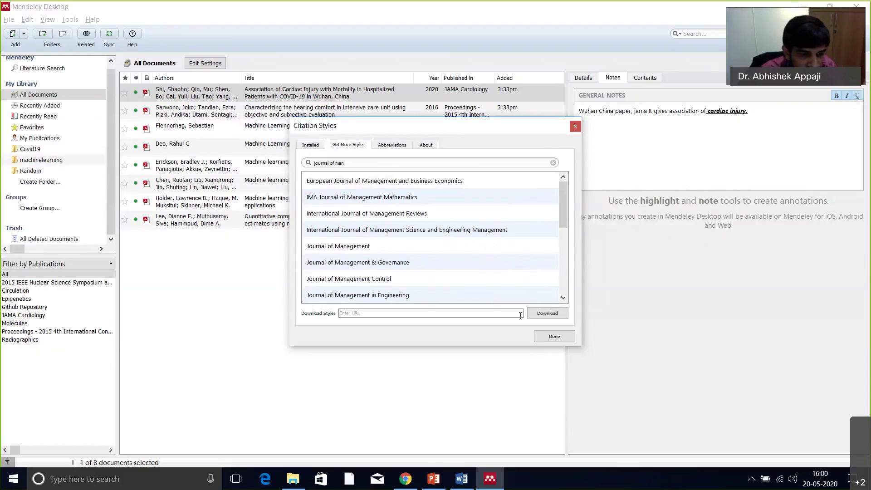
- In the installed styles, find 'managem' and make European Journal of Management the active citation style
{"action": "left_click", "coordinate": [305, 148]}
{"action": "double_click", "coordinate": [356, 164]}
{"action": "type", "text": "managem"}
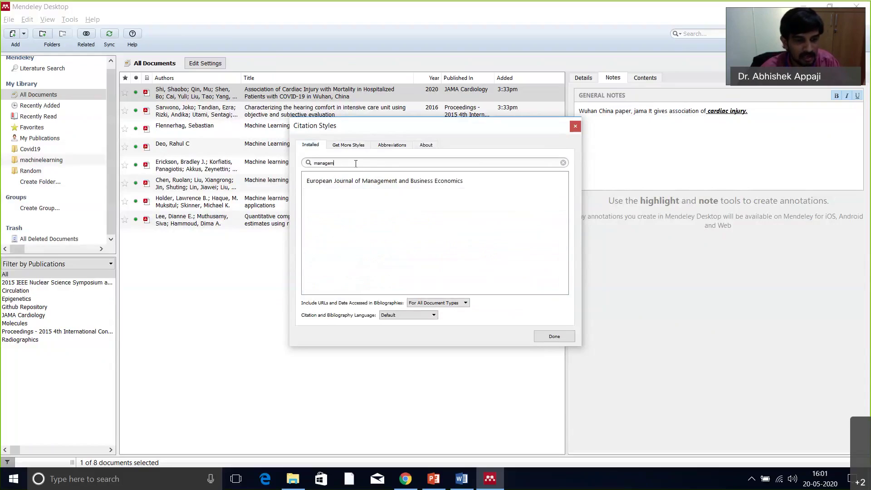
{"action": "left_click", "coordinate": [369, 182]}
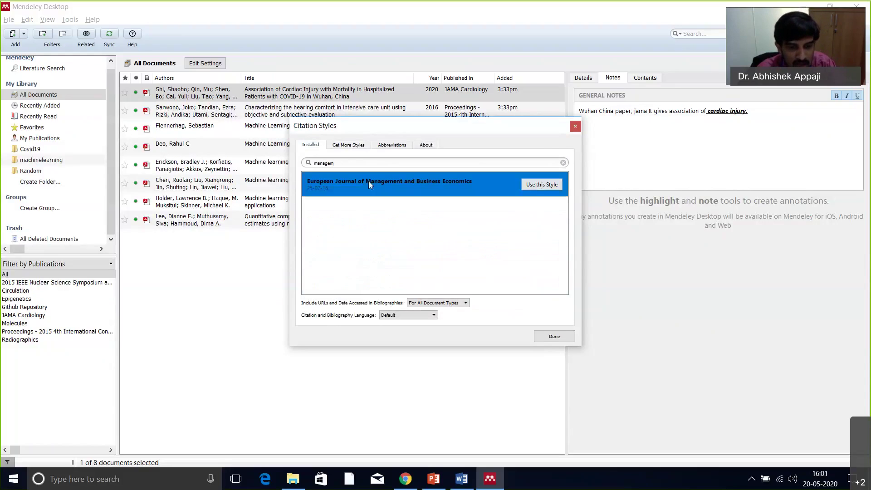
{"action": "left_click", "coordinate": [537, 185]}
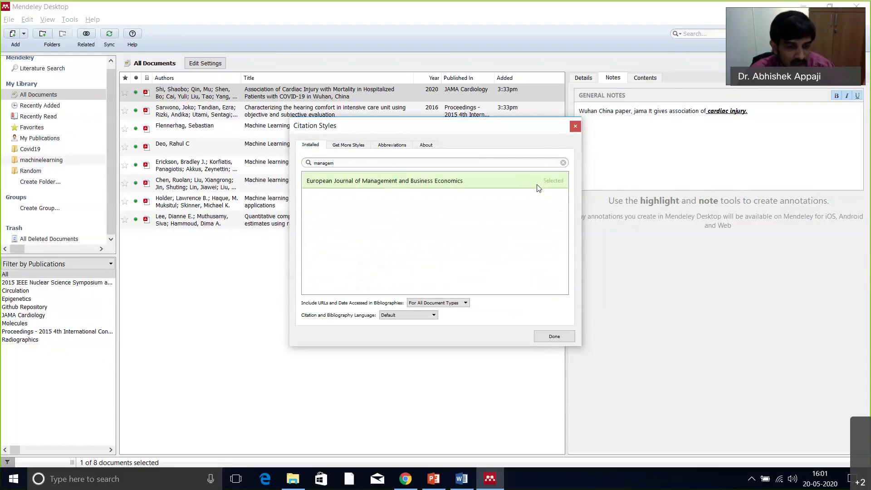
{"action": "left_click", "coordinate": [553, 337]}
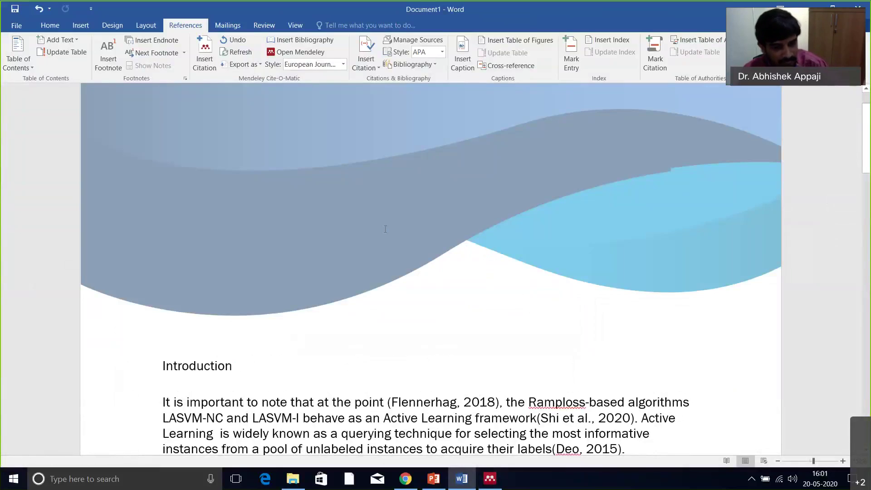
- Refresh the Word document's Mendeley citations so they use the European Journal of Management style
{"action": "scroll", "coordinate": [385, 229], "scroll_direction": "down", "scroll_amount": 5}
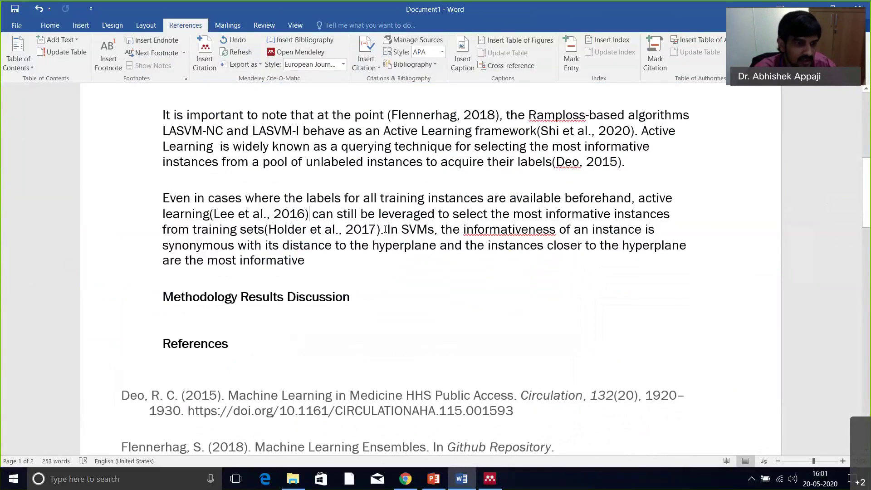
{"action": "left_click", "coordinate": [244, 55]}
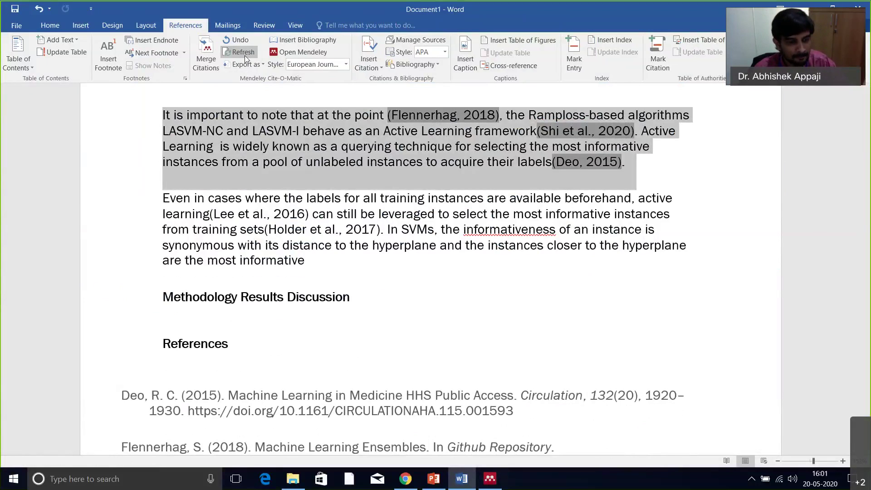
{"action": "key", "text": "alt+Tab"}
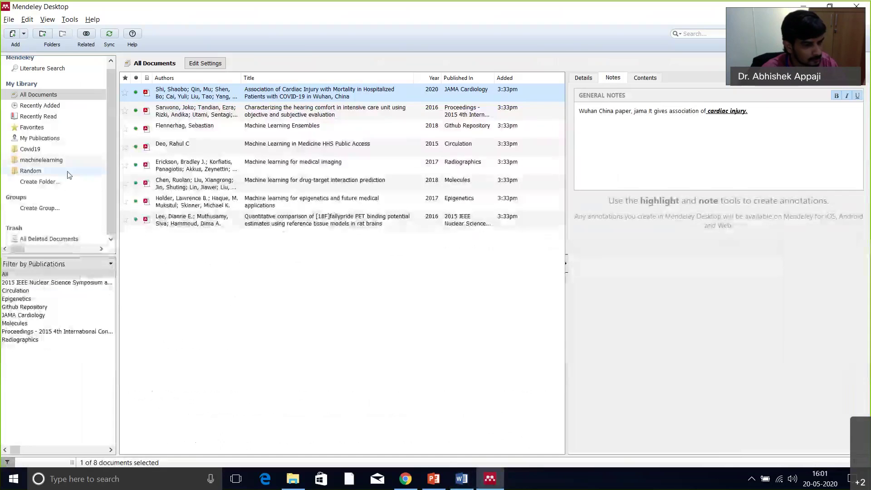
- Deselect the documents in the library and bring Chrome with the Springer PDF forward
{"action": "left_click", "coordinate": [253, 317]}
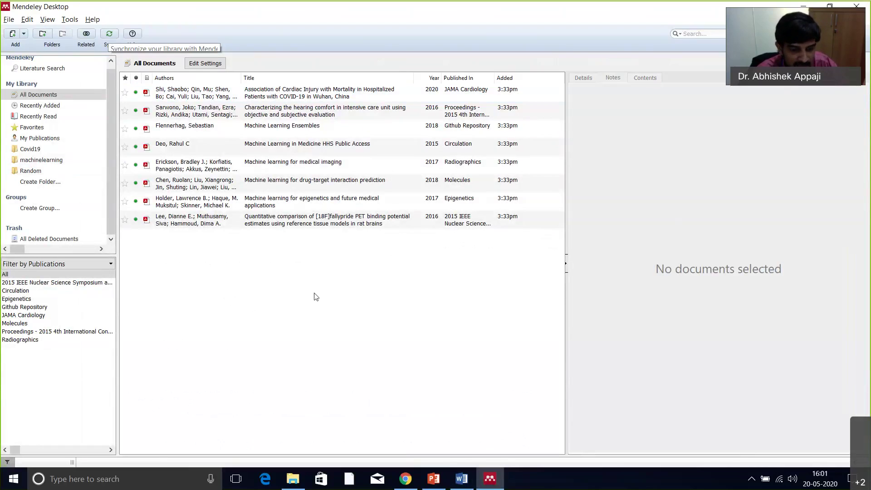
{"action": "mouse_move", "coordinate": [411, 478]}
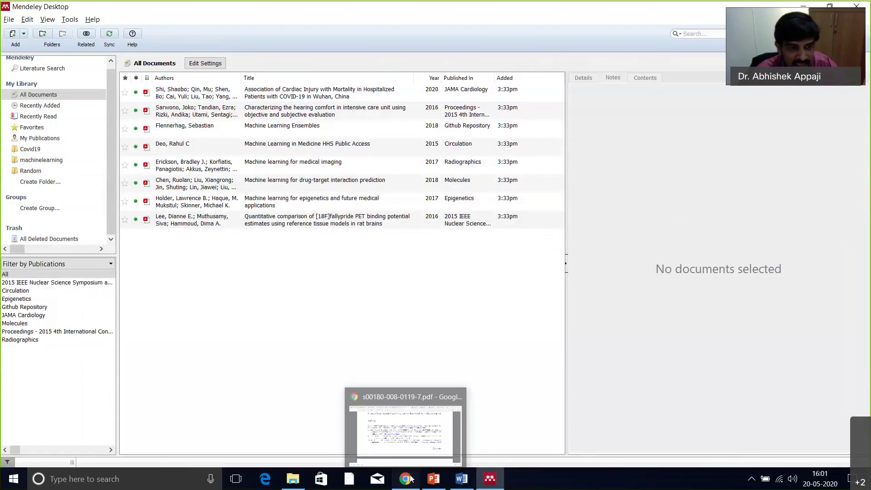
{"action": "left_click", "coordinate": [411, 478]}
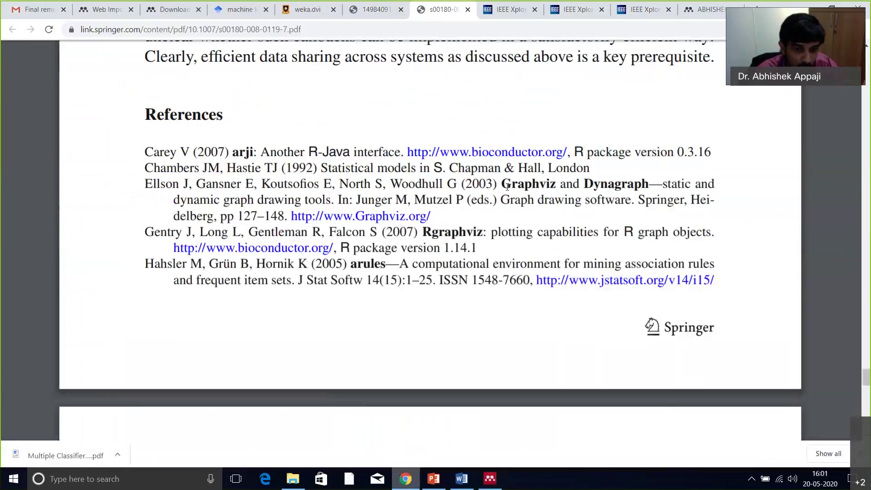
- Sign in to Mendeley Web, view the empty online library, and dismiss the welcome and tip pop-ups
{"action": "left_click", "coordinate": [96, 11]}
{"action": "left_click", "coordinate": [172, 9]}
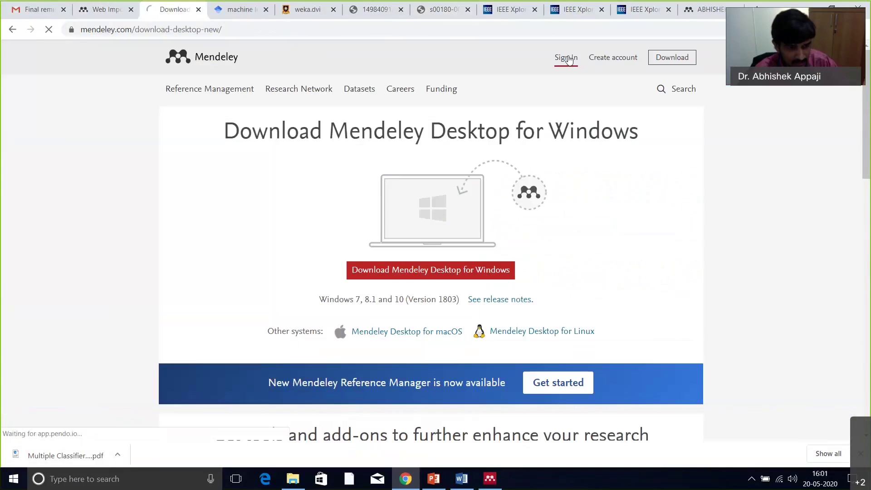
{"action": "left_click", "coordinate": [567, 58]}
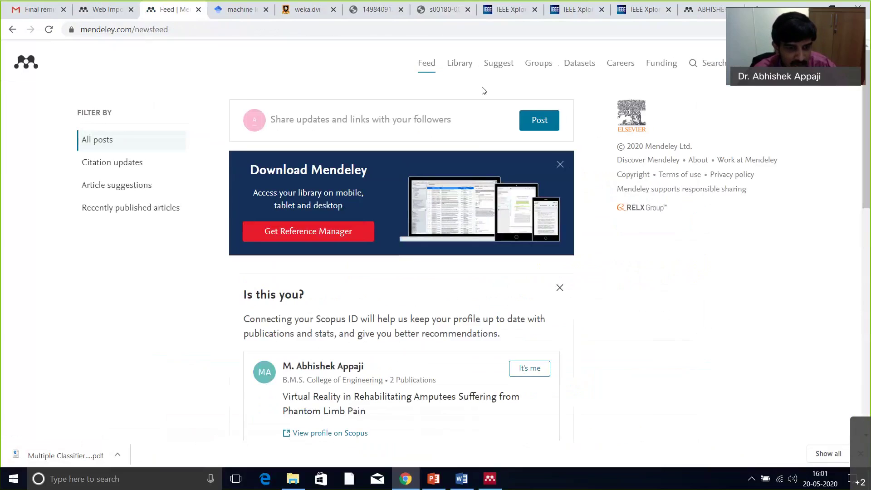
{"action": "left_click", "coordinate": [463, 66]}
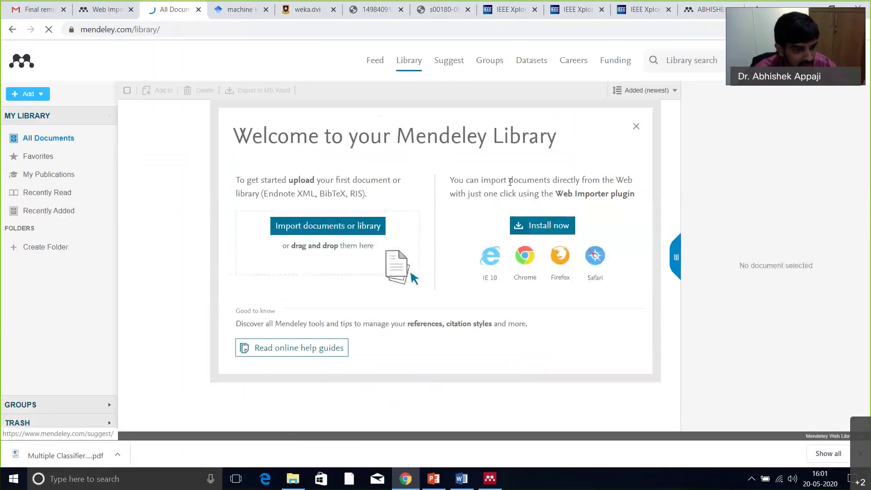
{"action": "left_click", "coordinate": [636, 127]}
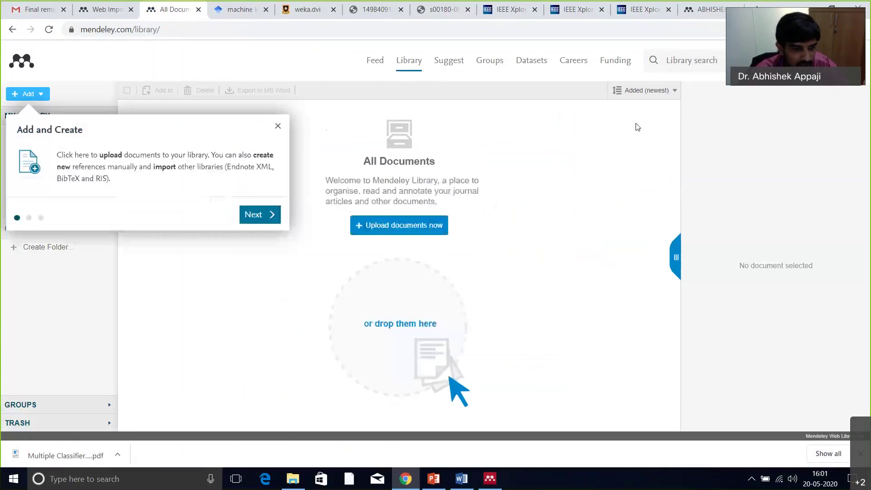
{"action": "left_click", "coordinate": [278, 126]}
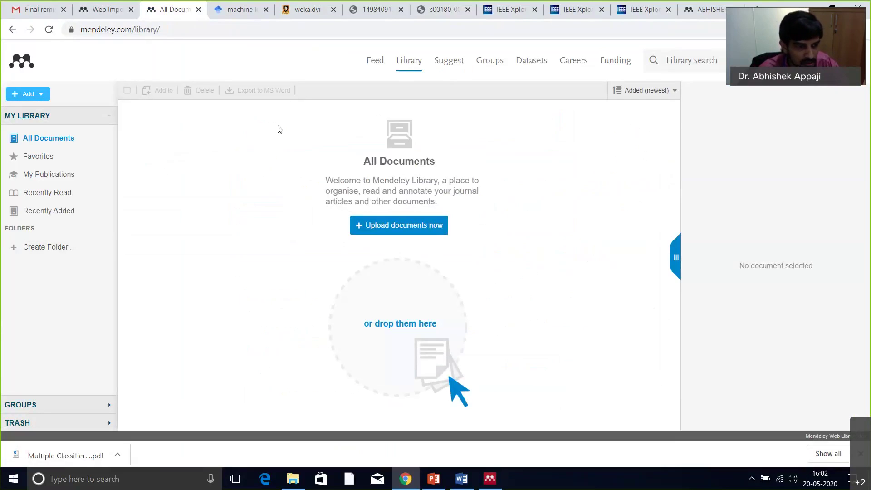
{"action": "key", "text": "alt+Tab"}
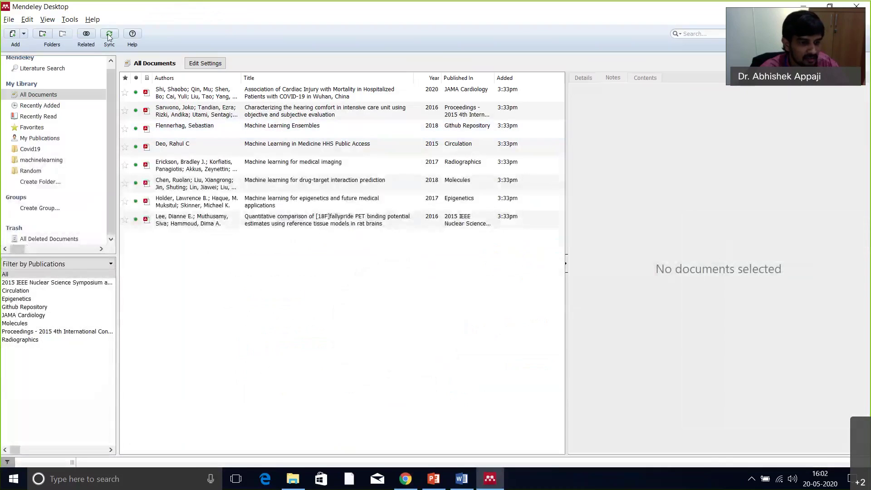
- Sync the desktop library so its eight documents begin uploading to the online account
{"action": "left_click", "coordinate": [109, 34]}
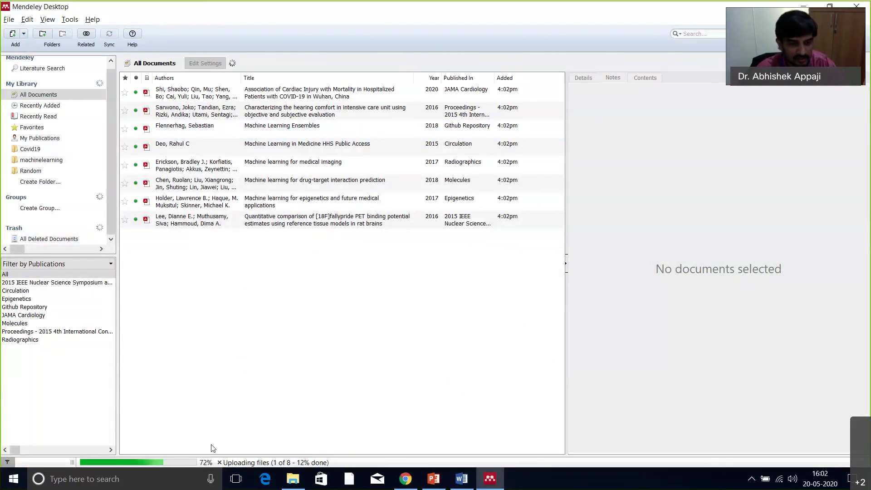
{"action": "key", "text": "alt+Tab"}
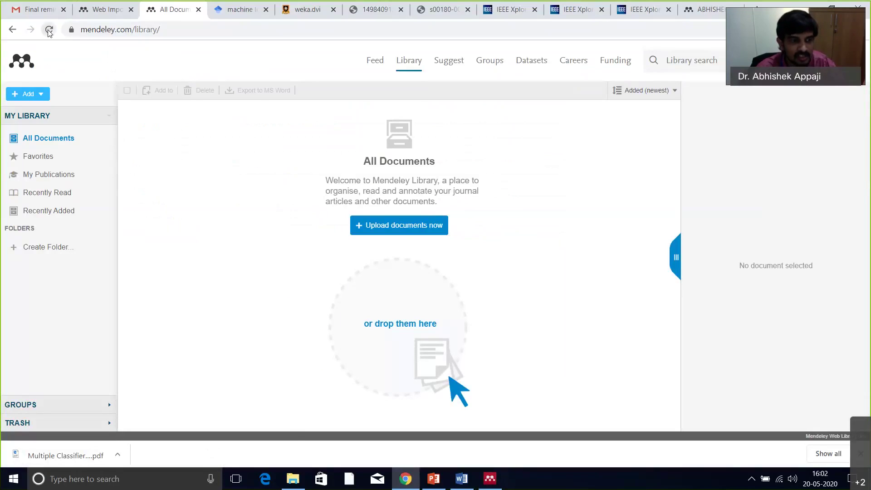
- Reload mendeley.com/library to show the eight synced references and three folders
{"action": "left_click", "coordinate": [49, 30]}
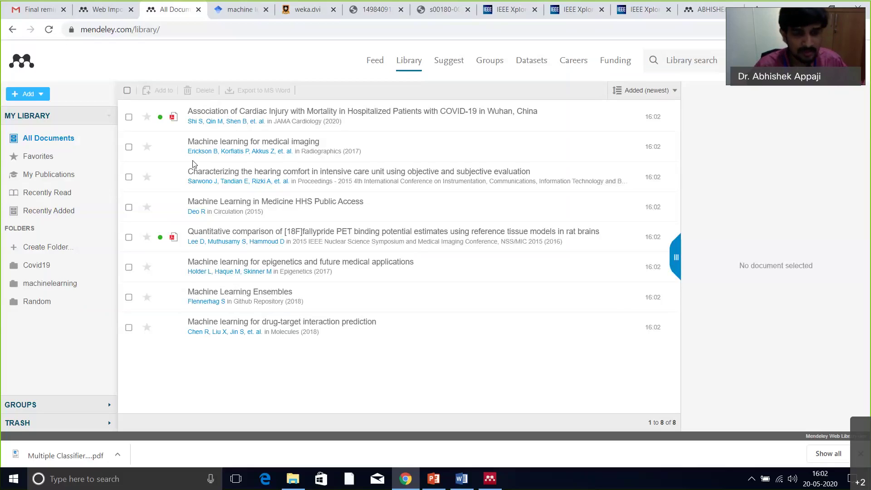
{"action": "key", "text": "alt+Tab"}
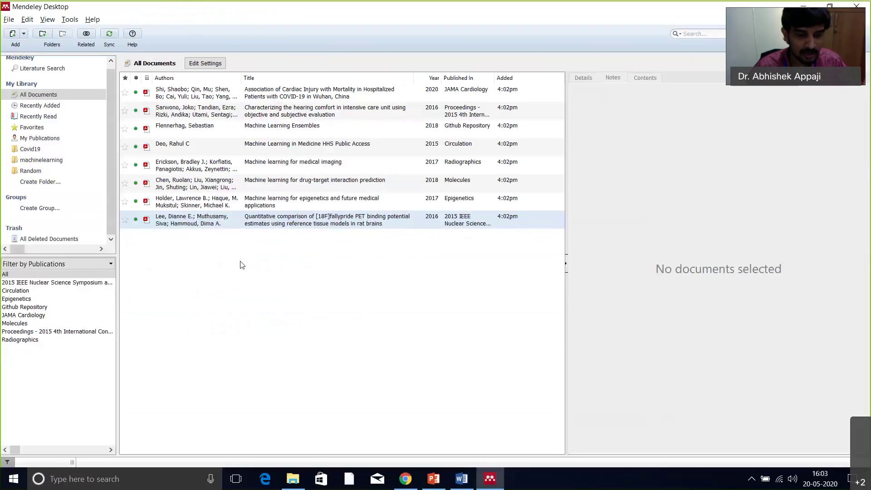
{"action": "left_click", "coordinate": [461, 479]}
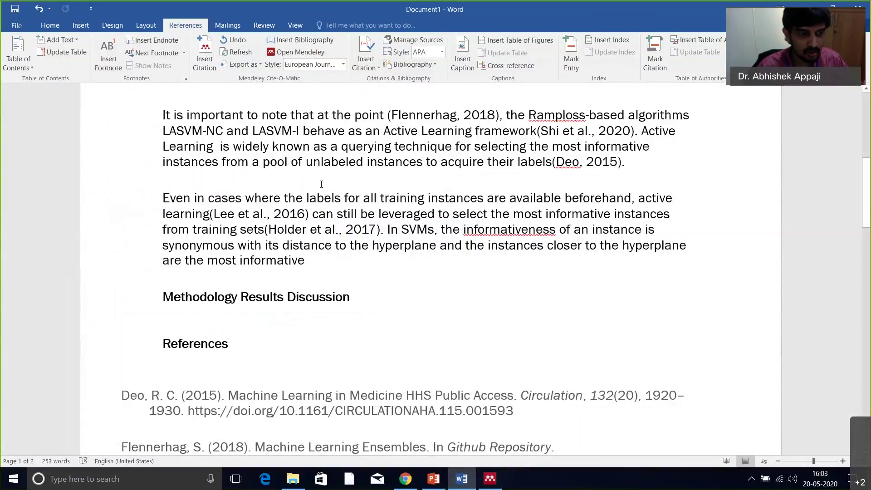
{"action": "key", "text": "alt+Tab"}
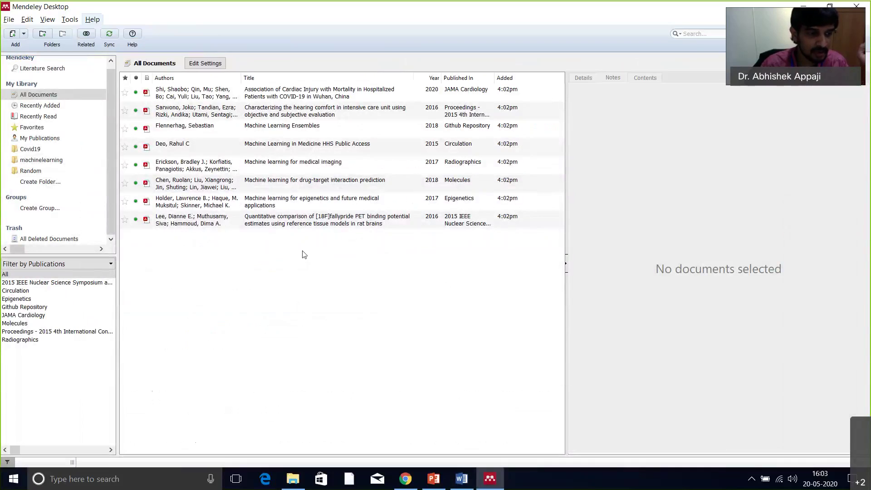
- Choose Install Web Importer from the Tools menu, then go to the Google Scholar tab
{"action": "left_click", "coordinate": [69, 19]}
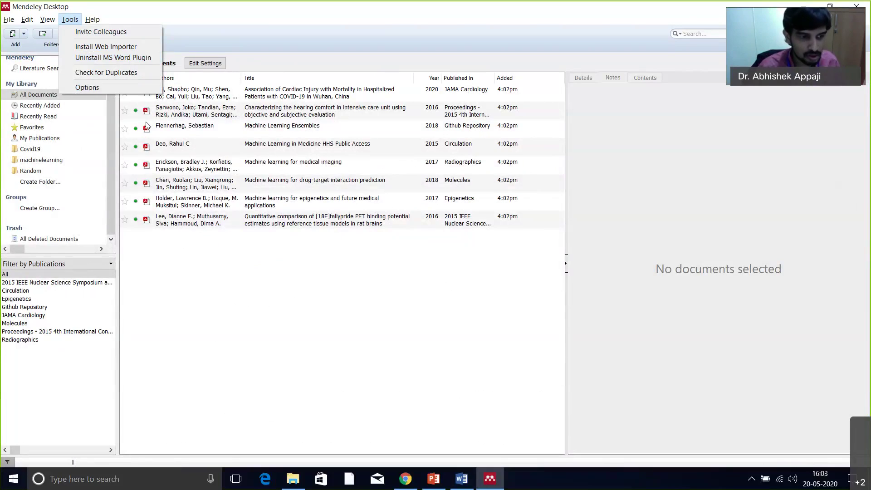
{"action": "left_click", "coordinate": [118, 47]}
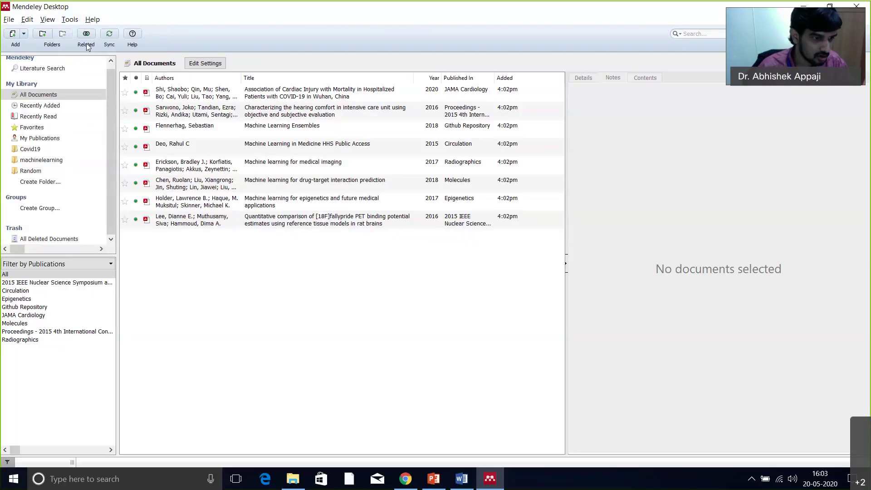
{"action": "left_click", "coordinate": [70, 22]}
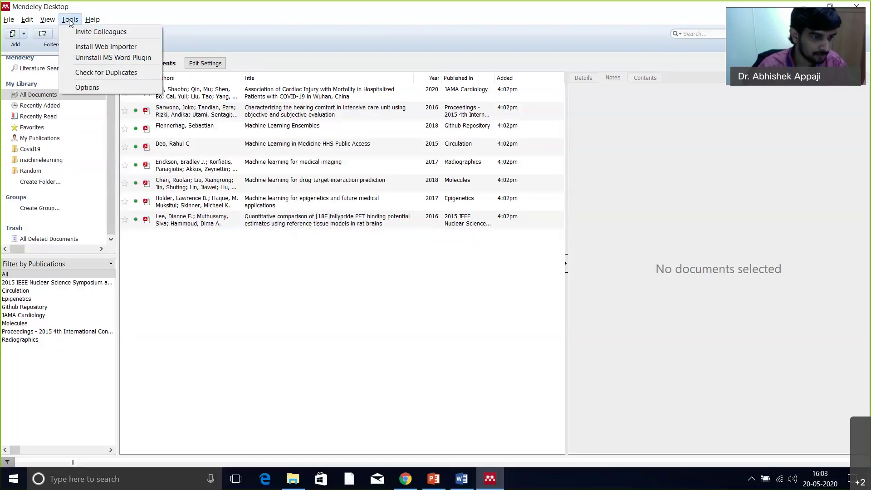
{"action": "left_click", "coordinate": [77, 47]}
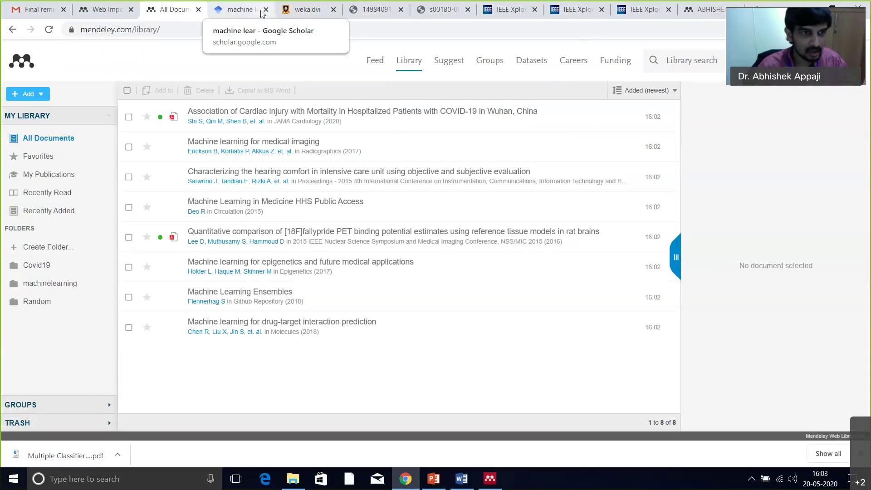
{"action": "left_click", "coordinate": [262, 12]}
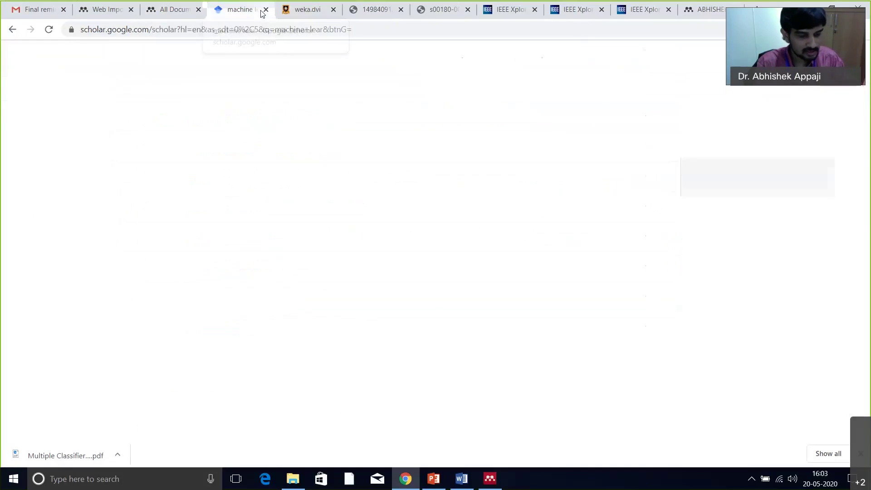
- Search the web for 'install web impor' and open Mendeley's Web Importer guide result
{"action": "left_click", "coordinate": [236, 23]}
{"action": "type", "text": "install web importer mendeley"}
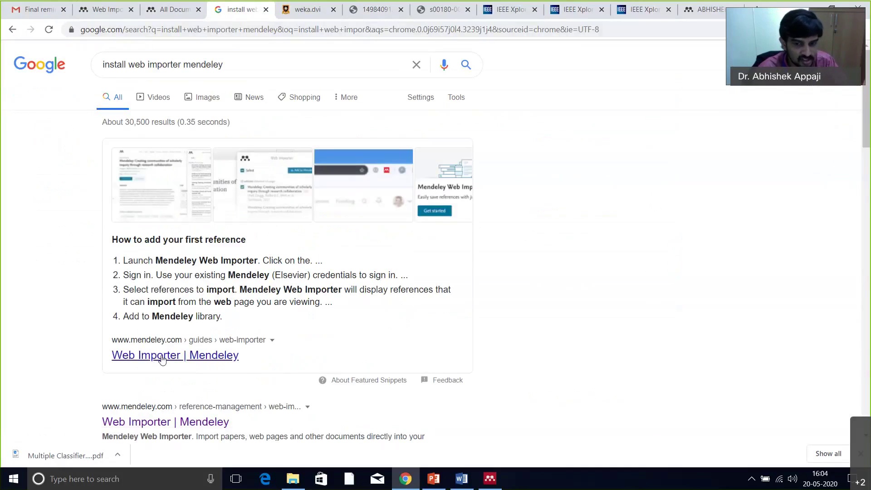
{"action": "left_click", "coordinate": [162, 358]}
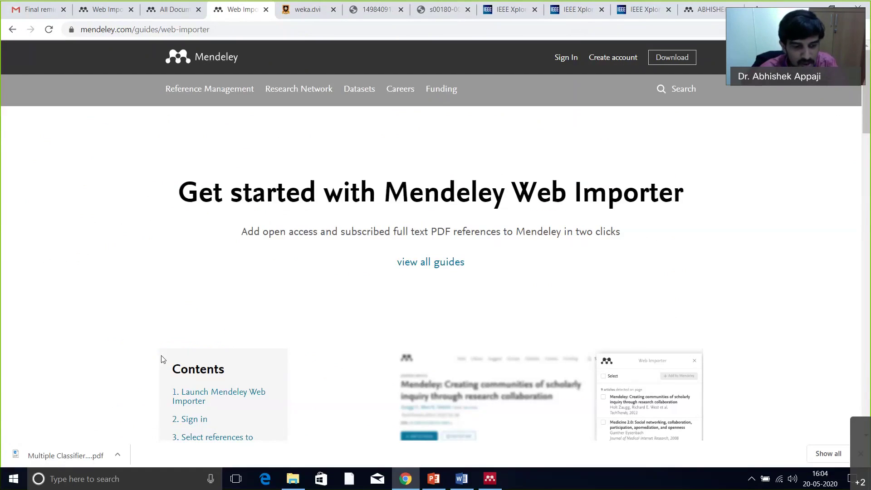
- Scroll through the Web Importer guide and follow its Chrome link
{"action": "scroll", "coordinate": [163, 359], "scroll_direction": "down", "scroll_amount": 2}
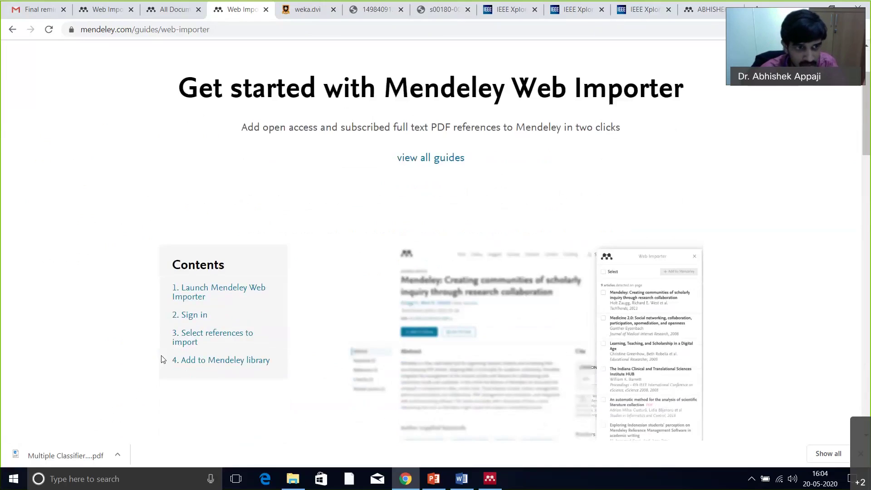
{"action": "scroll", "coordinate": [163, 359], "scroll_direction": "down", "scroll_amount": 2}
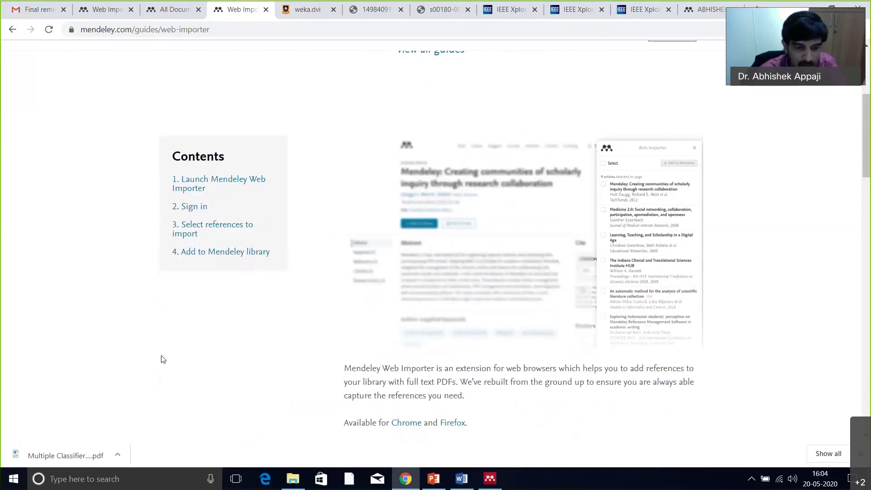
{"action": "scroll", "coordinate": [162, 360], "scroll_direction": "down", "scroll_amount": 1}
{"action": "scroll", "coordinate": [163, 359], "scroll_direction": "up", "scroll_amount": 5}
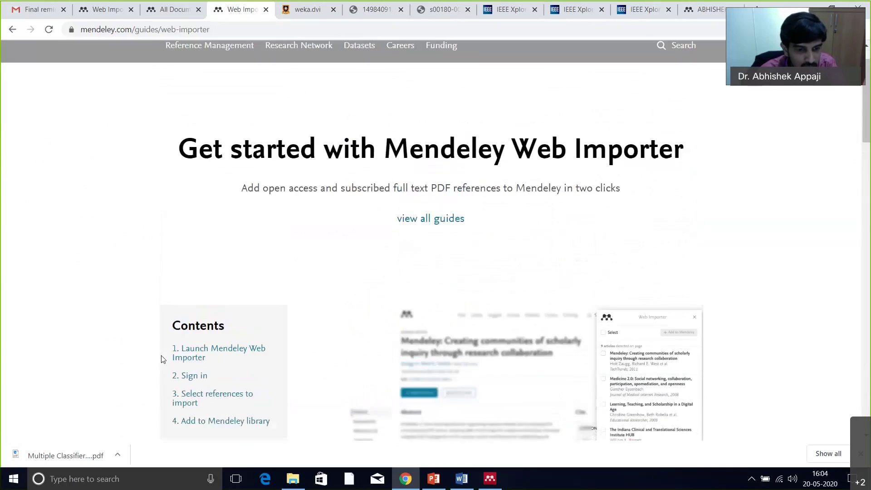
{"action": "scroll", "coordinate": [163, 360], "scroll_direction": "down", "scroll_amount": 5}
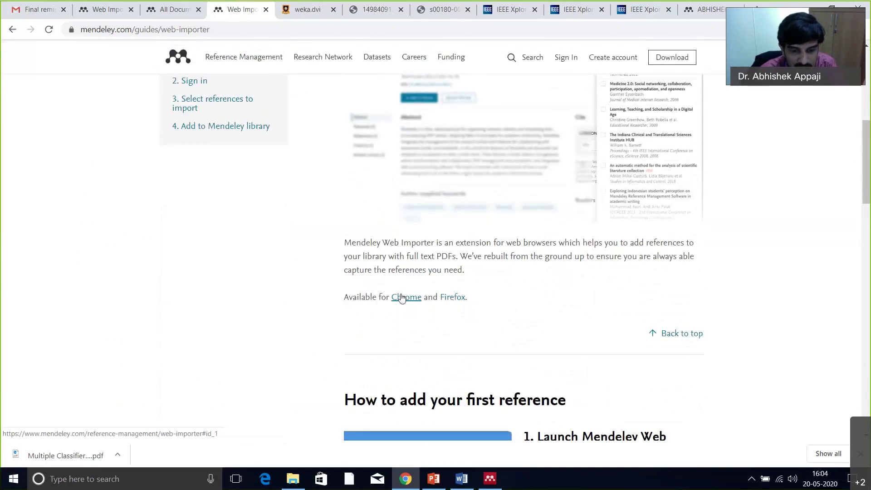
{"action": "scroll", "coordinate": [401, 297], "scroll_direction": "down", "scroll_amount": 4}
{"action": "scroll", "coordinate": [402, 295], "scroll_direction": "up", "scroll_amount": 6}
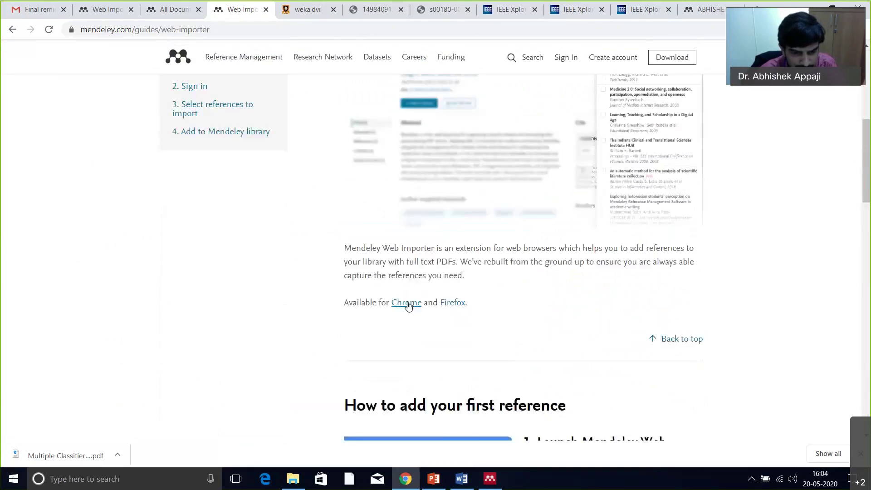
{"action": "left_click", "coordinate": [407, 303]}
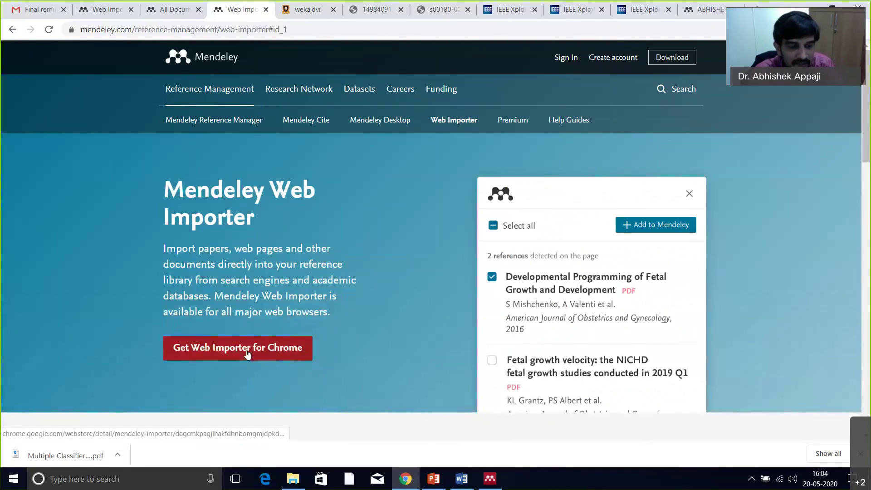
- Add Mendeley Web Importer to Chrome from its Chrome Web Store listing
{"action": "left_click", "coordinate": [247, 354]}
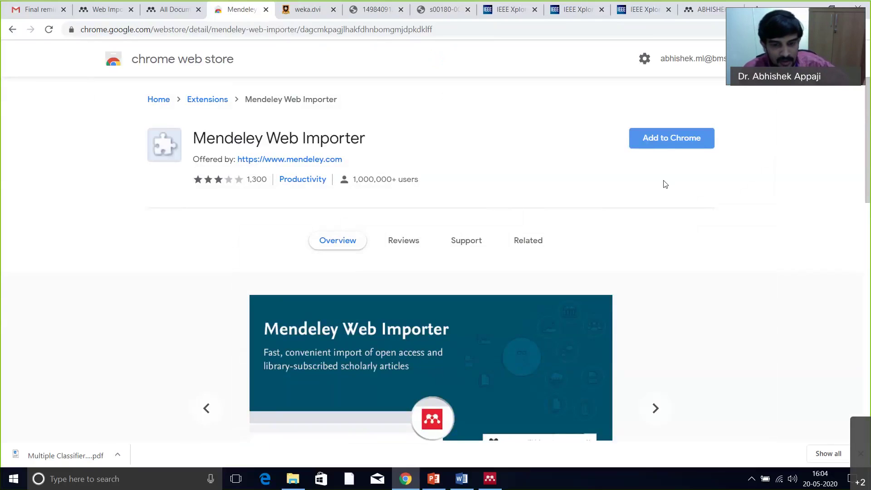
{"action": "left_click", "coordinate": [663, 138]}
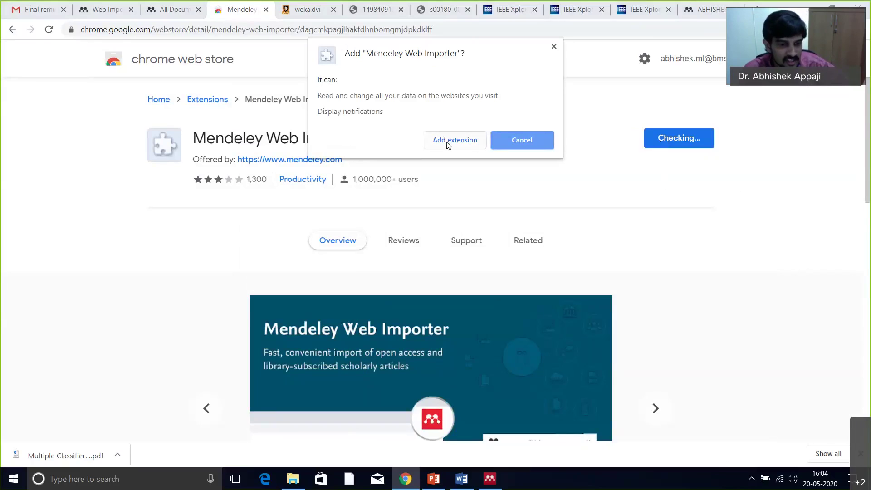
{"action": "left_click", "coordinate": [455, 140]}
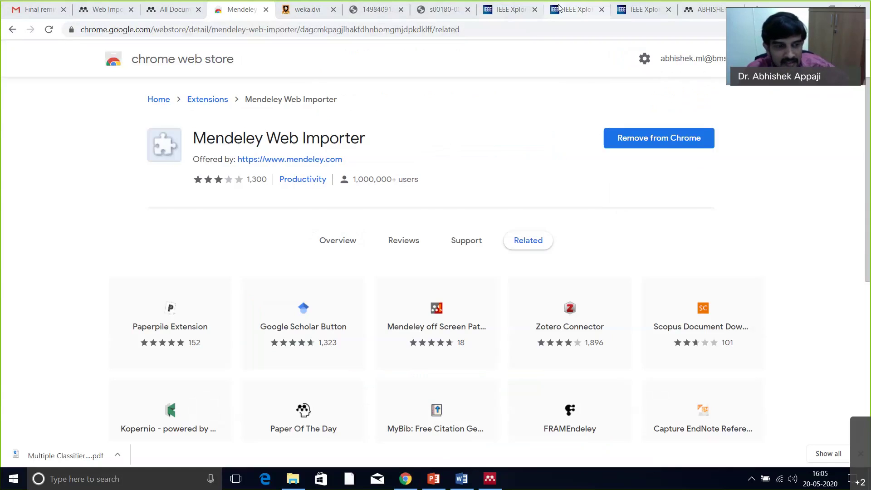
{"action": "left_click", "coordinate": [559, 8]}
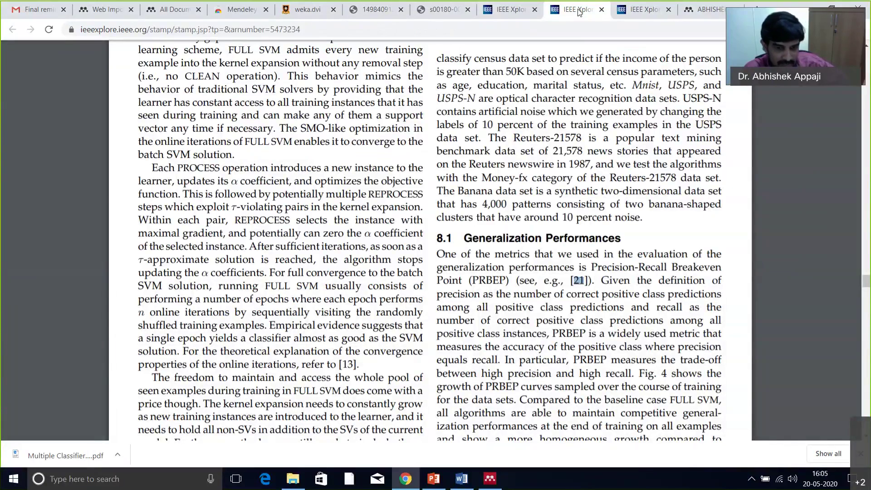
- Open the Nonconvex Online Support Vector Machines article and its Mendeley Web Importer panel
{"action": "key", "text": "ctrl+shift+Tab"}
{"action": "left_click", "coordinate": [349, 253]}
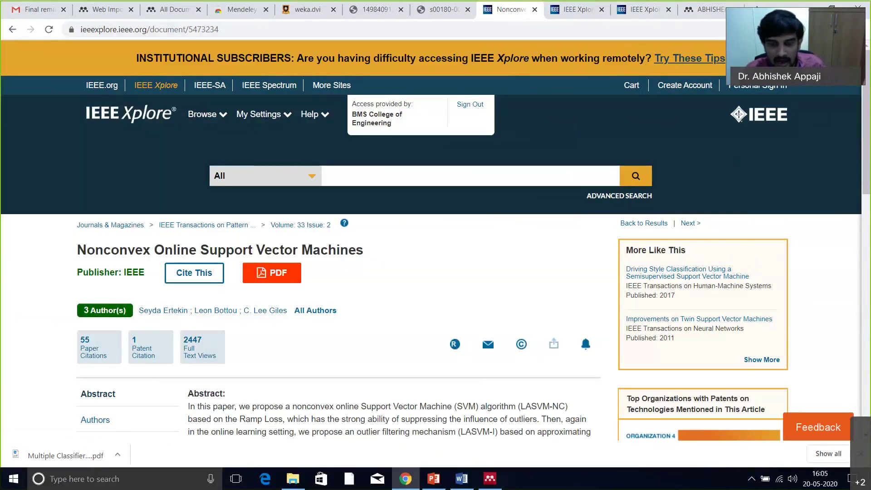
{"action": "left_click", "coordinate": [758, 29]}
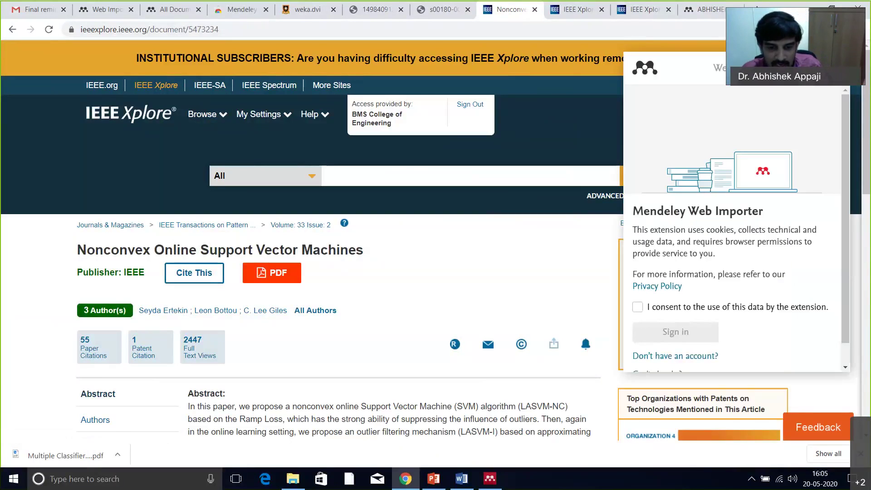
- Try to tick the Web Importer's data consent box, then move to the neural decoder PDF
{"action": "scroll", "coordinate": [707, 253], "scroll_direction": "down", "scroll_amount": 1}
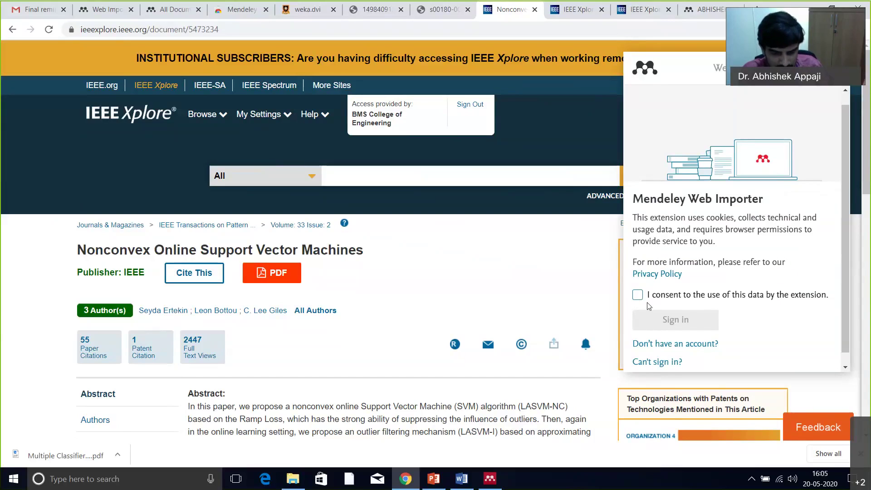
{"action": "scroll", "coordinate": [638, 283], "scroll_direction": "down", "scroll_amount": 1}
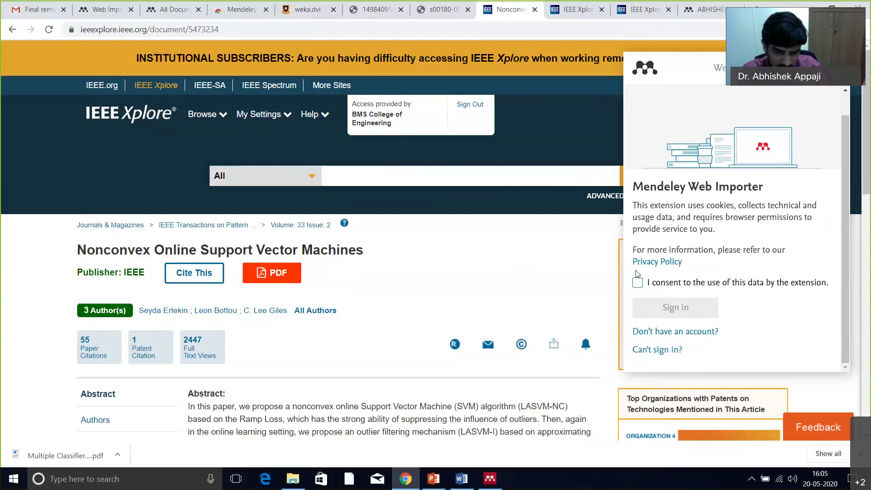
{"action": "double_click", "coordinate": [638, 285]}
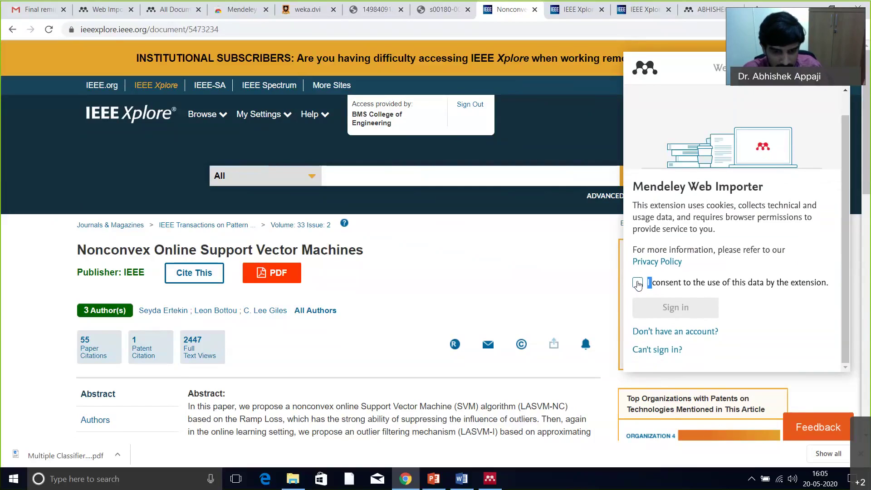
{"action": "left_click", "coordinate": [638, 285]}
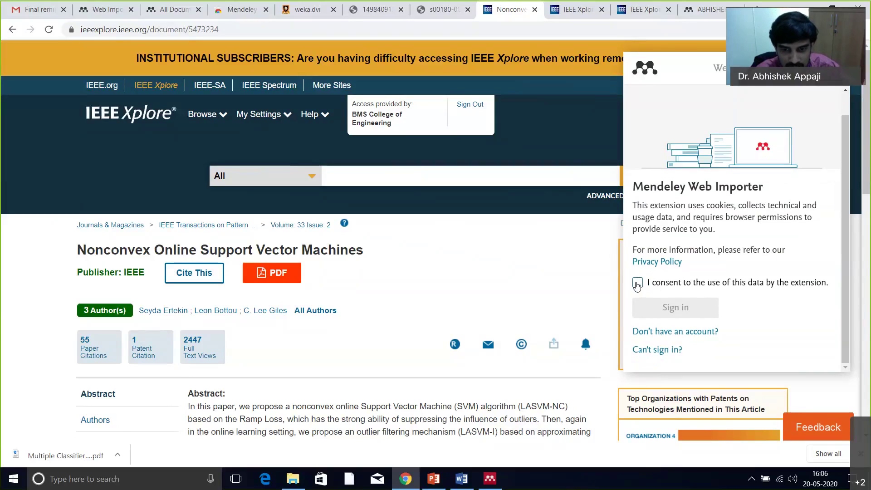
{"action": "left_click", "coordinate": [638, 284]}
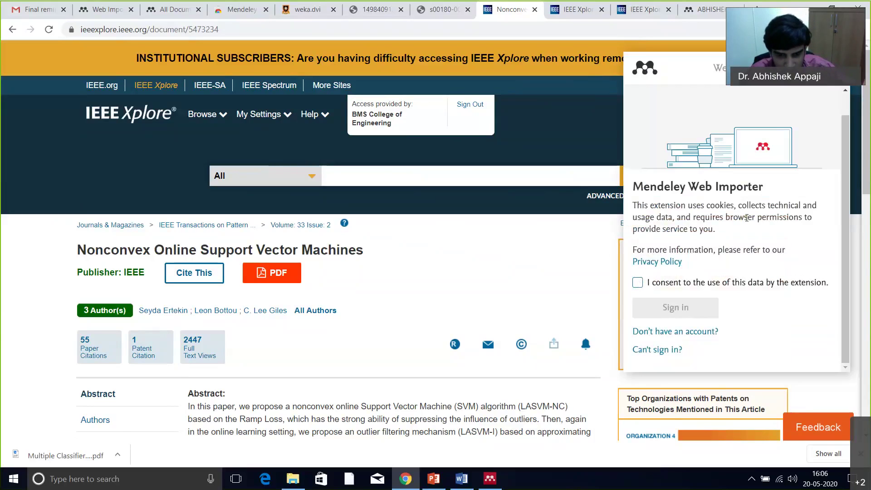
{"action": "scroll", "coordinate": [746, 217], "scroll_direction": "down", "scroll_amount": 3}
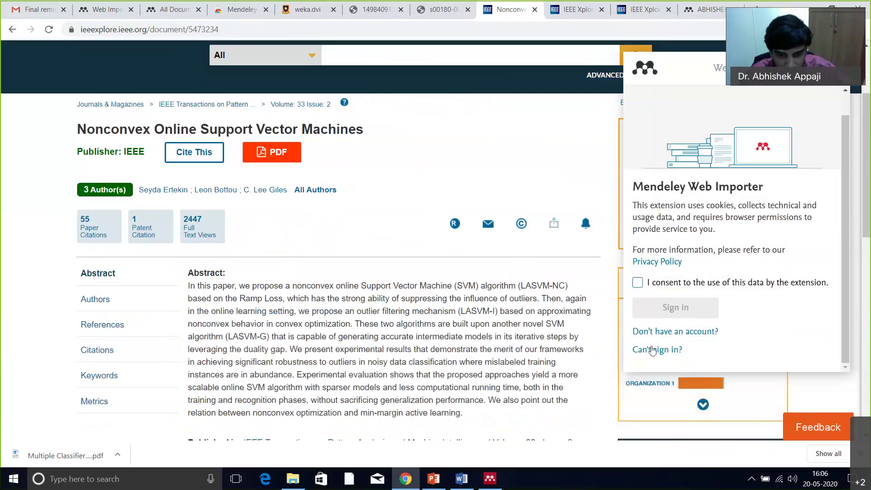
{"action": "double_click", "coordinate": [637, 283]}
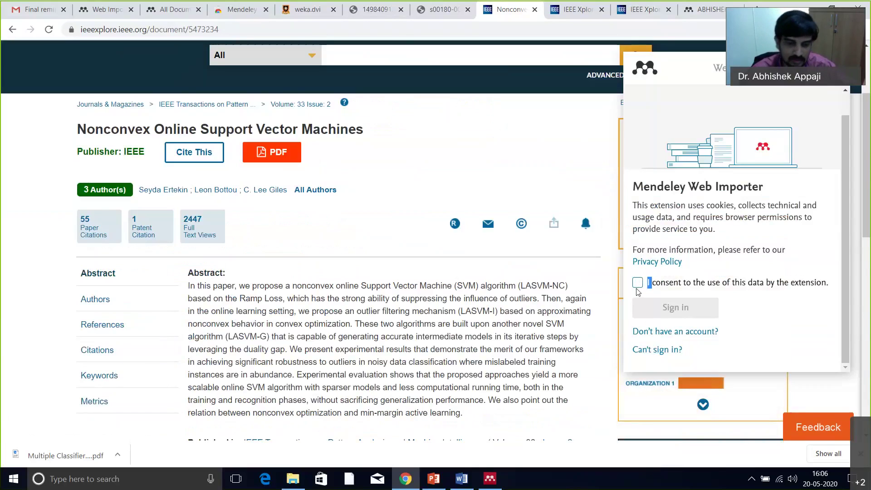
{"action": "left_click", "coordinate": [634, 291]}
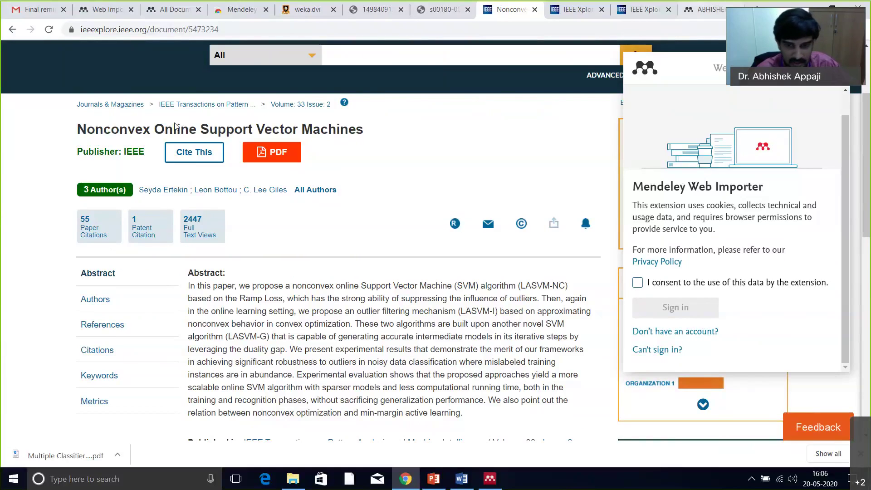
{"action": "key", "text": "ctrl+Tab"}
{"action": "key", "text": "ctrl+Tab"}
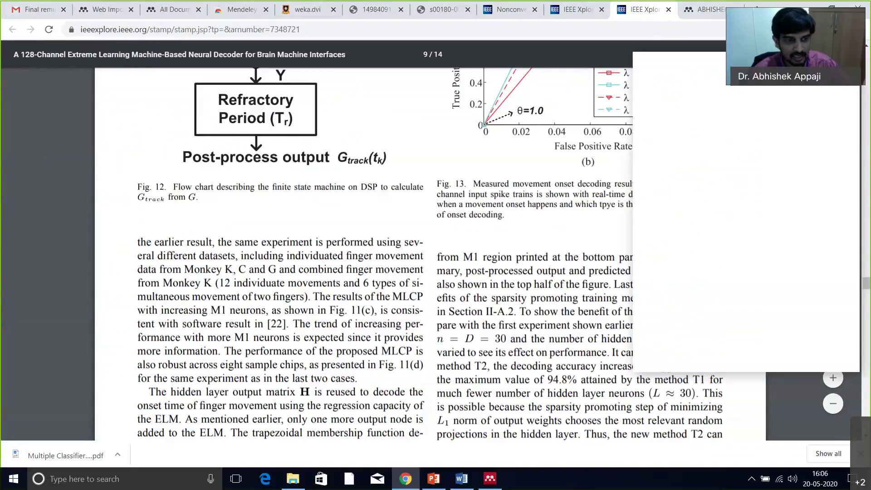
- From the neural decoder PDF in IEEE Xplore, accept the Mendeley Web Importer's data consent and begin signing in
{"action": "left_click", "coordinate": [685, 332]}
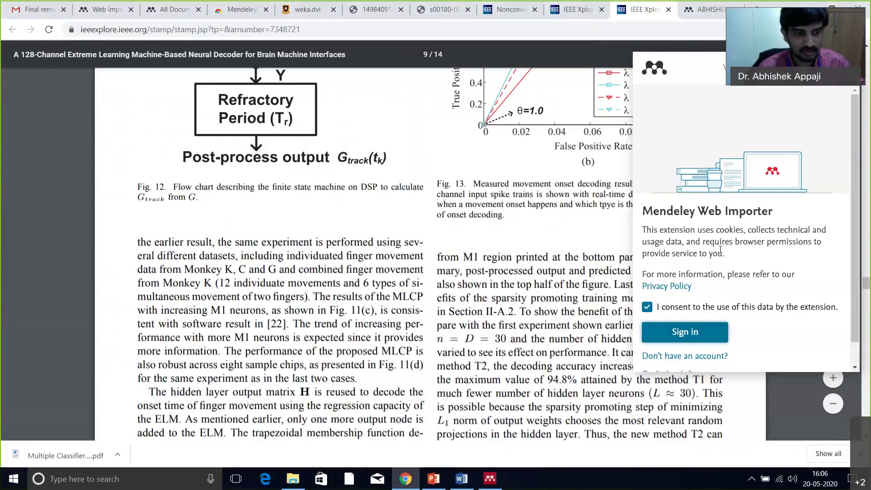
{"action": "left_click", "coordinate": [686, 332]}
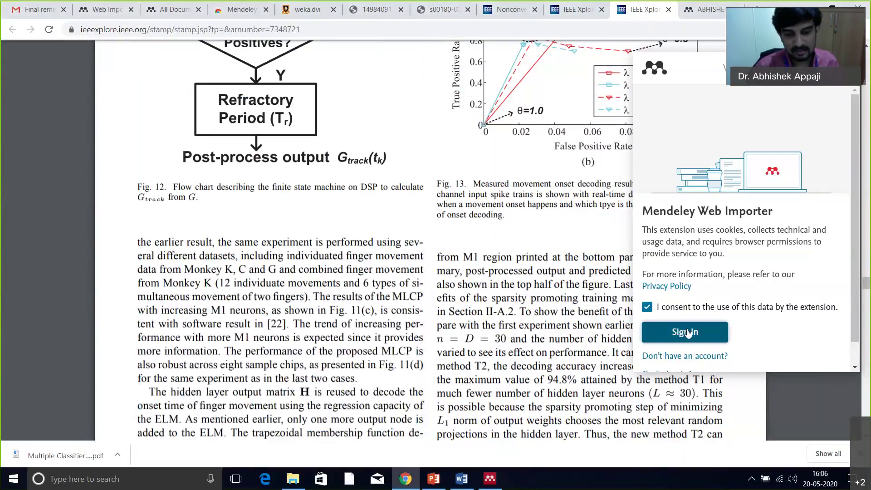
{"action": "left_click", "coordinate": [688, 332]}
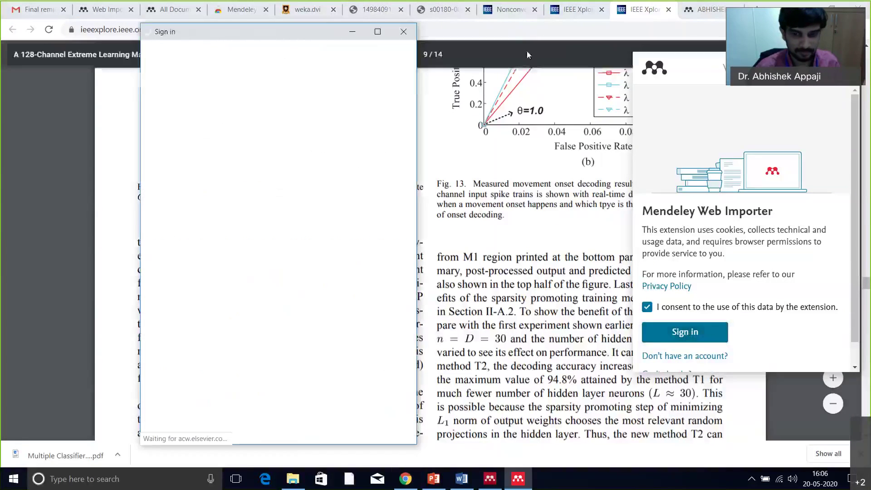
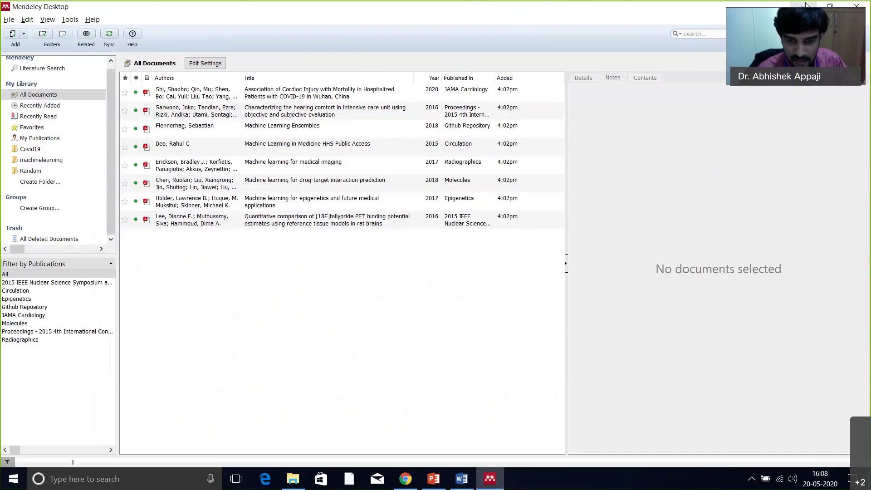
- Minimize Mendeley Desktop and bring up the web library's All Documents tab in Chrome
{"action": "left_click", "coordinate": [806, 6]}
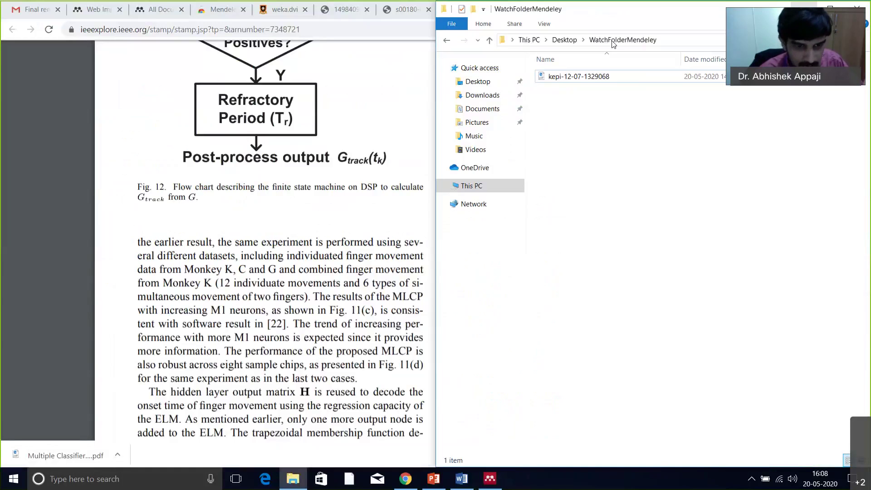
{"action": "left_click", "coordinate": [363, 136]}
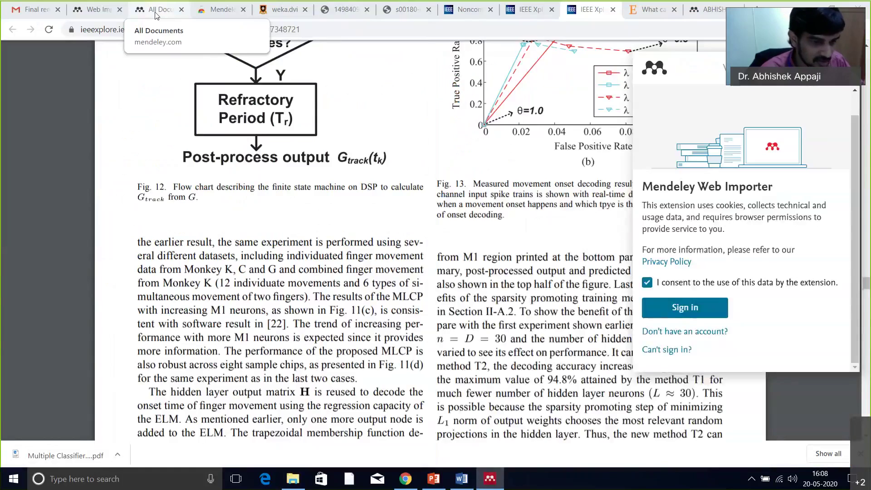
{"action": "left_click", "coordinate": [155, 13]}
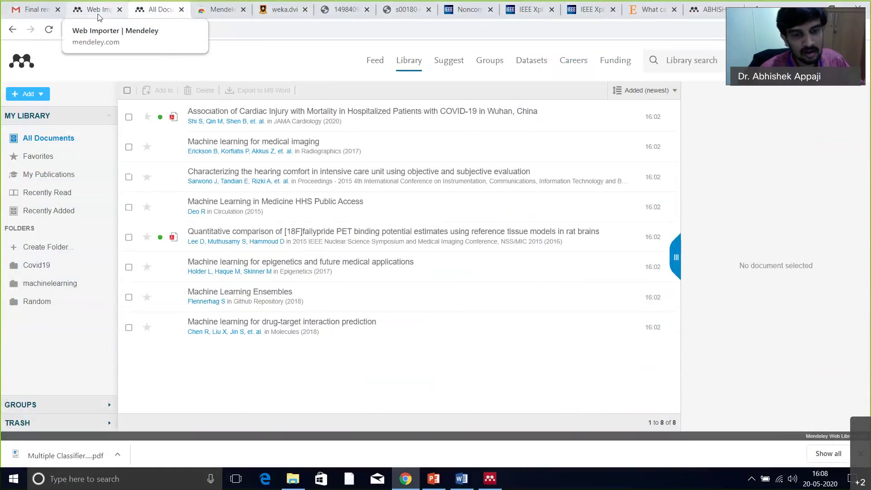
- Open the Mendeley Data datasets page, then start a new tab searching for 'google data'
{"action": "left_click", "coordinate": [532, 61]}
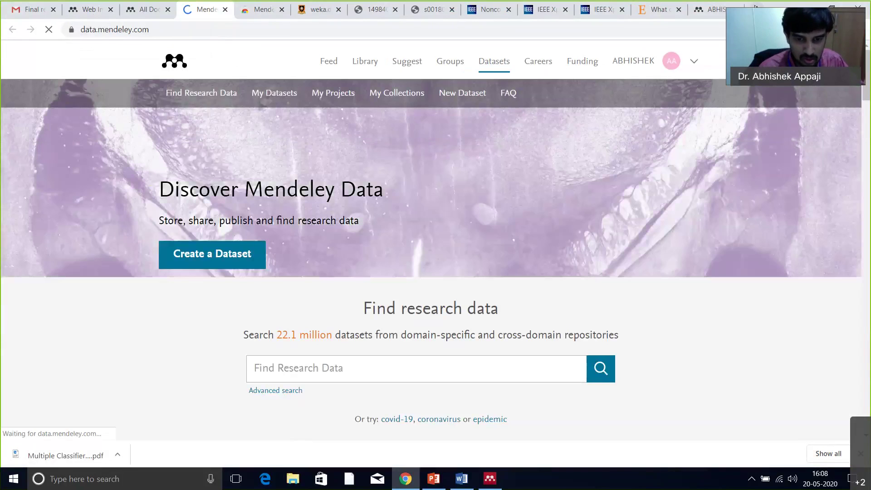
{"action": "left_click", "coordinate": [756, 7]}
{"action": "type", "text": "google data"}
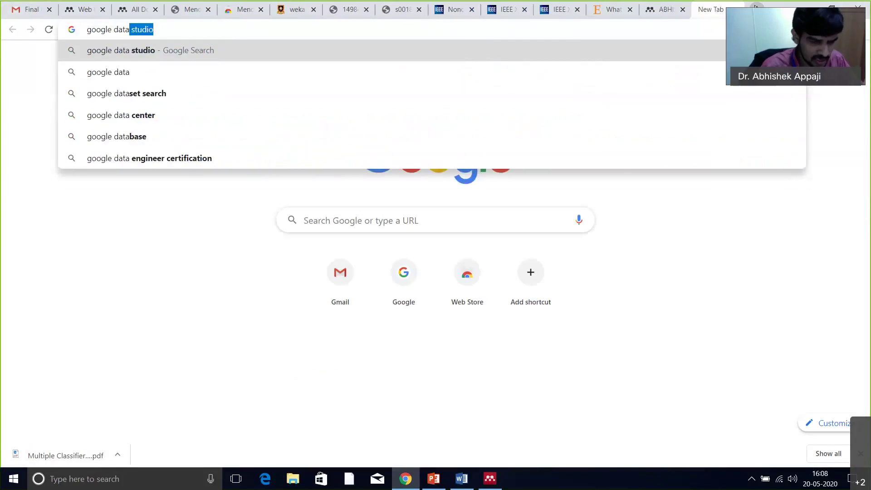
- Use Google Dataset Search to find coronavirus covid-19 datasets, then return to Mendeley Data
{"action": "key", "text": "BackSpace"}
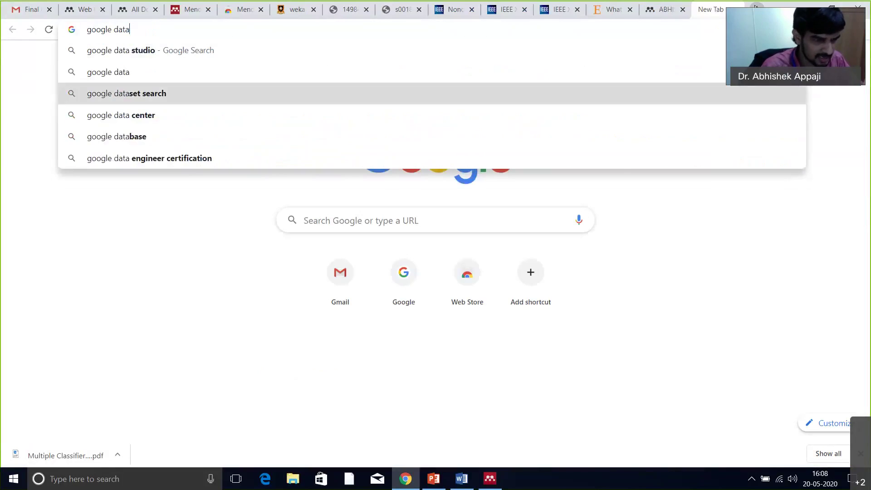
{"action": "key", "text": "Return"}
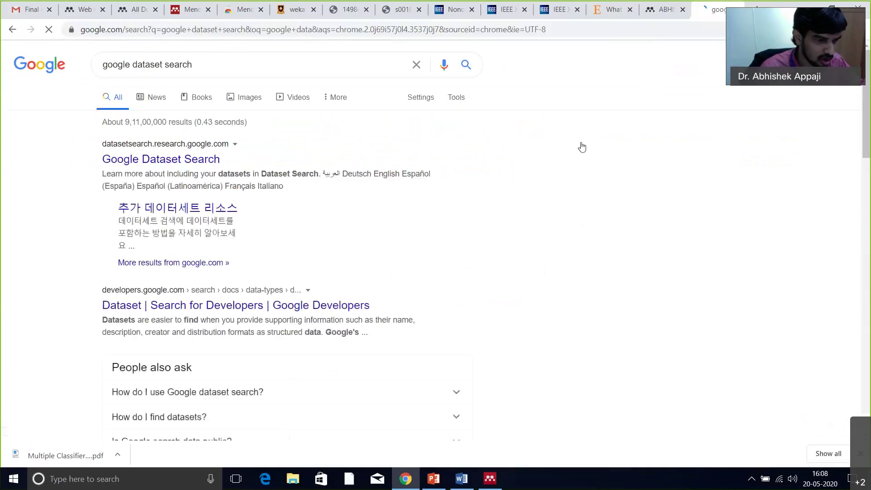
{"action": "left_click", "coordinate": [165, 158]}
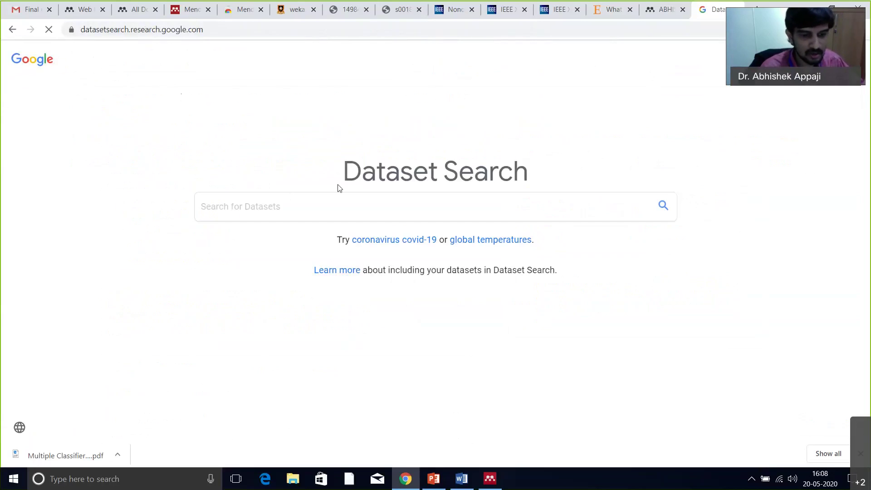
{"action": "left_click", "coordinate": [418, 241]}
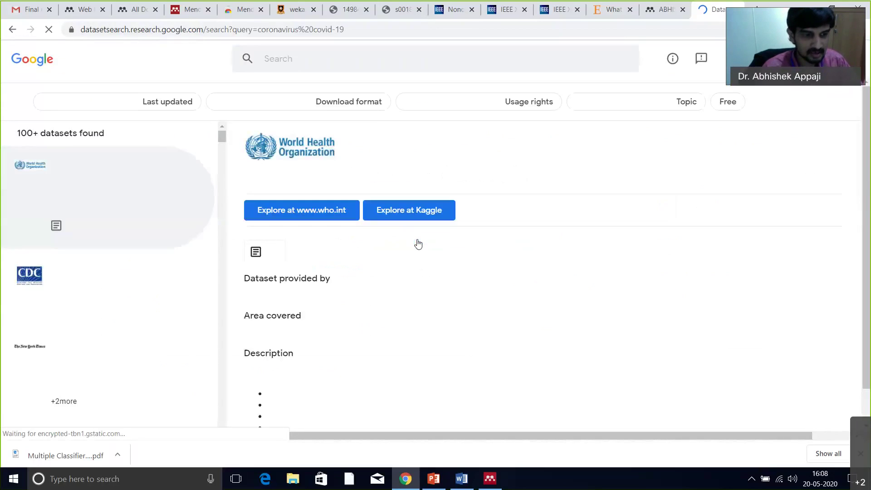
{"action": "left_click", "coordinate": [188, 12]}
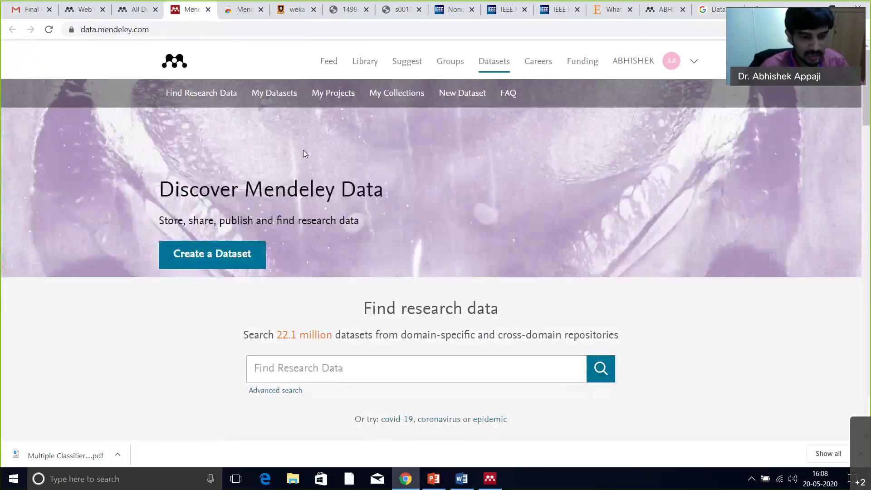
- Search Mendeley Data's research data for covid19
{"action": "scroll", "coordinate": [372, 349], "scroll_direction": "down", "scroll_amount": 1}
{"action": "left_click", "coordinate": [366, 346]}
{"action": "type", "text": "covid19"}
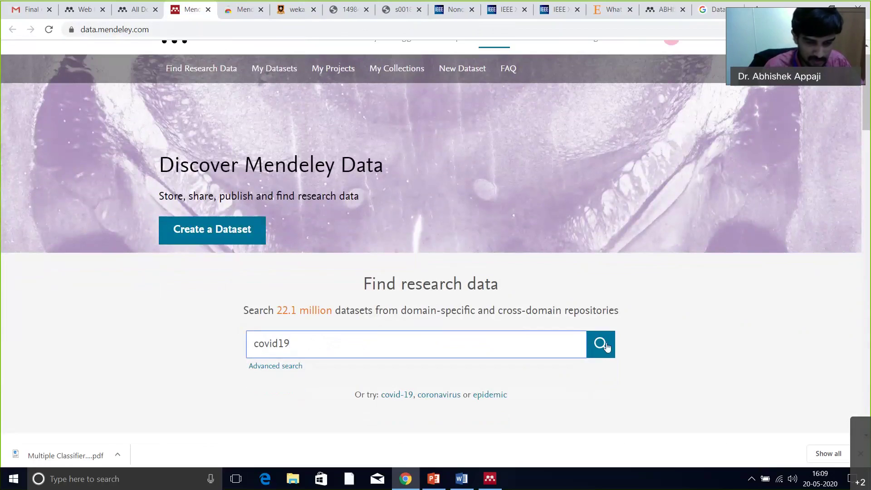
{"action": "left_click", "coordinate": [597, 349]}
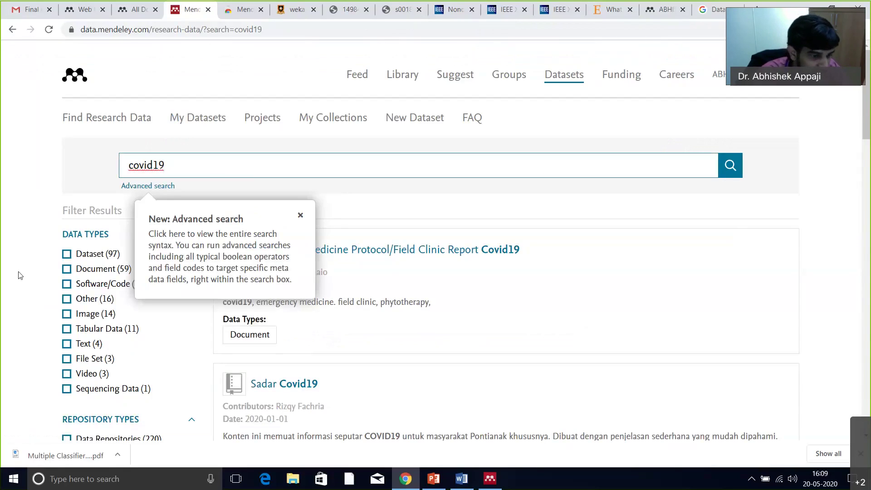
- Browse through the 220 covid19 repository results
{"action": "scroll", "coordinate": [20, 275], "scroll_direction": "down", "scroll_amount": 3}
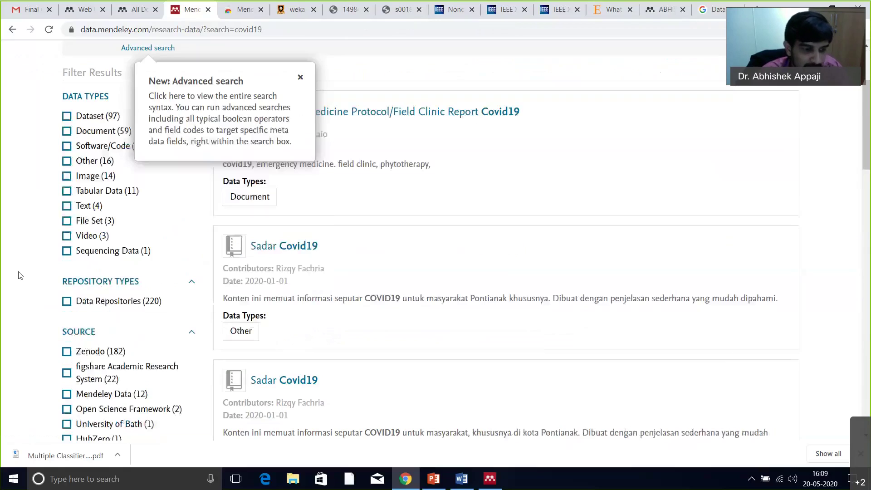
{"action": "left_click", "coordinate": [63, 301]}
{"action": "scroll", "coordinate": [71, 341], "scroll_direction": "down", "scroll_amount": 3}
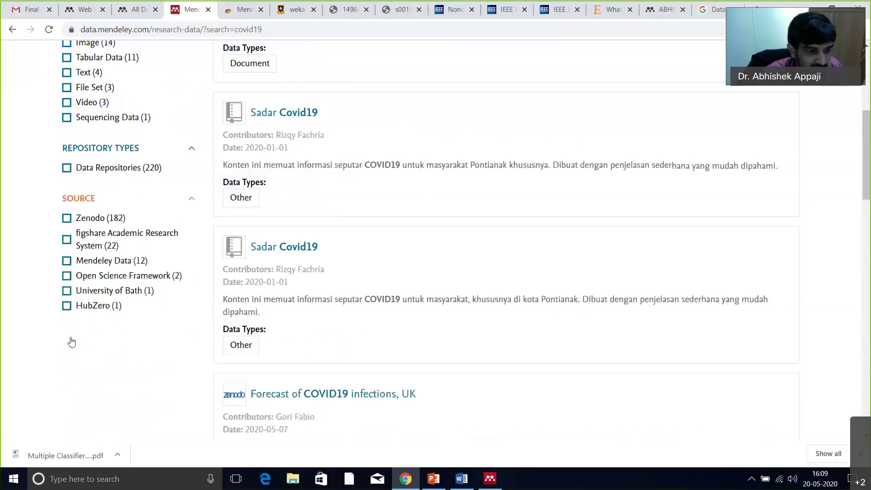
{"action": "scroll", "coordinate": [71, 341], "scroll_direction": "up", "scroll_amount": 6}
- Replace the query with the wildcard * and search all research data
{"action": "double_click", "coordinate": [185, 163]}
{"action": "type", "text": "="}
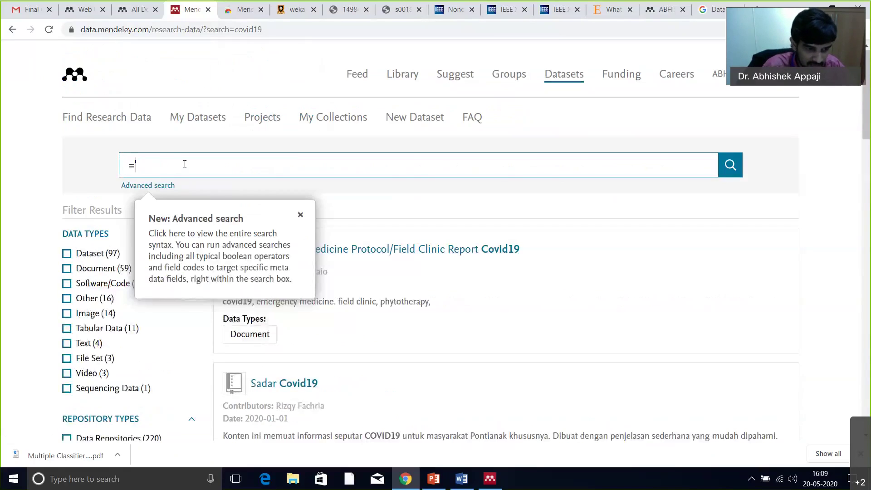
{"action": "key", "text": "BackSpace"}
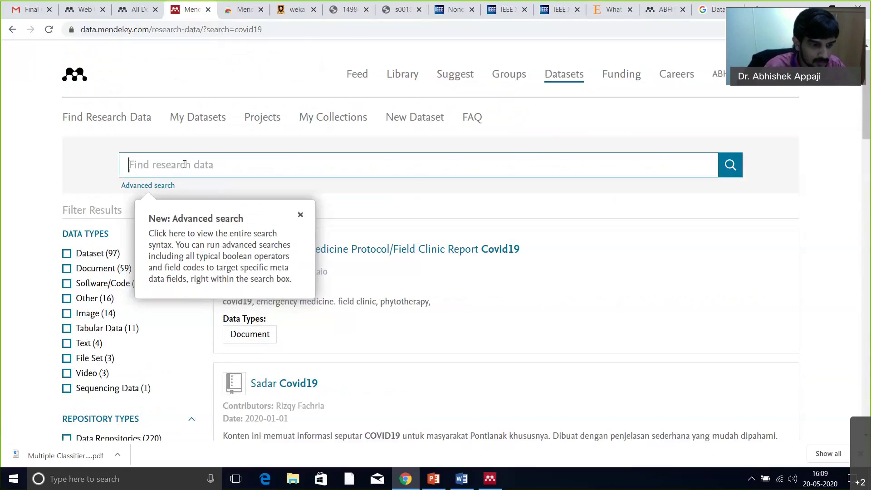
{"action": "type", "text": "*"}
{"action": "key", "text": "Return"}
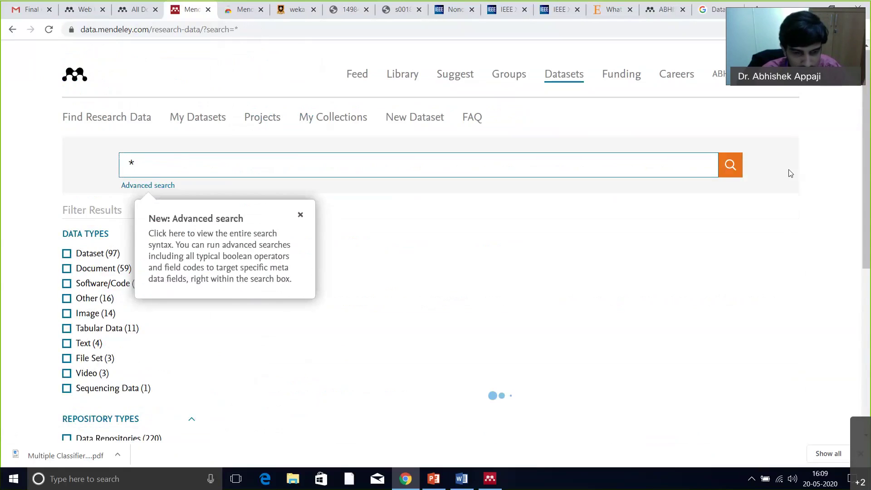
- Close the advanced search tip, review the 22,139,679 wildcard results and filters, then go to Funding
{"action": "left_click", "coordinate": [299, 215]}
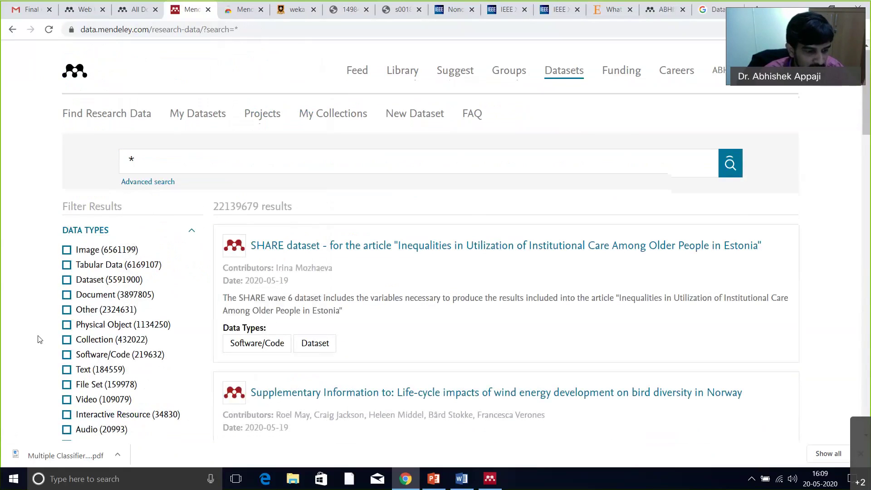
{"action": "scroll", "coordinate": [38, 339], "scroll_direction": "down", "scroll_amount": 2}
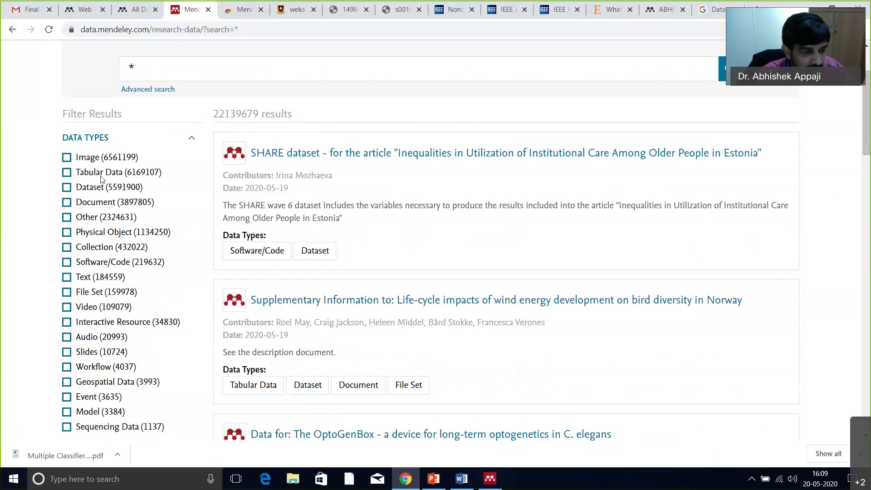
{"action": "scroll", "coordinate": [104, 217], "scroll_direction": "down", "scroll_amount": 1}
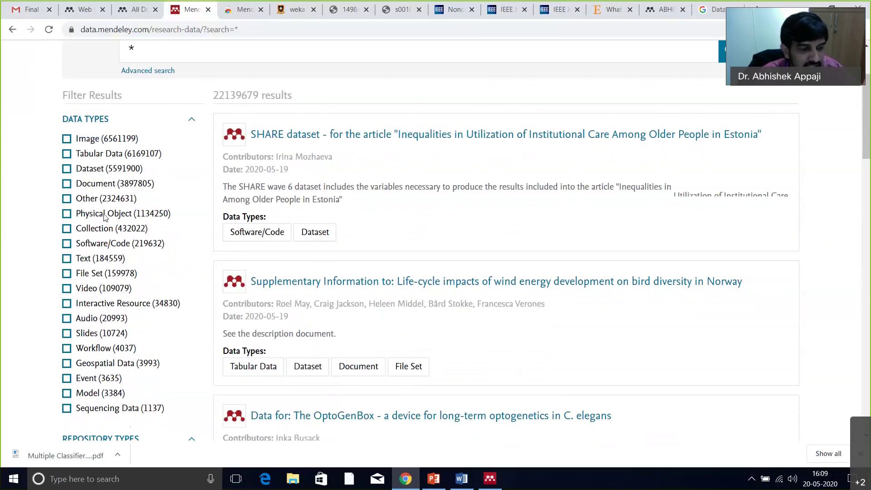
{"action": "scroll", "coordinate": [105, 217], "scroll_direction": "down", "scroll_amount": 3}
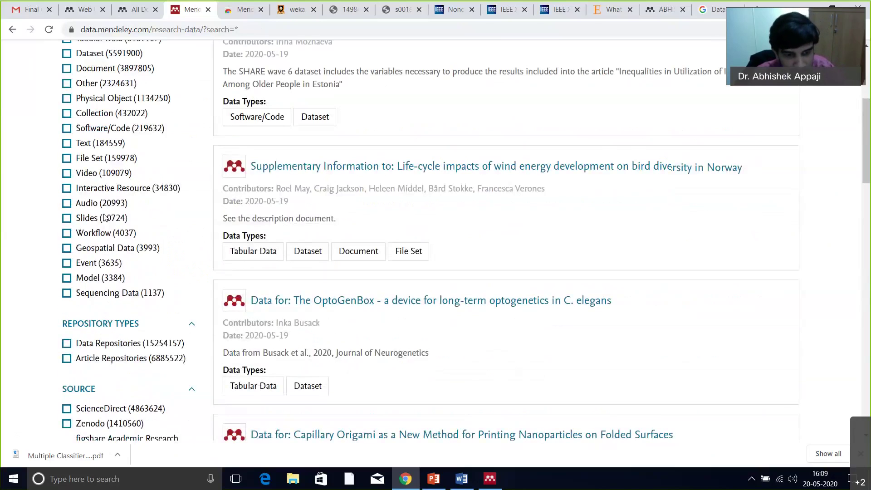
{"action": "scroll", "coordinate": [105, 217], "scroll_direction": "down", "scroll_amount": 4}
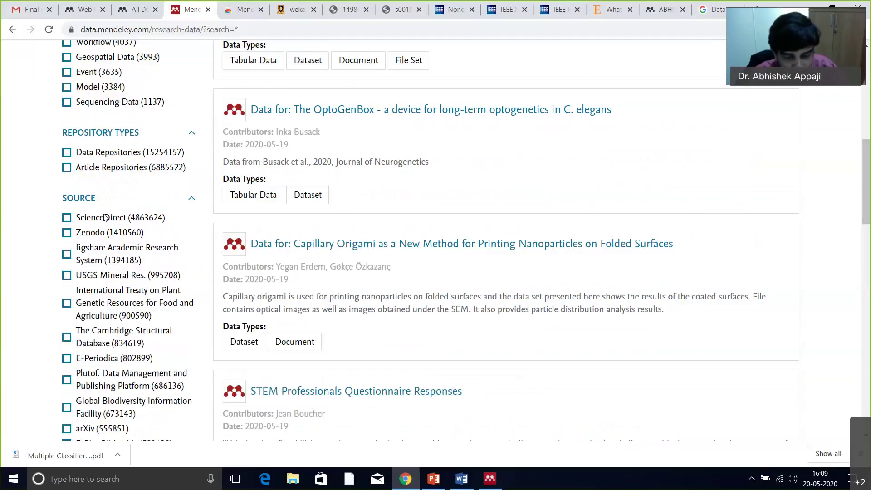
{"action": "scroll", "coordinate": [104, 217], "scroll_direction": "down", "scroll_amount": 5}
{"action": "scroll", "coordinate": [105, 214], "scroll_direction": "up", "scroll_amount": 15}
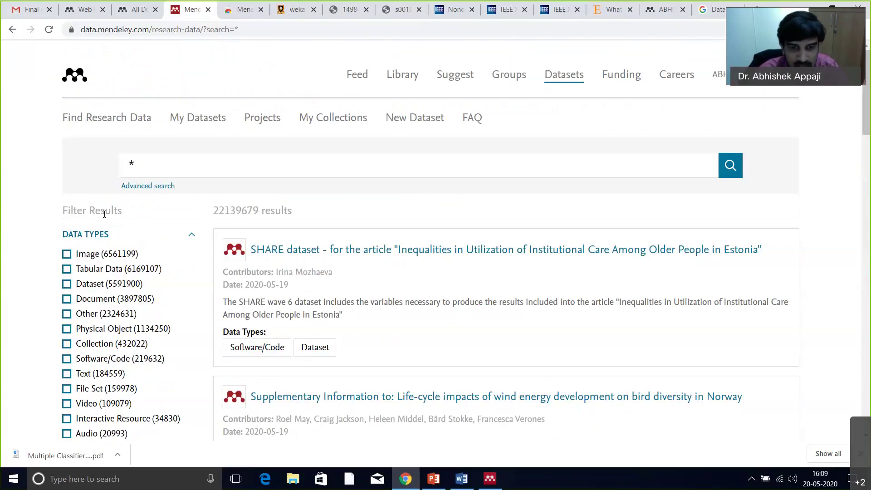
{"action": "left_click", "coordinate": [625, 78]}
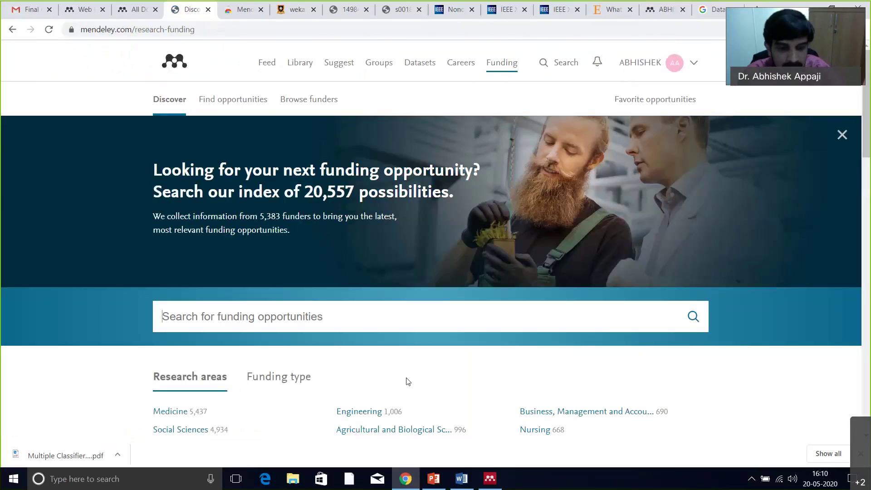
- Filter funding to the Engineering research area and scroll through the 1,006 opportunities
{"action": "scroll", "coordinate": [408, 381], "scroll_direction": "down", "scroll_amount": 2}
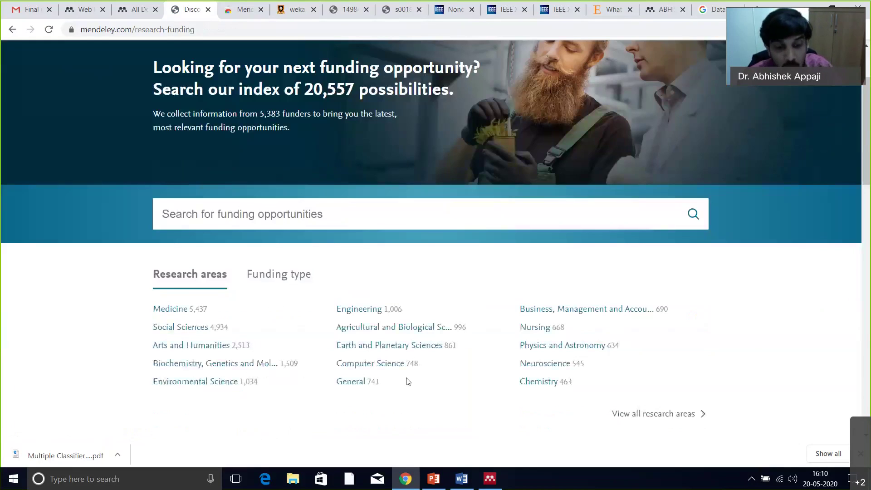
{"action": "left_click", "coordinate": [367, 308]}
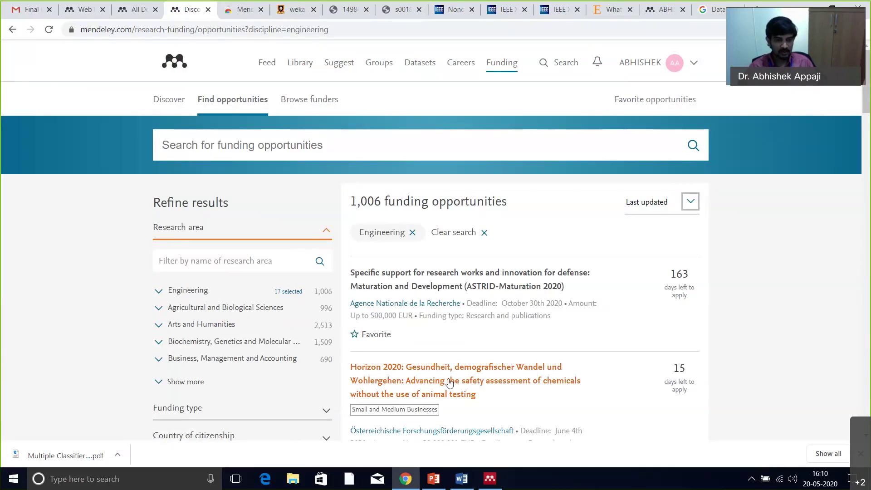
{"action": "scroll", "coordinate": [449, 382], "scroll_direction": "down", "scroll_amount": 7}
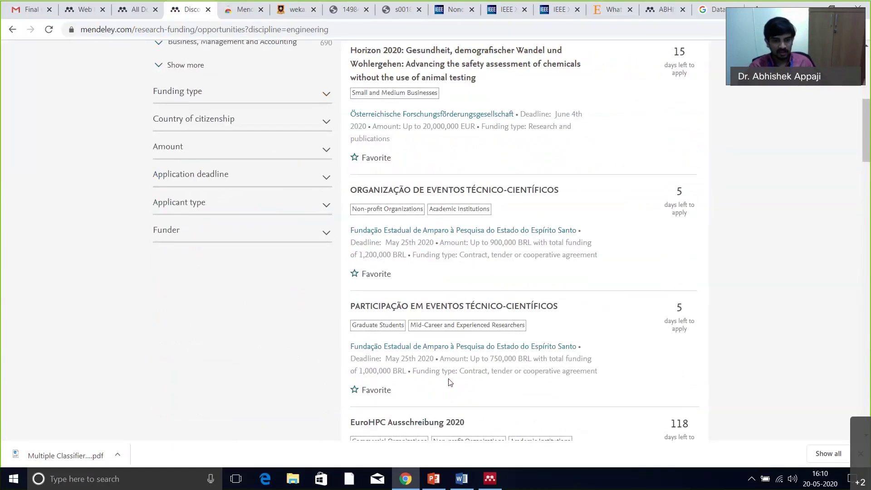
{"action": "scroll", "coordinate": [449, 382], "scroll_direction": "down", "scroll_amount": 3}
{"action": "scroll", "coordinate": [449, 382], "scroll_direction": "down", "scroll_amount": 20}
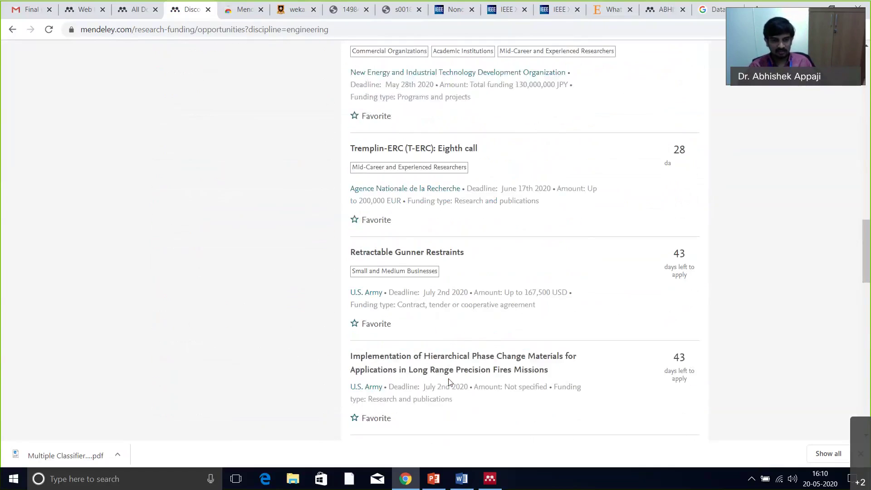
{"action": "scroll", "coordinate": [450, 383], "scroll_direction": "down", "scroll_amount": 3}
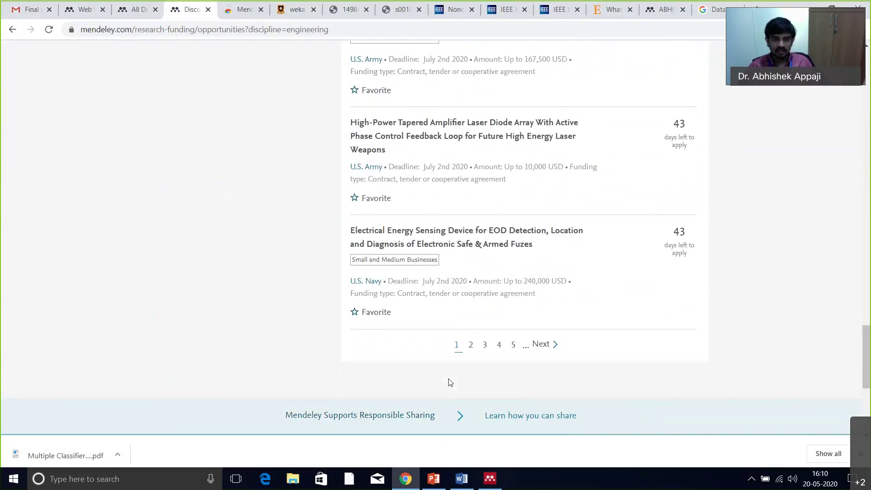
{"action": "scroll", "coordinate": [450, 383], "scroll_direction": "up", "scroll_amount": 20}
{"action": "scroll", "coordinate": [449, 383], "scroll_direction": "up", "scroll_amount": 10}
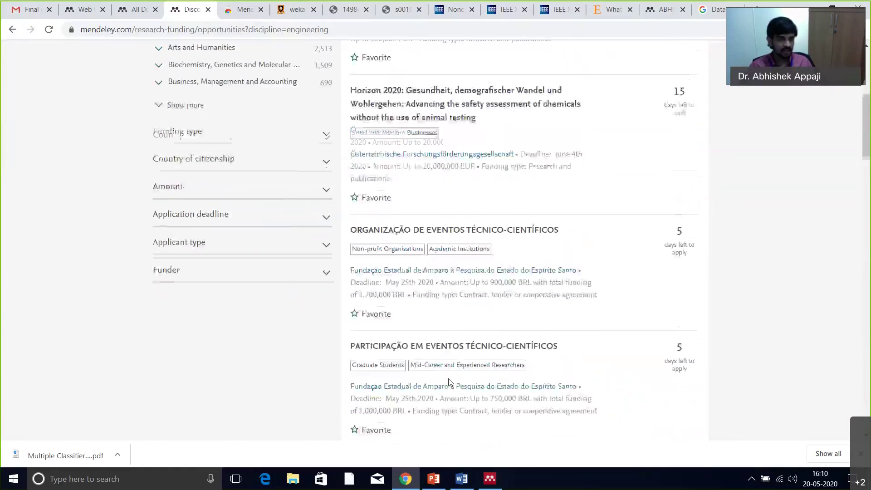
- Limit Engineering funding to India citizenship (242 results), then return to the web library tab
{"action": "left_click", "coordinate": [230, 169]}
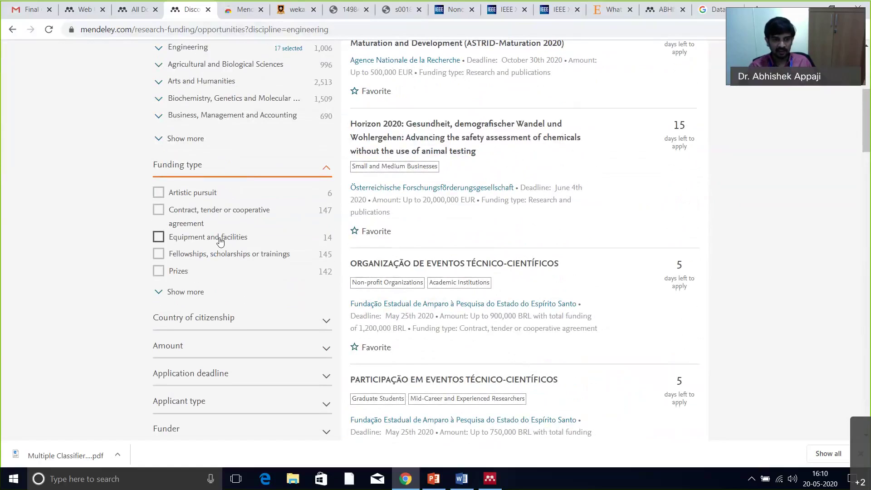
{"action": "scroll", "coordinate": [220, 241], "scroll_direction": "down", "scroll_amount": 1}
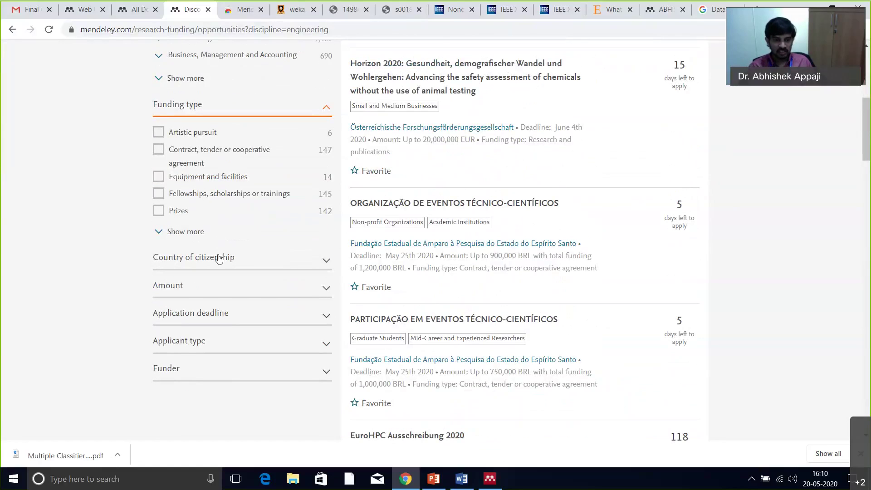
{"action": "left_click", "coordinate": [219, 259]}
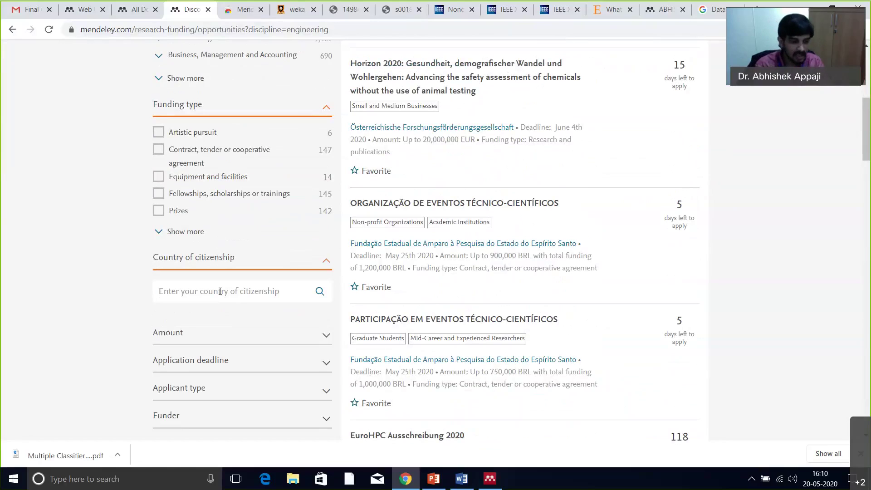
{"action": "type", "text": "india"}
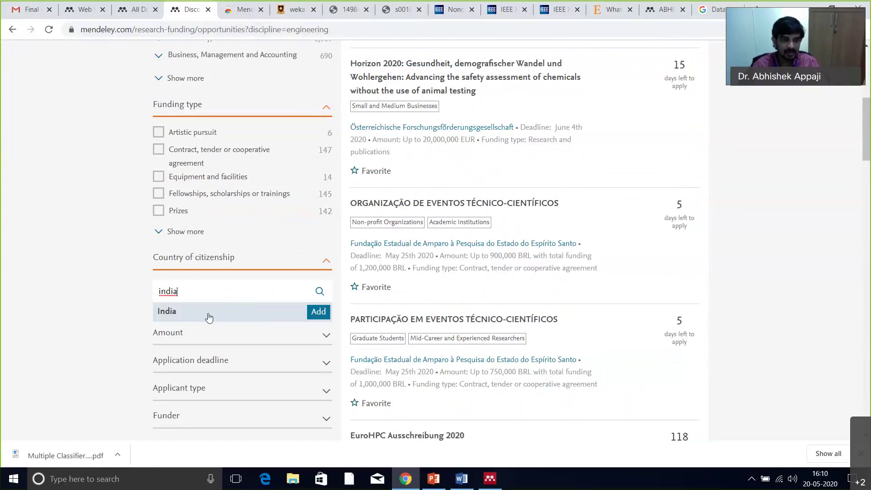
{"action": "left_click", "coordinate": [209, 314]}
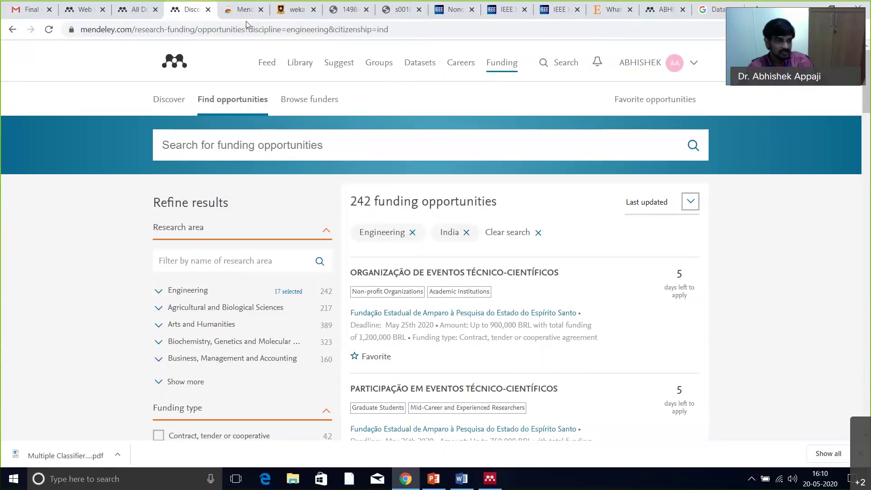
{"action": "left_click", "coordinate": [125, 13]}
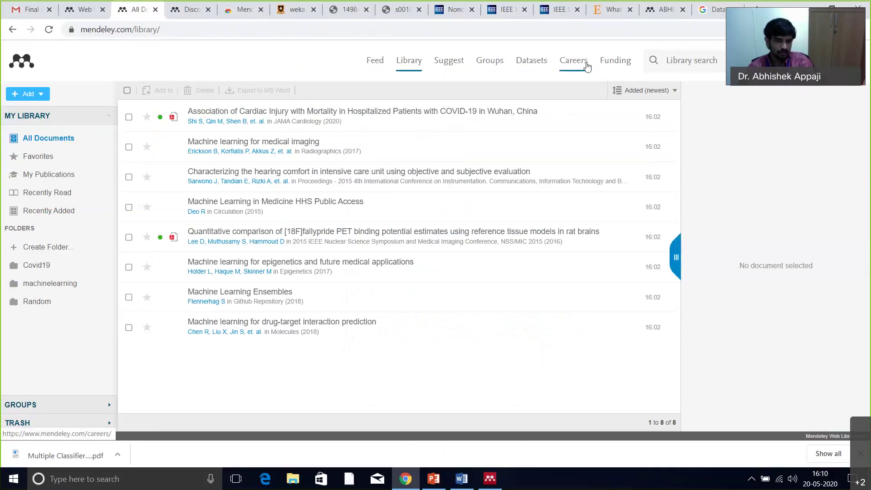
- View the Elsevier article on Web Importer sign-in trouble, then switch to PowerPoint
{"action": "left_click", "coordinate": [601, 10]}
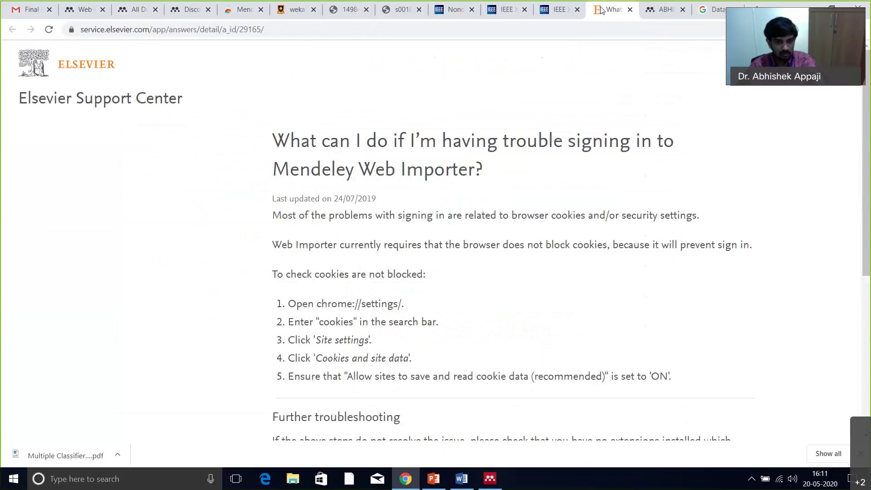
{"action": "key", "text": "alt+Tab"}
{"action": "key", "text": "alt+Tab"}
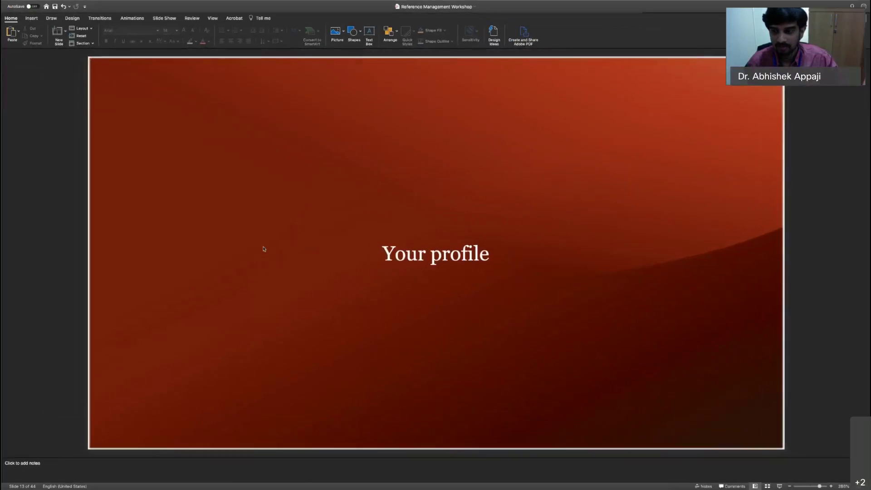
- Start the slide show from the Your profile slide and advance to the Mendeley team slide
{"action": "left_click", "coordinate": [780, 486]}
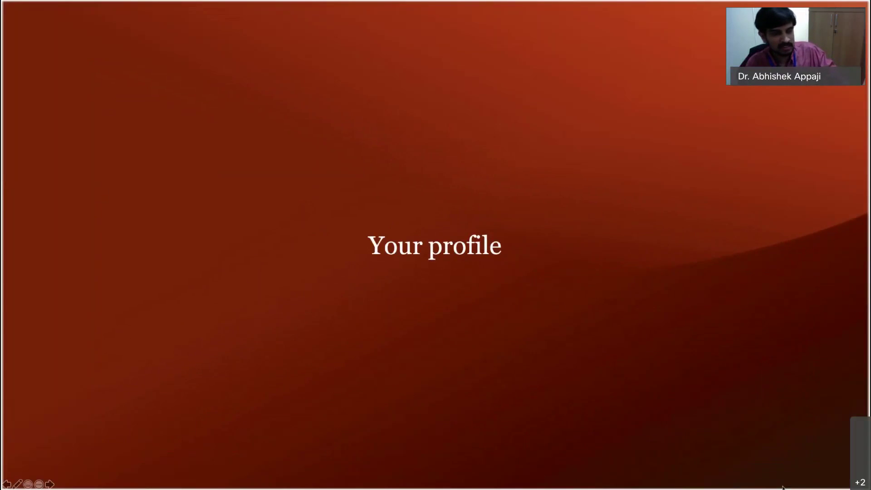
{"action": "key", "text": "Right"}
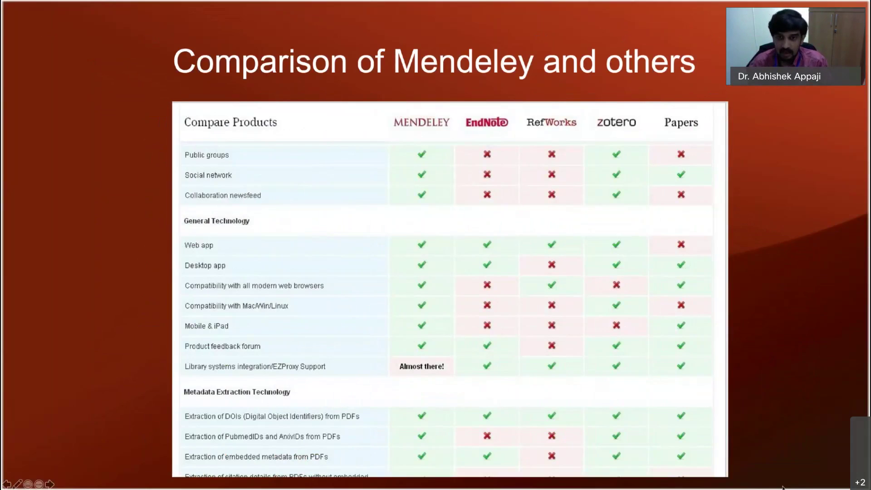
{"action": "key", "text": "Right"}
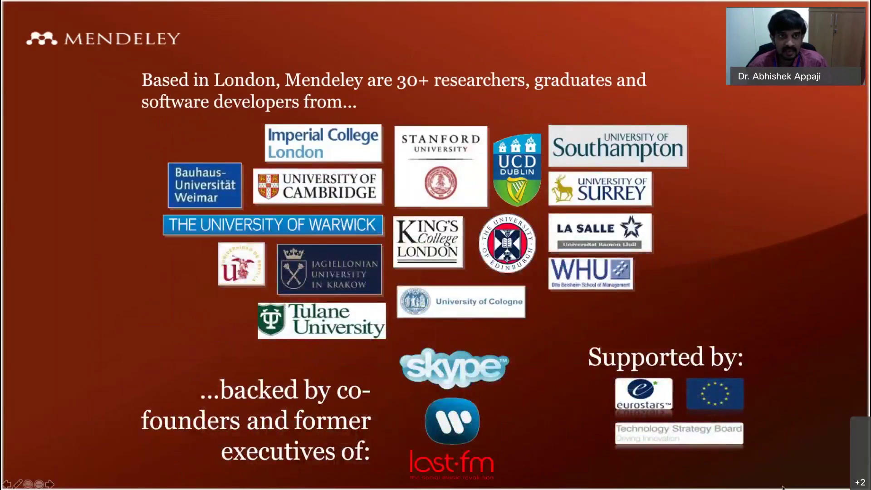
- Step through the profile slides, going back once, to the publication statistics and search slide
{"action": "key", "text": "Right"}
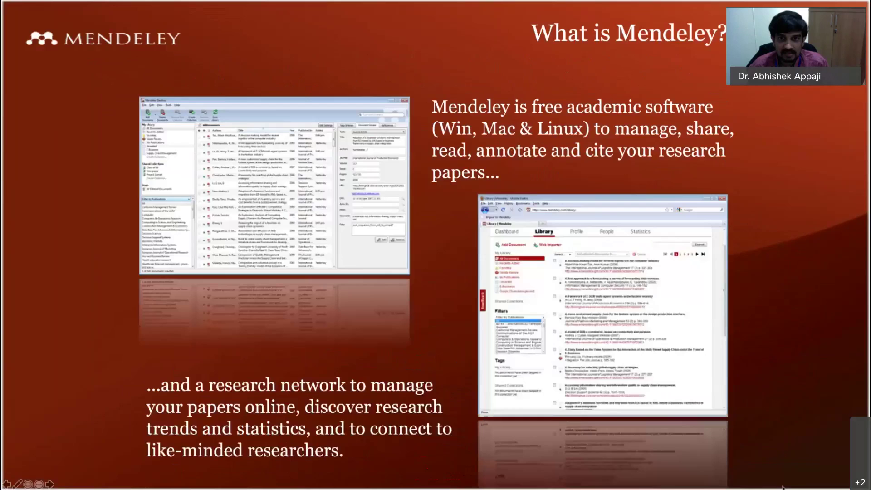
{"action": "key", "text": "Right"}
{"action": "key", "text": "Right"}
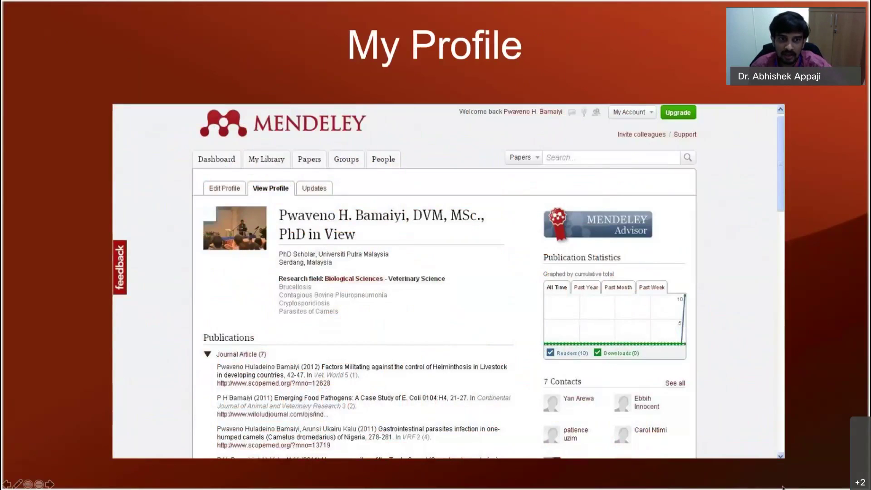
{"action": "key", "text": "Right"}
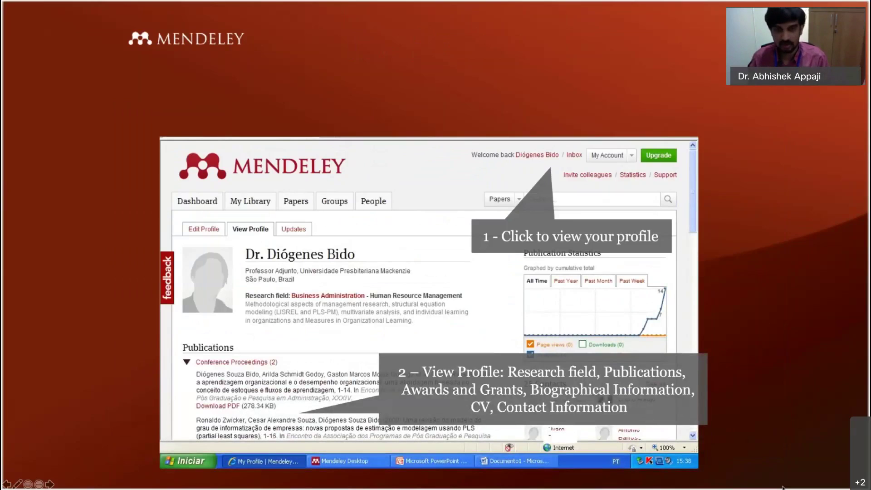
{"action": "key", "text": "Right"}
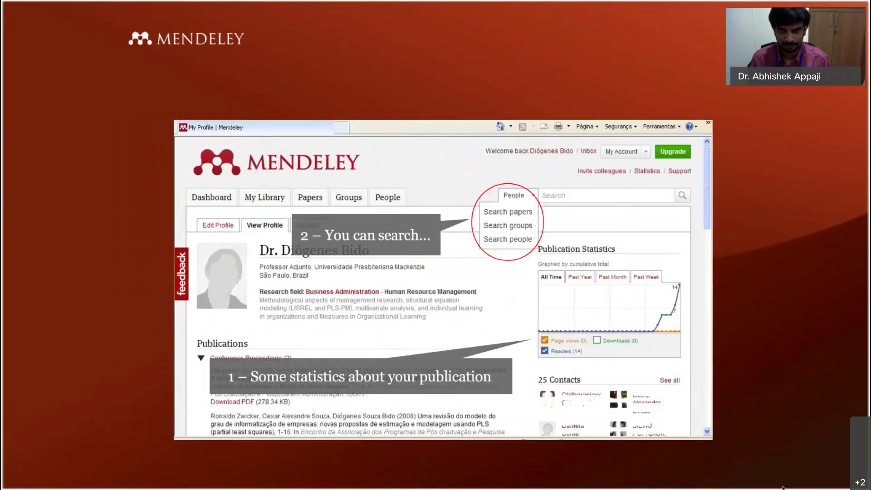
{"action": "key", "text": "Right"}
{"action": "key", "text": "Right"}
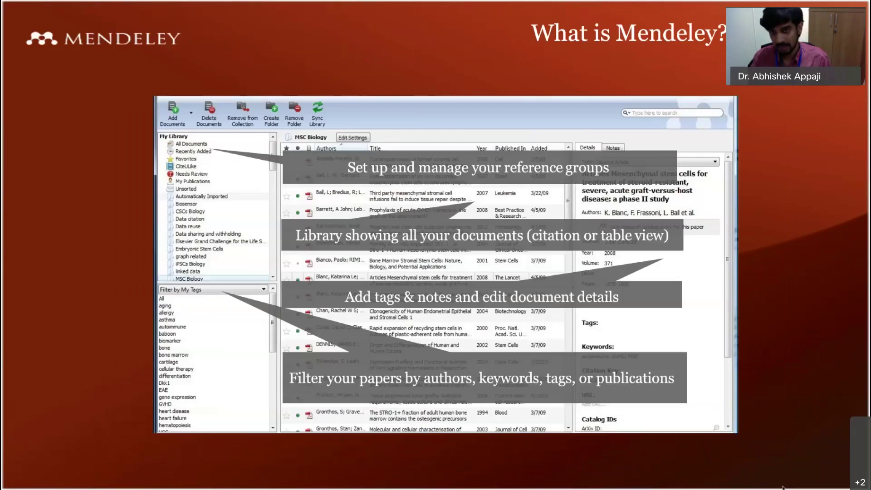
{"action": "key", "text": "Left"}
{"action": "key", "text": "Left"}
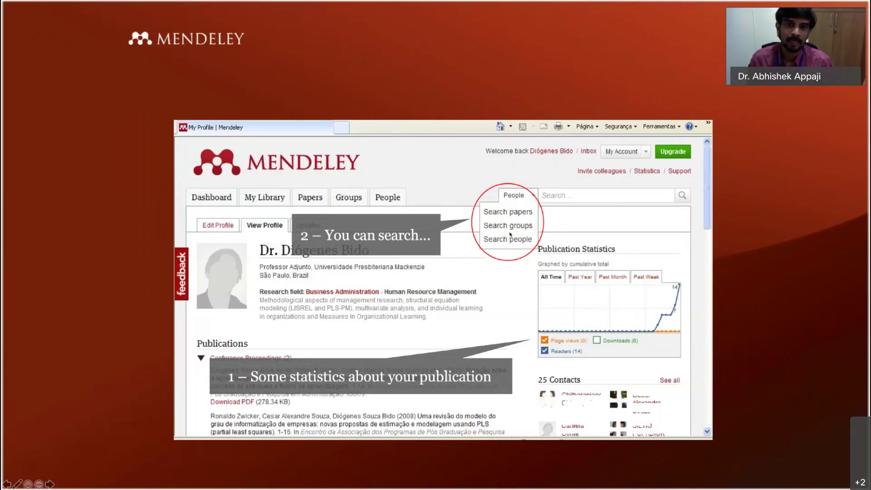
{"action": "key", "text": "Right"}
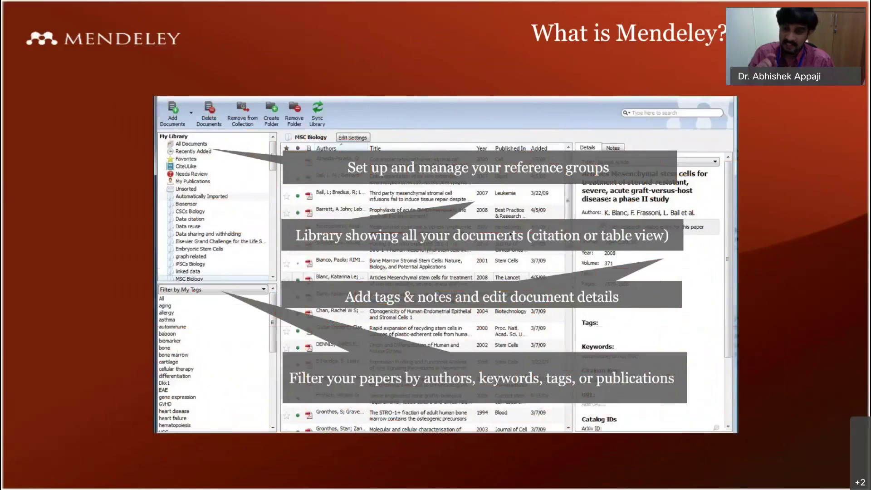
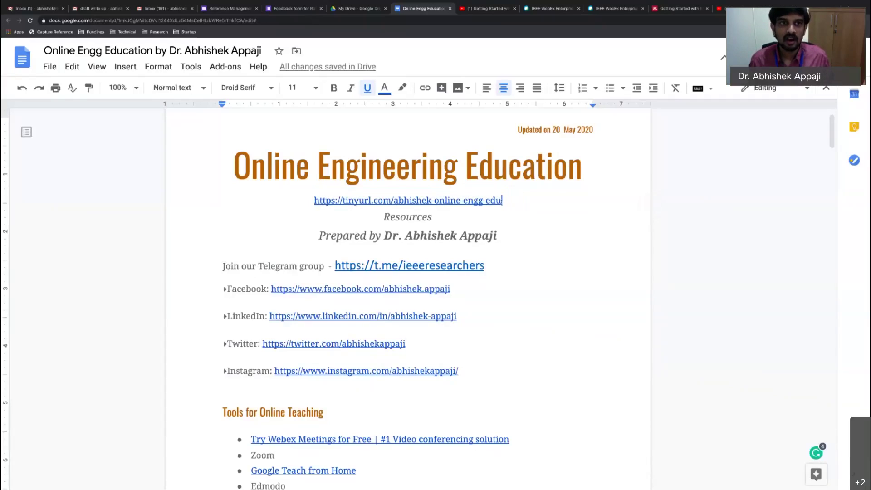
- Use Paperpile to cite the first 'online engineering' search result in the document
{"action": "left_click", "coordinate": [225, 67]}
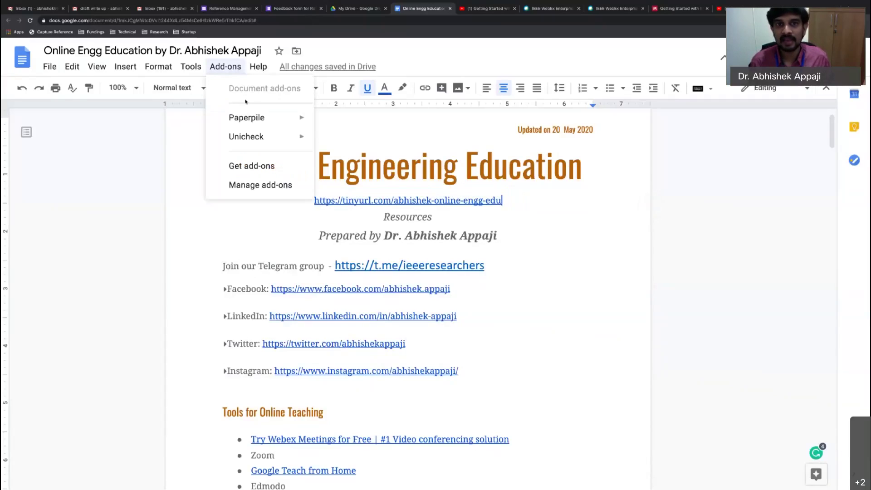
{"action": "mouse_move", "coordinate": [233, 120]}
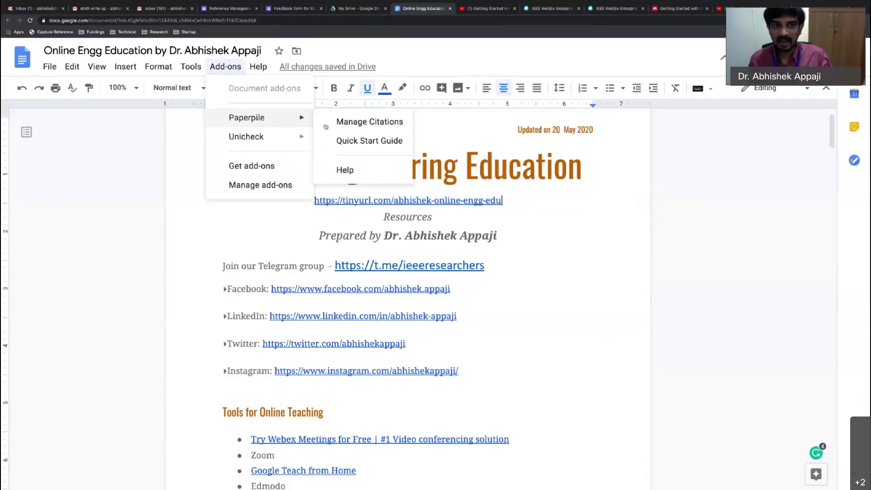
{"action": "left_click", "coordinate": [351, 122]}
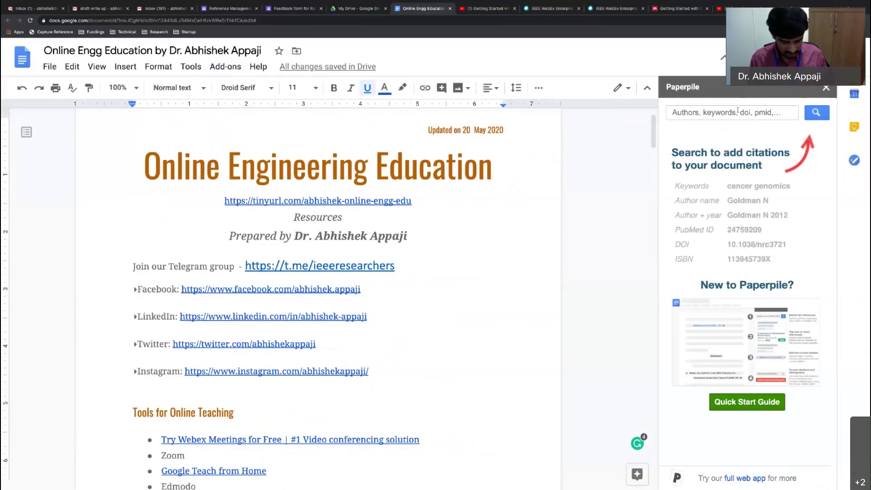
{"action": "left_click", "coordinate": [737, 111]}
{"action": "type", "text": "online engineering"}
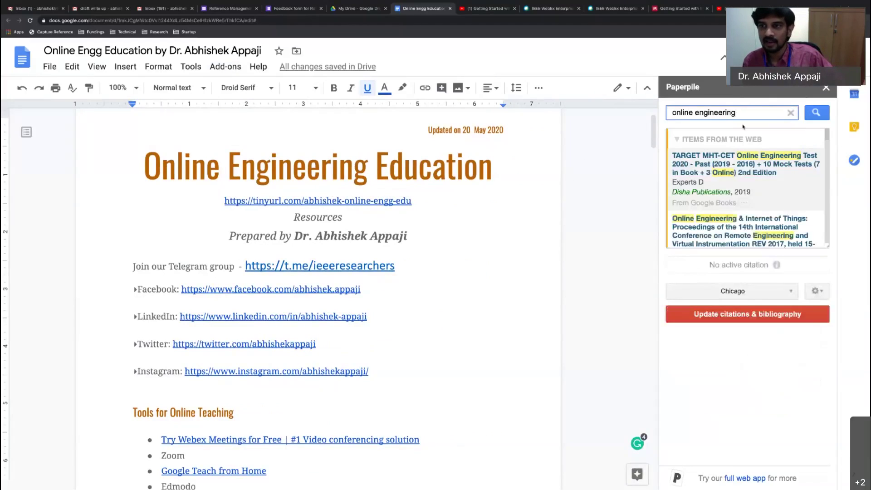
{"action": "mouse_move", "coordinate": [743, 170]}
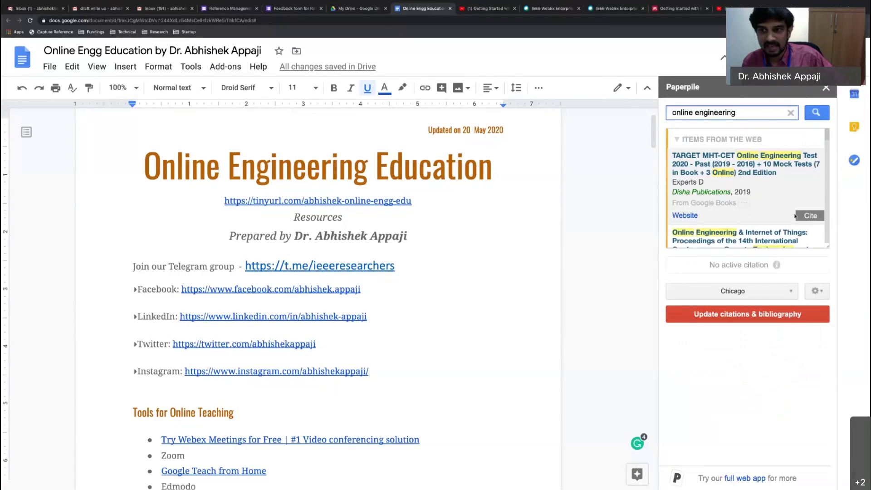
{"action": "left_click", "coordinate": [803, 217]}
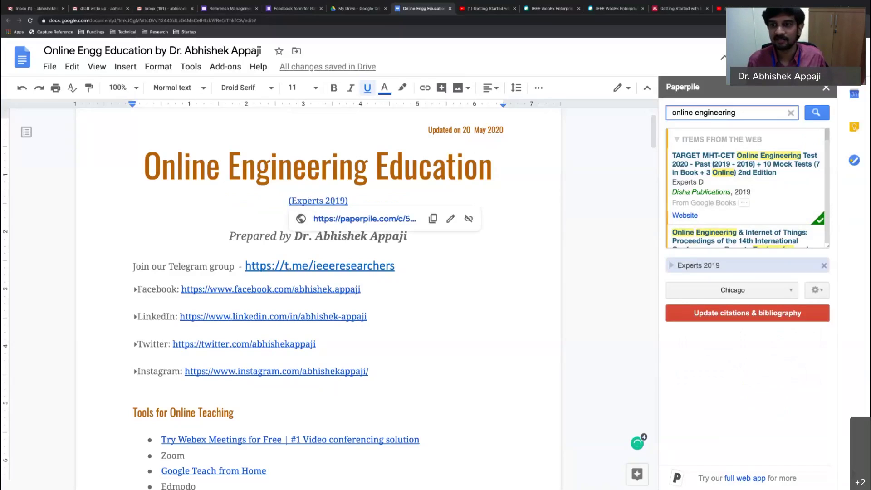
- Switch the citation style to APA and update the citation to (Experts, 2019)
{"action": "left_click", "coordinate": [792, 290]}
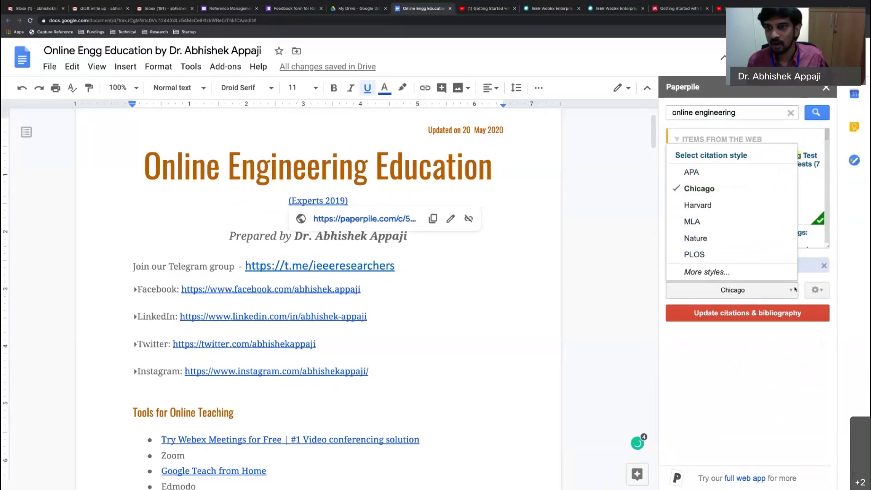
{"action": "left_click", "coordinate": [704, 272]}
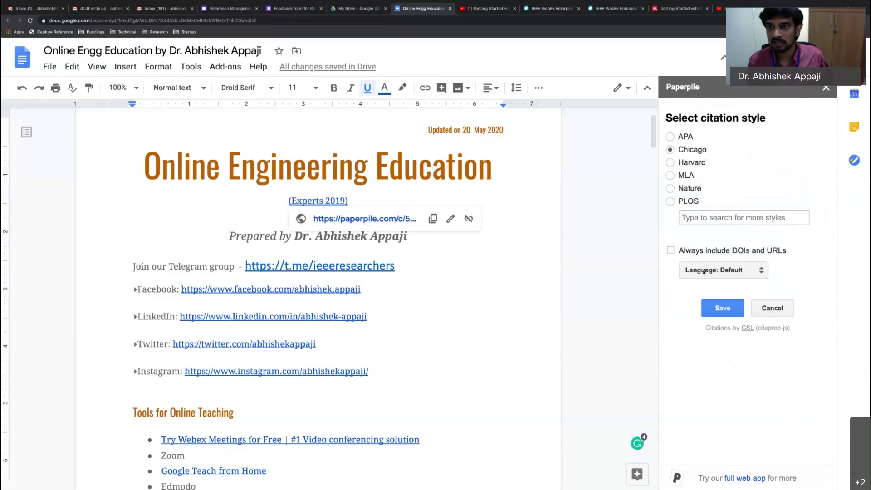
{"action": "left_click", "coordinate": [701, 218]}
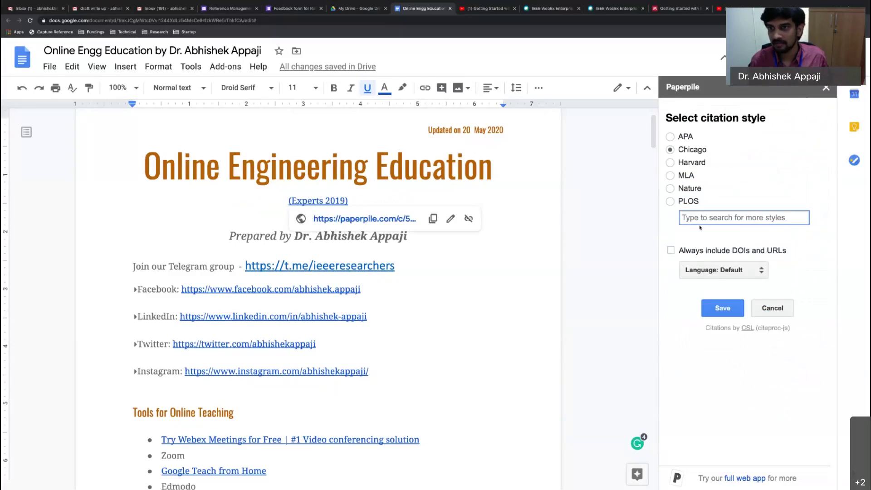
{"action": "left_click", "coordinate": [690, 138]}
{"action": "left_click", "coordinate": [723, 308]}
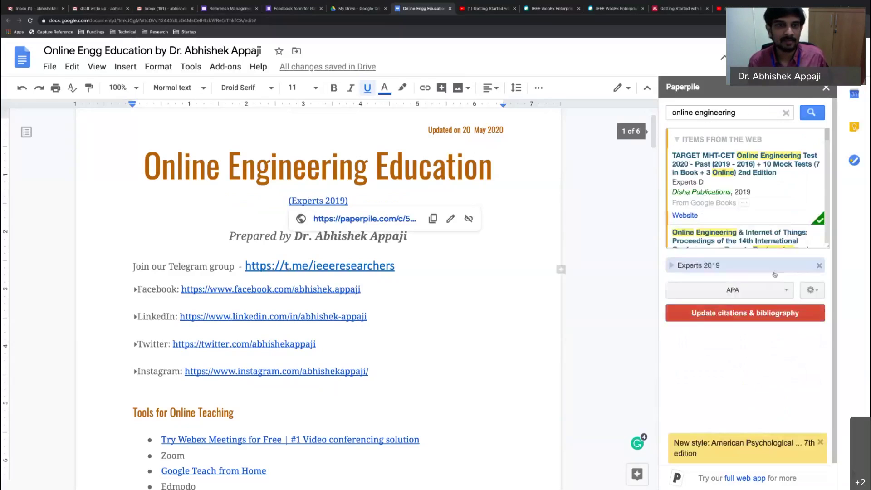
{"action": "left_click", "coordinate": [746, 313]}
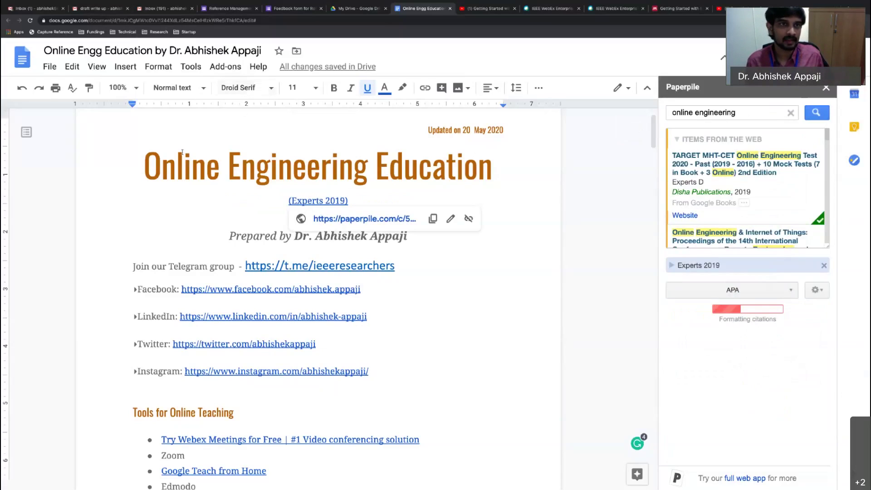
- Dismiss the add-ons list and close the Paperpile sidebar
{"action": "left_click", "coordinate": [244, 67]}
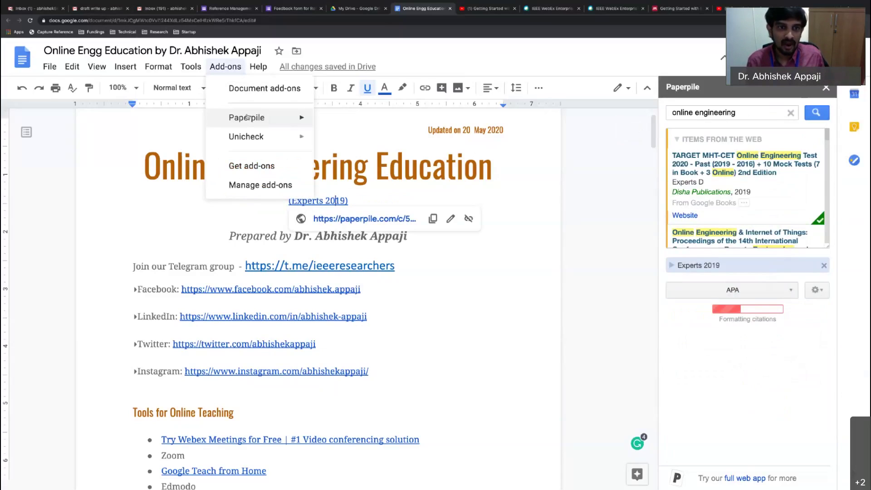
{"action": "mouse_move", "coordinate": [247, 117]}
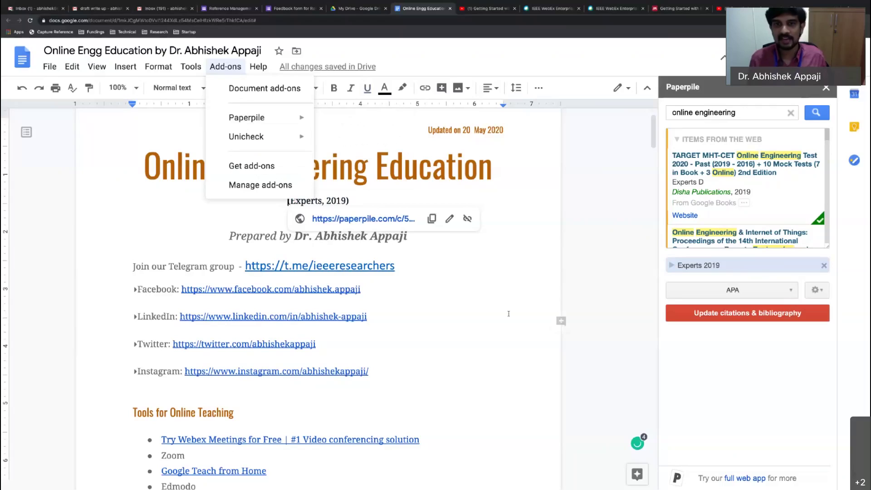
{"action": "left_click", "coordinate": [442, 162]}
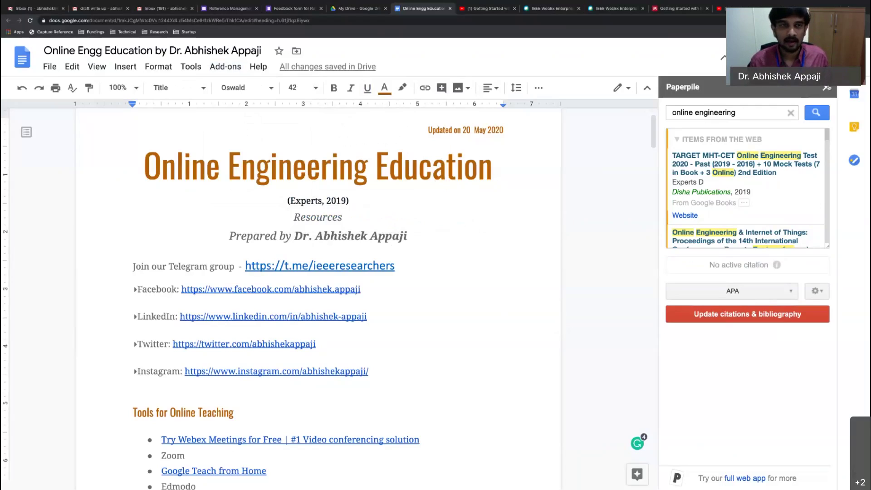
{"action": "left_click", "coordinate": [826, 88]}
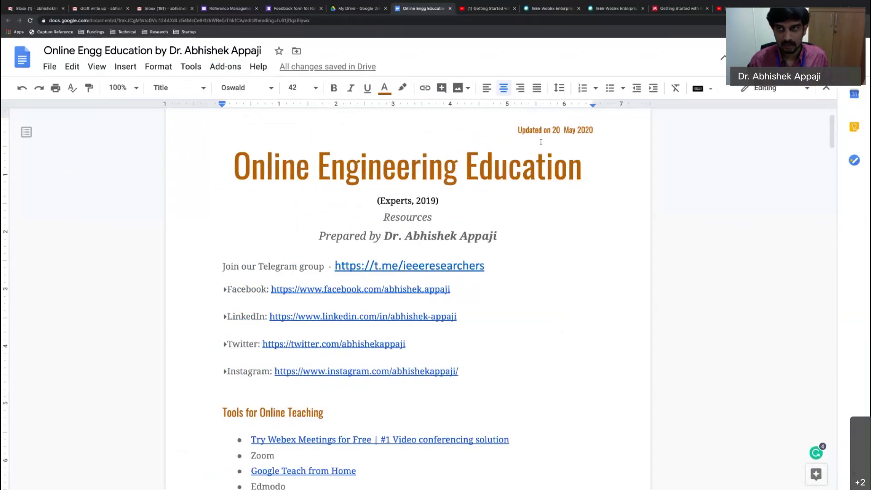
{"action": "key", "text": "super+Tab"}
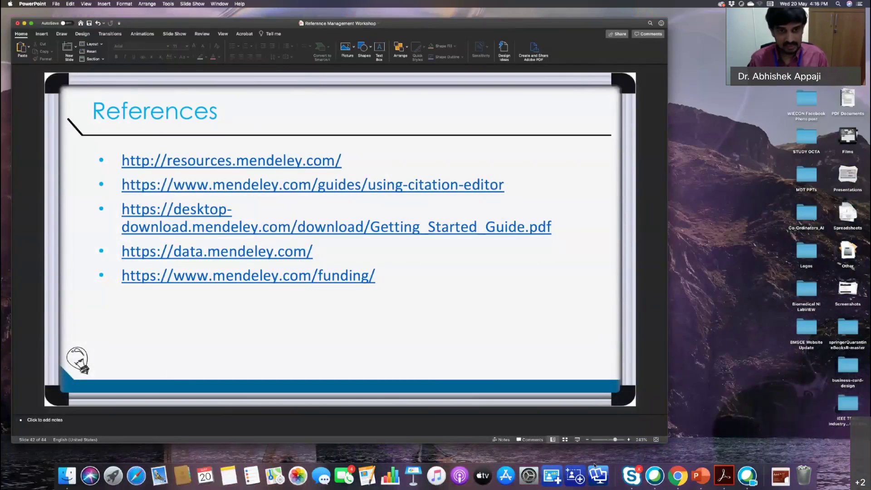
{"action": "left_click", "coordinate": [578, 440]}
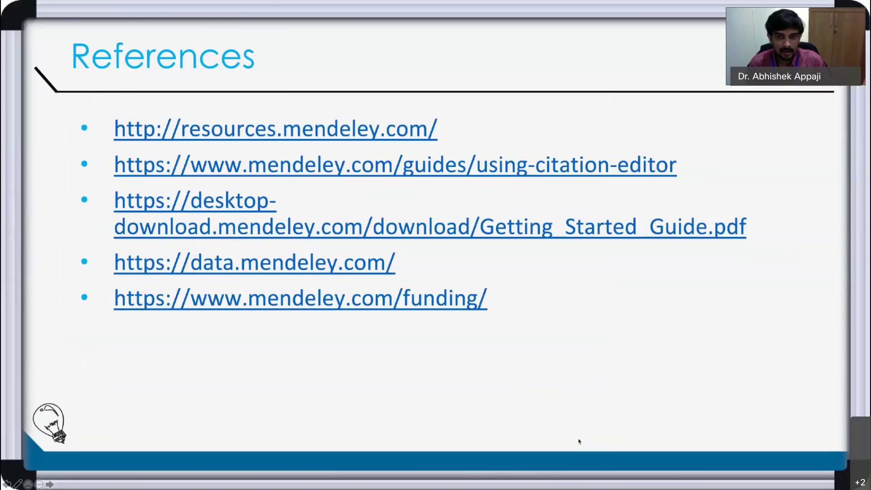
{"action": "key", "text": "Right"}
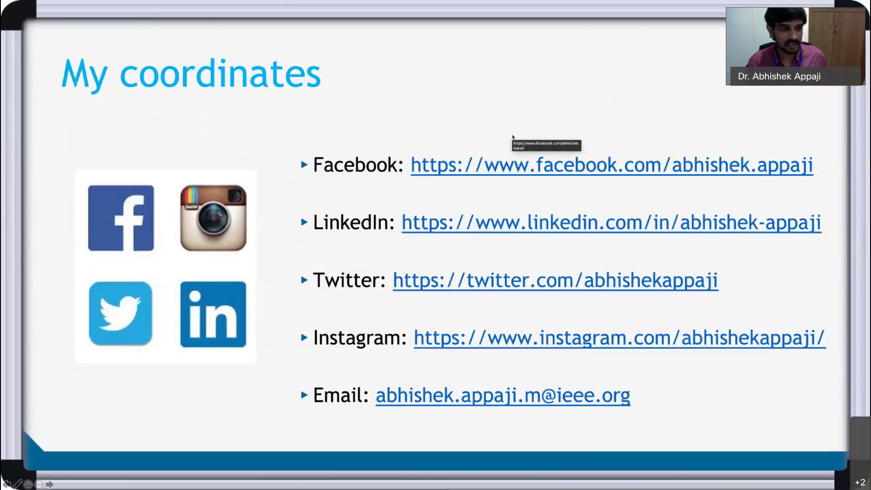
{"action": "key", "text": "Right"}
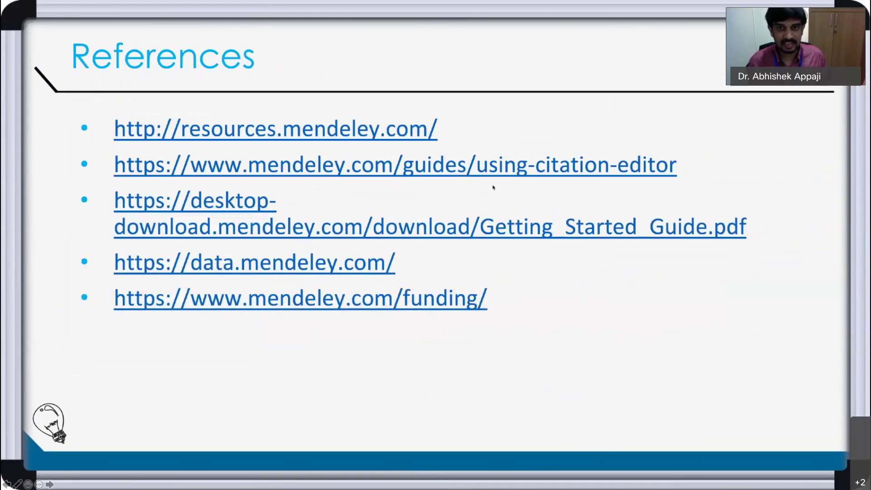
{"action": "key", "text": "ctrl+Right"}
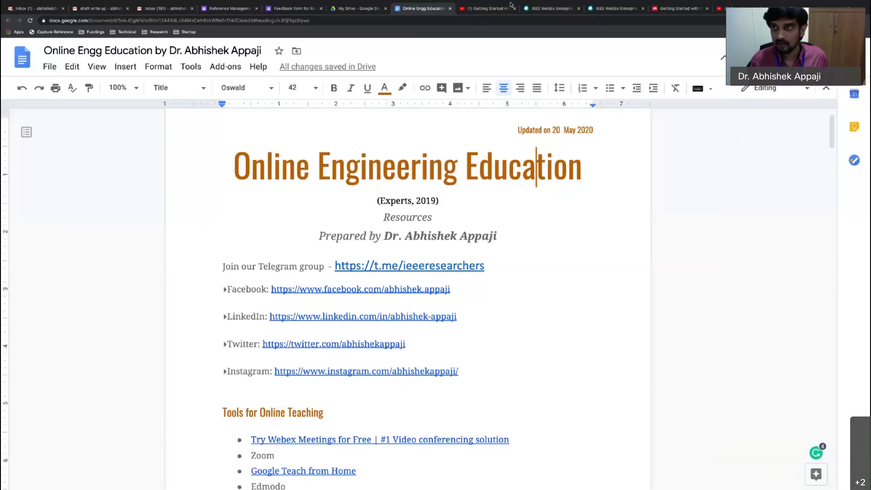
- Load the iThenticate login page in a new browser tab
{"action": "left_click", "coordinate": [808, 7]}
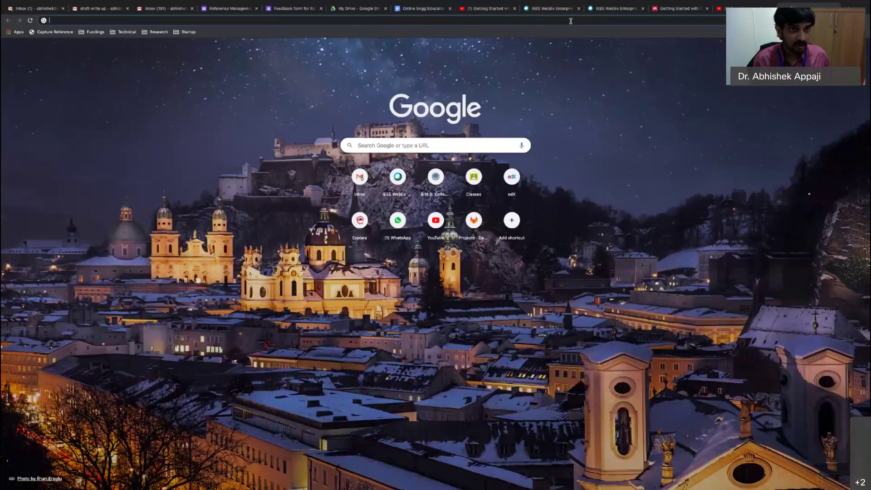
{"action": "type", "text": "ithen"}
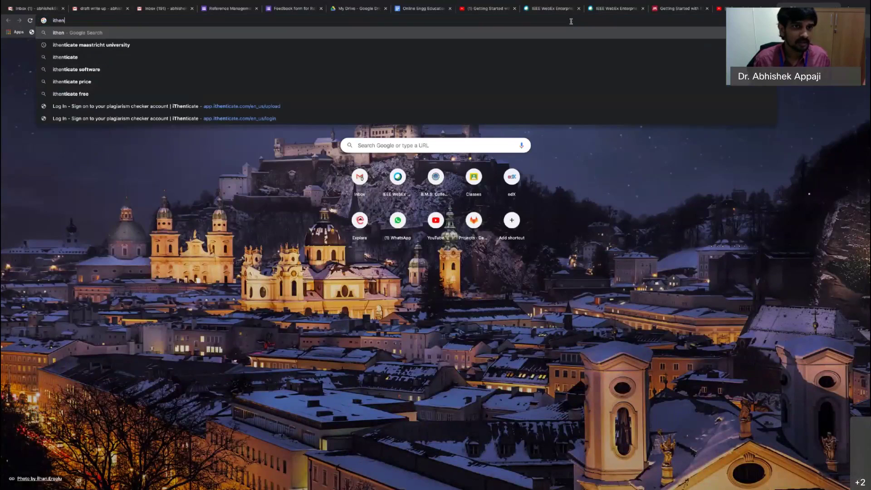
{"action": "key", "text": "Down"}
{"action": "key", "text": "Down"}
{"action": "key", "text": "Down"}
{"action": "key", "text": "Down"}
{"action": "key", "text": "Down"}
{"action": "key", "text": "Down"}
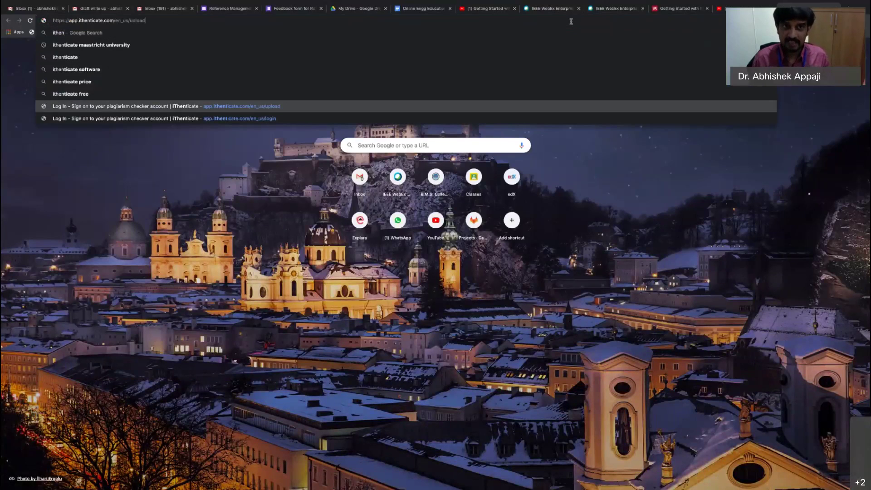
{"action": "key", "text": "Down"}
{"action": "key", "text": "Return"}
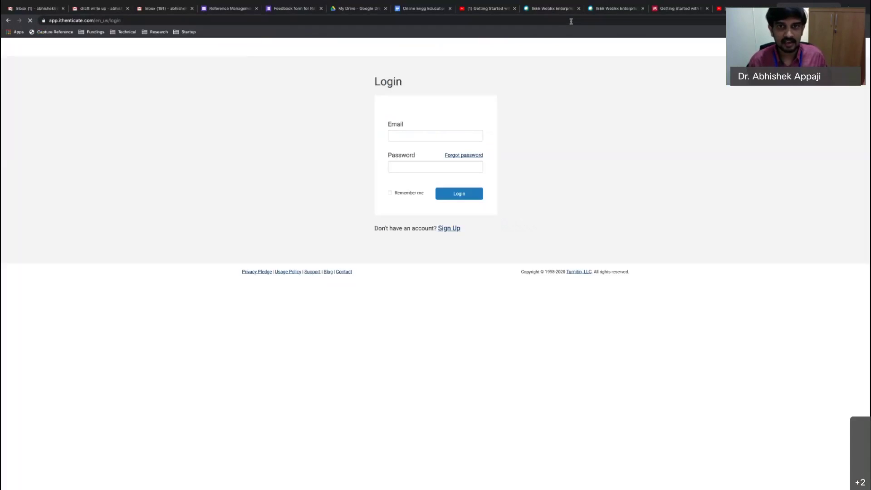
{"action": "left_click", "coordinate": [689, 108]}
- Search 'ithenticate maastricht university' and launch the Similarity Check Service sign-in
{"action": "left_click", "coordinate": [354, 20]}
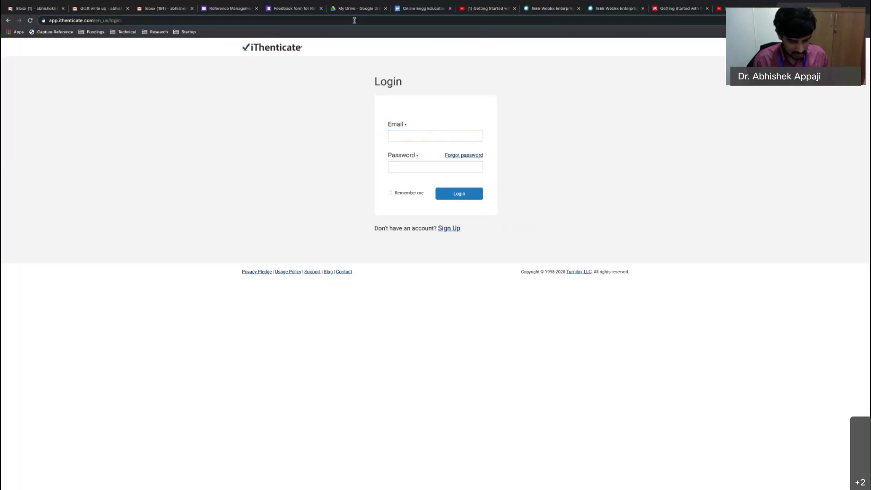
{"action": "type", "text": "ithenticat"}
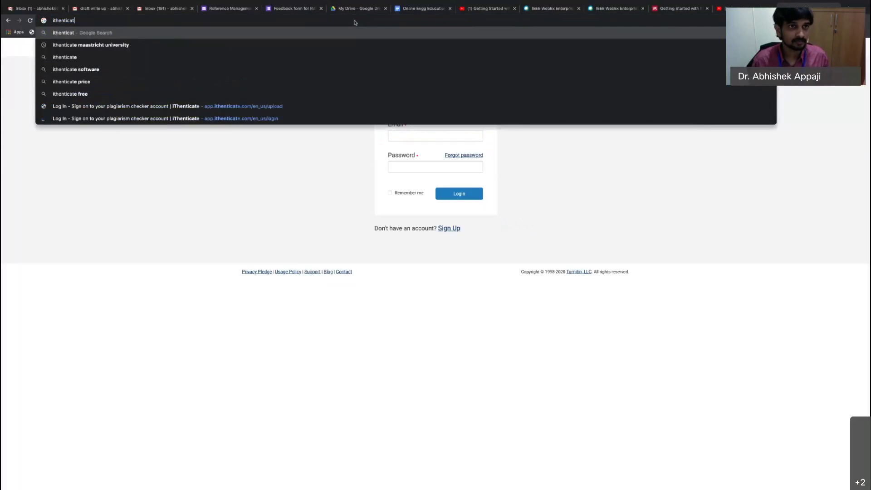
{"action": "type", "text": "e"}
{"action": "key", "text": "Down"}
{"action": "key", "text": "Return"}
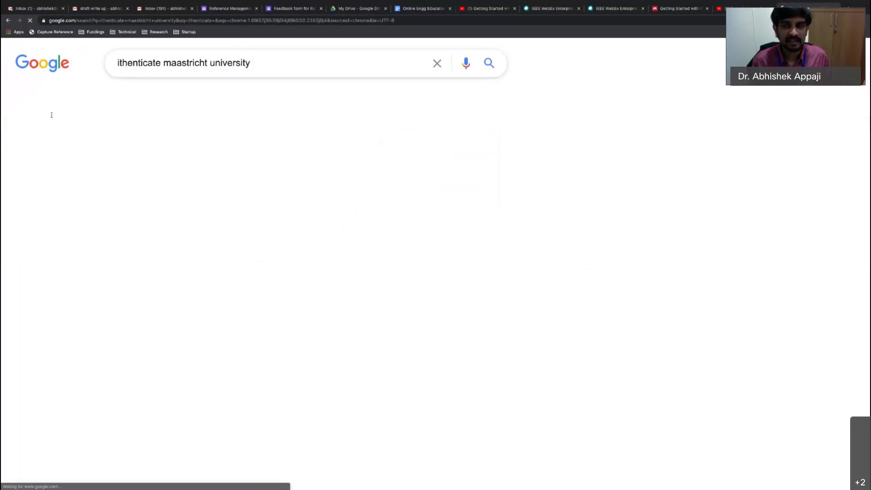
{"action": "left_click", "coordinate": [740, 3]}
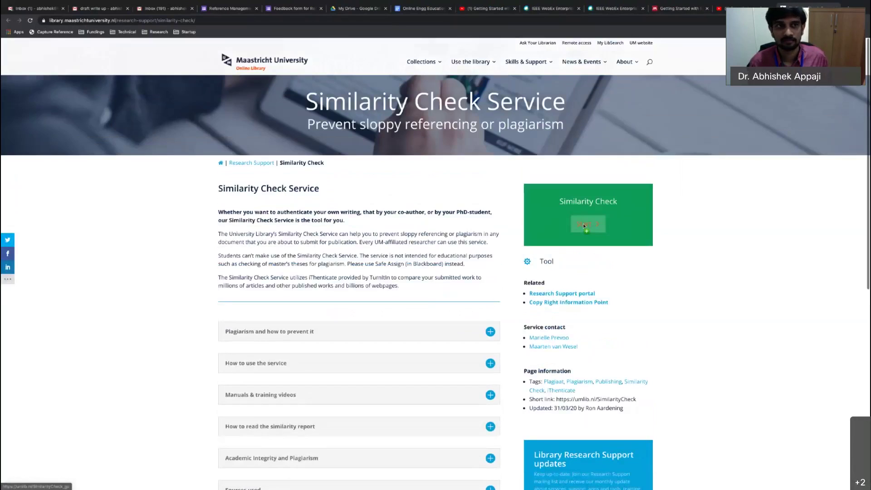
{"action": "left_click", "coordinate": [587, 223]}
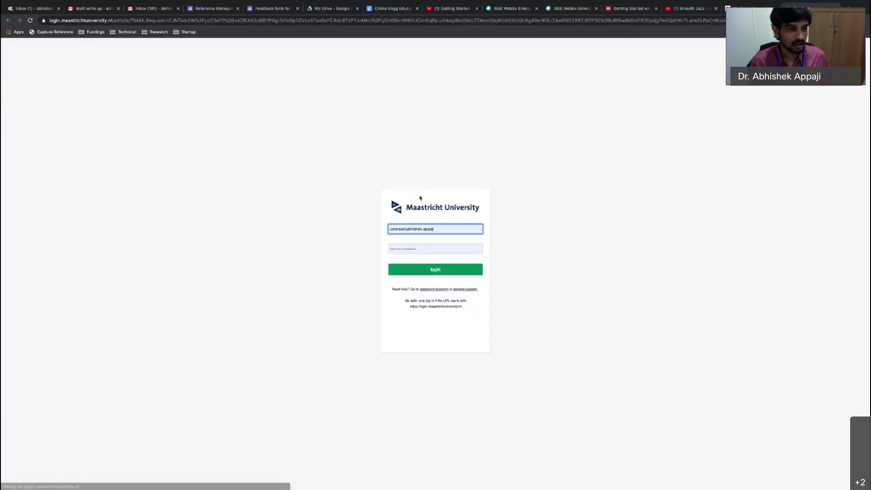
- Log in to iThenticate and open the 68% report for Example Ithenticate
{"action": "left_click", "coordinate": [436, 269]}
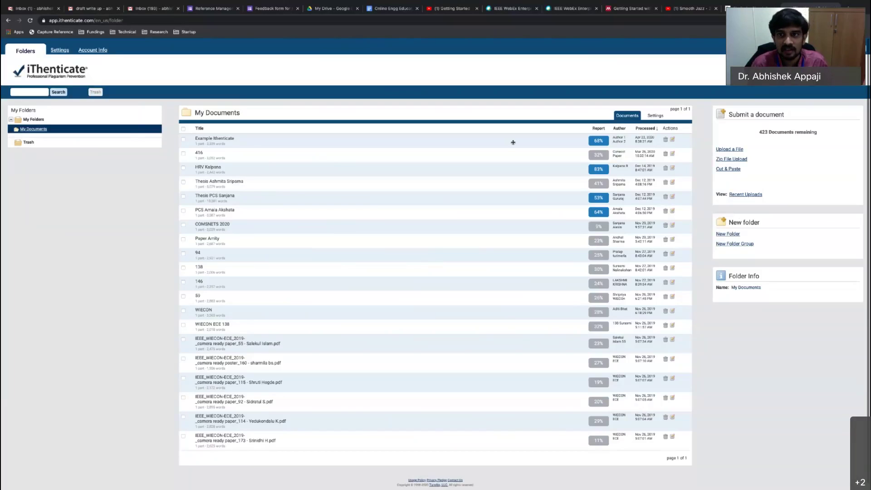
{"action": "left_click", "coordinate": [598, 141]}
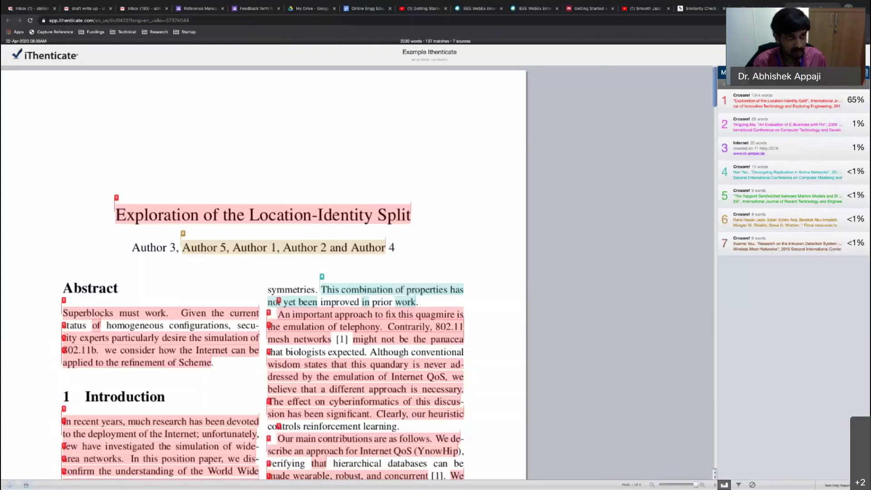
{"action": "key", "text": "ctrl+t"}
- Search Google for 'oxford similarity checker' and preview the Oxford Plagiarism Checker result
{"action": "type", "text": "similarity "}
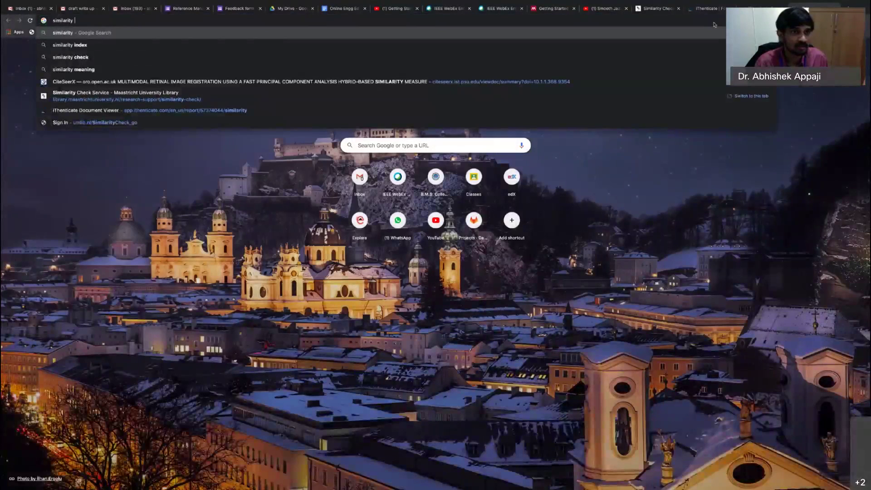
{"action": "type", "text": "checker o"}
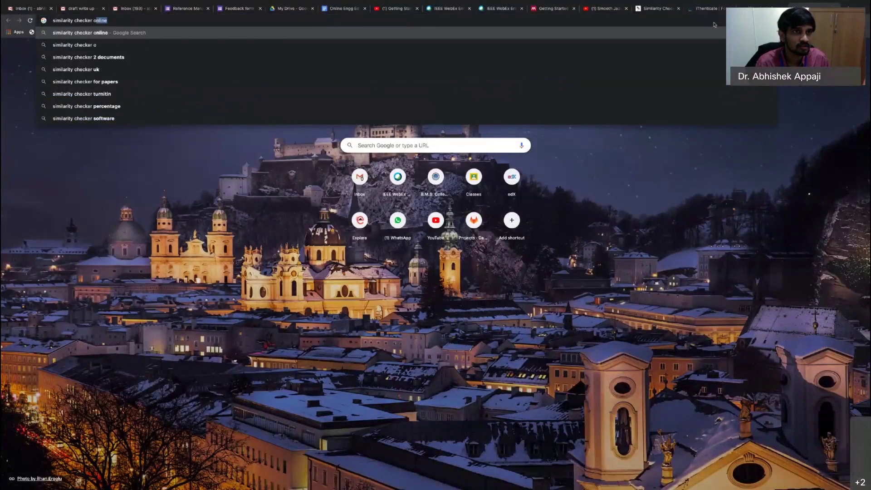
{"action": "key", "text": "BackSpace"}
{"action": "type", "text": "x"}
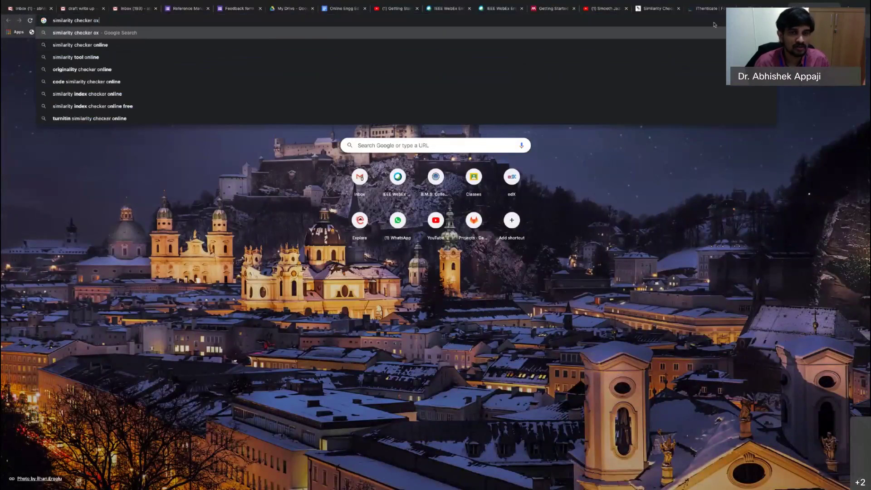
{"action": "key", "text": "Down"}
{"action": "key", "text": "Return"}
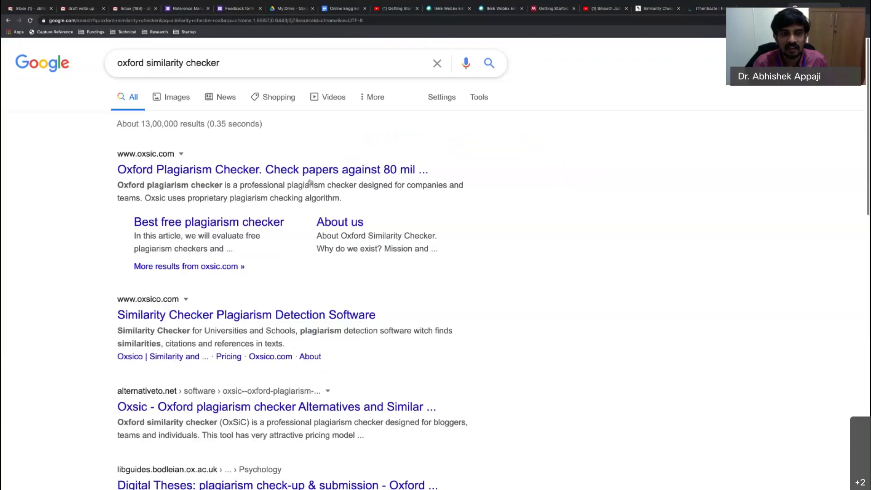
{"action": "left_click", "coordinate": [309, 170]}
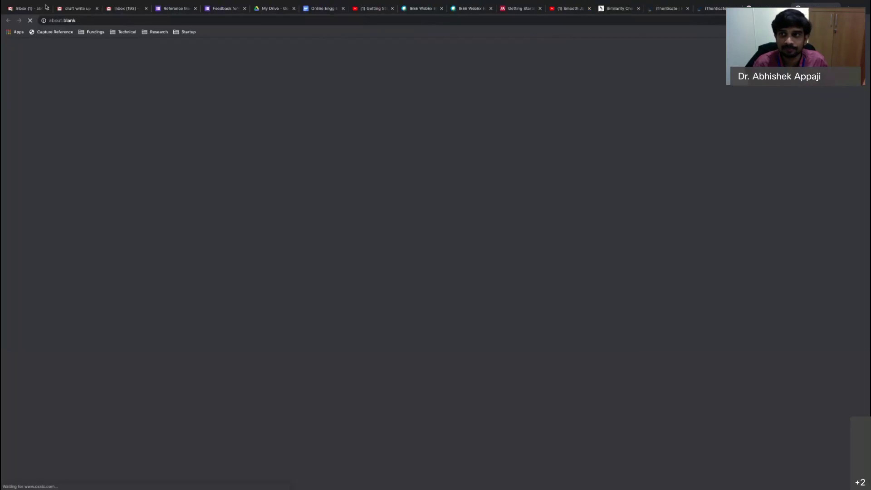
{"action": "left_click", "coordinate": [752, 5]}
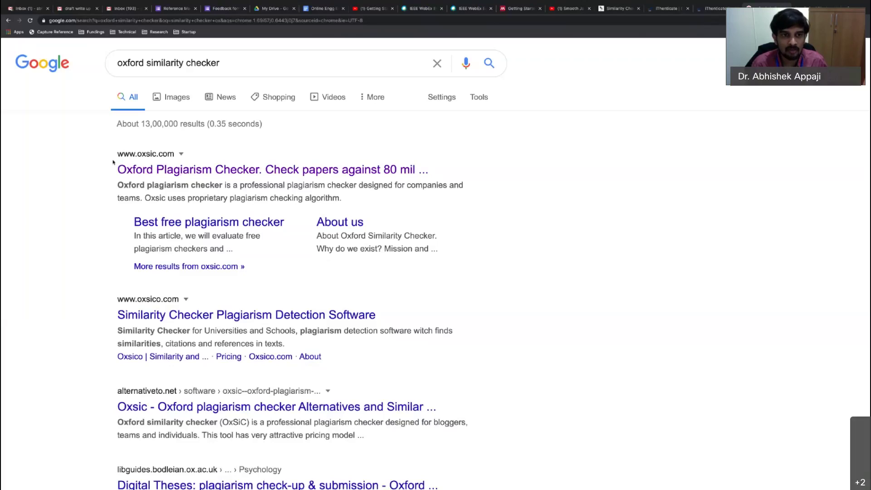
- Open the Oxsic website, scroll its homepage, then return to the iThenticate report
{"action": "left_click", "coordinate": [185, 224]}
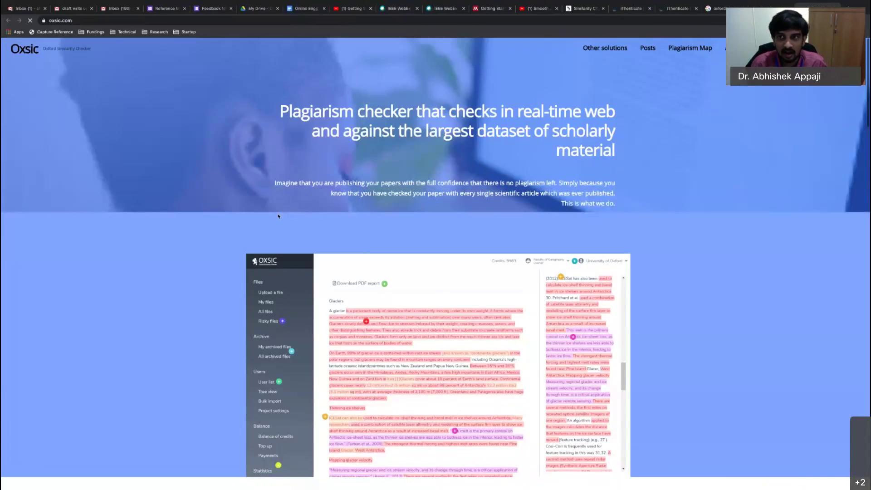
{"action": "scroll", "coordinate": [351, 238], "scroll_direction": "down", "scroll_amount": 10}
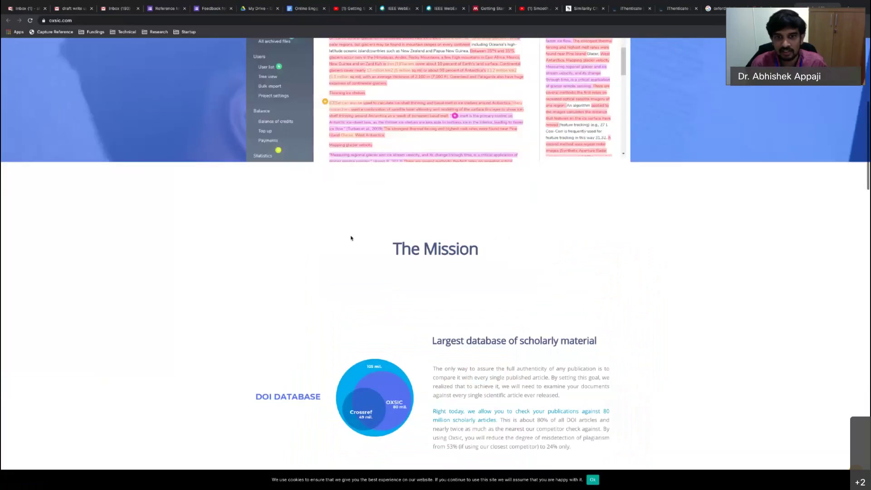
{"action": "scroll", "coordinate": [345, 250], "scroll_direction": "down", "scroll_amount": 3}
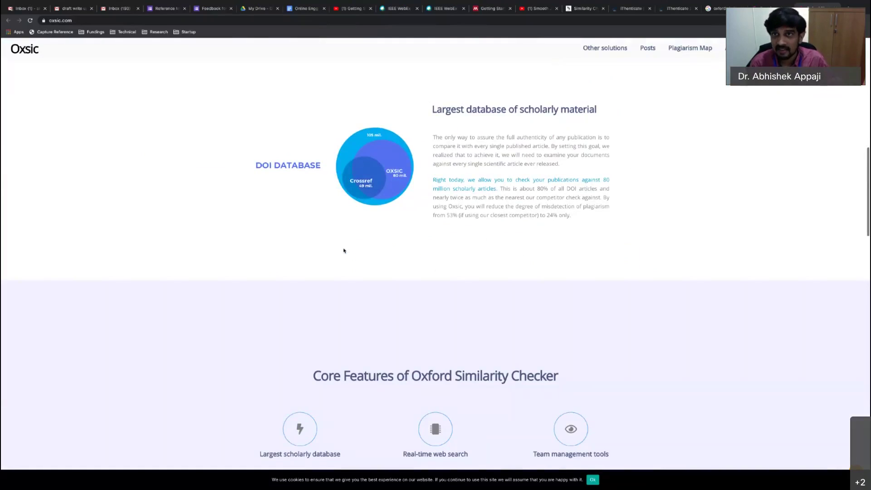
{"action": "left_click", "coordinate": [677, 9]}
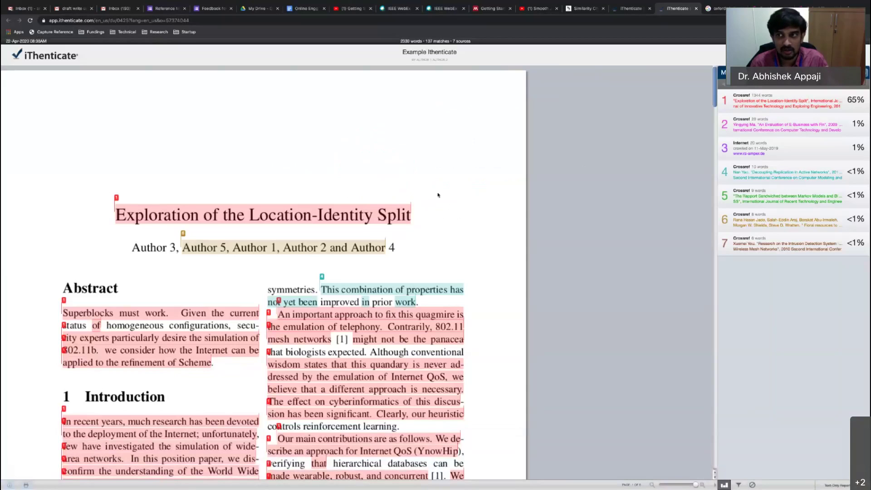
- Scroll the Example Ithenticate paper and preview the source of a highlighted match
{"action": "scroll", "coordinate": [438, 195], "scroll_direction": "down", "scroll_amount": 1}
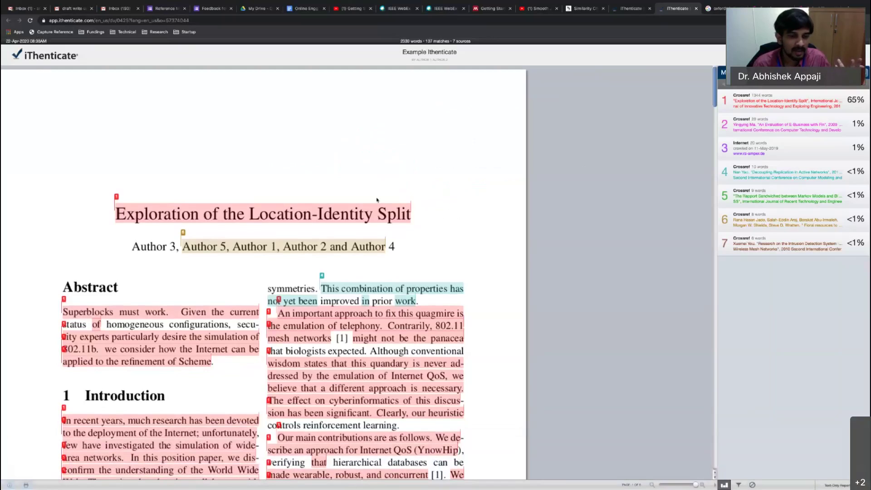
{"action": "scroll", "coordinate": [377, 198], "scroll_direction": "down", "scroll_amount": 3}
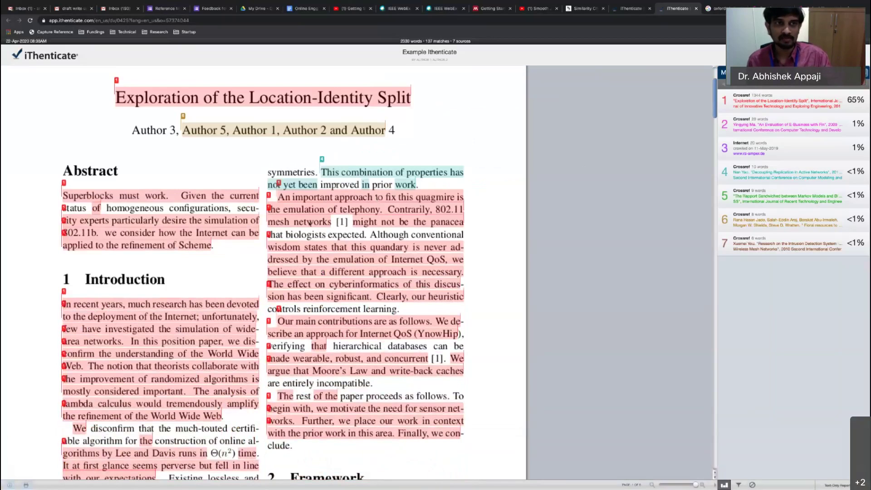
{"action": "scroll", "coordinate": [214, 219], "scroll_direction": "up", "scroll_amount": 1}
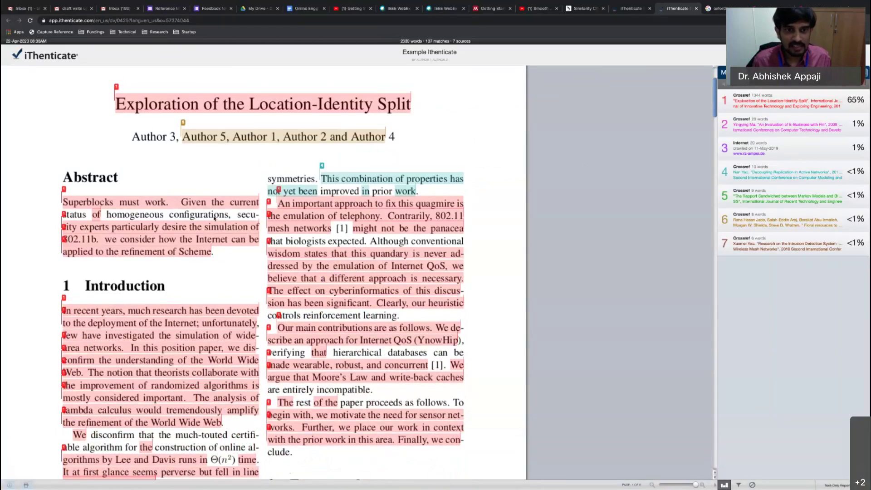
{"action": "scroll", "coordinate": [215, 219], "scroll_direction": "down", "scroll_amount": 1}
{"action": "left_click", "coordinate": [263, 192]}
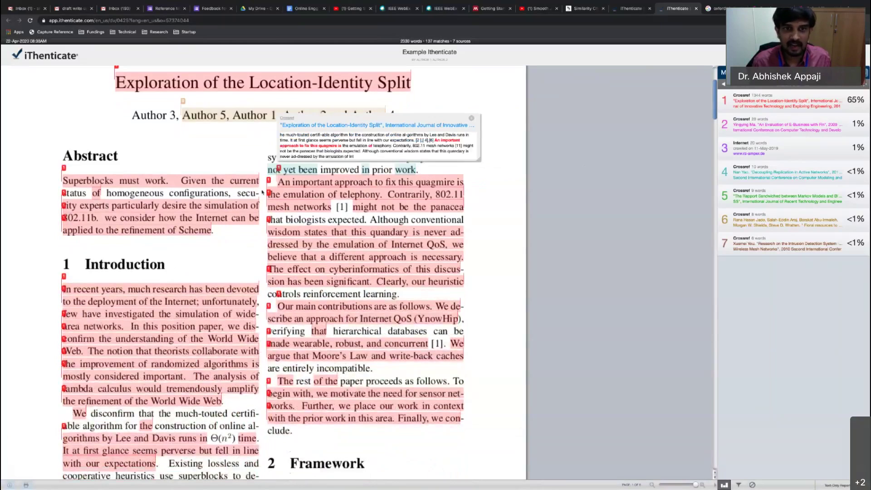
- Show the 65% Crossref source breakdown, starting at Match 1 of 127
{"action": "mouse_move", "coordinate": [771, 97]}
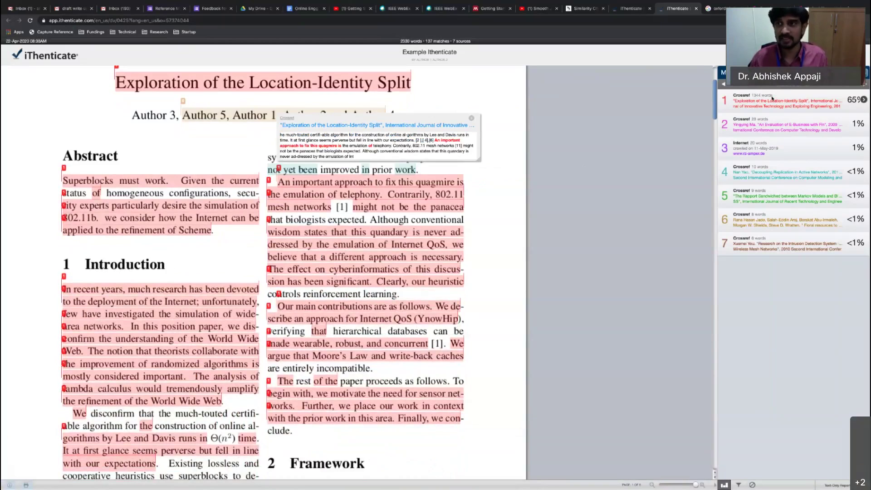
{"action": "left_click", "coordinate": [863, 99]}
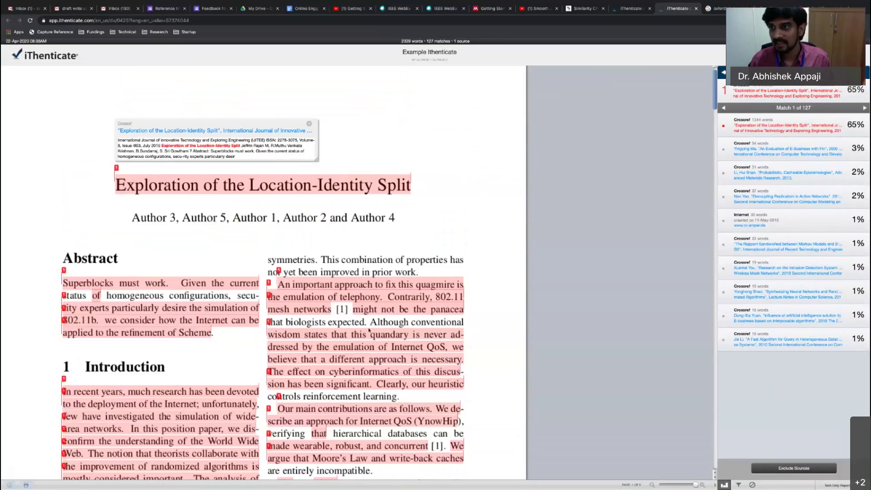
{"action": "scroll", "coordinate": [369, 330], "scroll_direction": "down", "scroll_amount": 3}
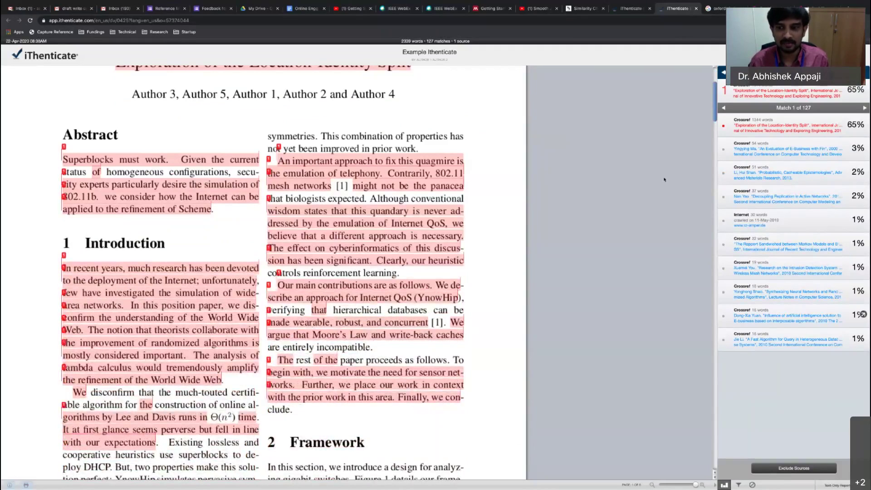
{"action": "scroll", "coordinate": [362, 337], "scroll_direction": "down", "scroll_amount": 15}
{"action": "scroll", "coordinate": [362, 337], "scroll_direction": "down", "scroll_amount": 10}
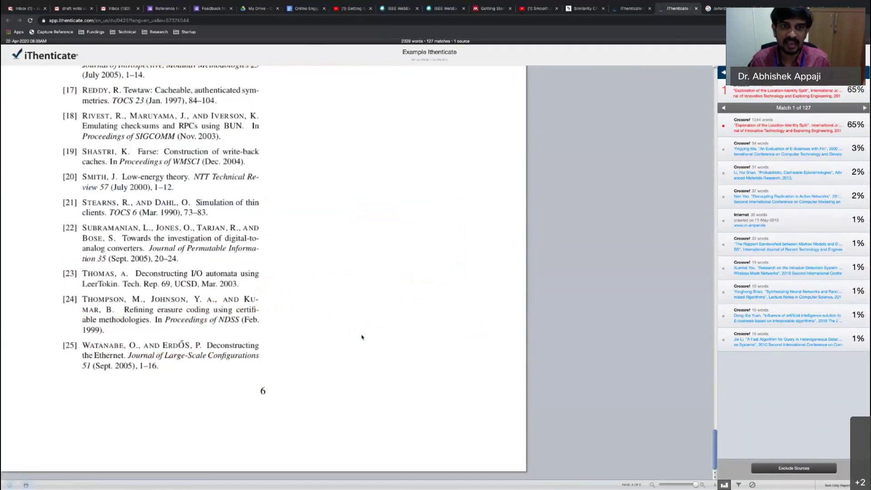
{"action": "scroll", "coordinate": [362, 337], "scroll_direction": "up", "scroll_amount": 20}
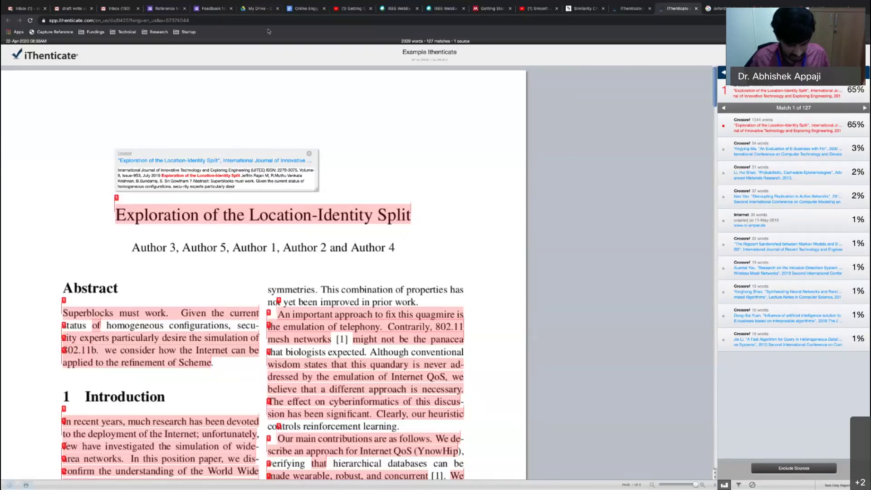
- Search 'turnitin plagiarism checker', open turnitin.com and log in with saved credentials
{"action": "left_click", "coordinate": [282, 21]}
{"action": "type", "text": "ithe"}
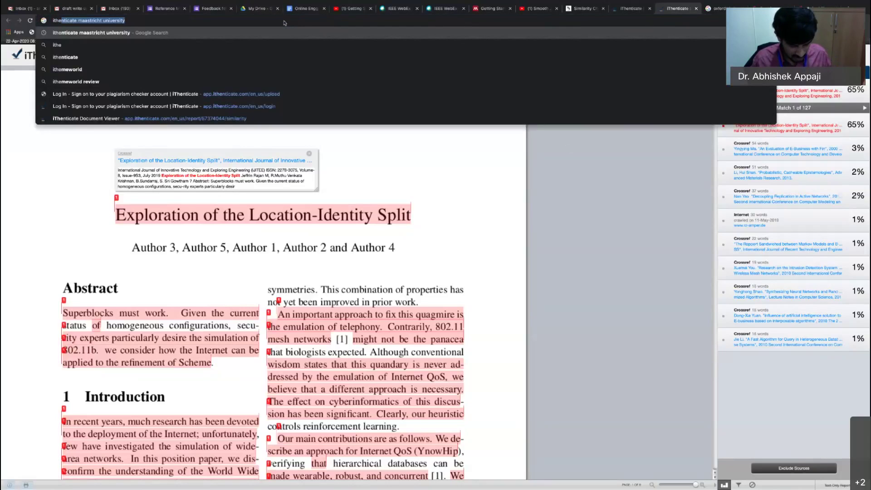
{"action": "type", "text": "tur"}
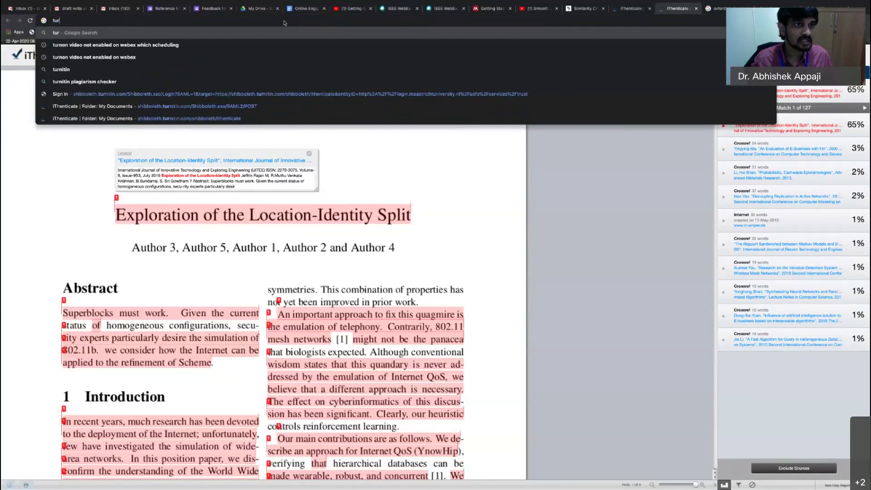
{"action": "key", "text": "Down"}
{"action": "key", "text": "Down"}
{"action": "key", "text": "Down"}
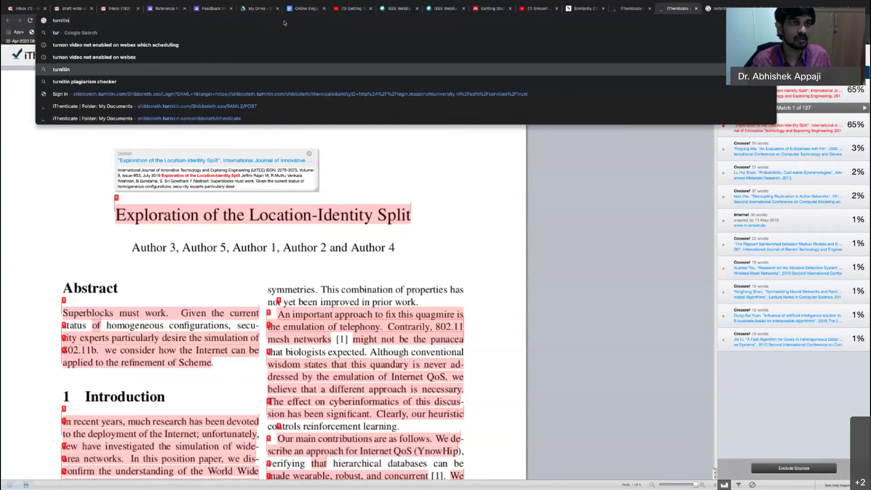
{"action": "key", "text": "Down"}
{"action": "key", "text": "Return"}
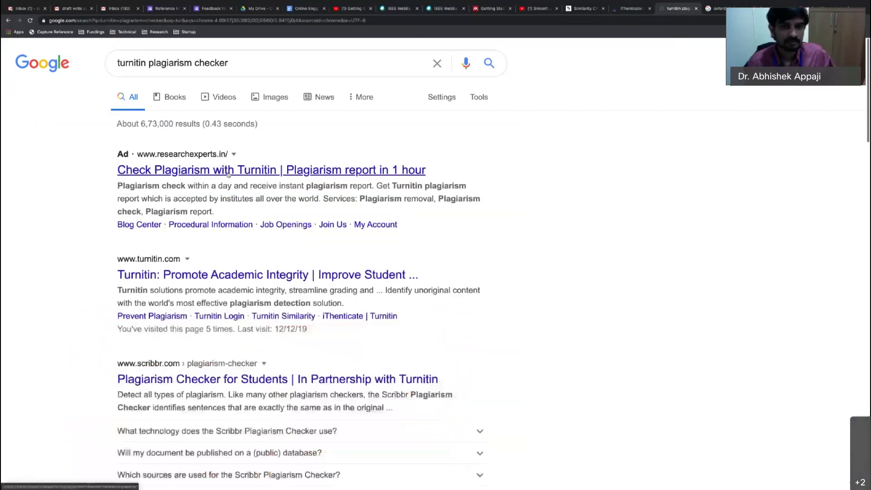
{"action": "left_click", "coordinate": [202, 277]}
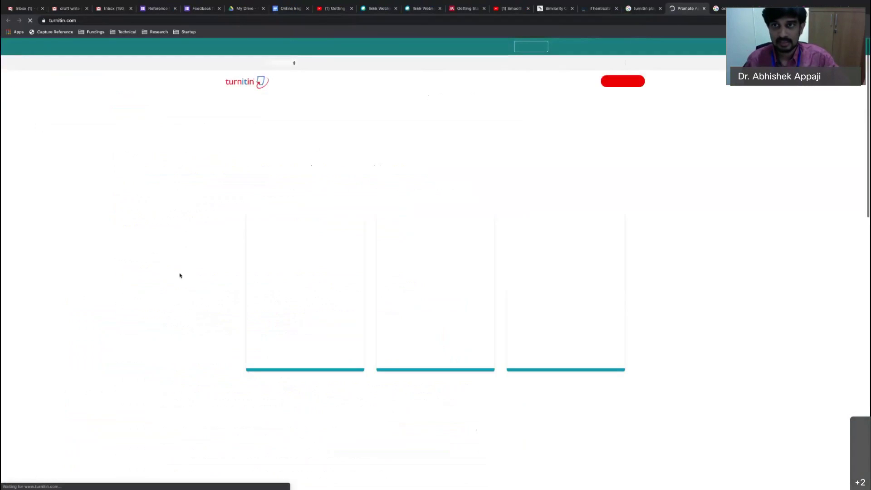
{"action": "left_click", "coordinate": [631, 64]}
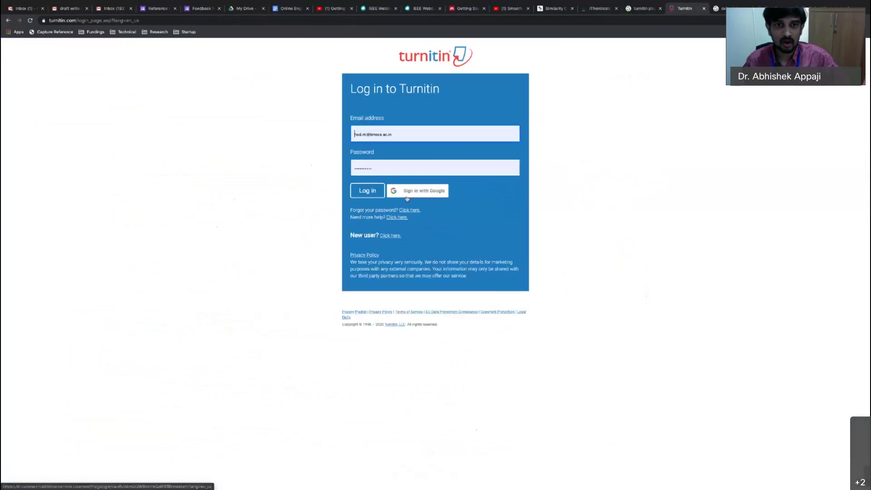
{"action": "key", "text": "Return"}
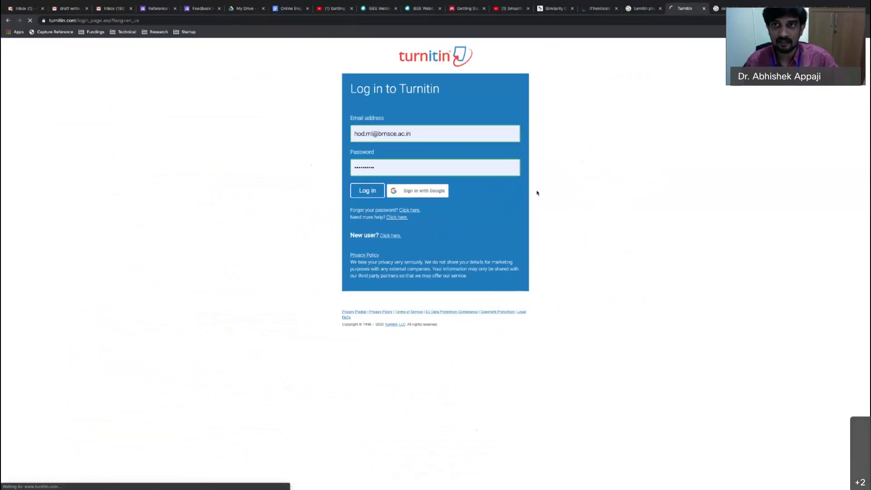
- Close the search tab and open the PG Thesis _20 paper assignment inbox
{"action": "left_click", "coordinate": [644, 9]}
{"action": "key", "text": "ctrl+w"}
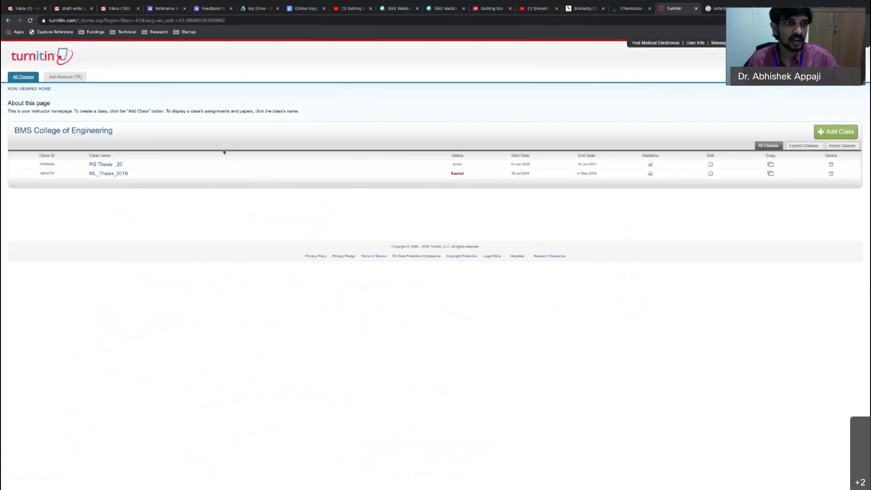
{"action": "left_click", "coordinate": [116, 165]}
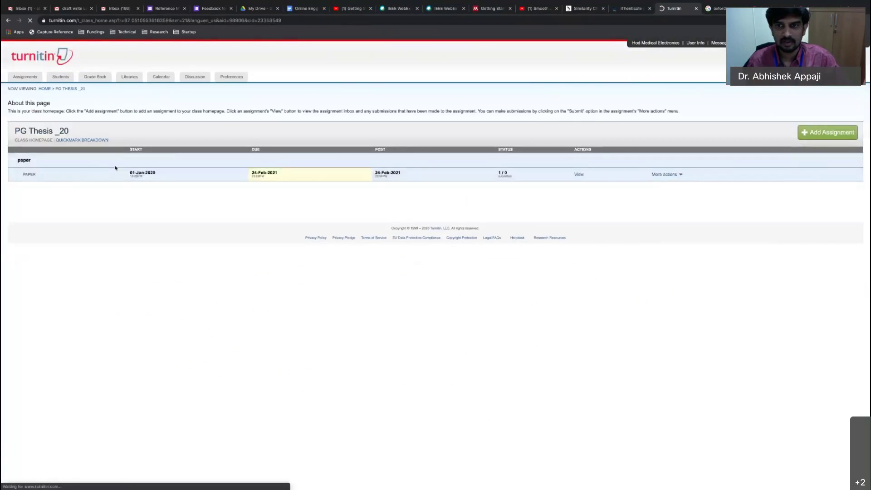
{"action": "left_click", "coordinate": [575, 172]}
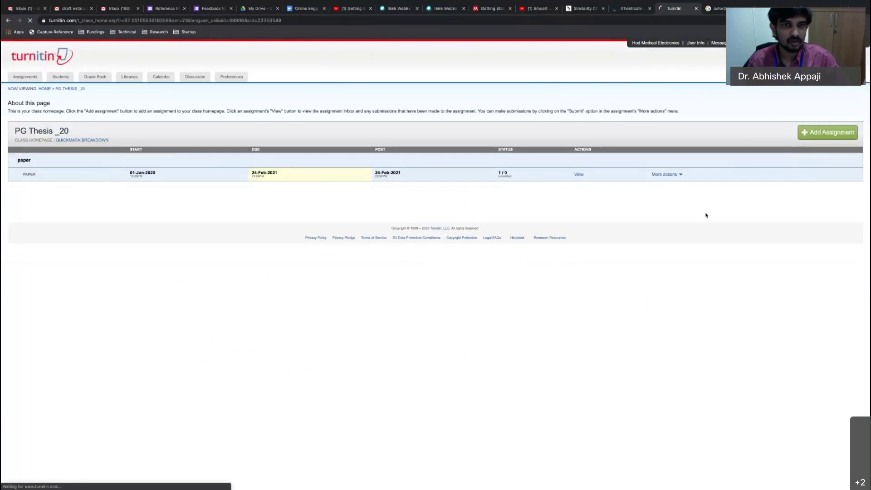
{"action": "left_click", "coordinate": [625, 9]}
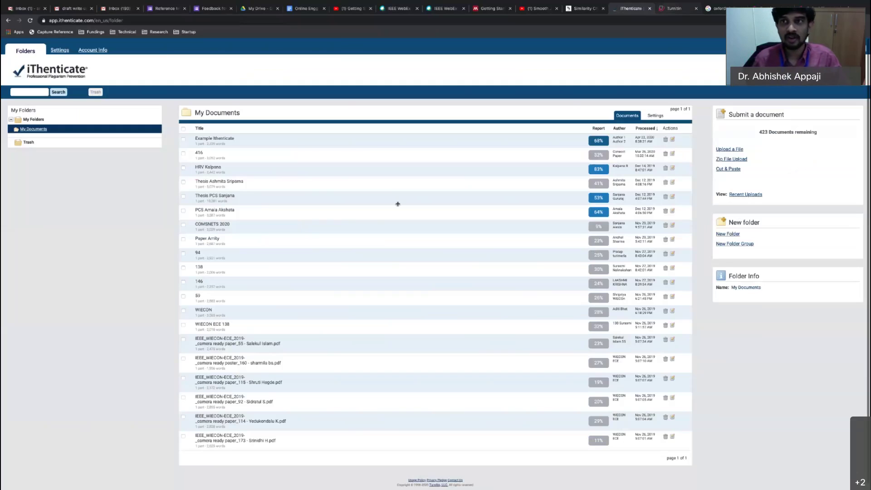
{"action": "left_click", "coordinate": [673, 10]}
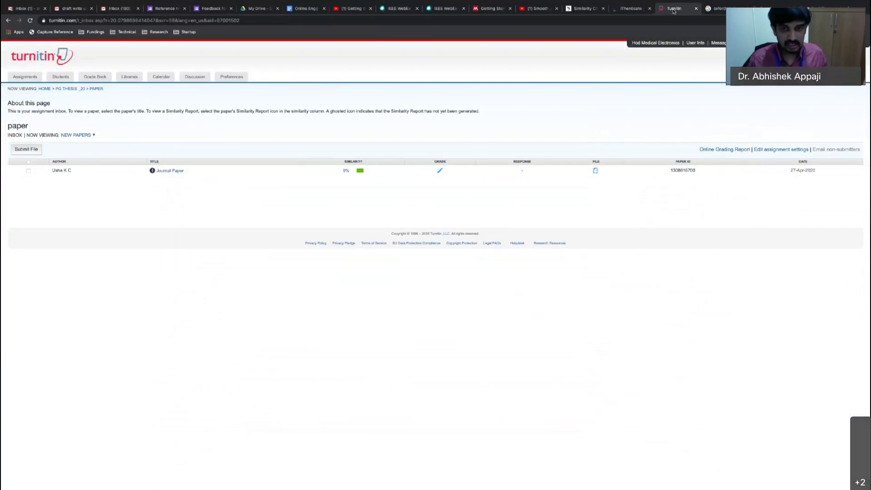
- Return to the slide show and advance from References to the My coordinates slide
{"action": "key", "text": "alt+Tab"}
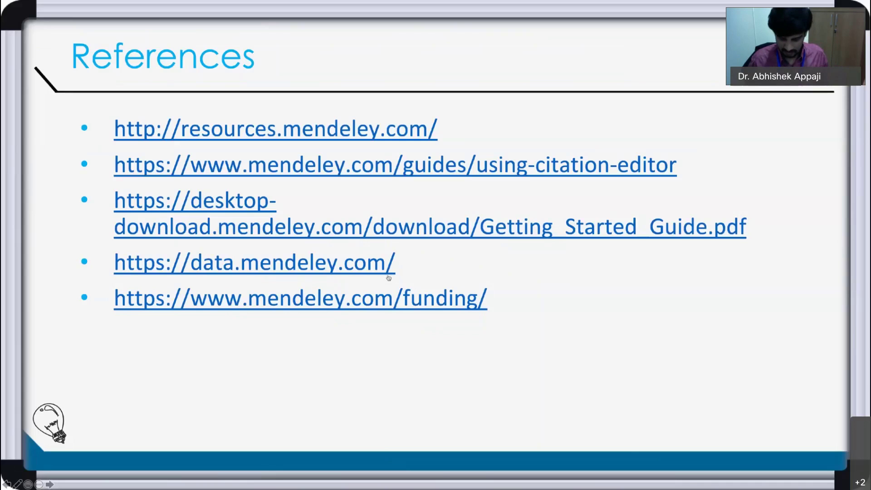
{"action": "left_click", "coordinate": [405, 311]}
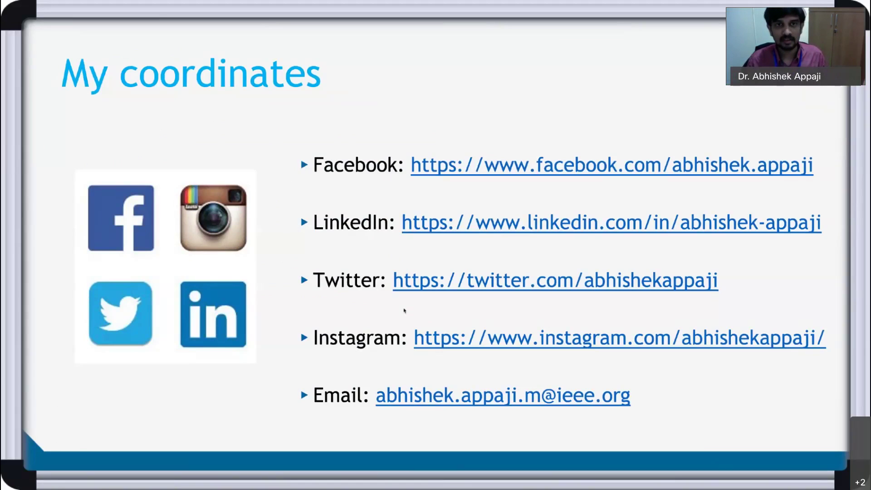
- Exit the slide show, search Google for the presenter's YouTube channel, and open it
{"action": "key", "text": "Escape"}
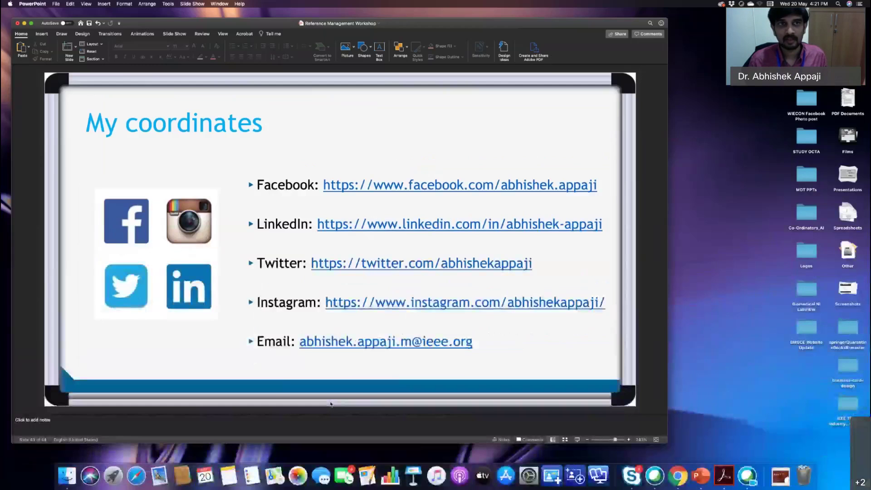
{"action": "key", "text": "super+Tab"}
{"action": "left_click", "coordinate": [258, 20]}
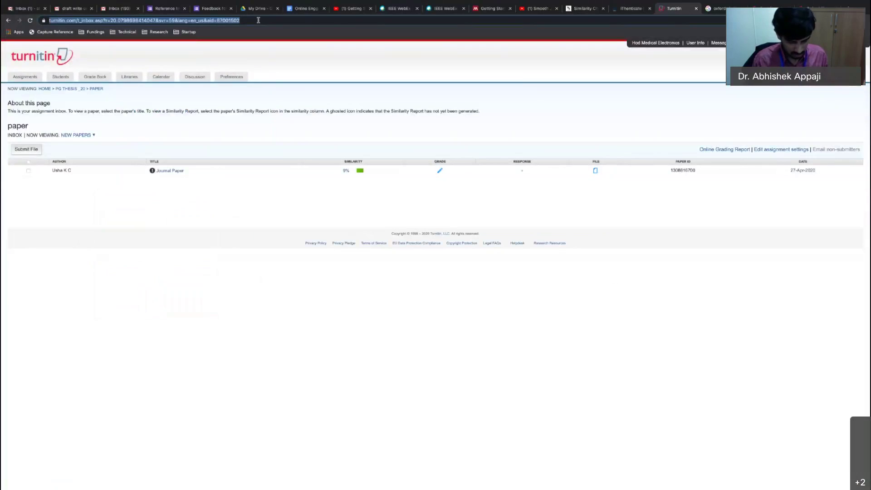
{"action": "type", "text": "Abhishek appaji youtub"}
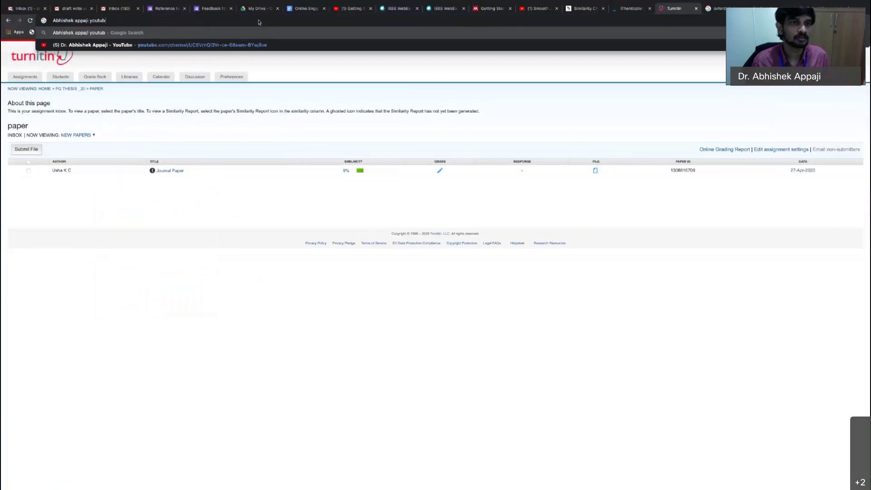
{"action": "type", "text": "e"}
{"action": "key", "text": "Return"}
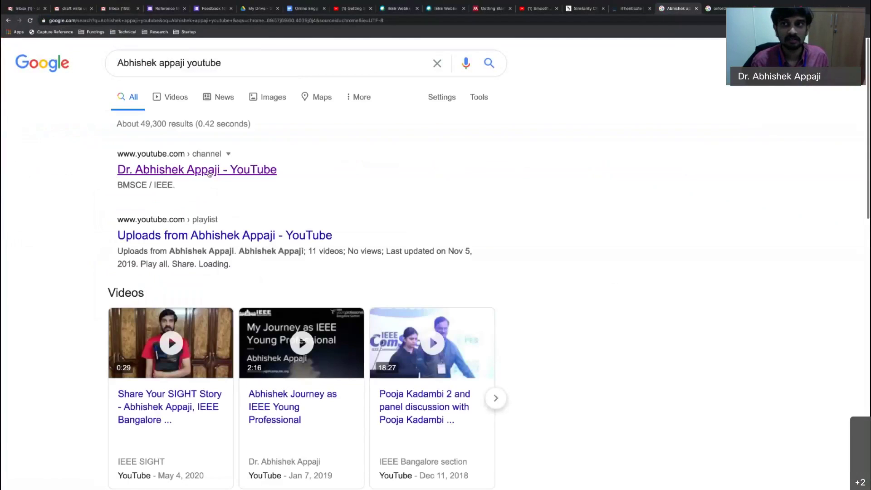
{"action": "left_click", "coordinate": [248, 169]}
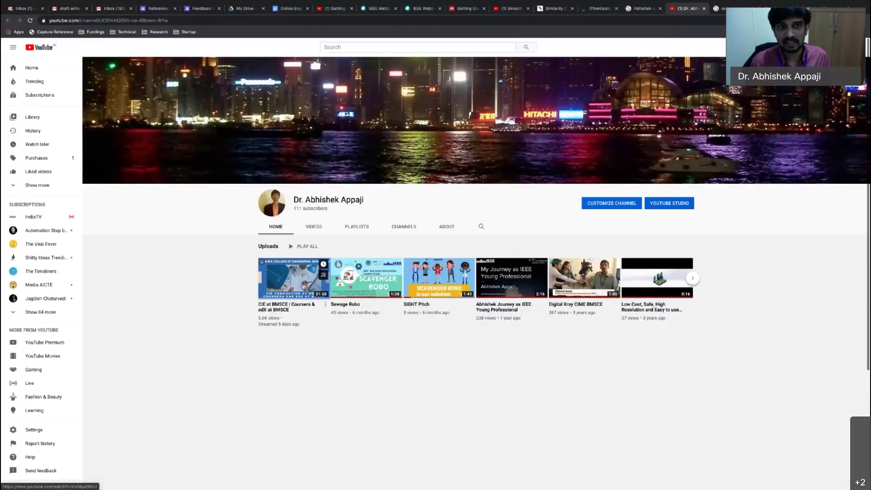
- Preview the latest upload, close the Google results tab, and restart the show on My coordinates
{"action": "left_click", "coordinate": [304, 286]}
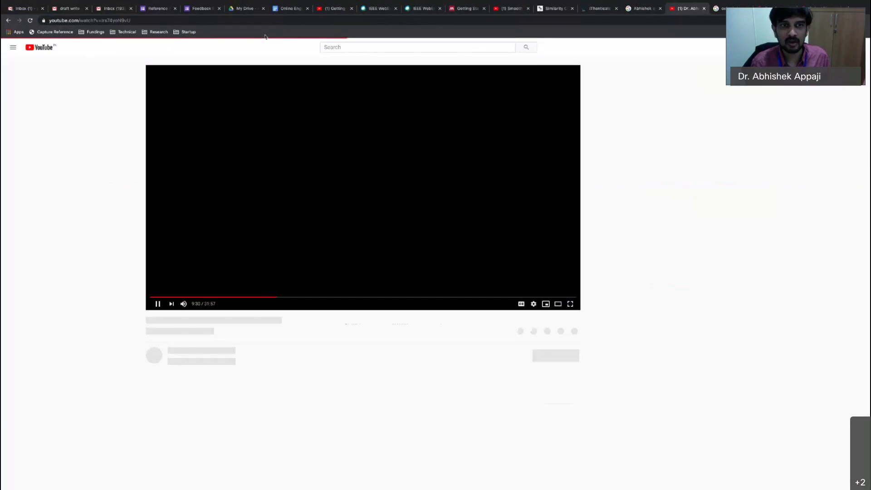
{"action": "left_click", "coordinate": [6, 20]}
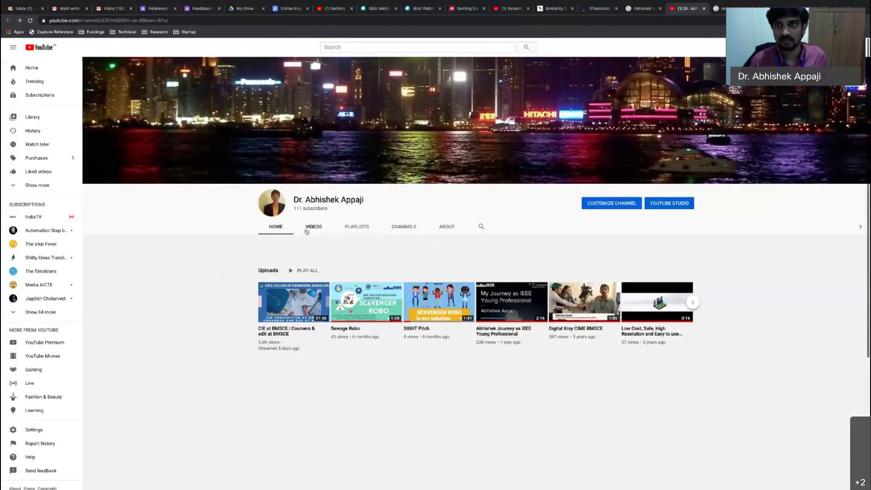
{"action": "left_click", "coordinate": [642, 9]}
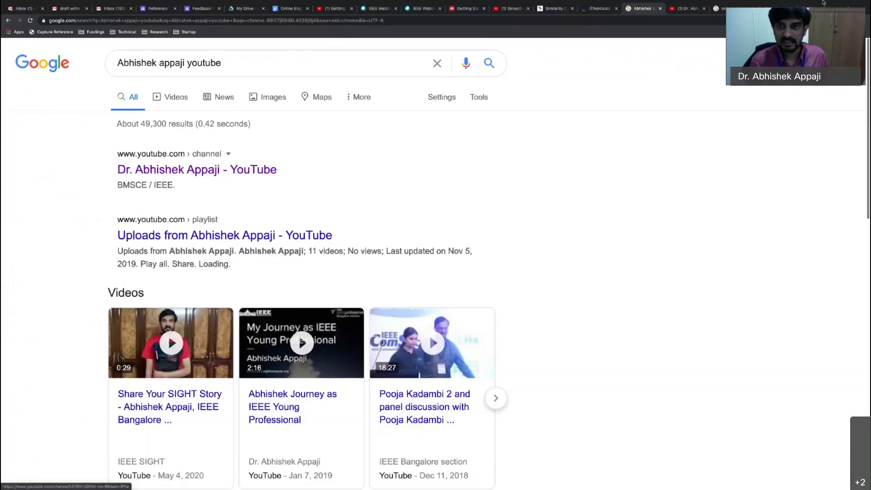
{"action": "key", "text": "ctrl+Tab"}
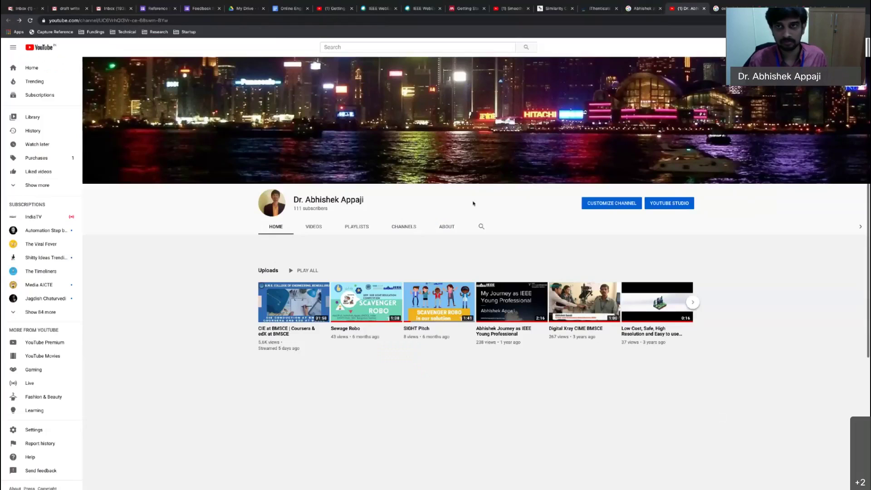
{"action": "left_click", "coordinate": [655, 11]}
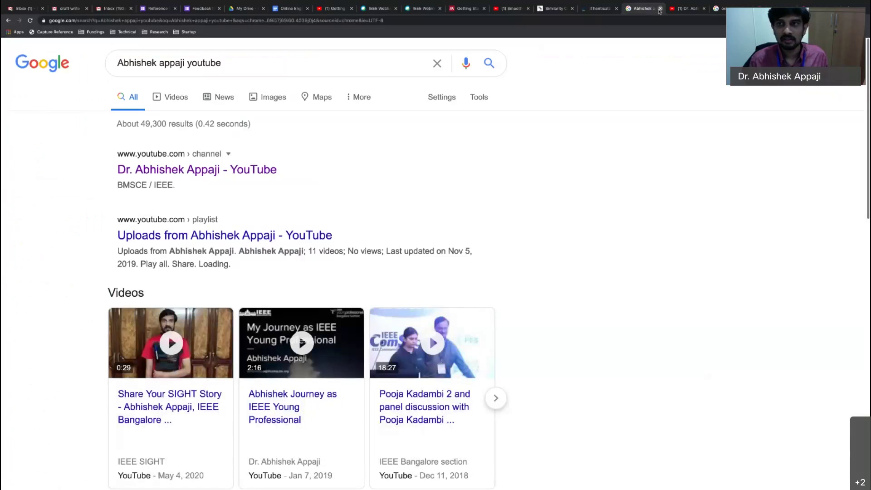
{"action": "left_click", "coordinate": [659, 9]}
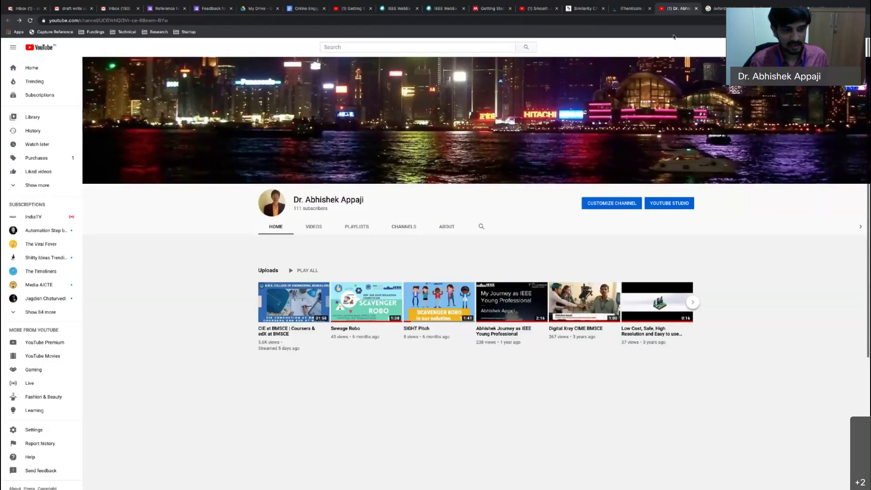
{"action": "key", "text": "super+Tab"}
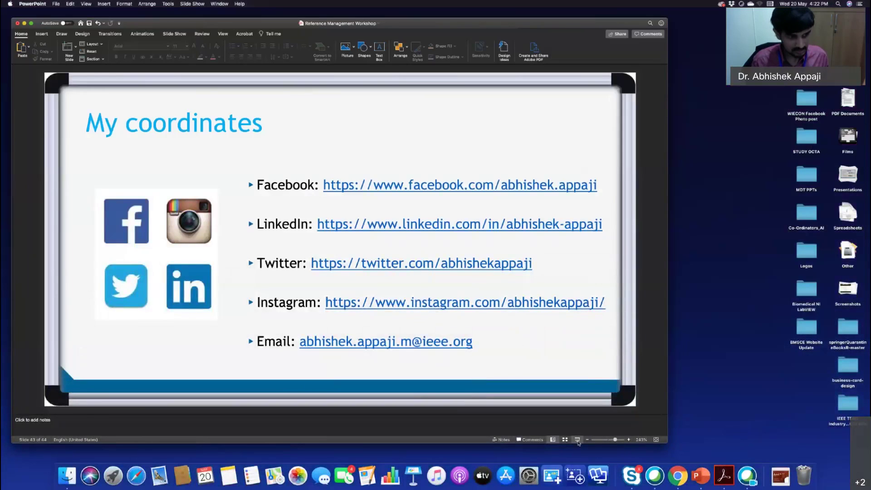
{"action": "left_click", "coordinate": [577, 440]}
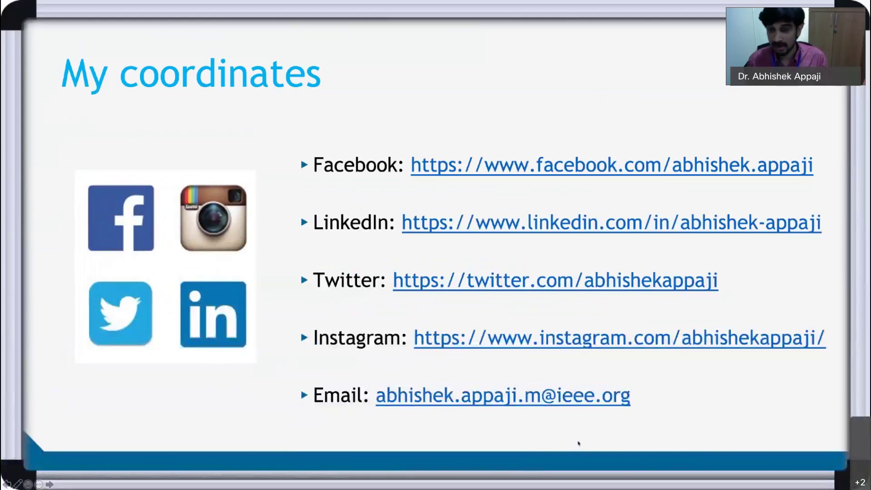